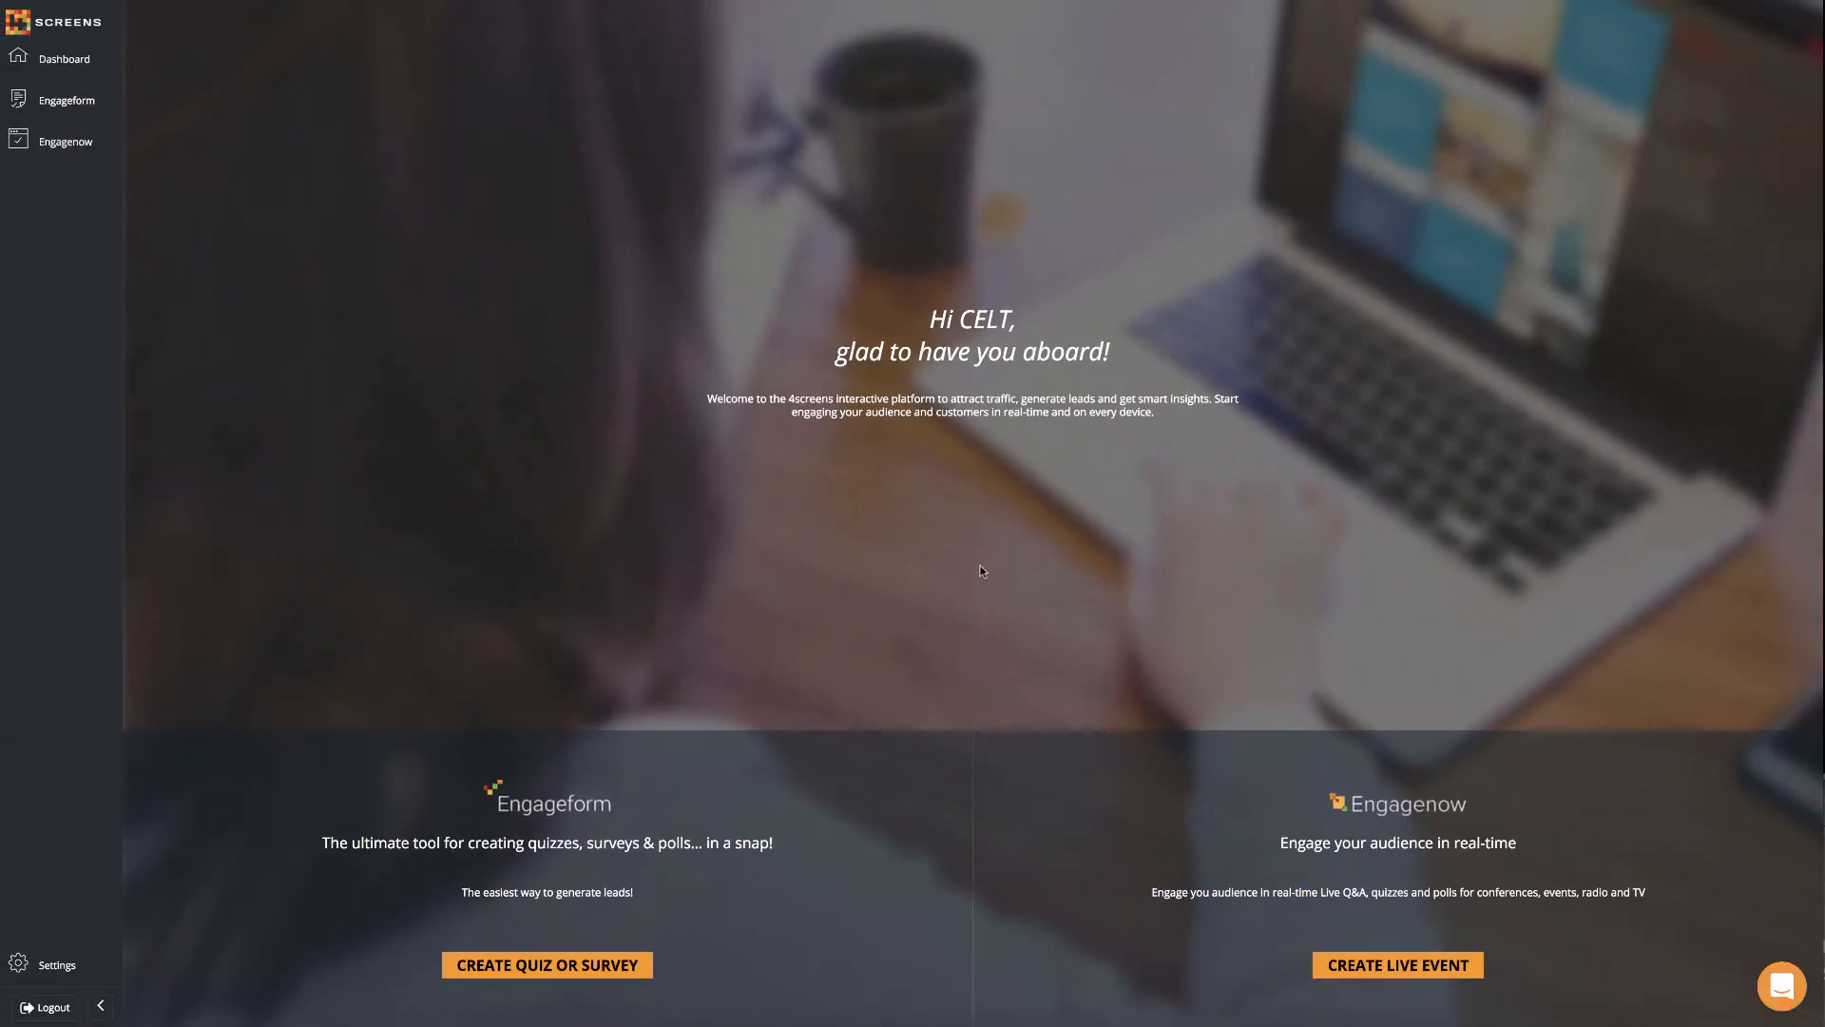
Step: Create a new Engageform of type Poll with the name "My poll"
{"action": "left_click", "coordinate": [572, 965]}
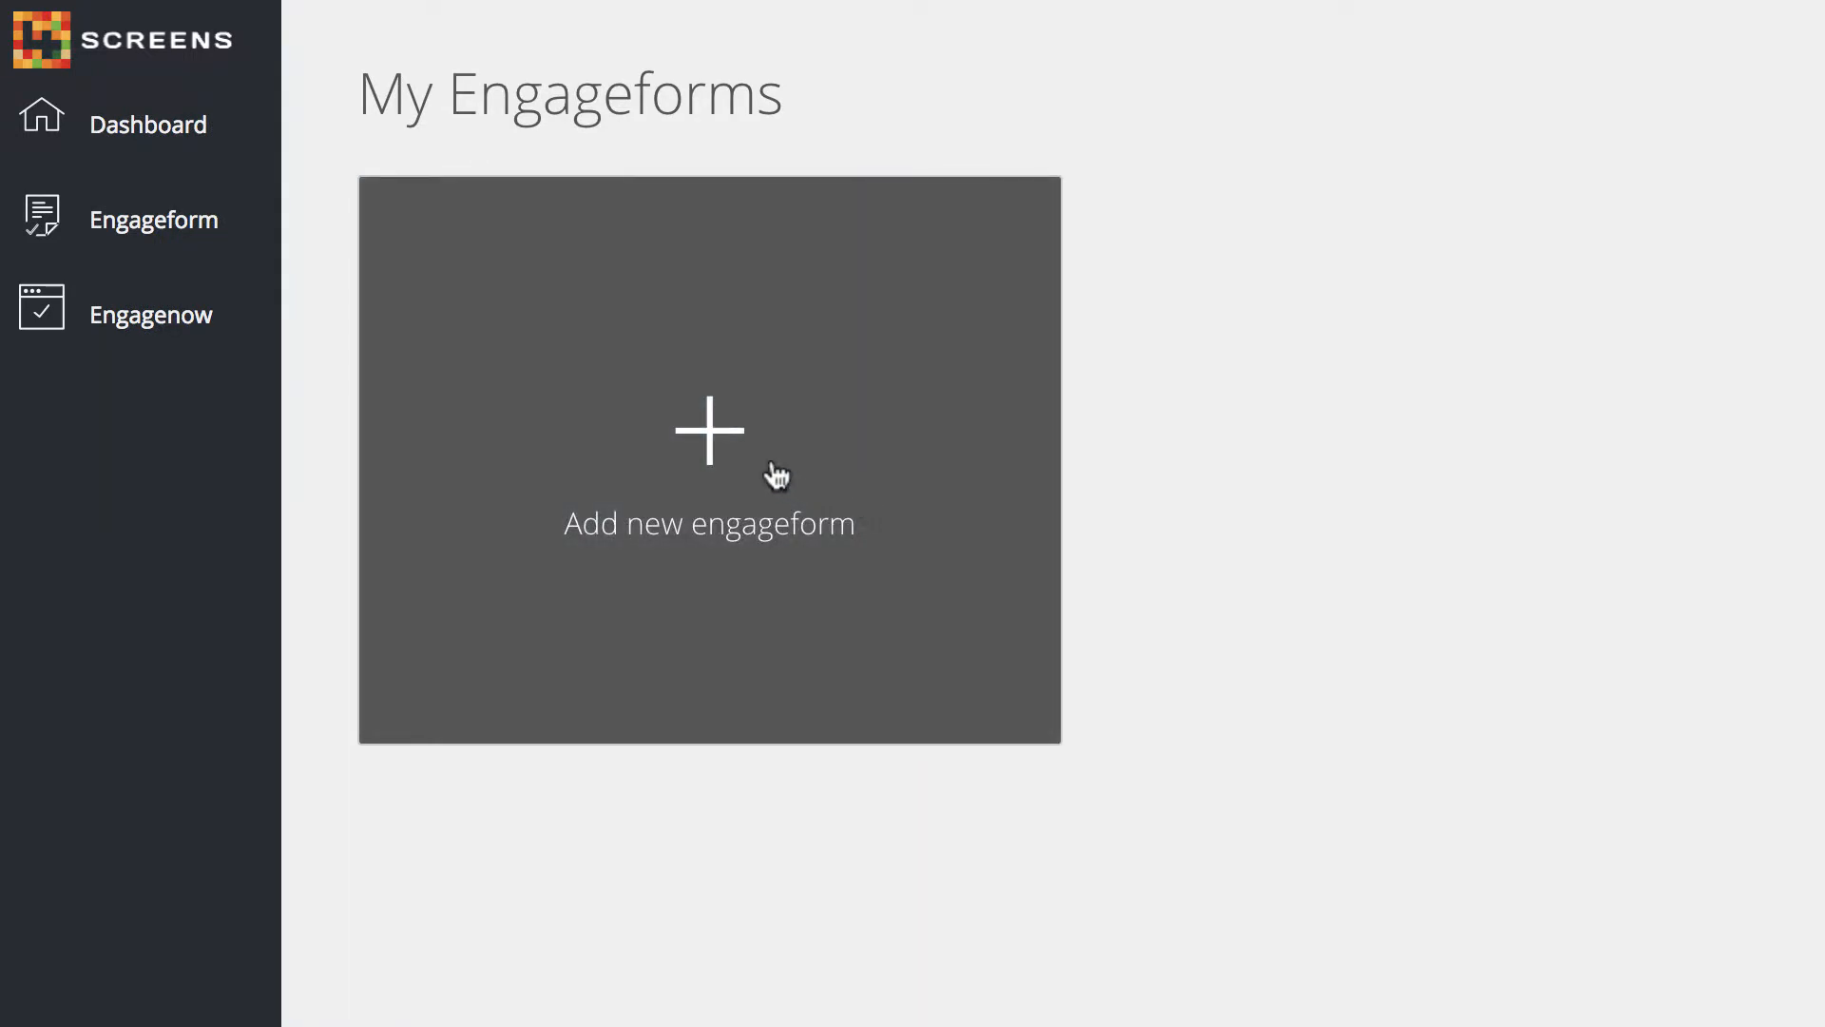
{"action": "left_click", "coordinate": [773, 461]}
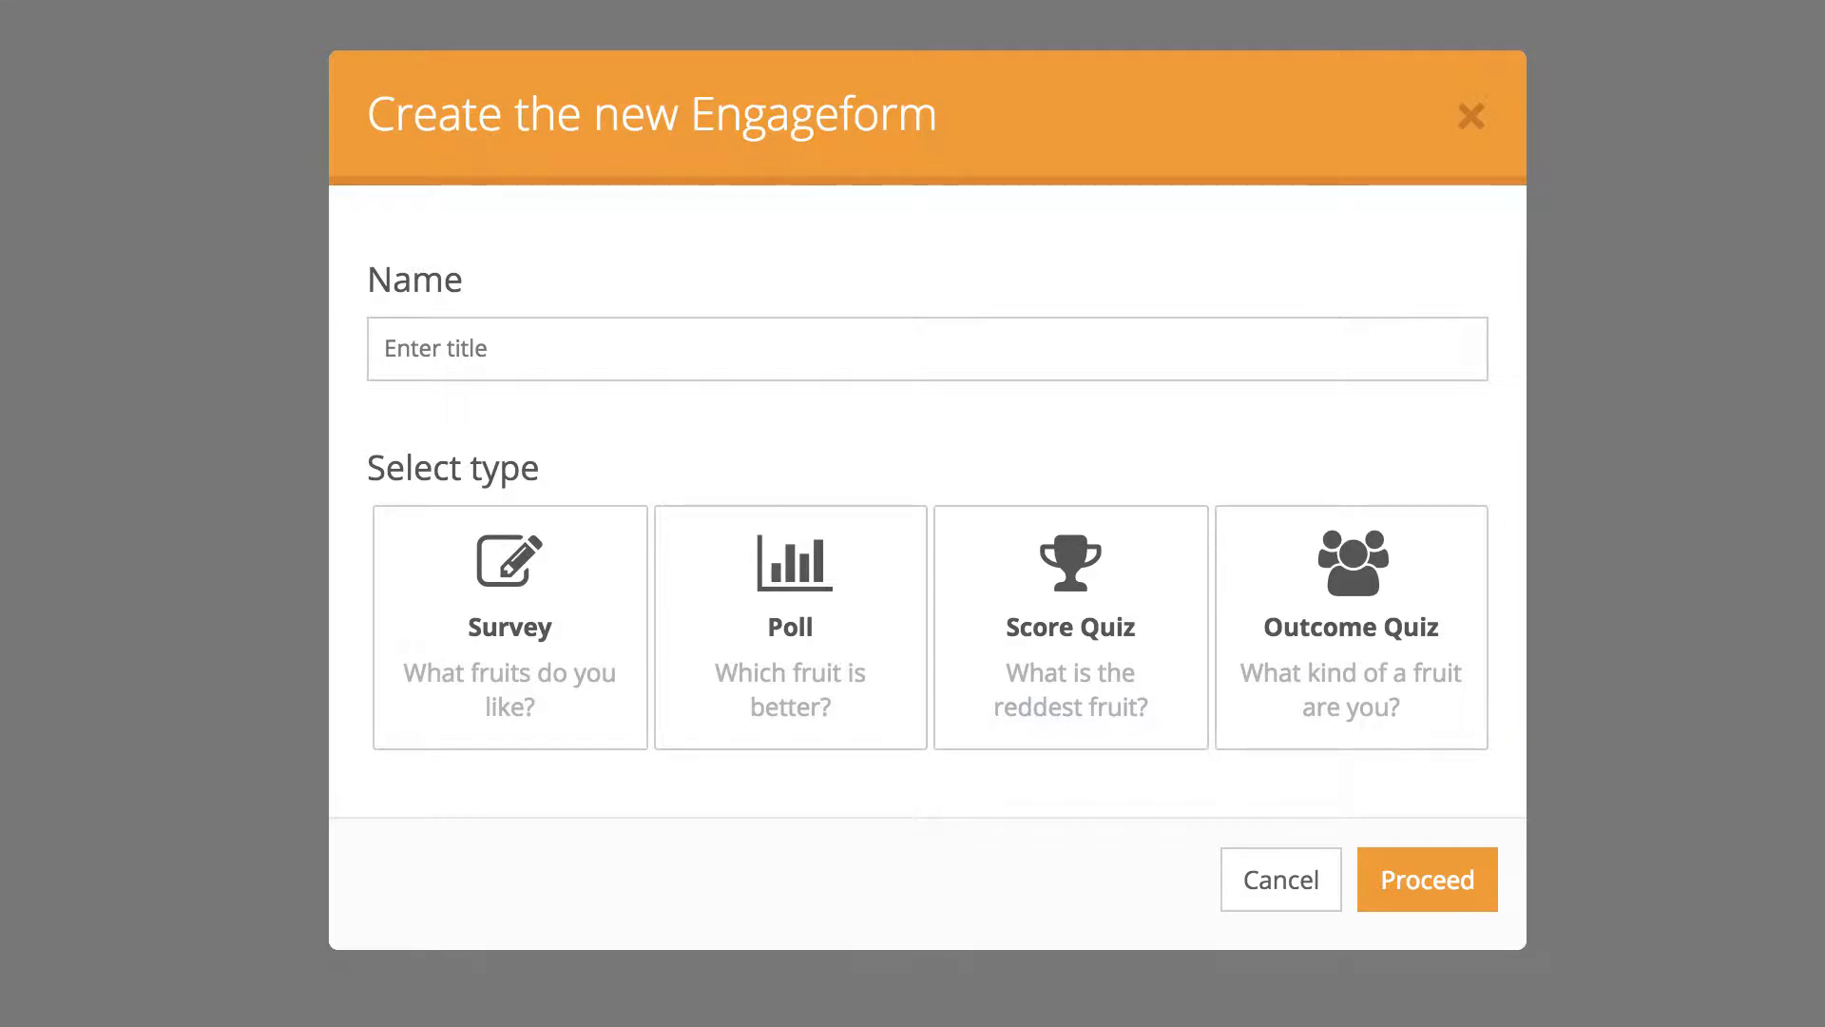
{"action": "left_click", "coordinate": [480, 350]}
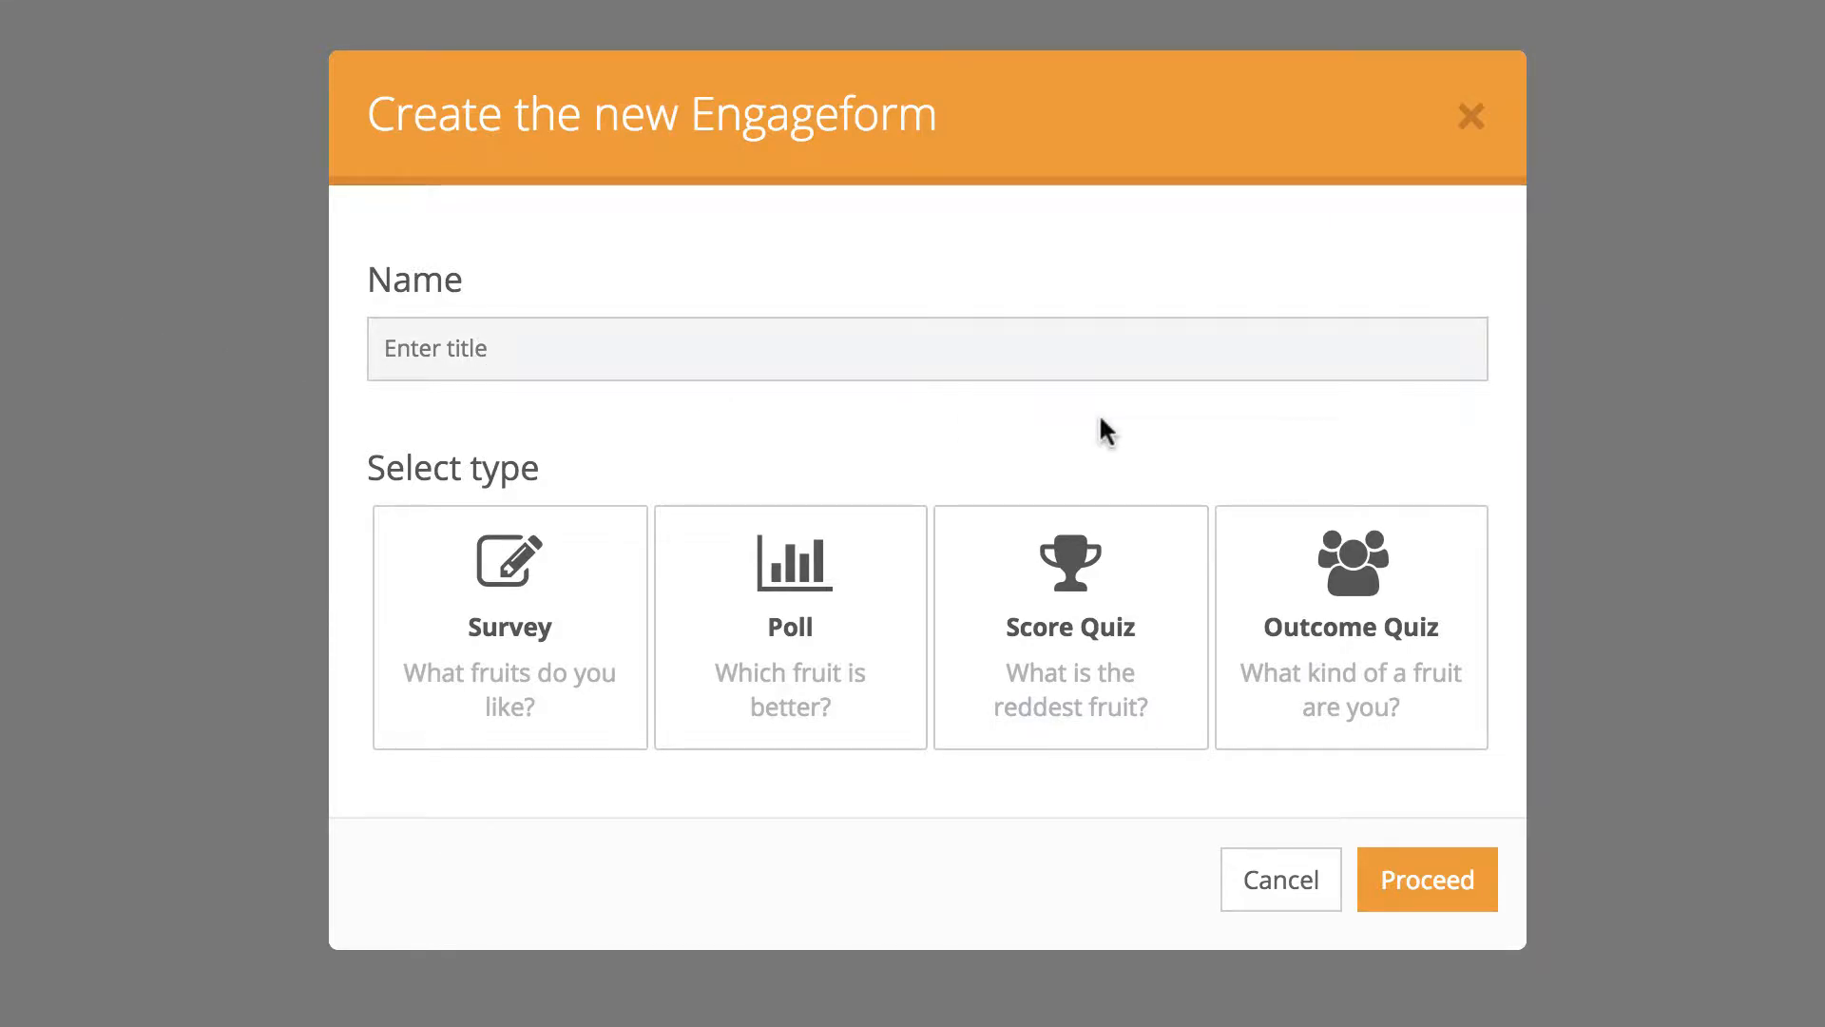
{"action": "type", "text": "My"}
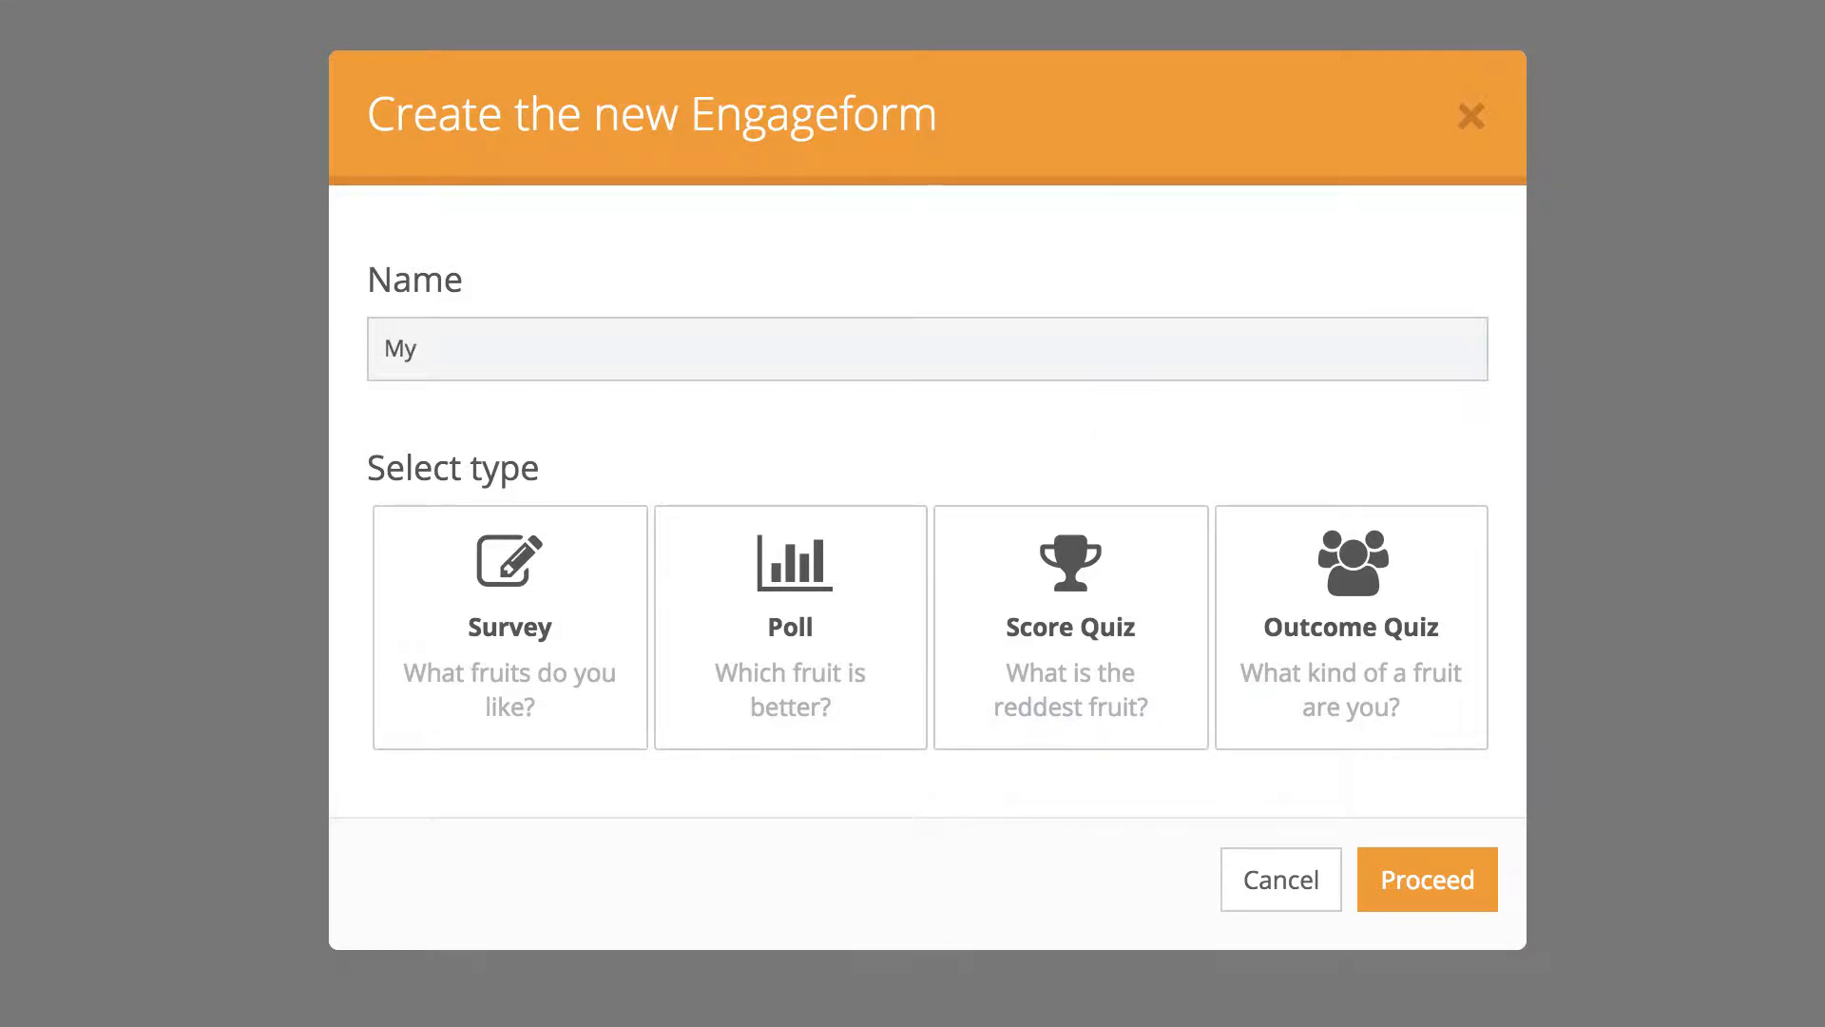
{"action": "type", "text": " po"}
{"action": "key", "text": "BackSpace"}
{"action": "type", "text": "po"}
{"action": "left_click", "coordinate": [872, 645]}
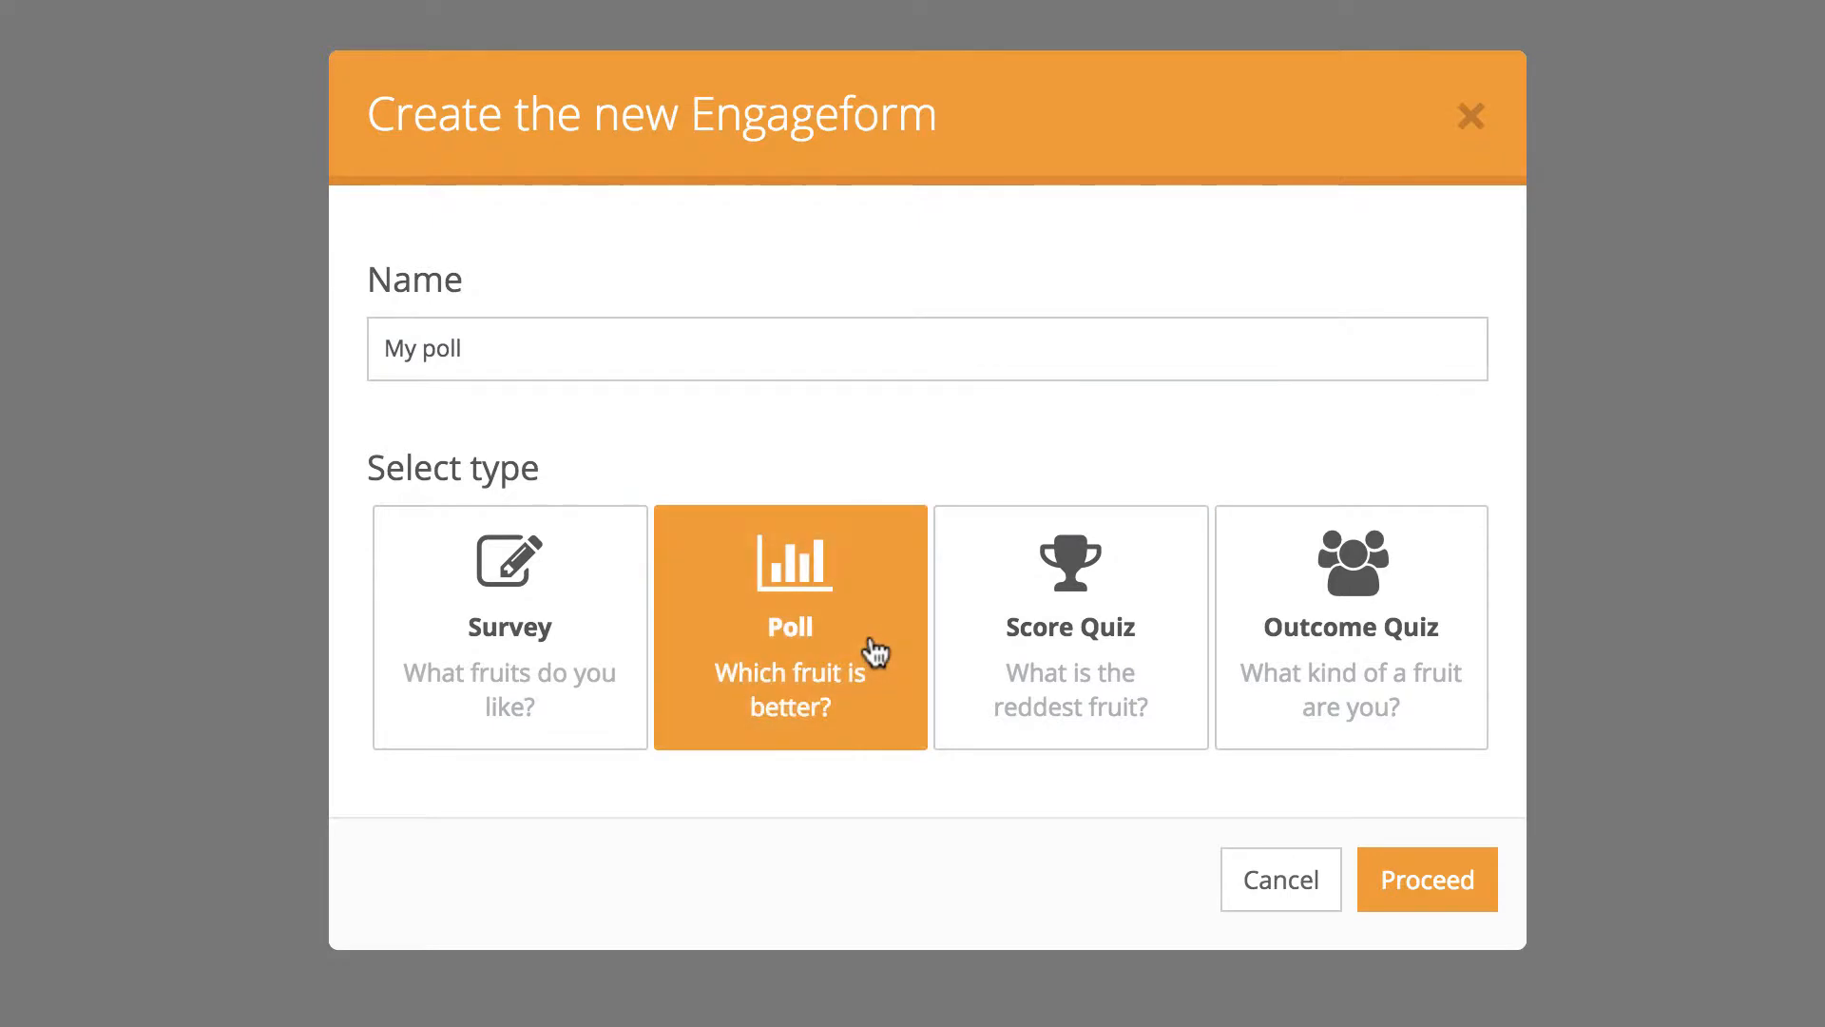
{"action": "left_click", "coordinate": [1460, 901]}
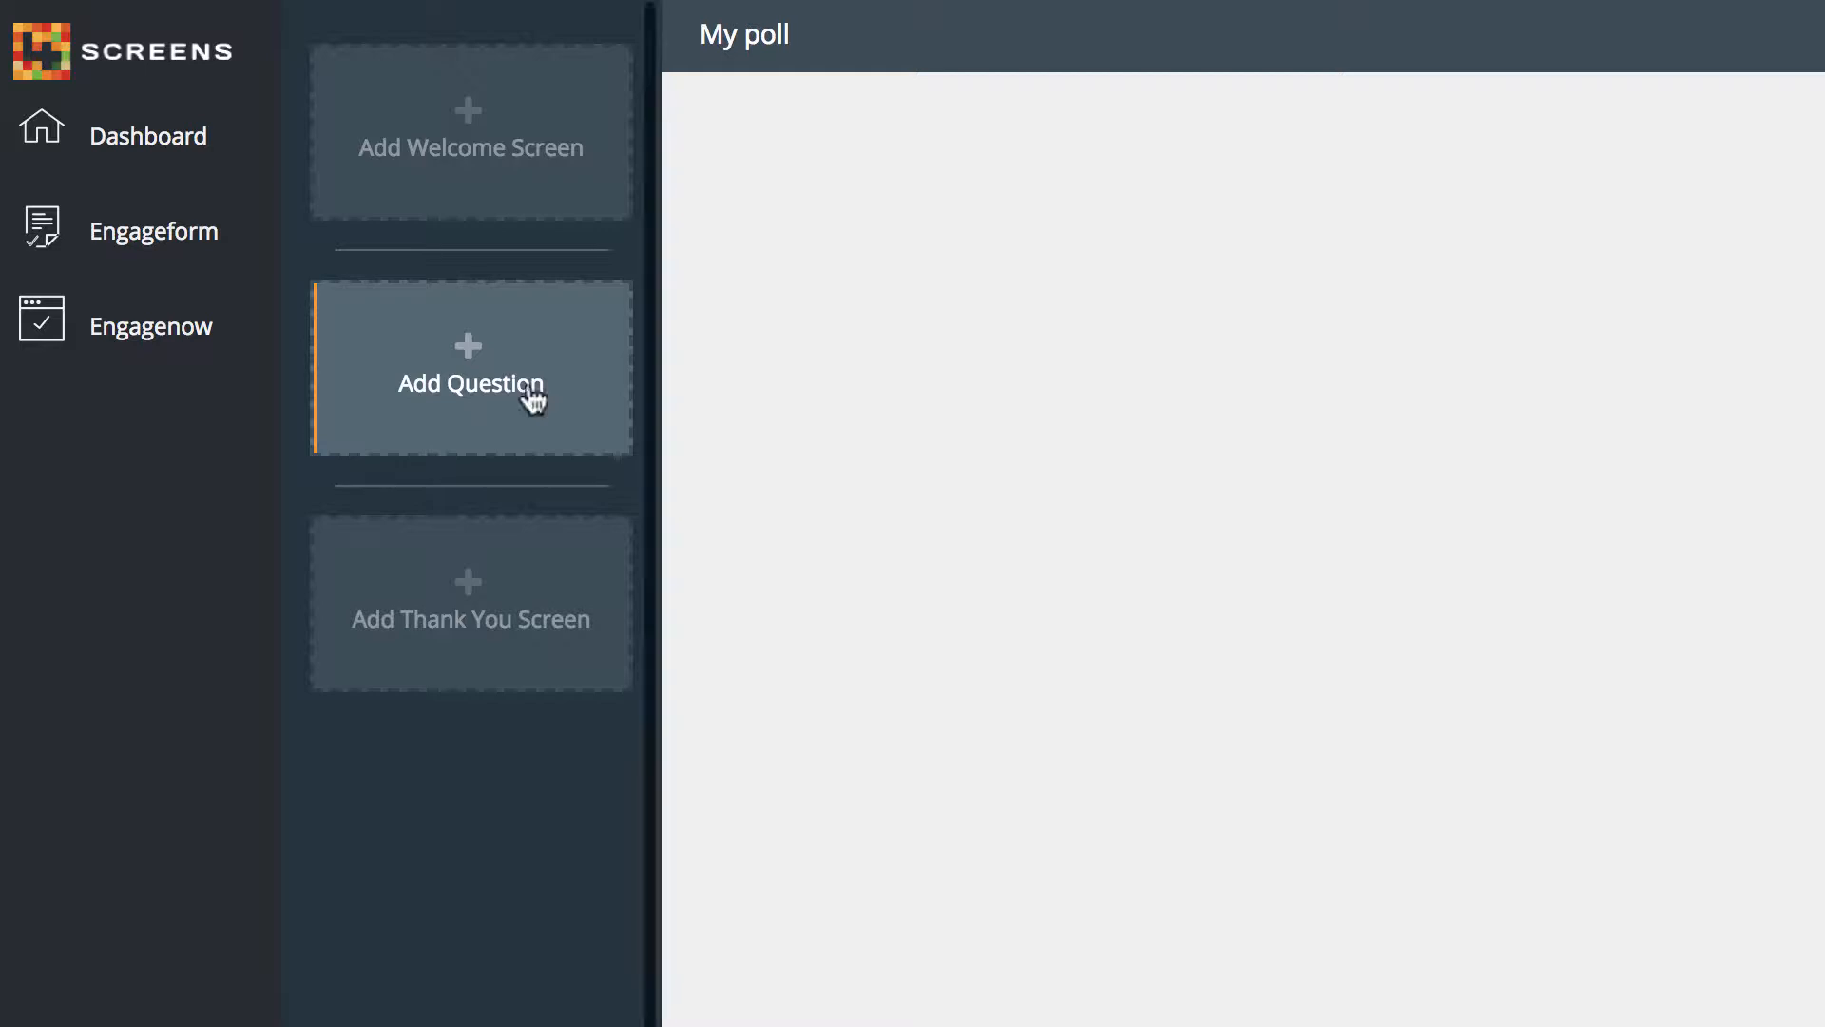
Step: Add a welcome screen with the title "My poll" and the description "Welcome page for my poll"
{"action": "left_click", "coordinate": [514, 164]}
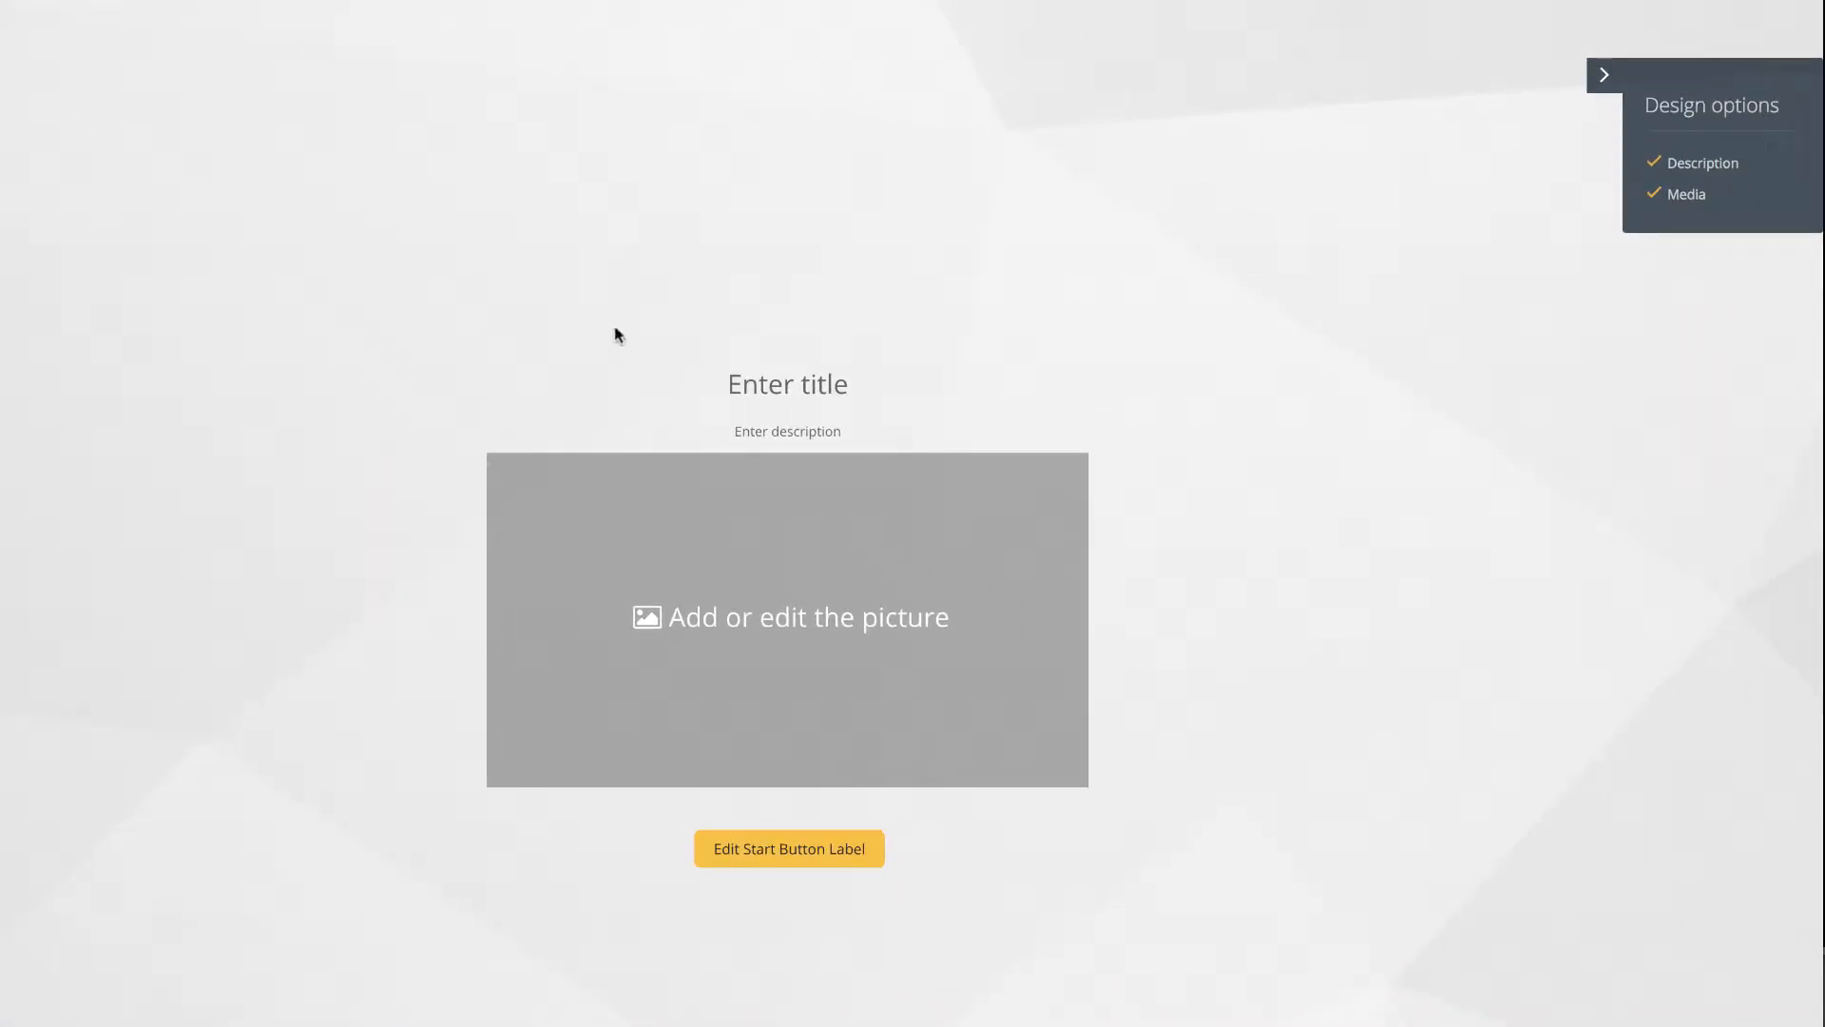
{"action": "left_click", "coordinate": [807, 373]}
{"action": "type", "text": "My poll"}
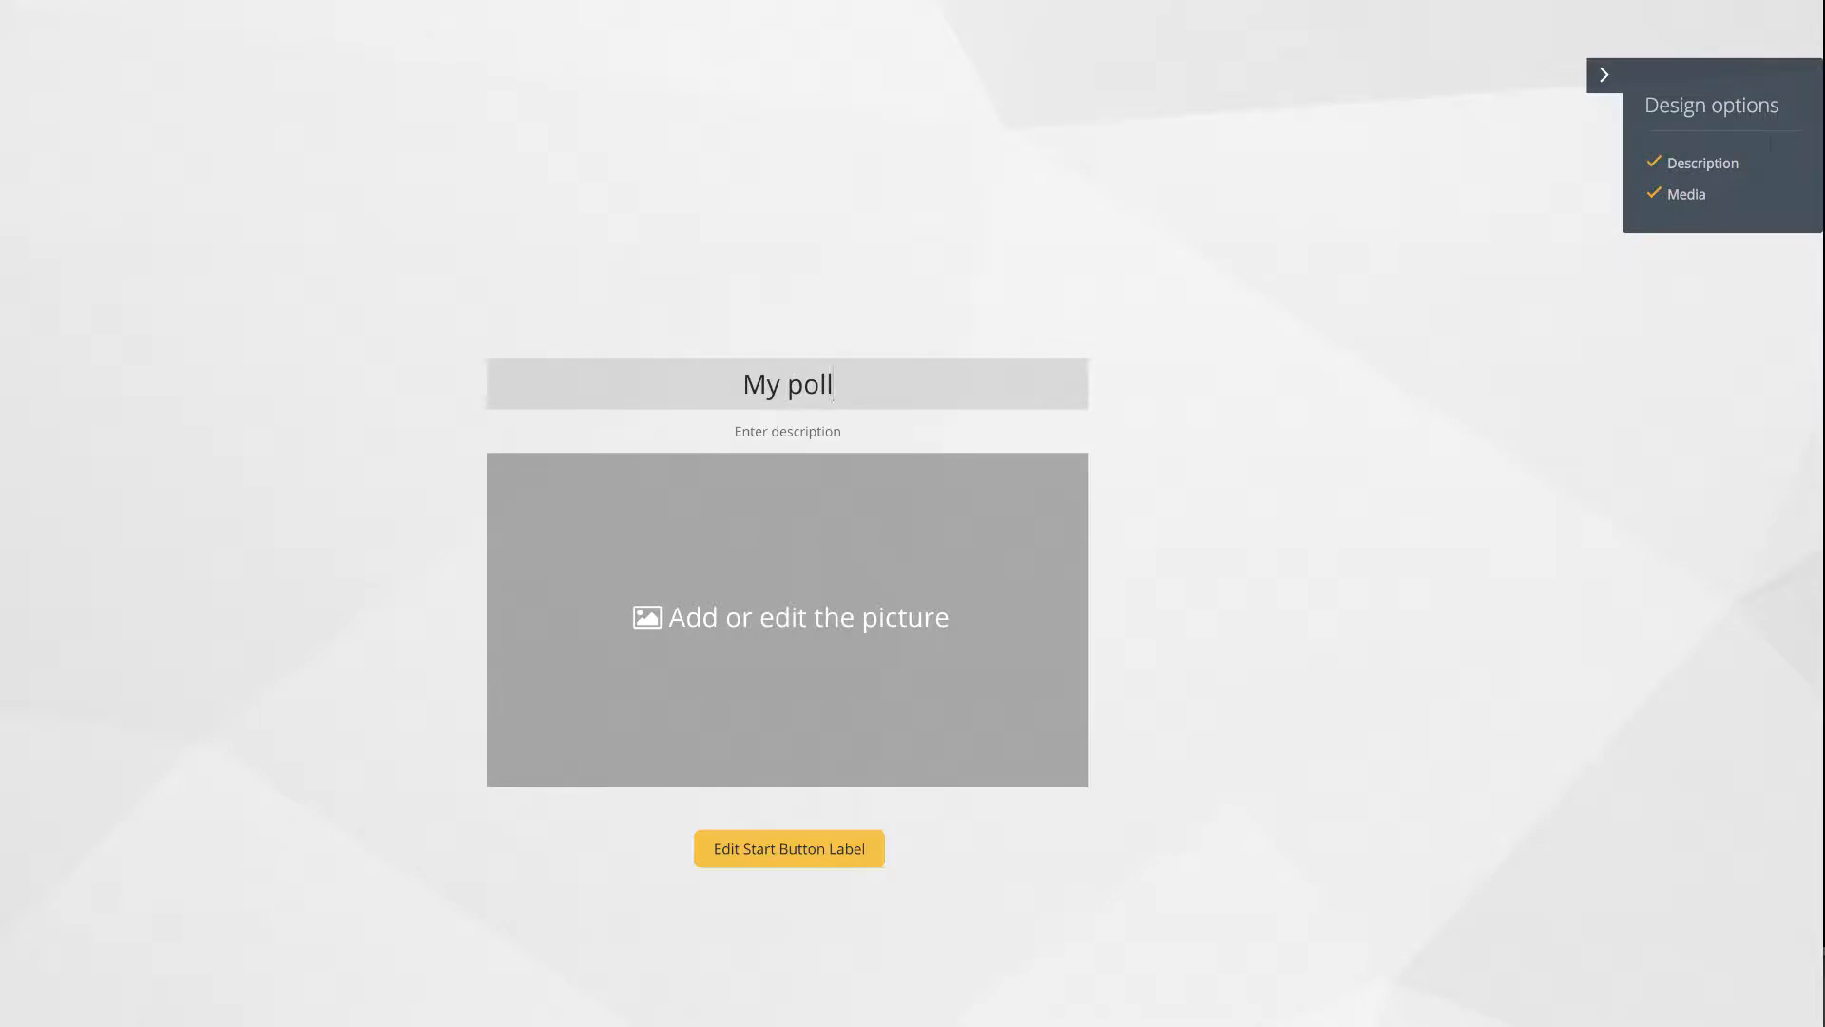
{"action": "key", "text": "Tab"}
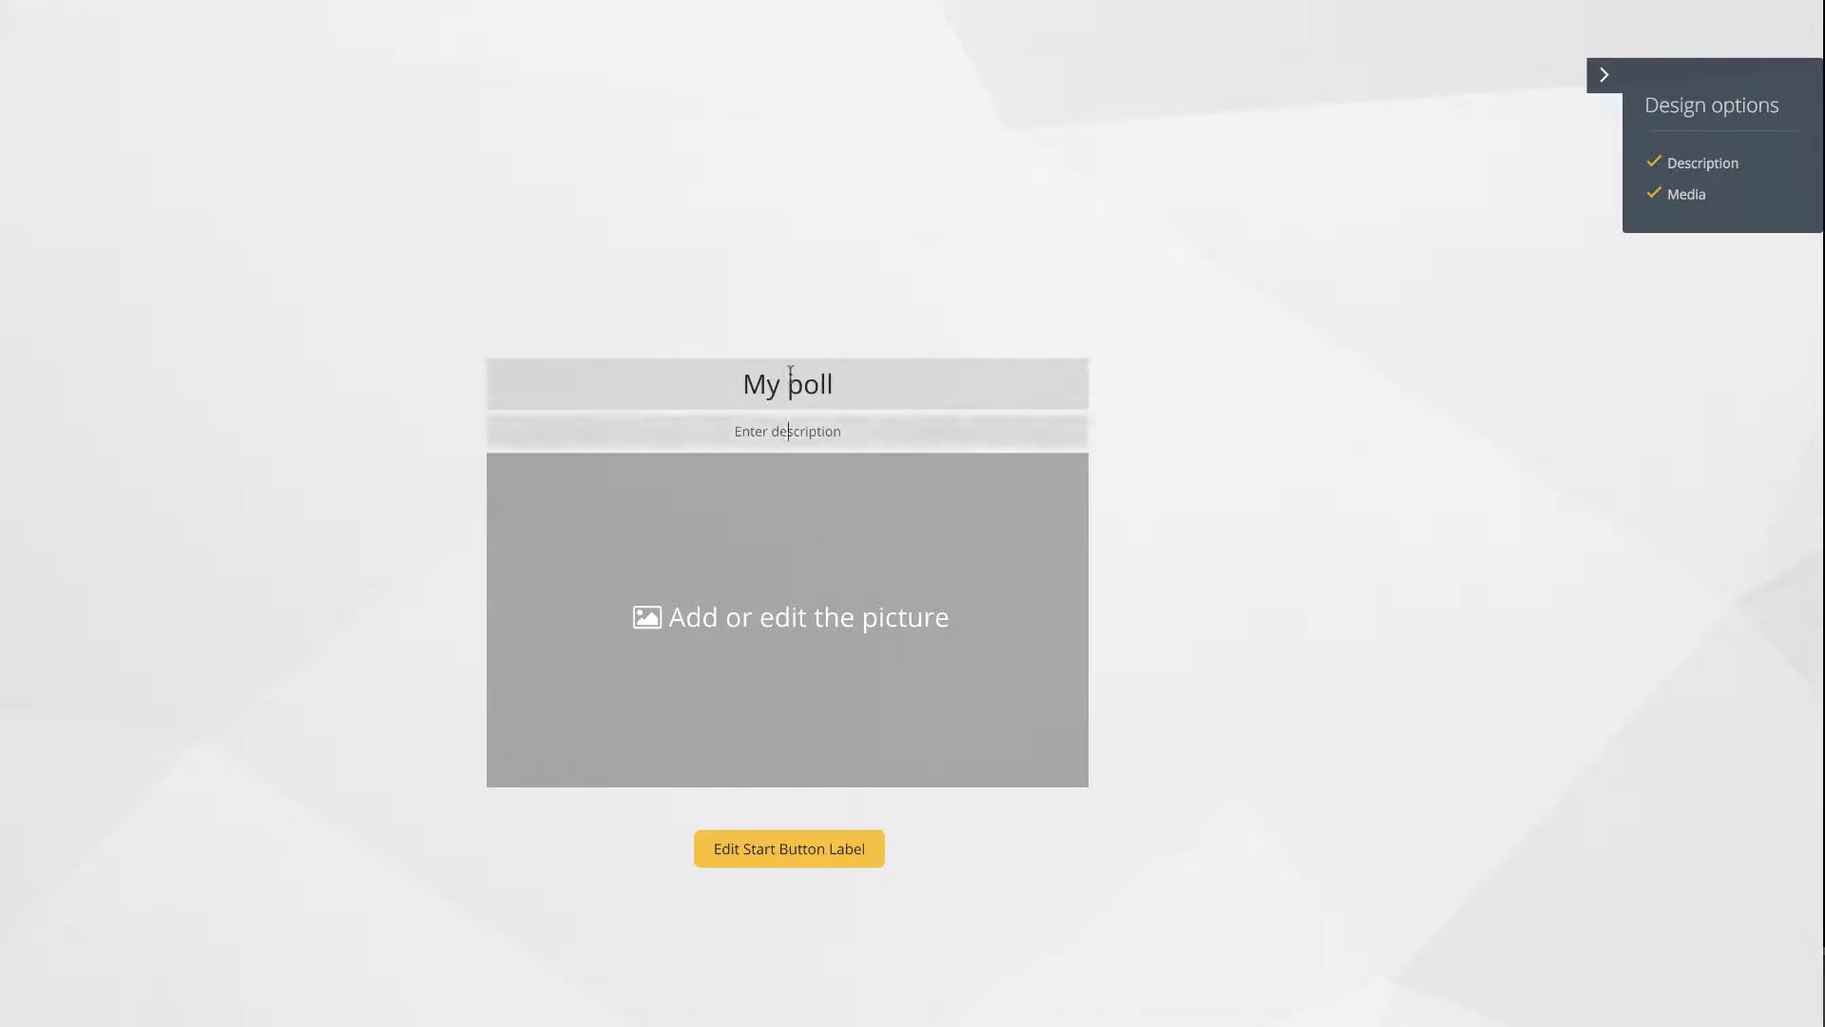
{"action": "type", "text": "Welcome page for my poll"}
Step: Search Google Images for "poll" and insert the colourful raised-hands picture on the welcome screen
{"action": "left_click", "coordinate": [732, 673]}
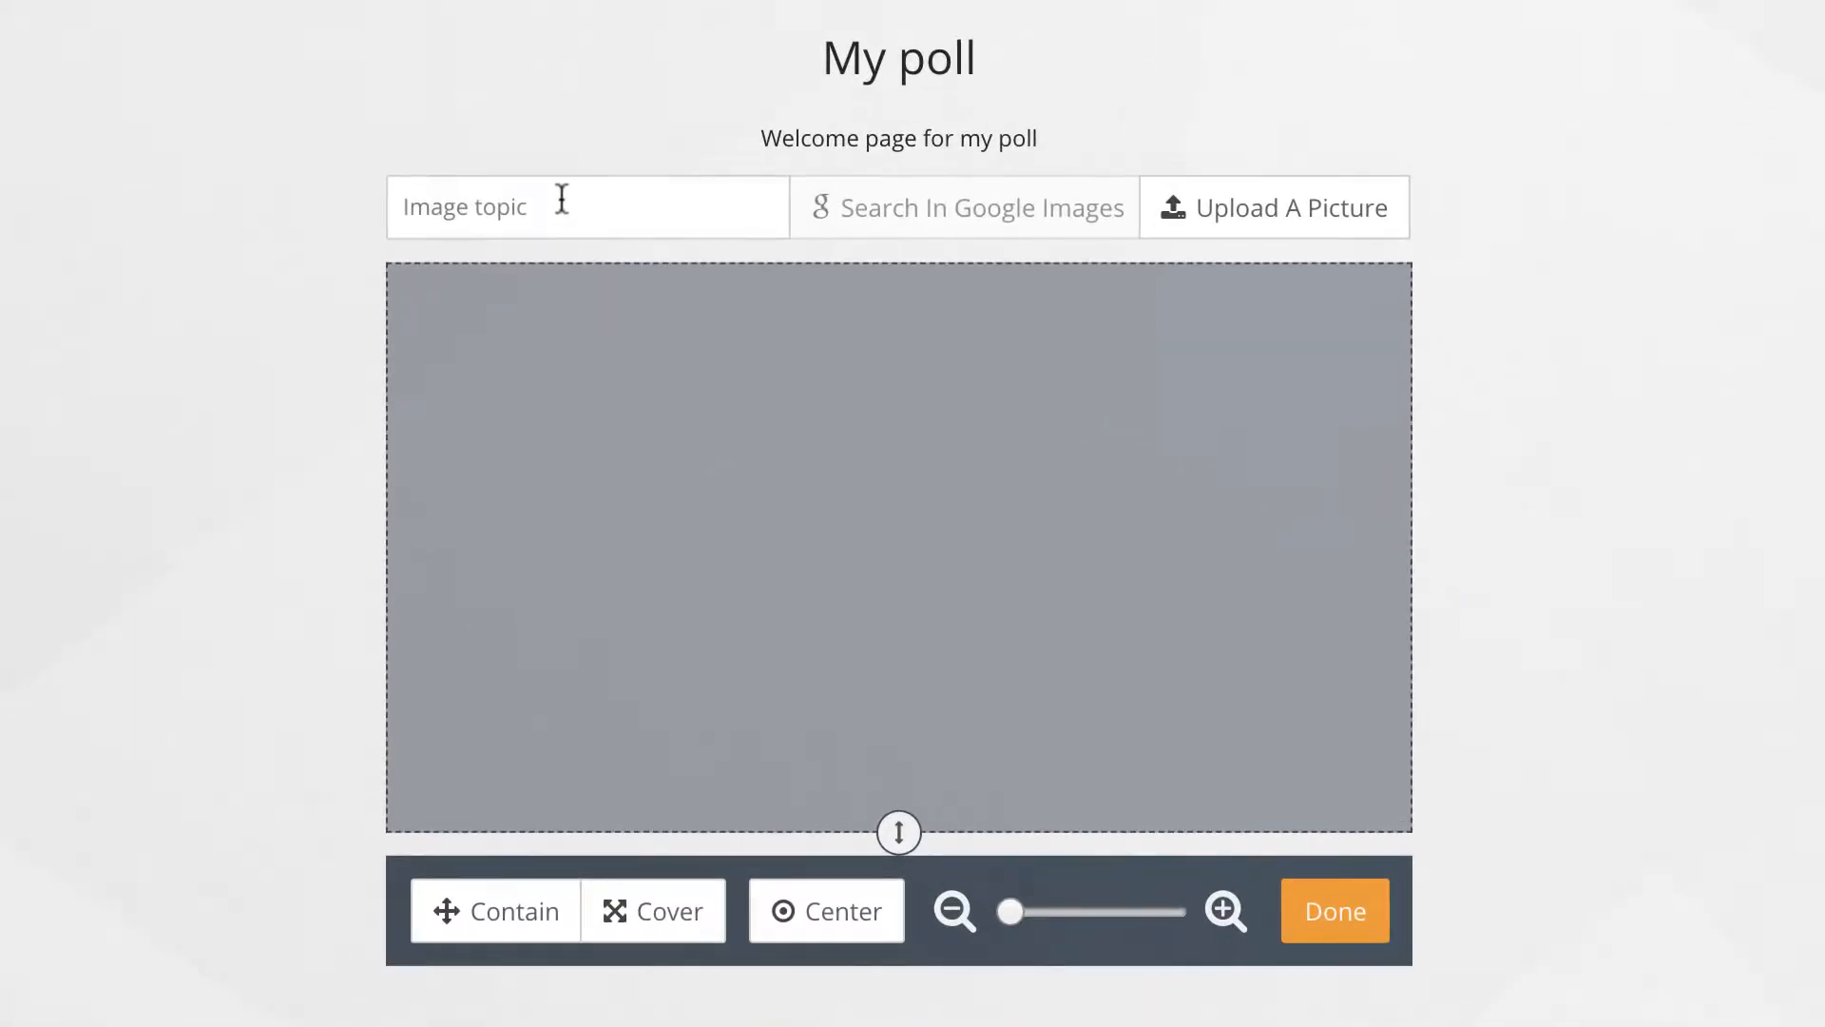
{"action": "left_click", "coordinate": [588, 403]}
{"action": "type", "text": "poll"}
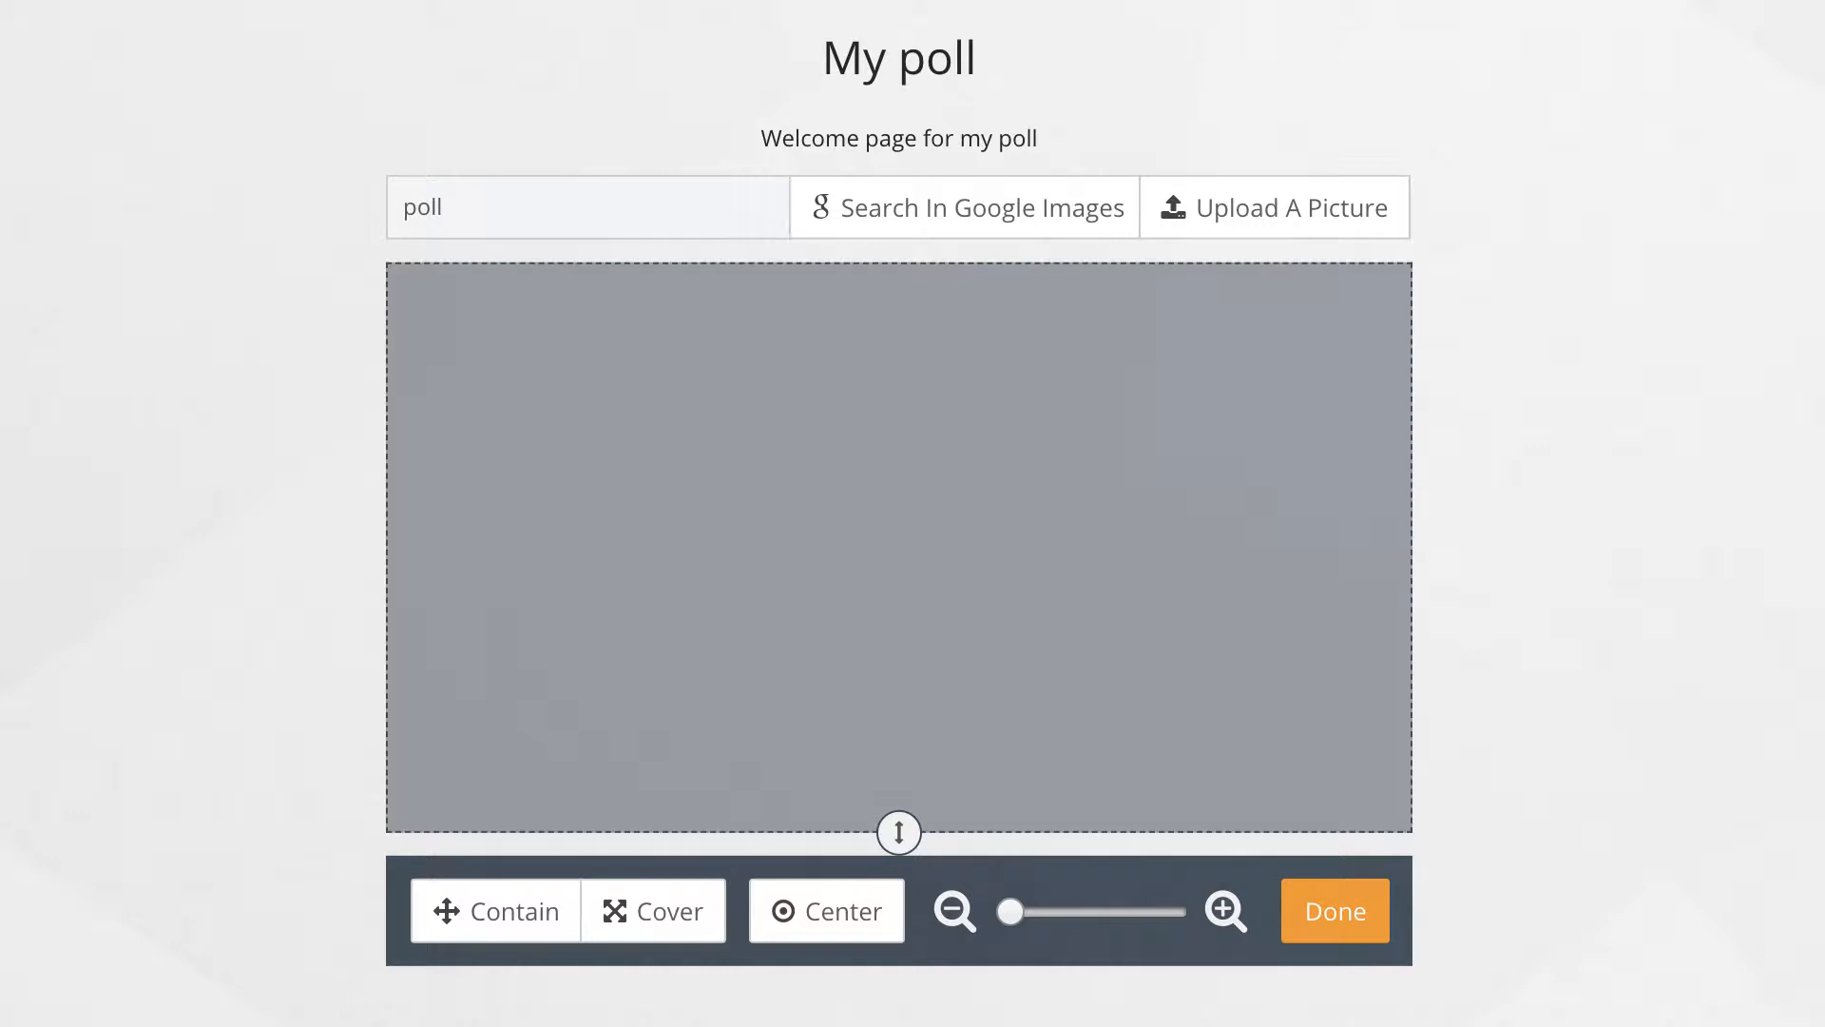
{"action": "left_click", "coordinate": [899, 233]}
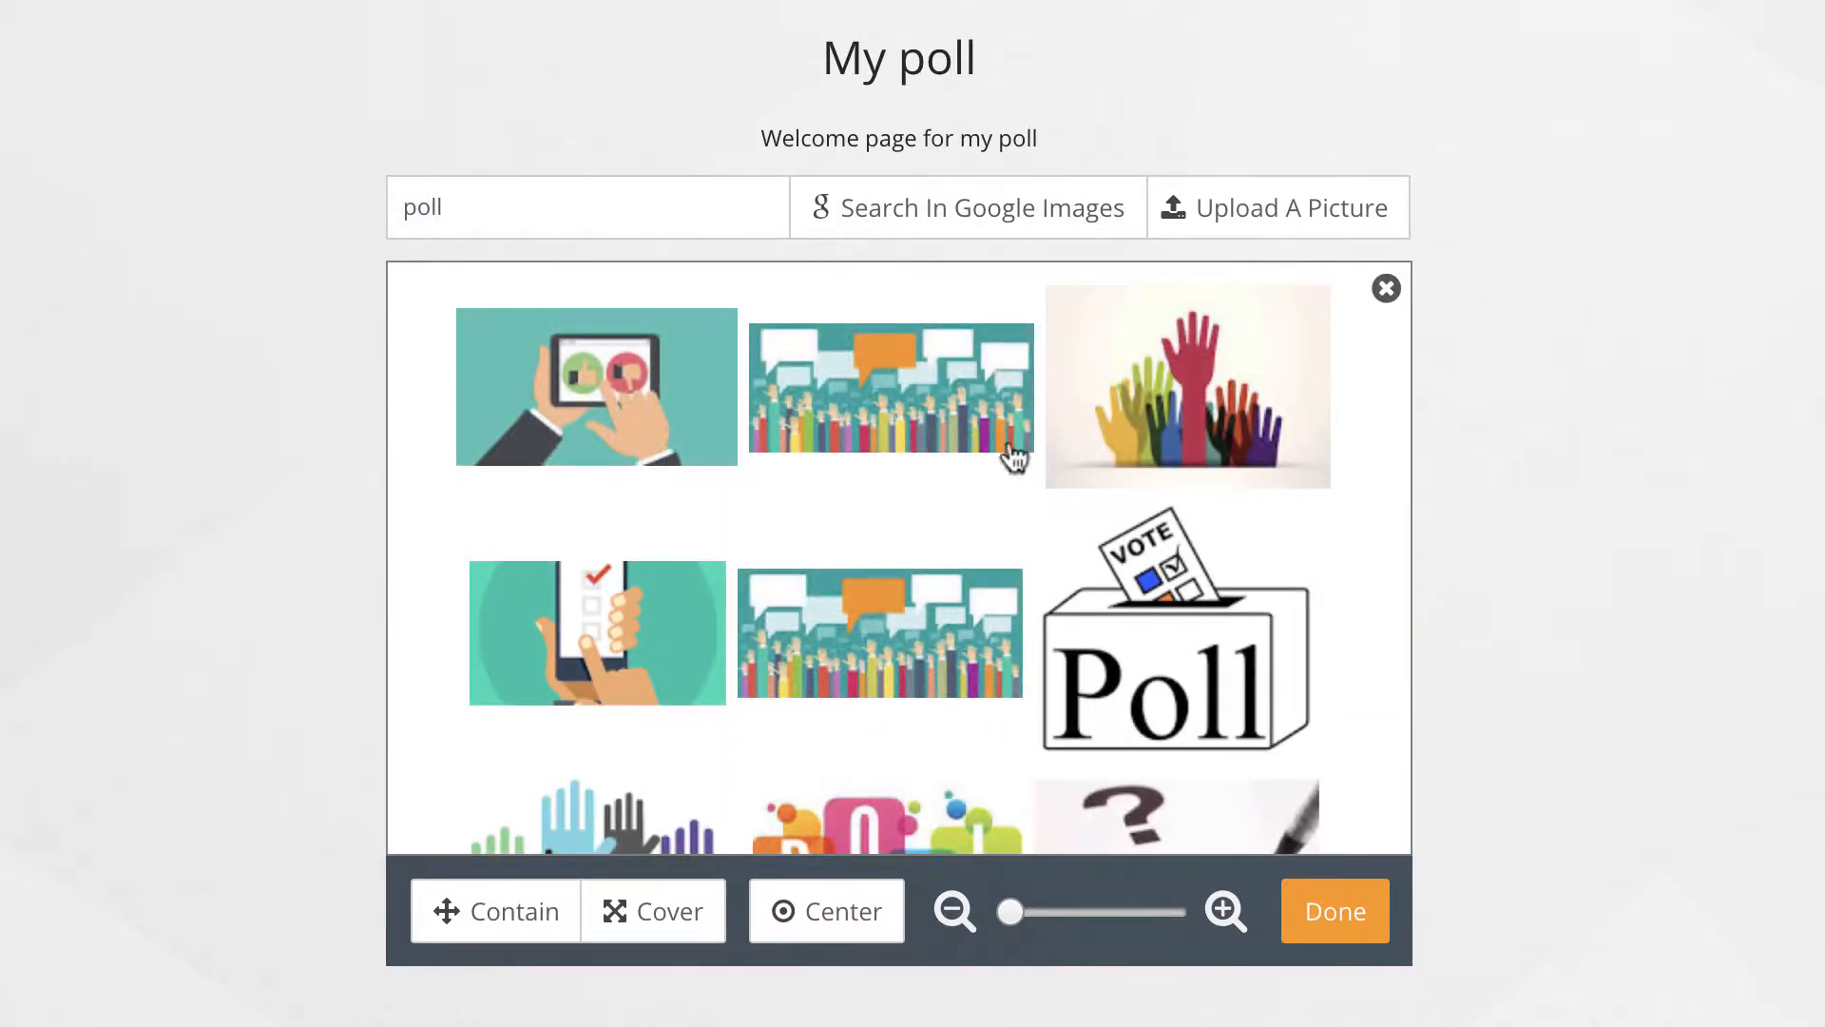
{"action": "left_click", "coordinate": [1222, 409]}
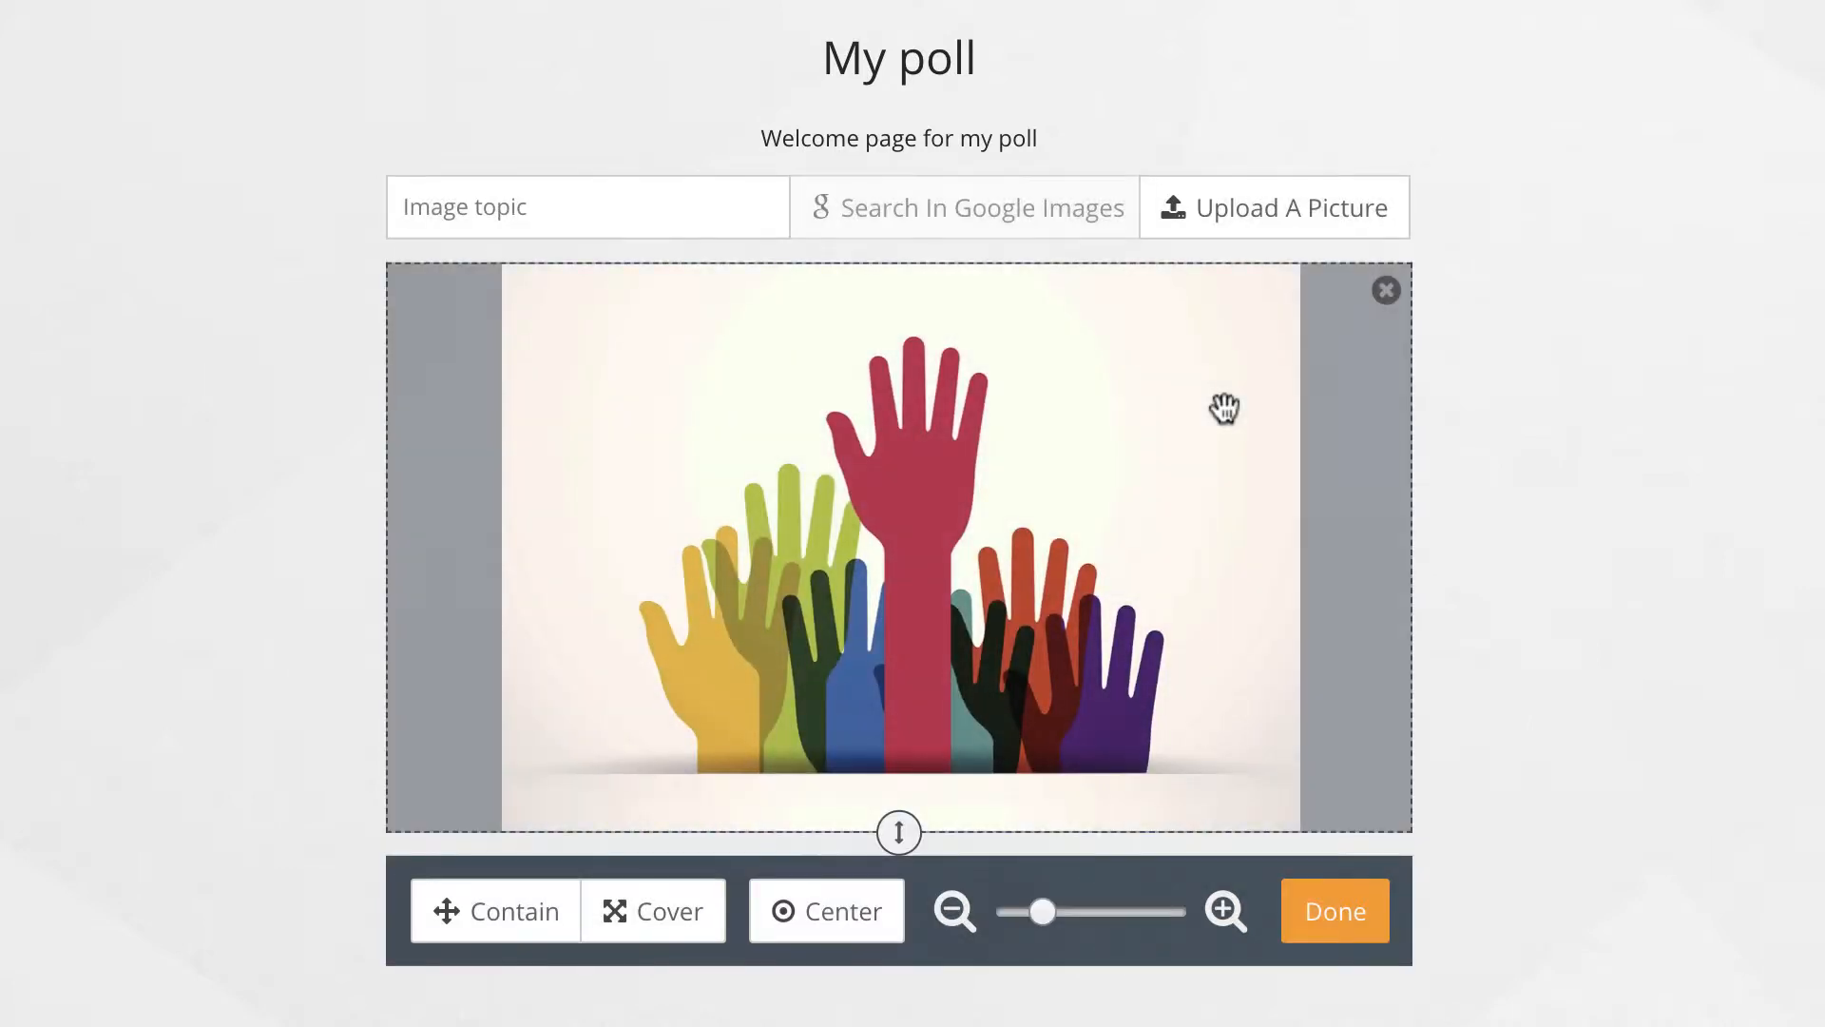
{"action": "left_click", "coordinate": [1348, 928]}
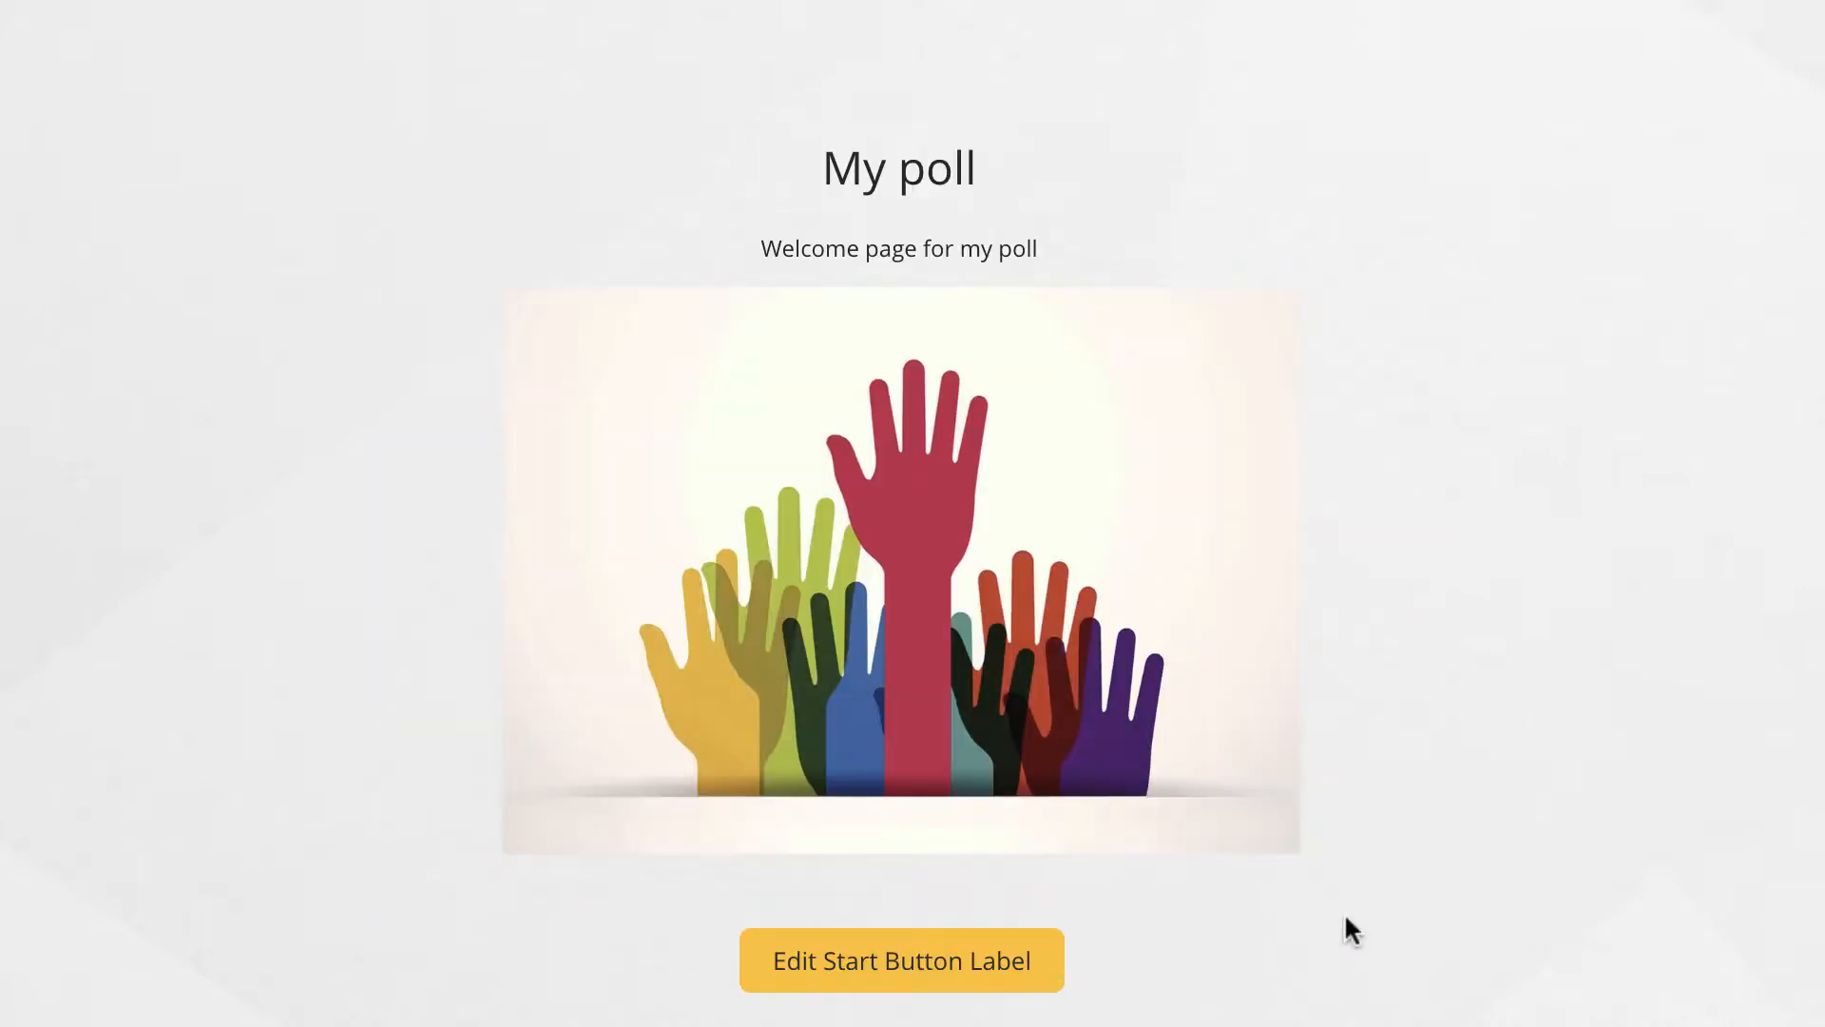
Step: Set the welcome screen's start button label to "Click here to start"
{"action": "left_click", "coordinate": [982, 953]}
{"action": "type", "text": "Click he"}
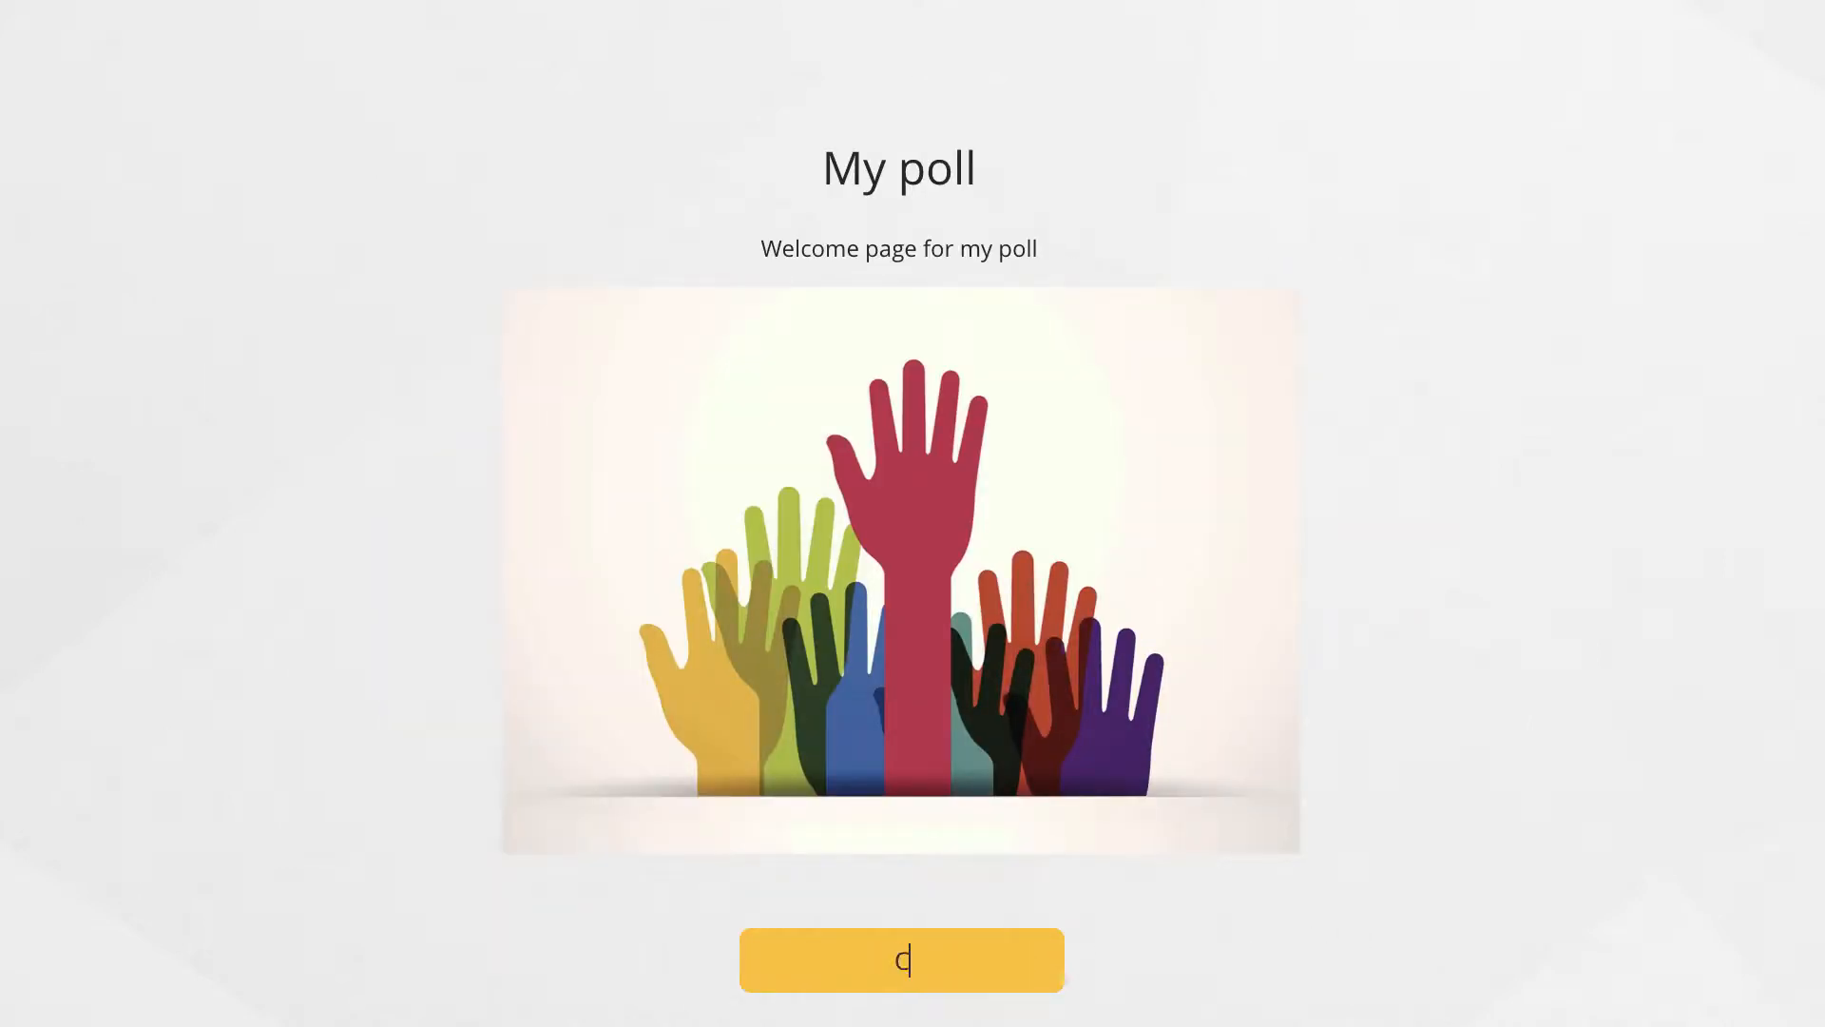
{"action": "type", "text": "re to start"}
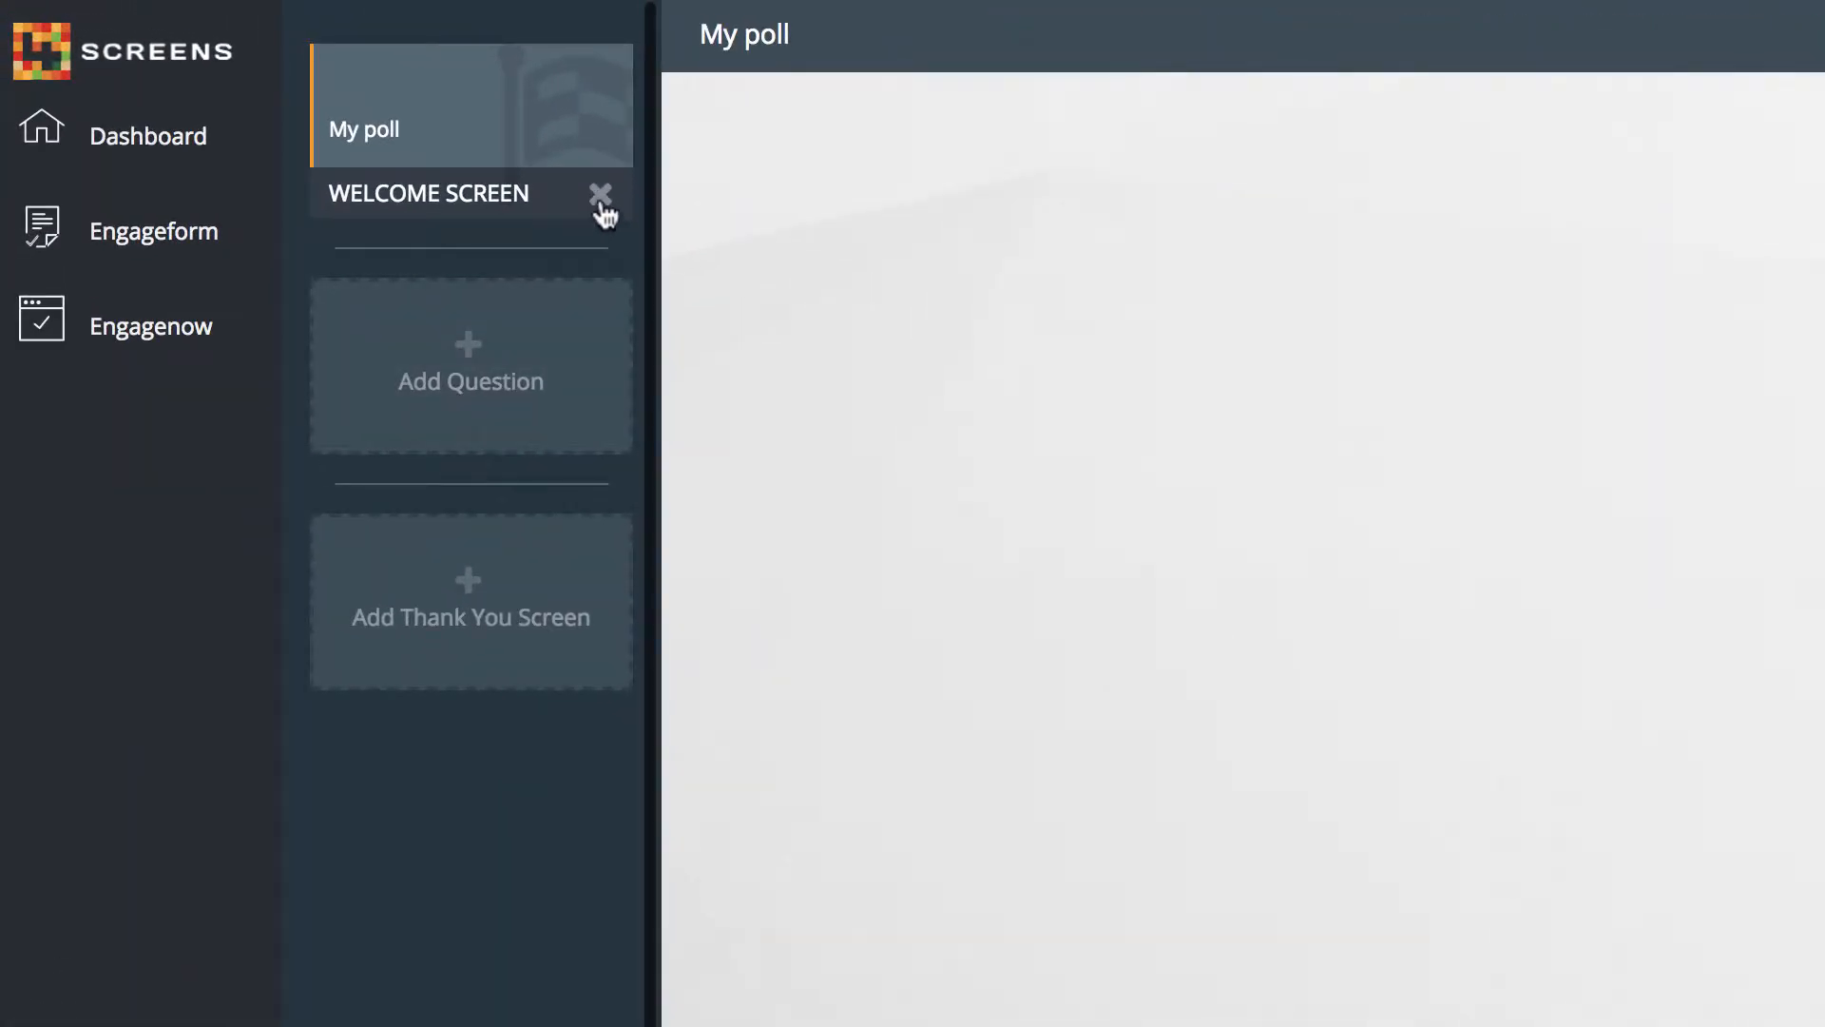
Step: Remove the welcome screen from the poll
{"action": "left_click", "coordinate": [600, 200]}
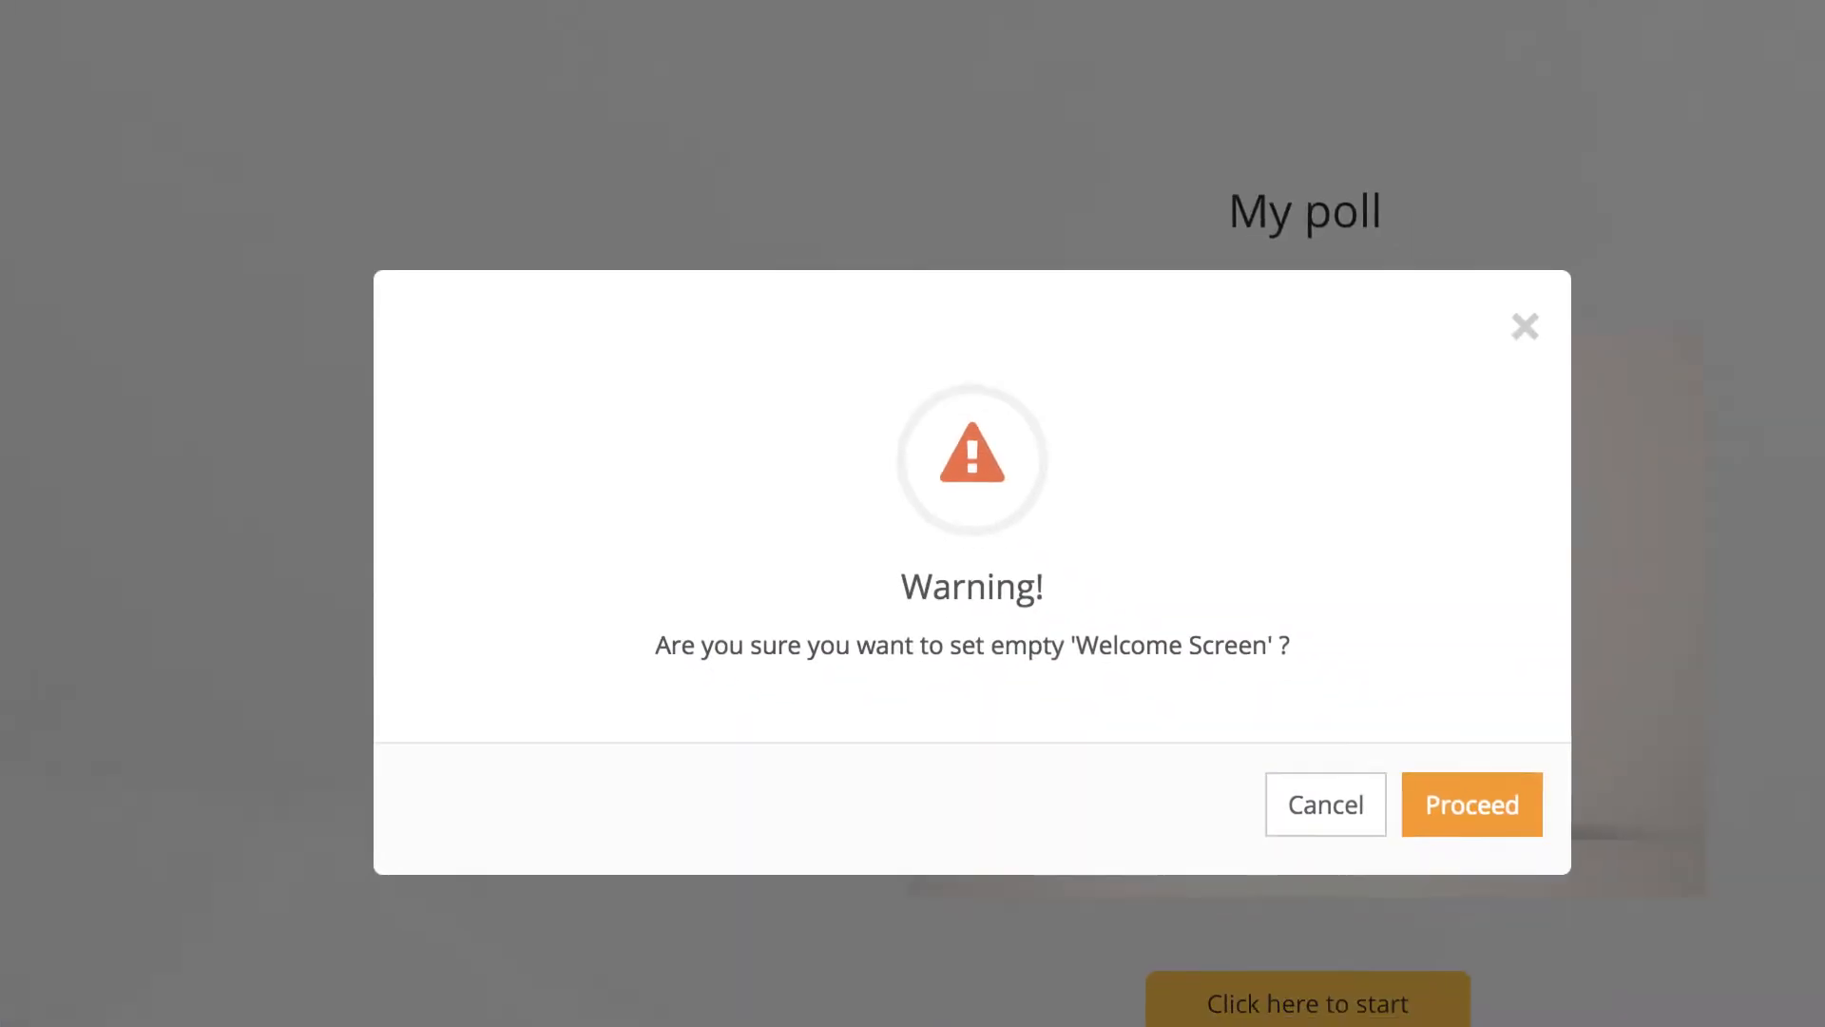
{"action": "left_click", "coordinate": [1446, 807]}
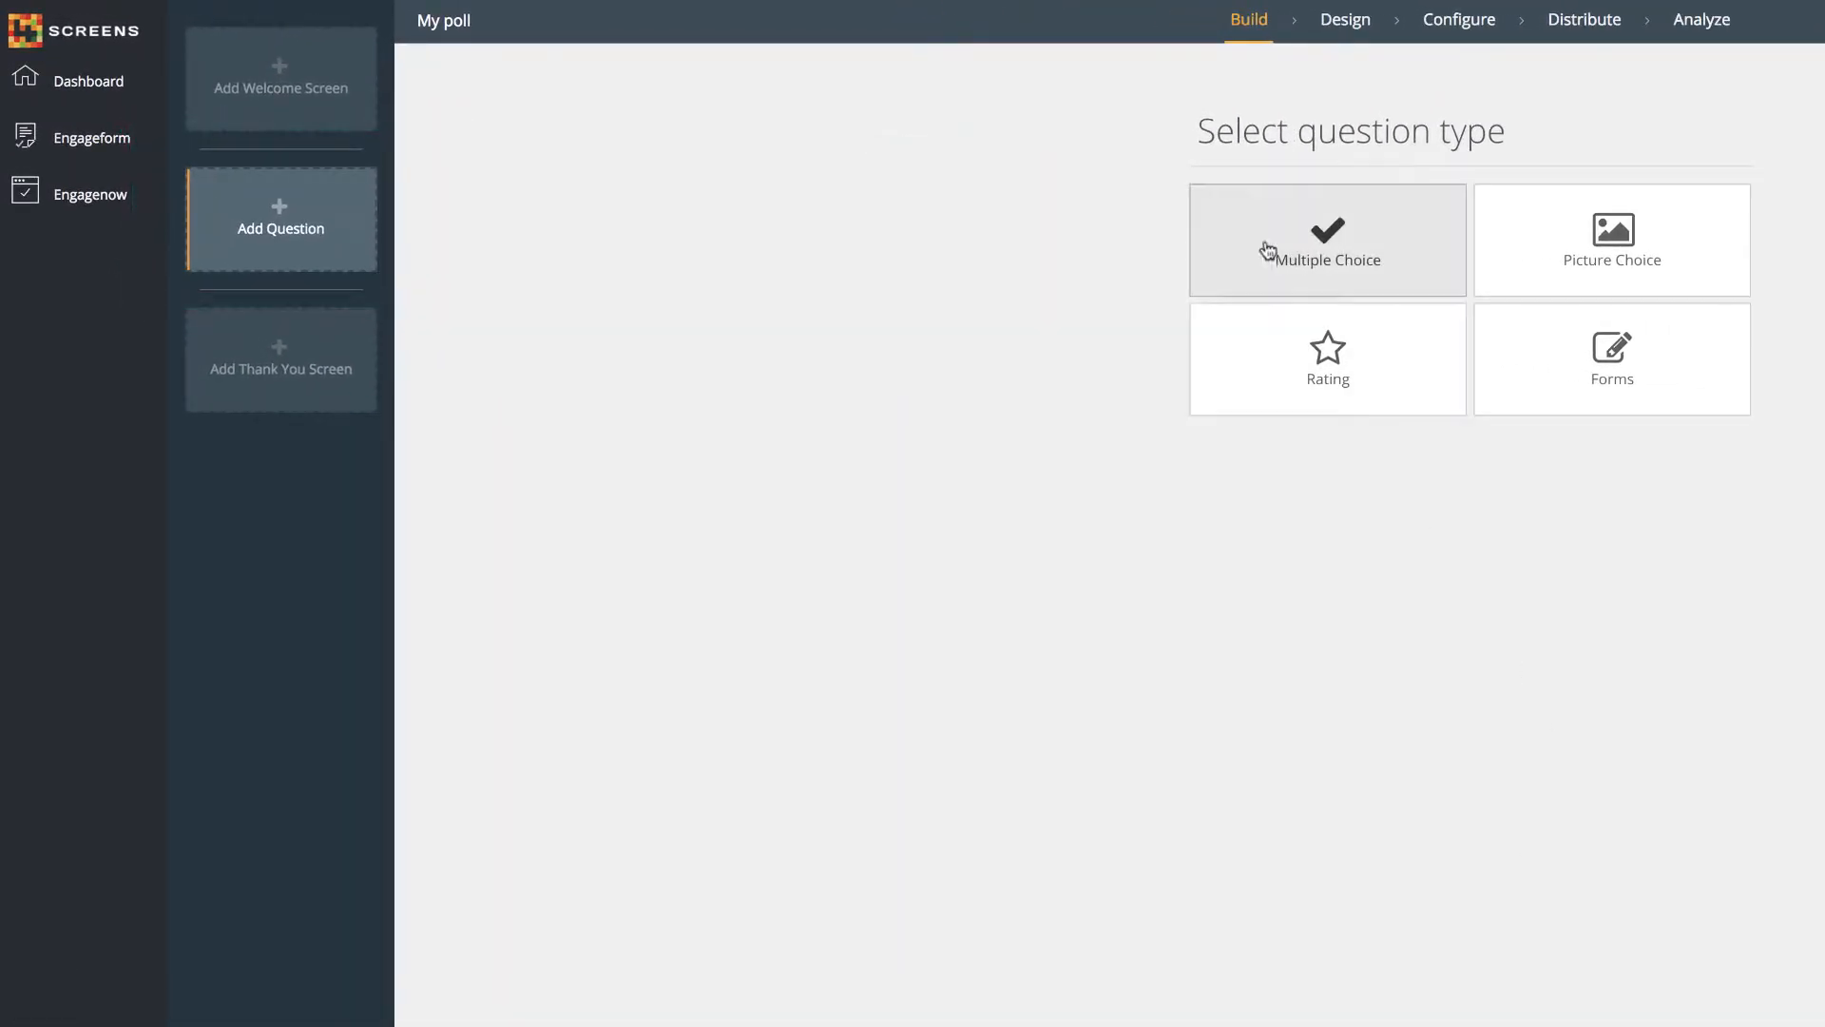
Step: Add a multiple choice question with the title "What free polling software do you use?"
{"action": "left_click", "coordinate": [1290, 248]}
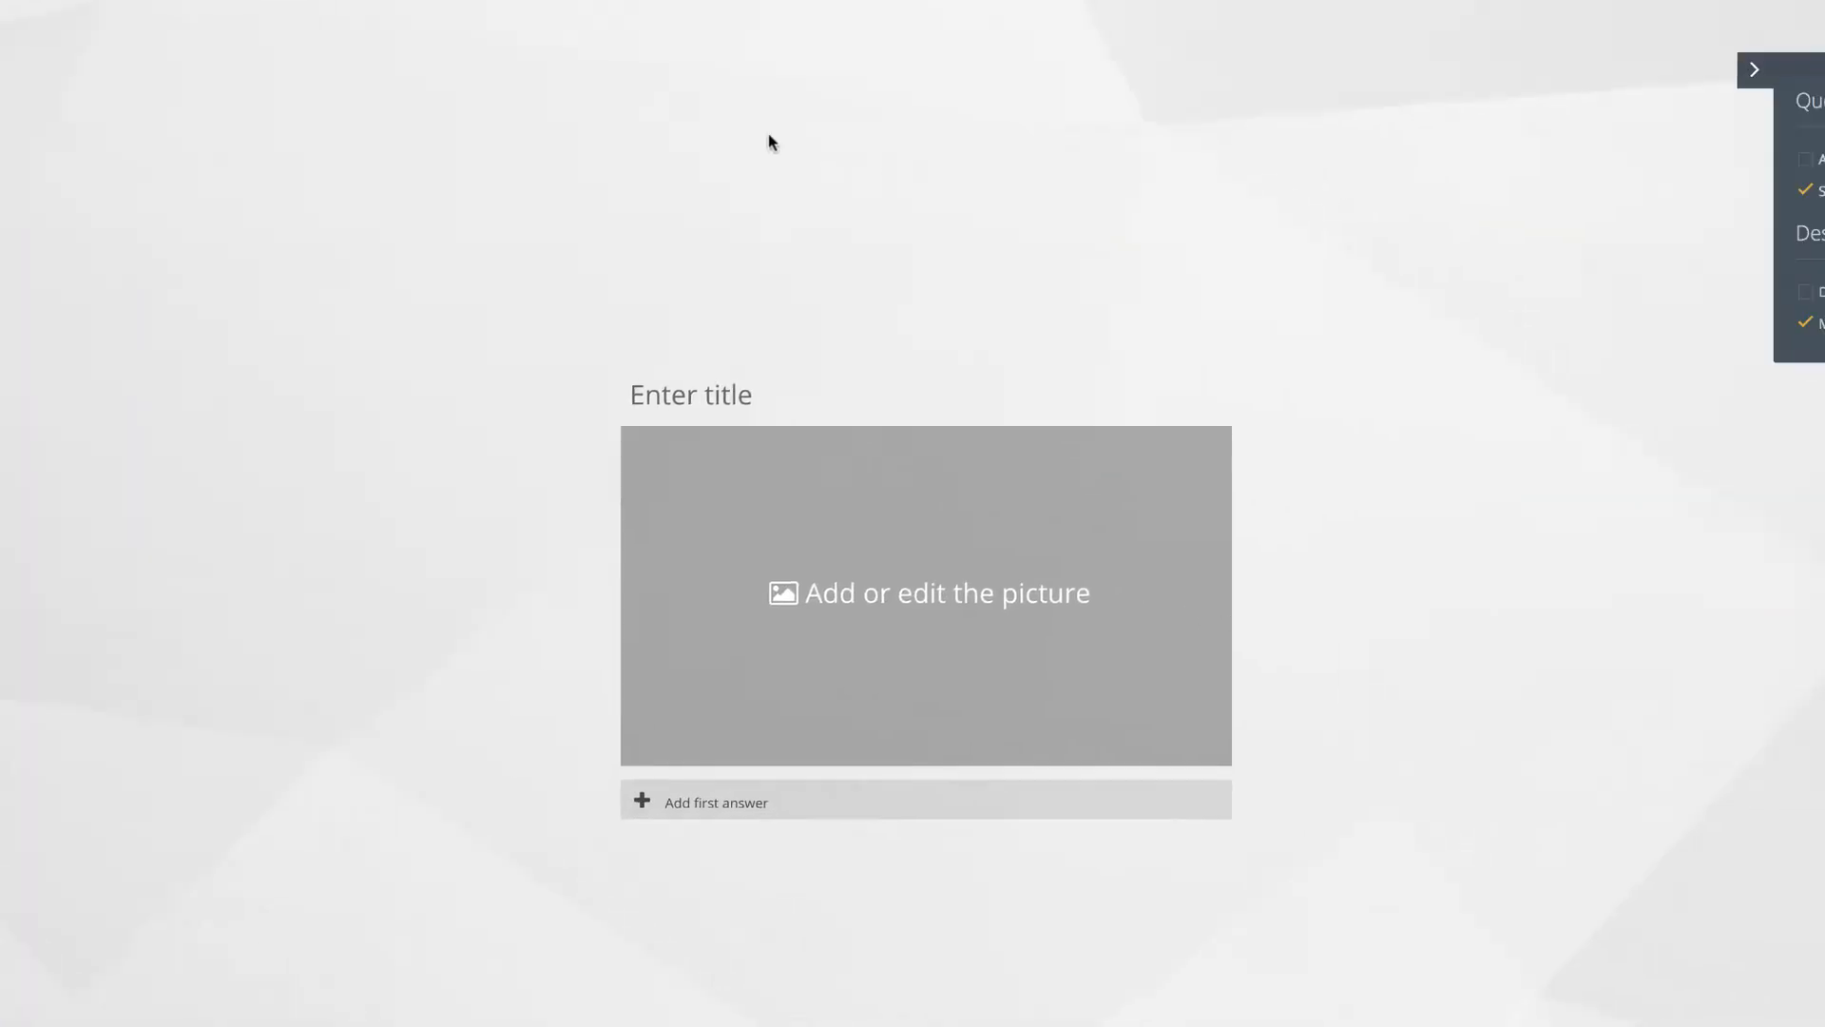
{"action": "left_click", "coordinate": [593, 361]}
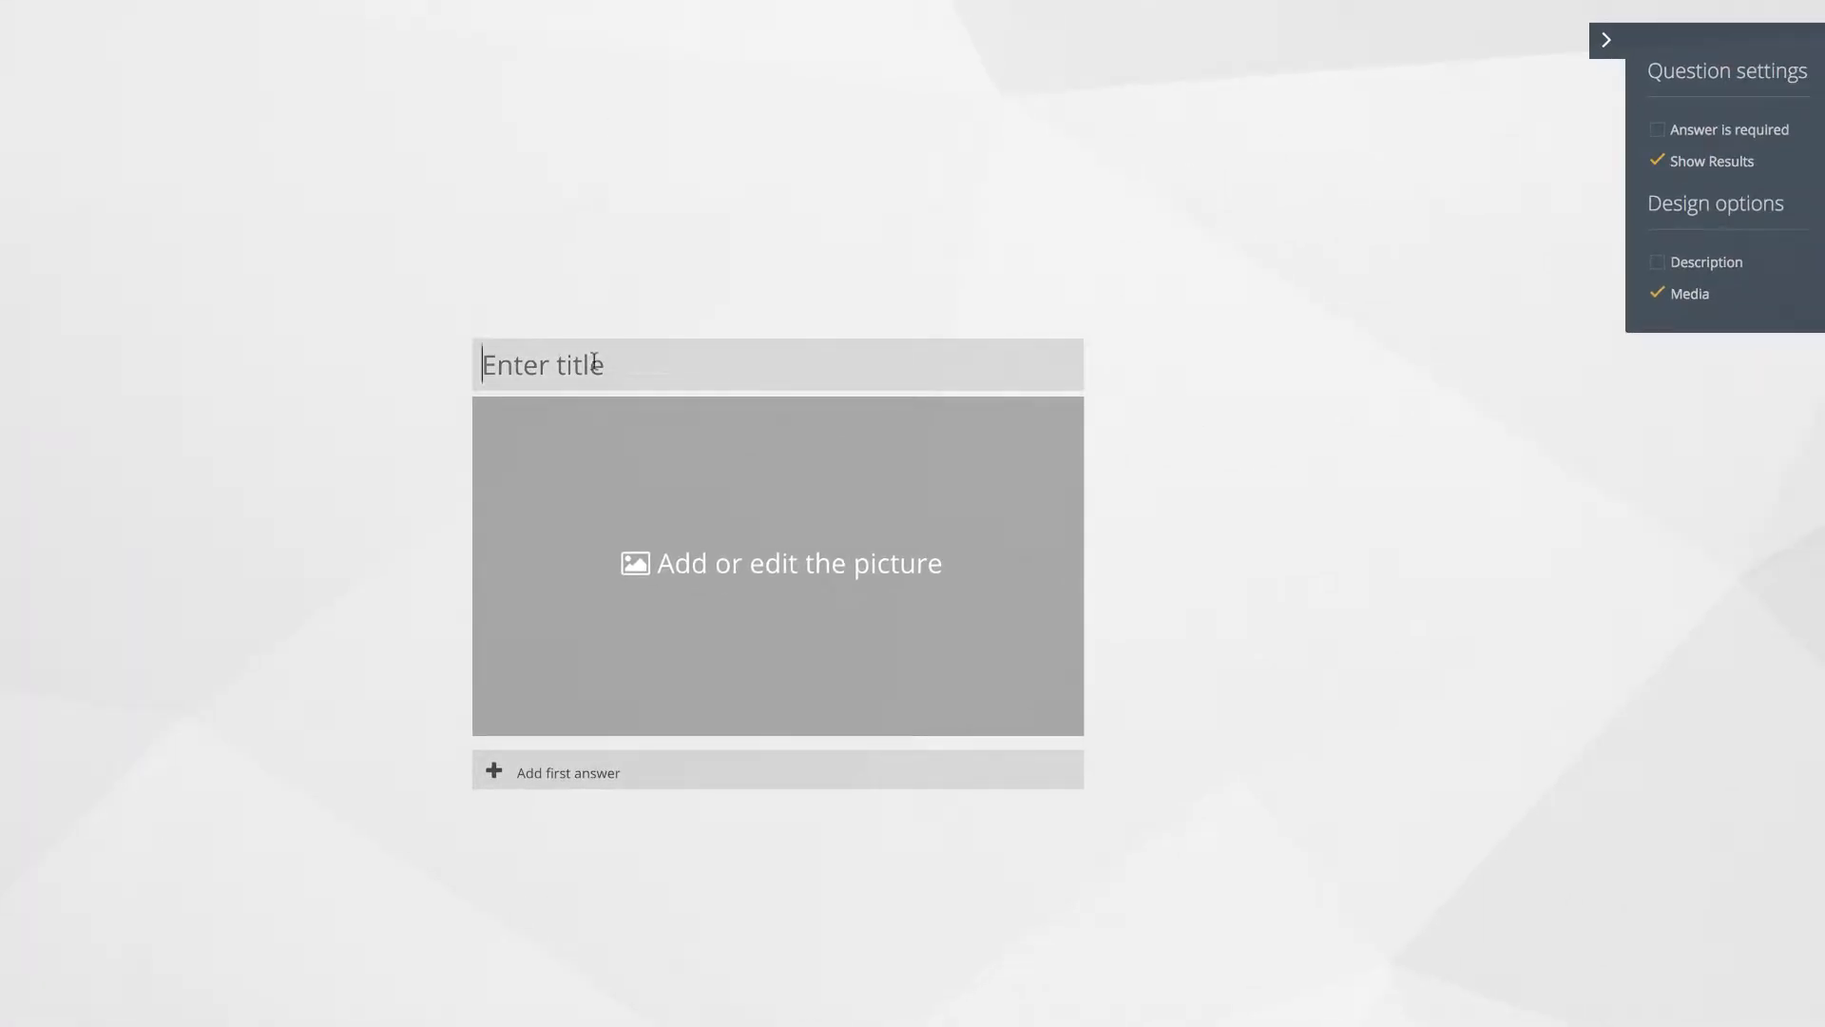
{"action": "type", "text": "What"}
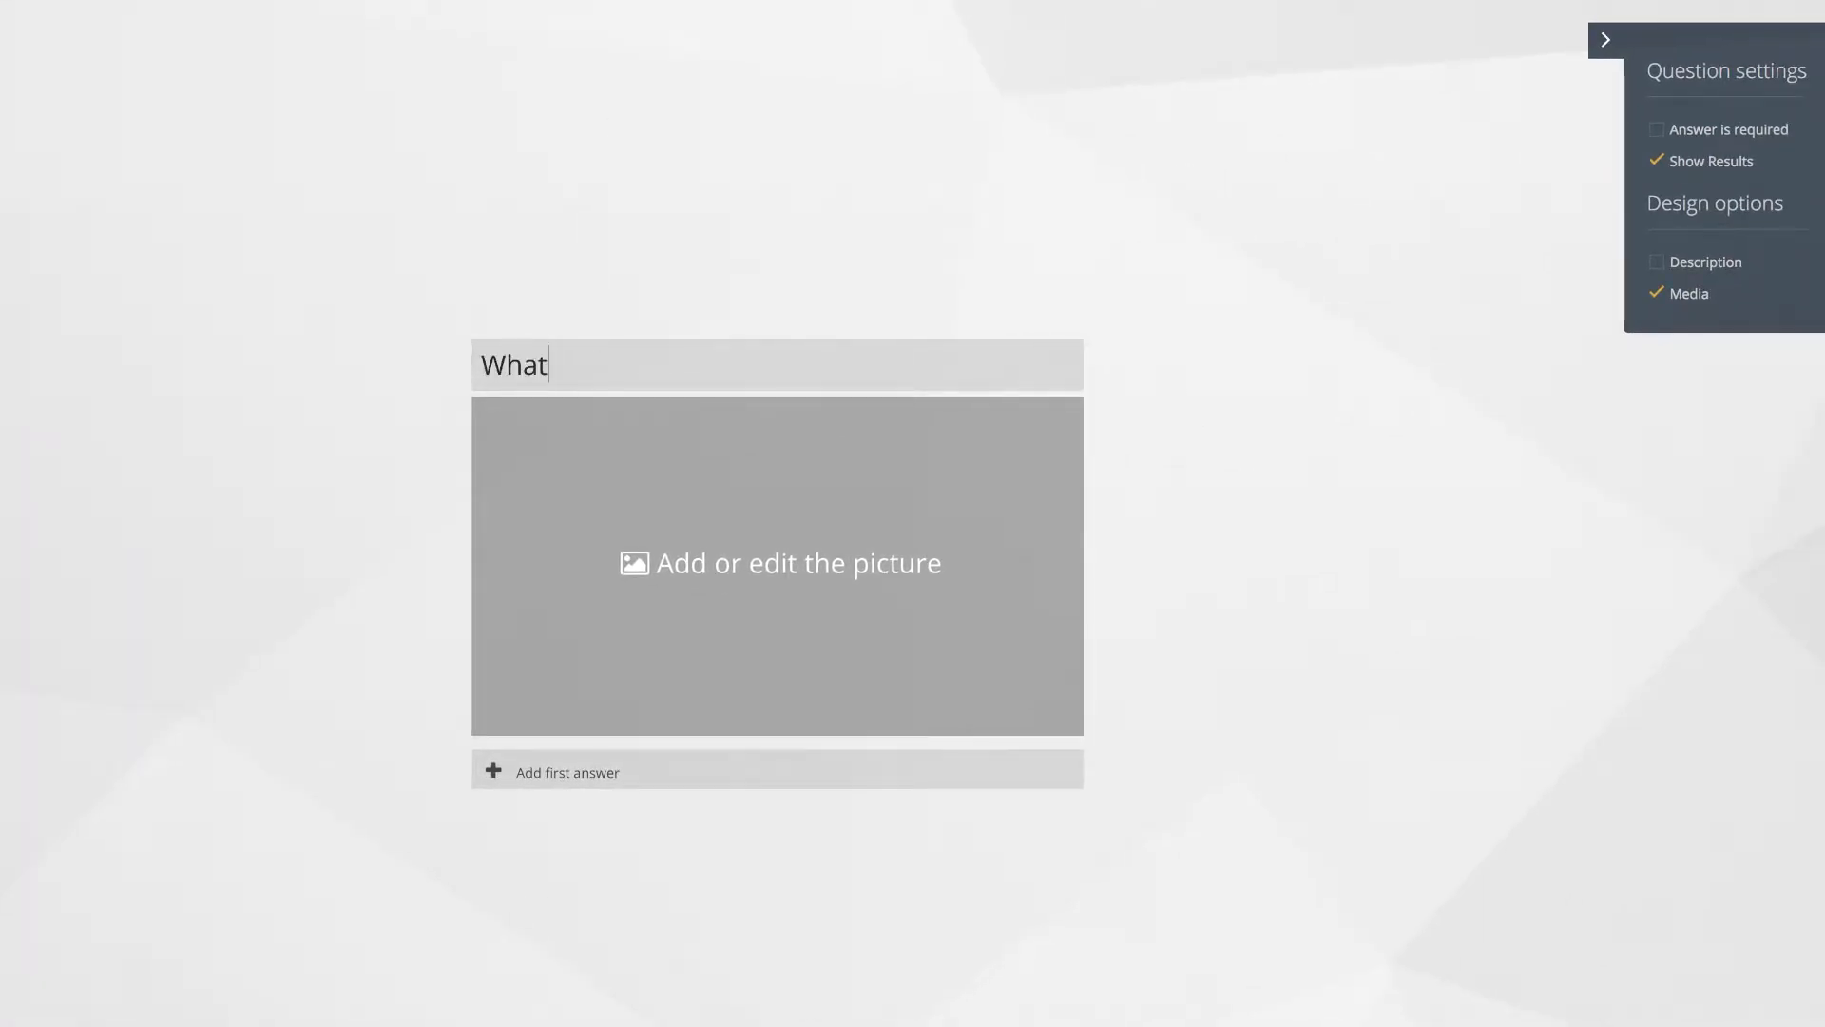
{"action": "type", "text": " free polling software do you use?"}
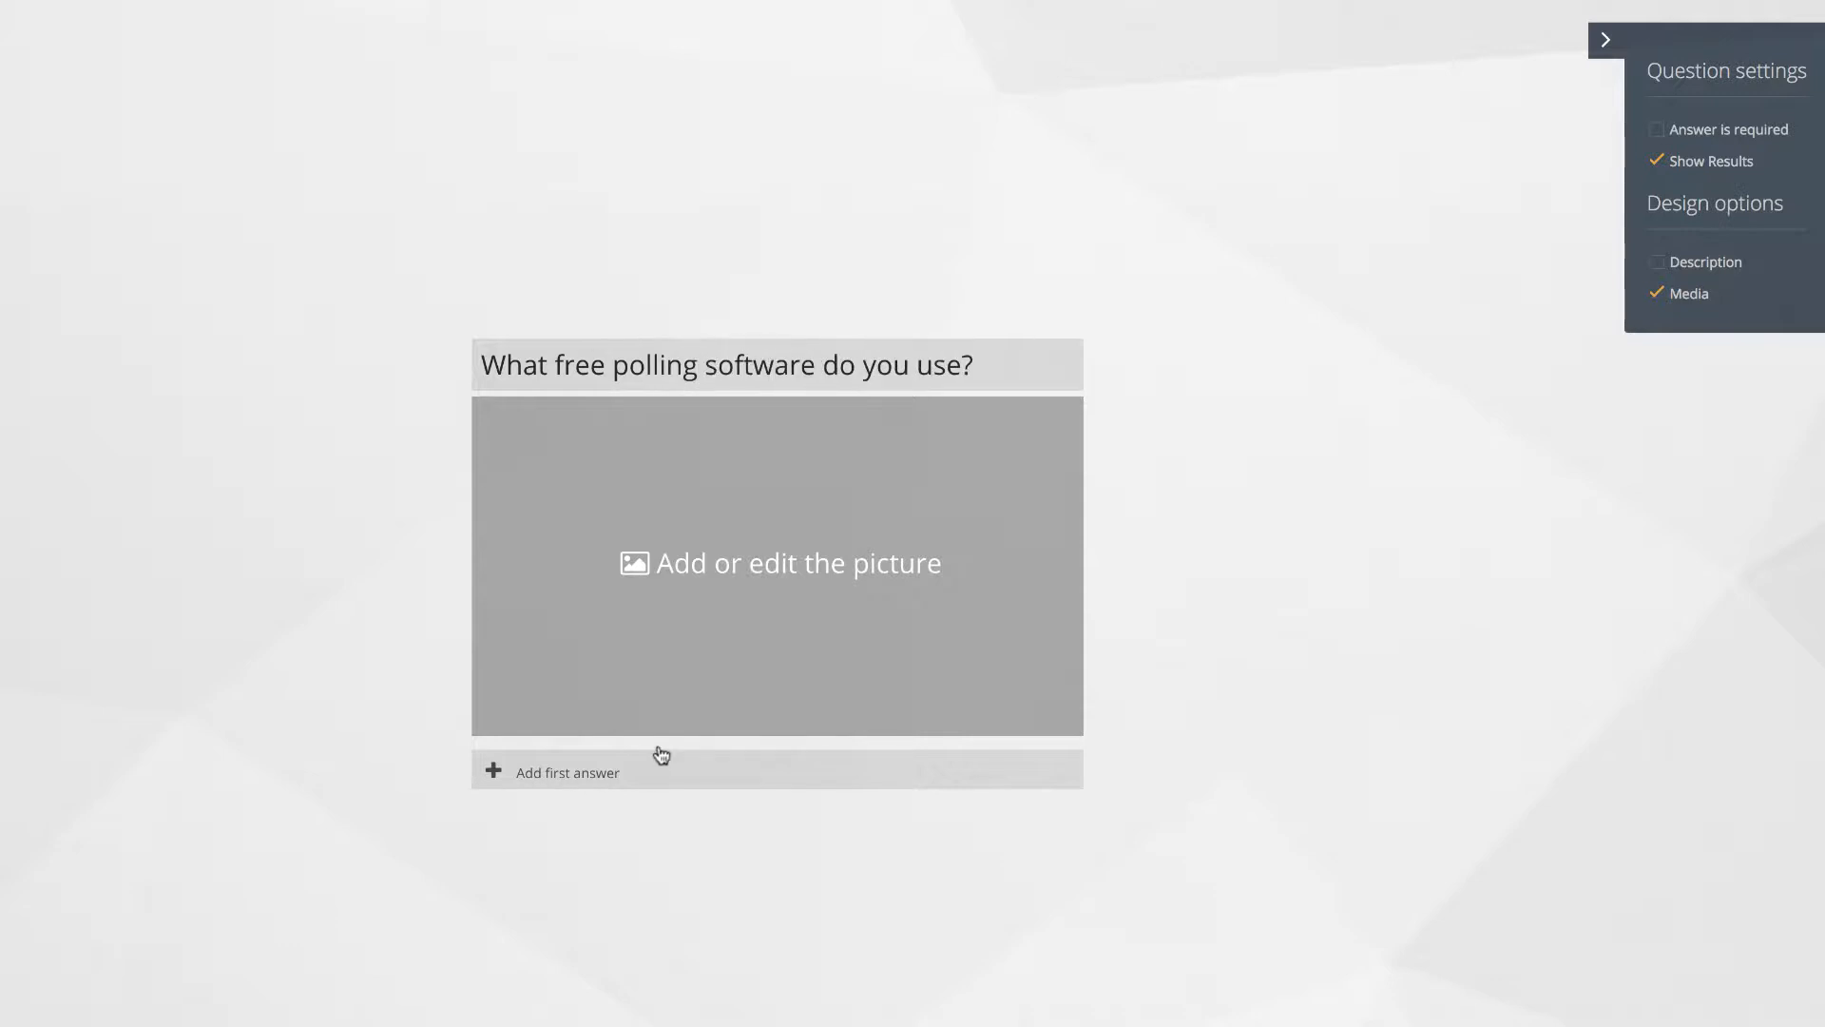
Step: Search Google Images for "polling" and insert the line-chart POLLING picture into the question
{"action": "left_click", "coordinate": [747, 601]}
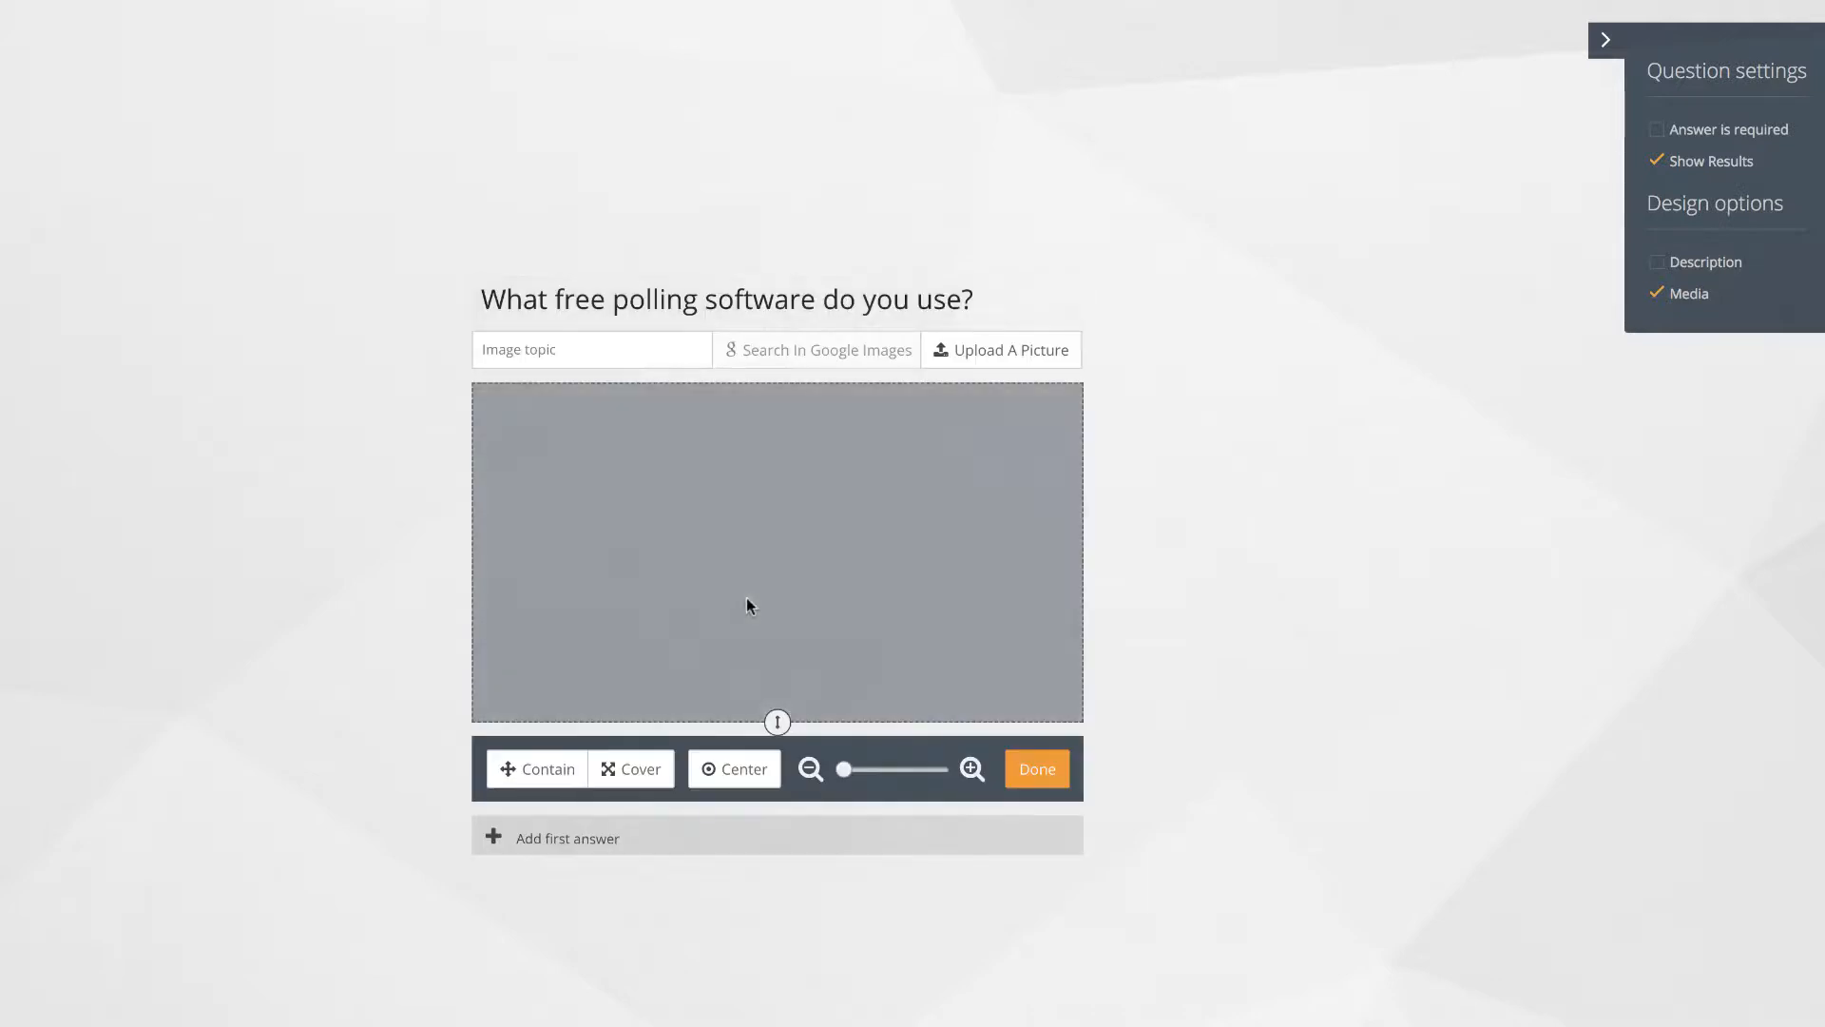
{"action": "left_click", "coordinate": [580, 351]}
{"action": "type", "text": "po"}
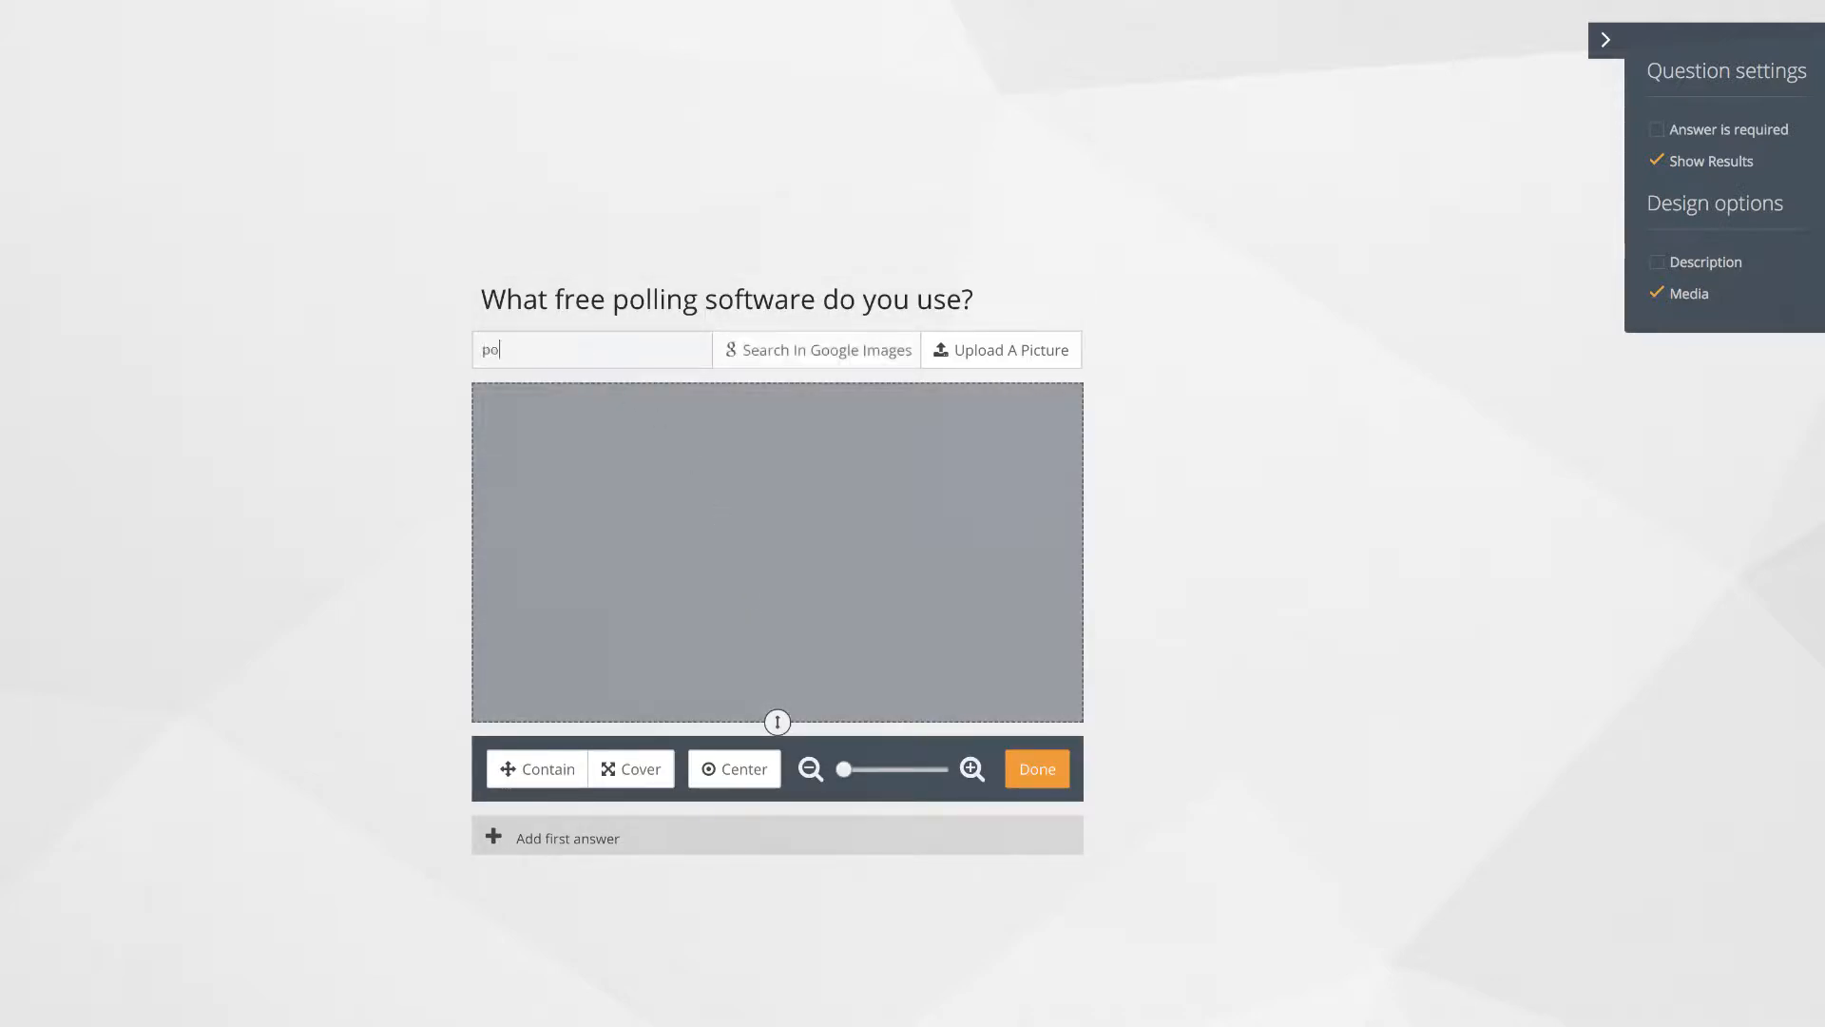
{"action": "type", "text": "lling"}
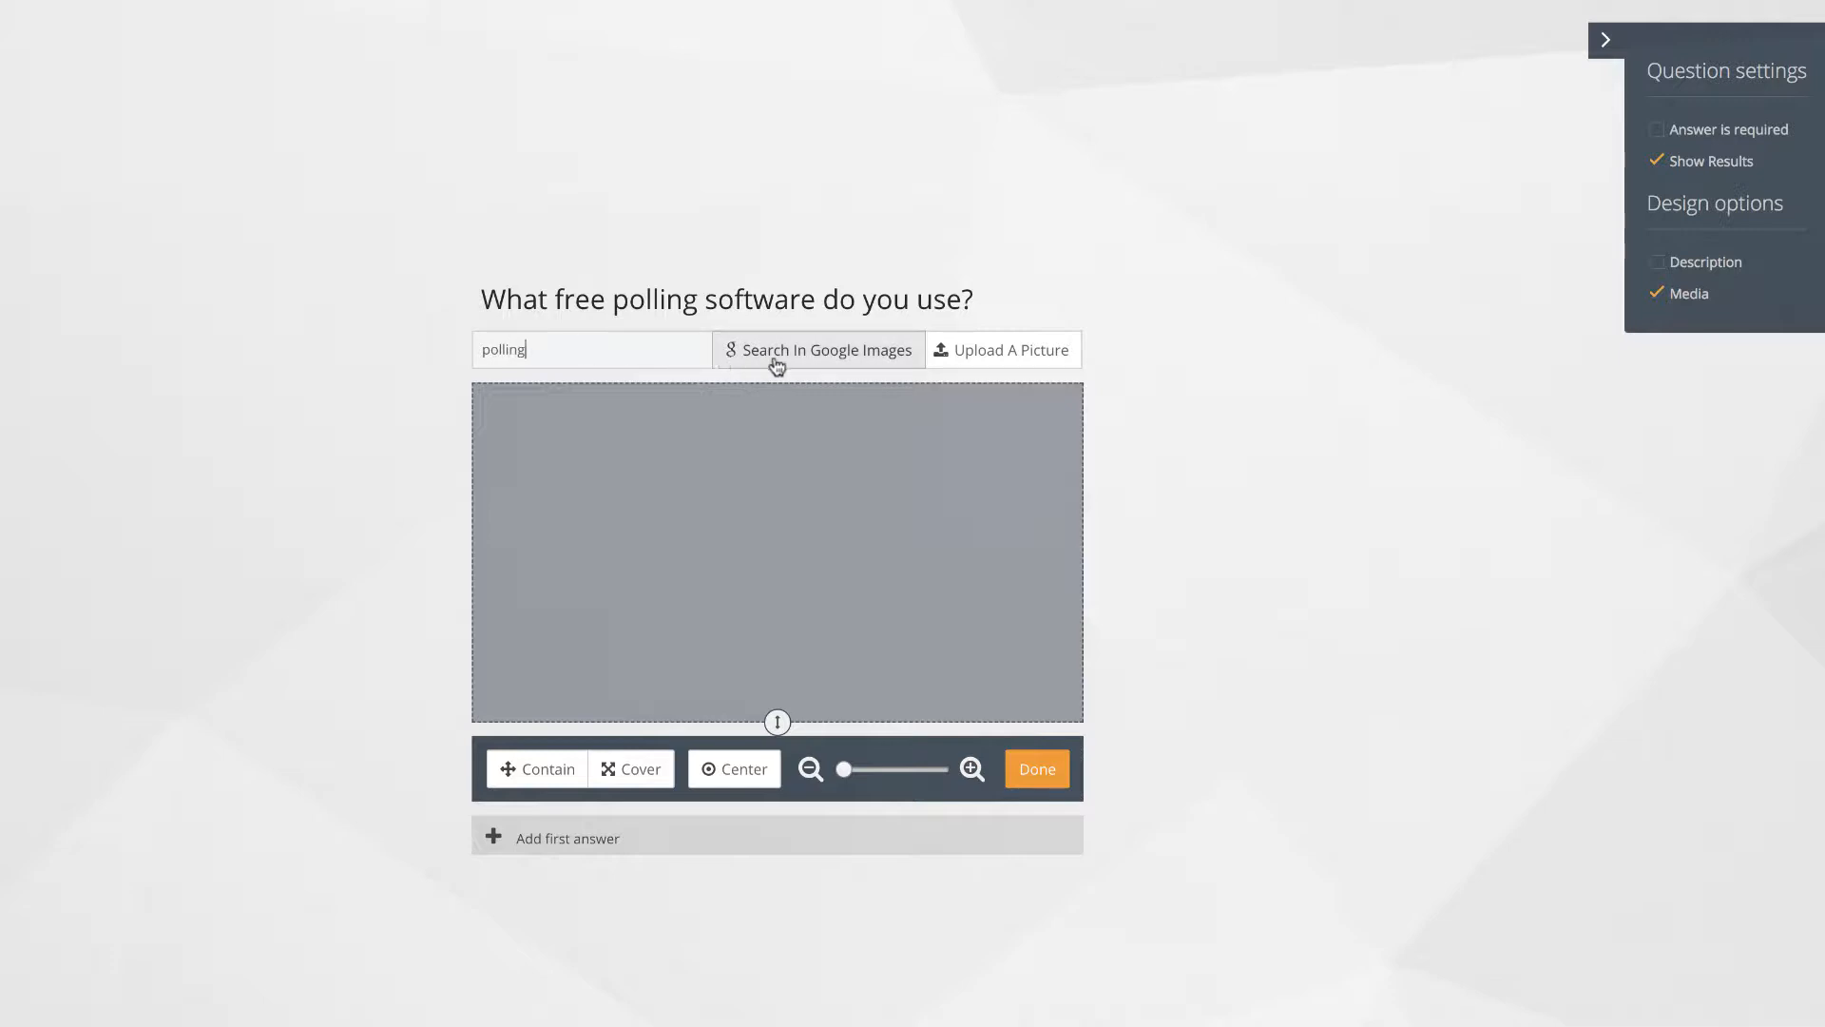
{"action": "left_click", "coordinate": [772, 359]}
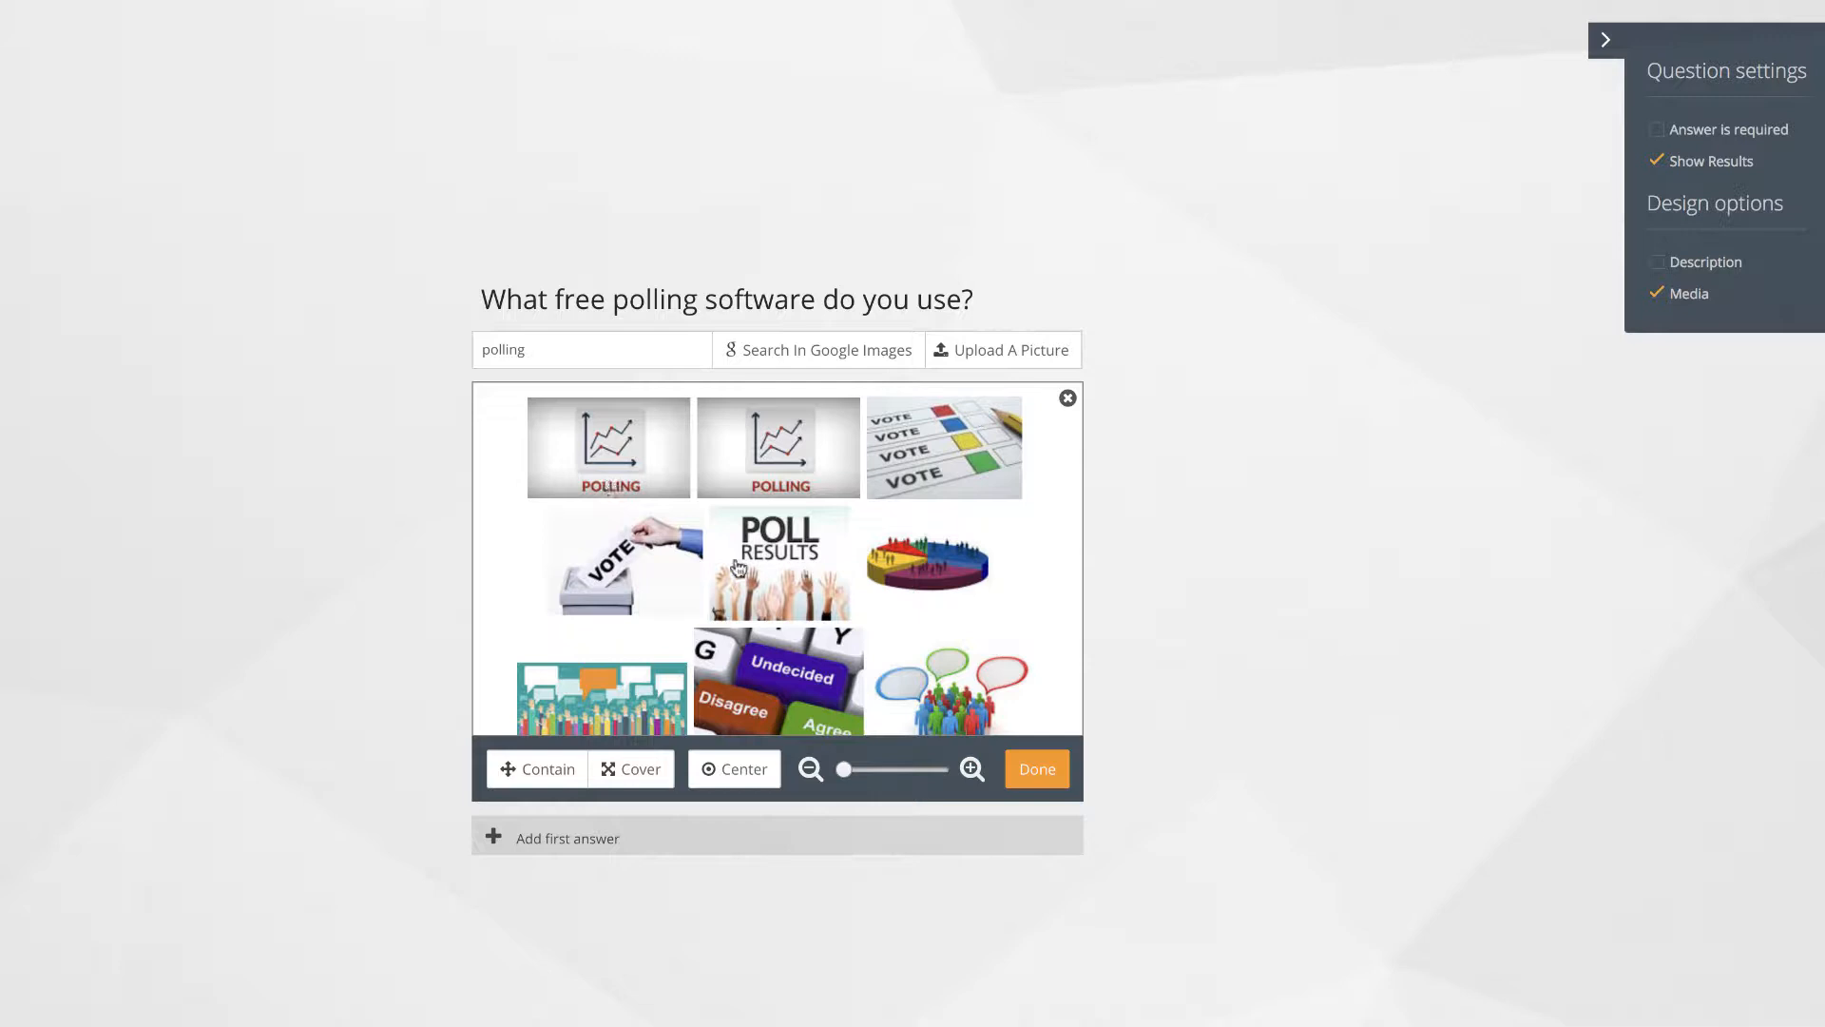
{"action": "left_click", "coordinate": [658, 455]}
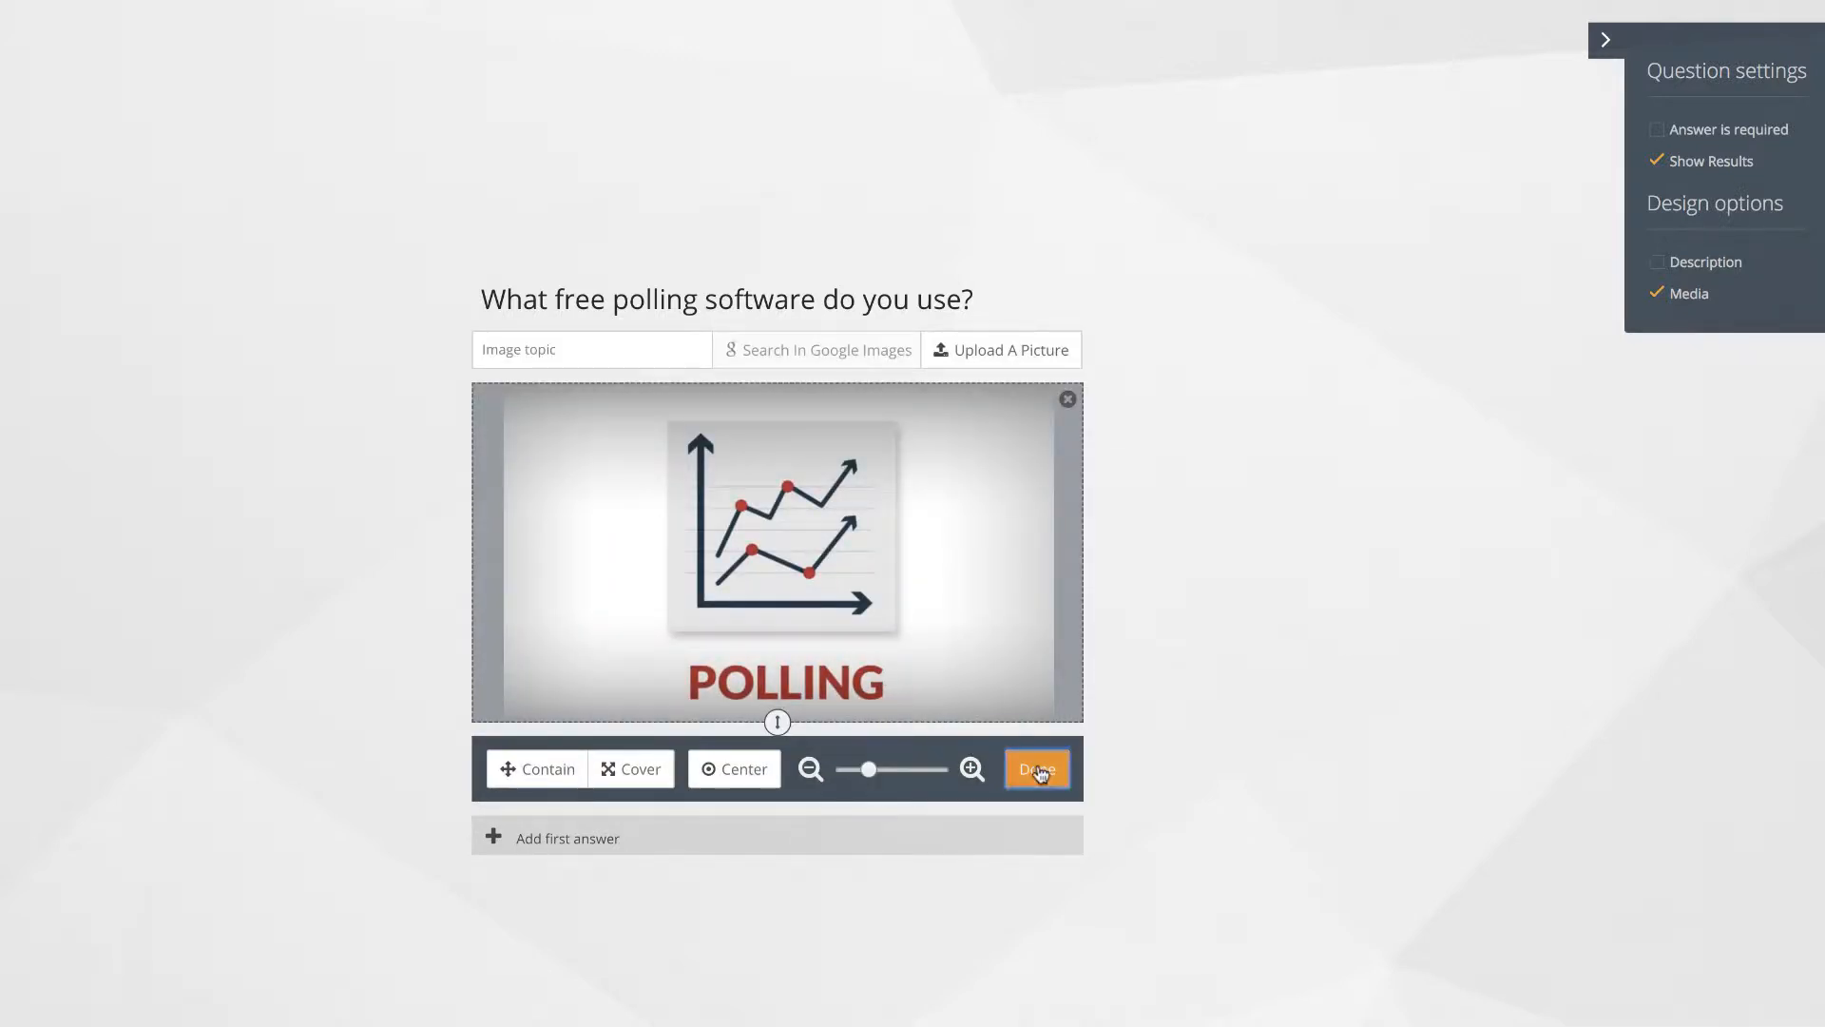
{"action": "left_click", "coordinate": [1039, 770]}
Step: Add four answers to the question: "4screens", "mentimeter", "poll everywhere" and "Google forms"
{"action": "left_click", "coordinate": [974, 773]}
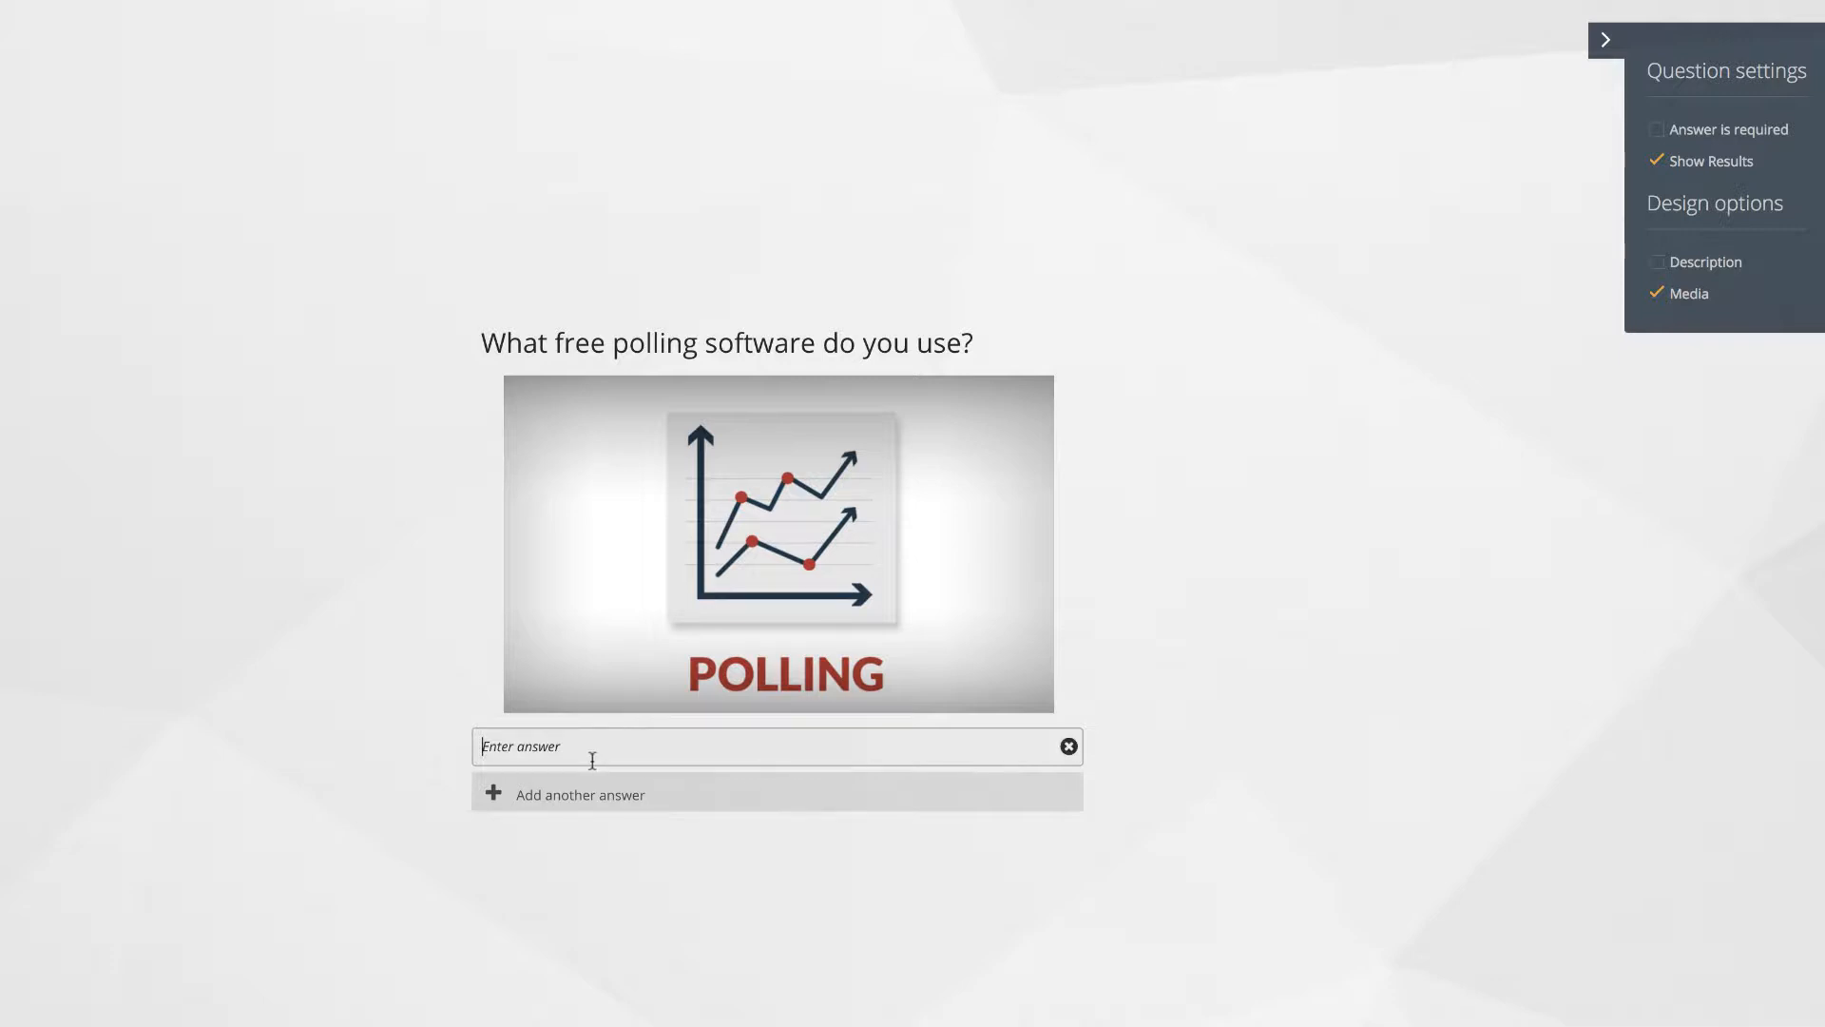
{"action": "type", "text": "4screens"}
{"action": "left_click", "coordinate": [581, 797]}
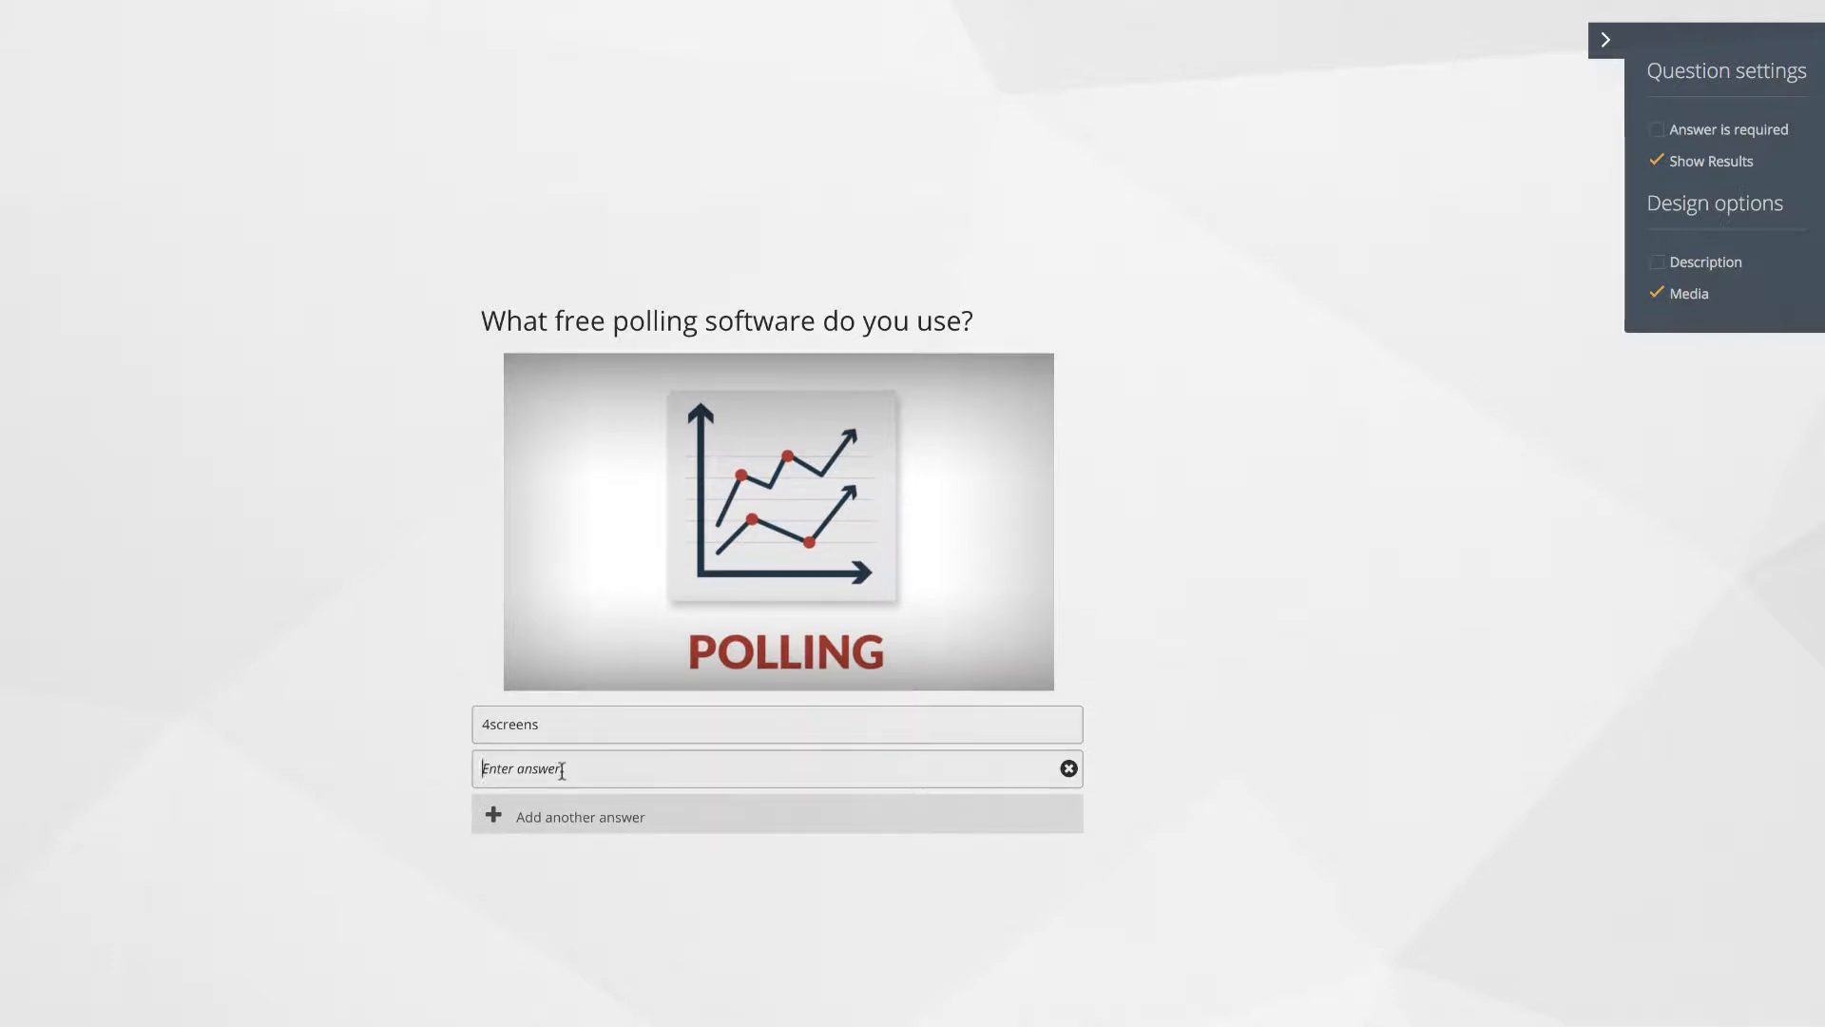
{"action": "type", "text": "mentimeter"}
{"action": "left_click", "coordinate": [581, 819]}
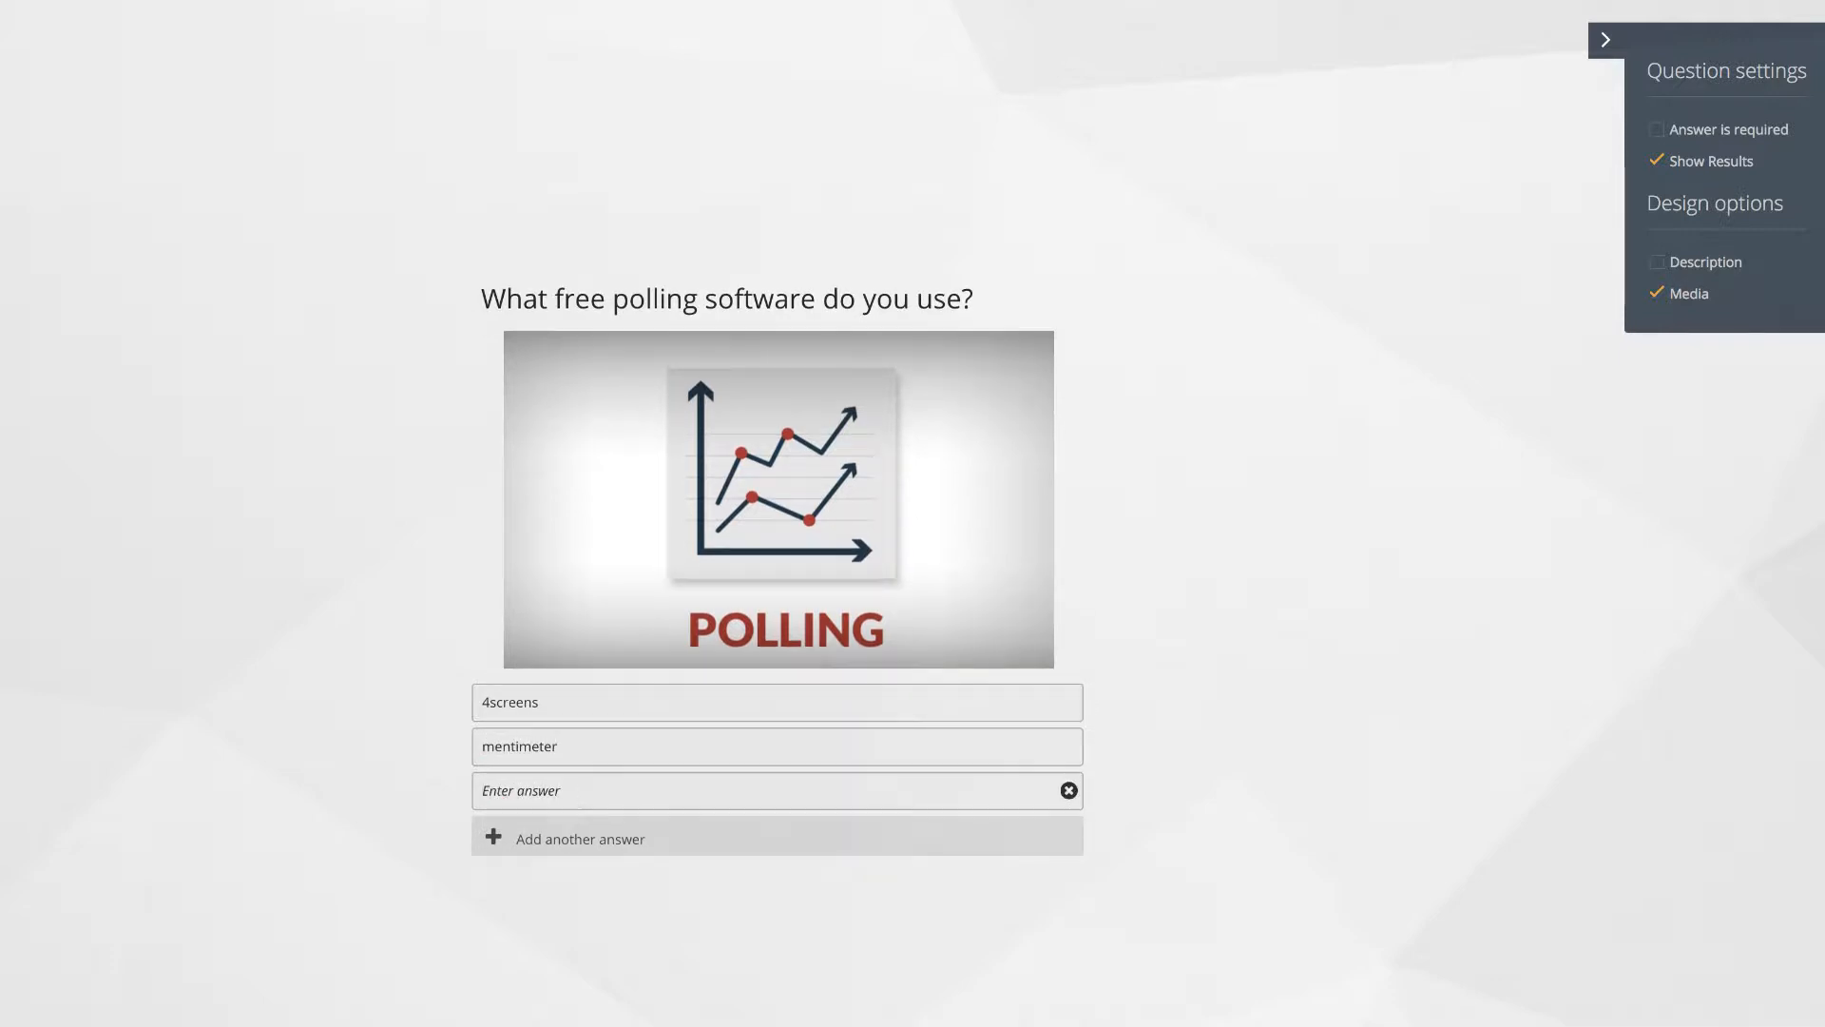
{"action": "type", "text": "poll everywhere"}
{"action": "left_click", "coordinate": [590, 838]}
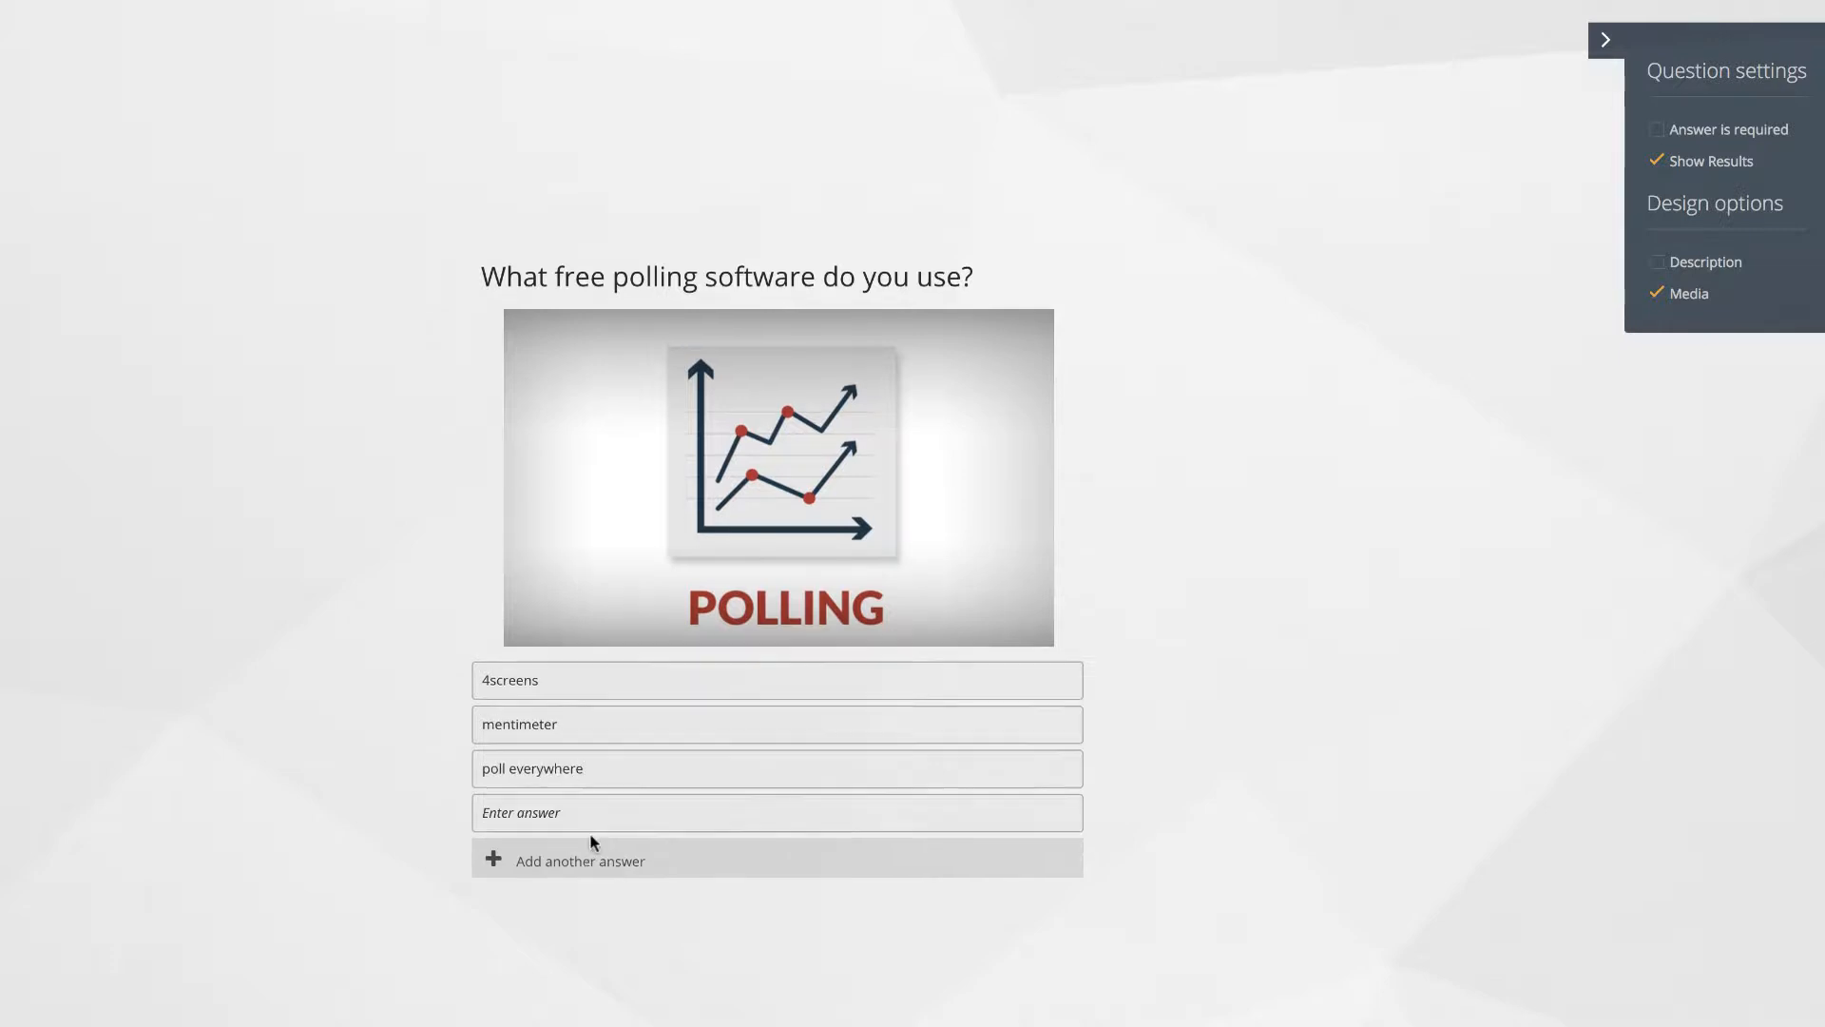
{"action": "type", "text": "Google forms"}
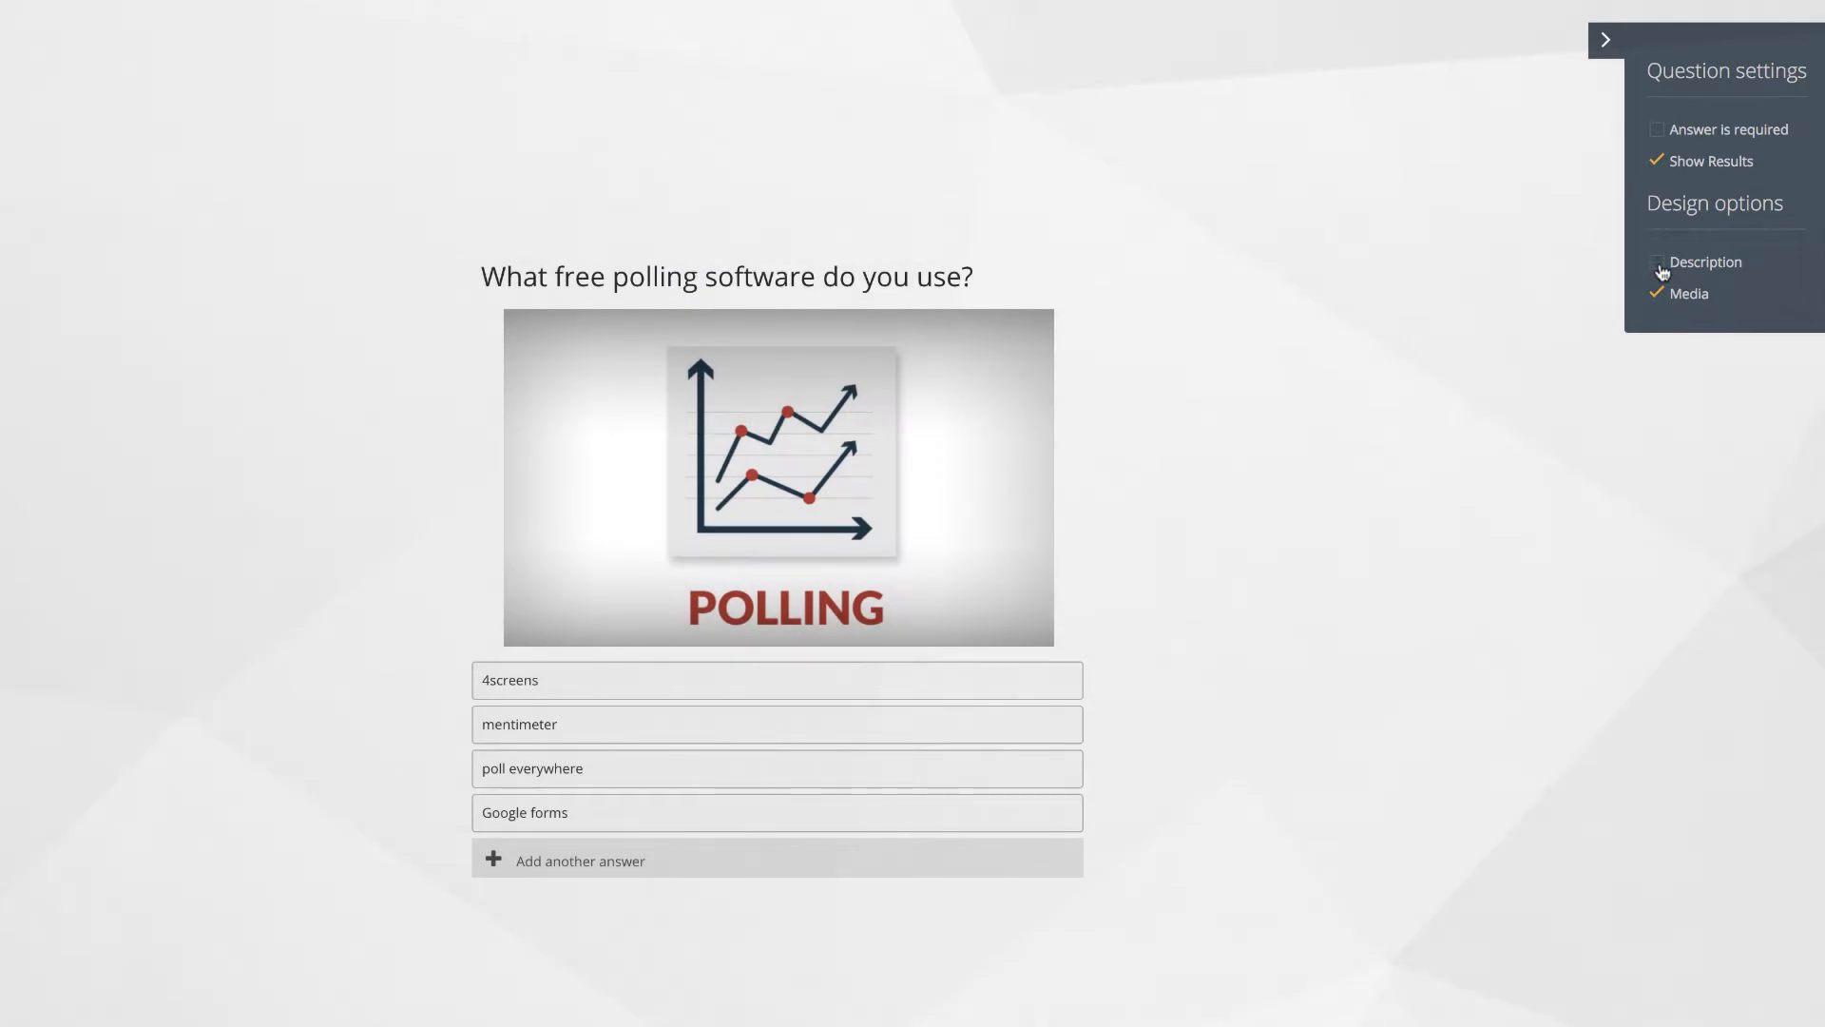
Step: Enable the question's description and enter "This is my polling survey question"
{"action": "left_click", "coordinate": [1659, 266]}
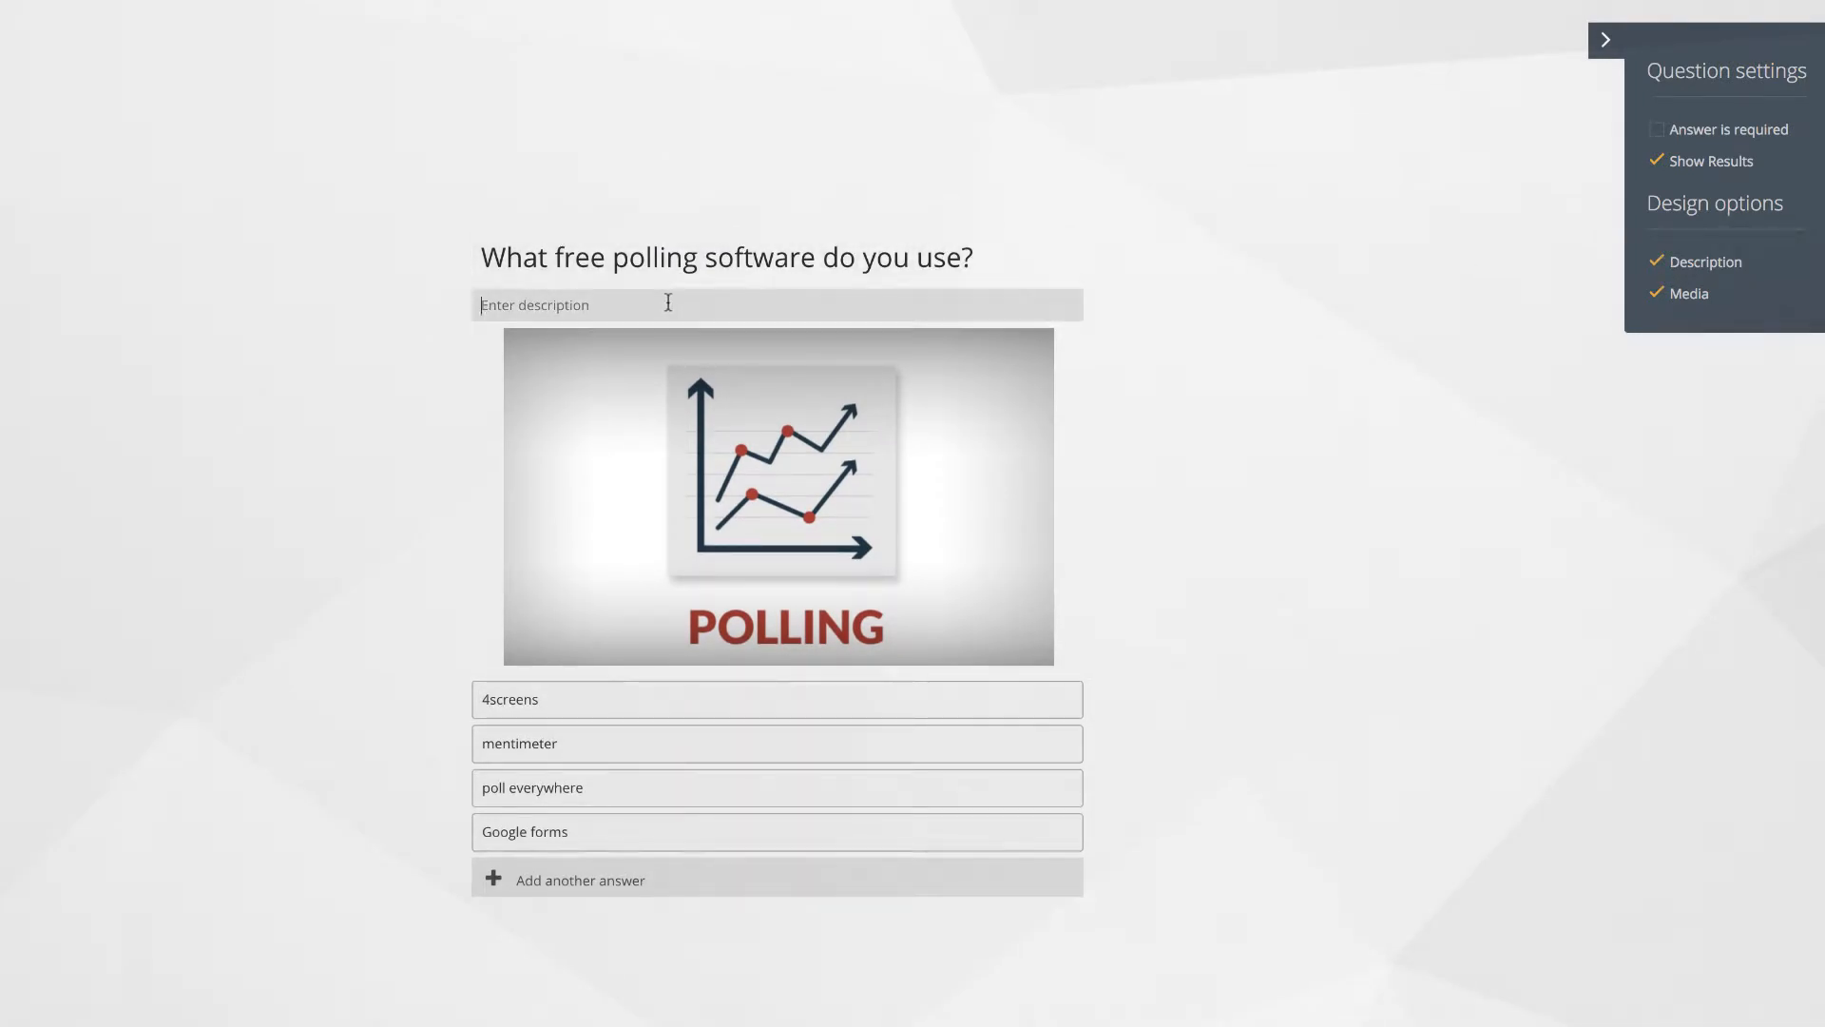
{"action": "type", "text": "T"}
Step: Turn off both the media and the description in the question's design options
{"action": "left_click", "coordinate": [1662, 302]}
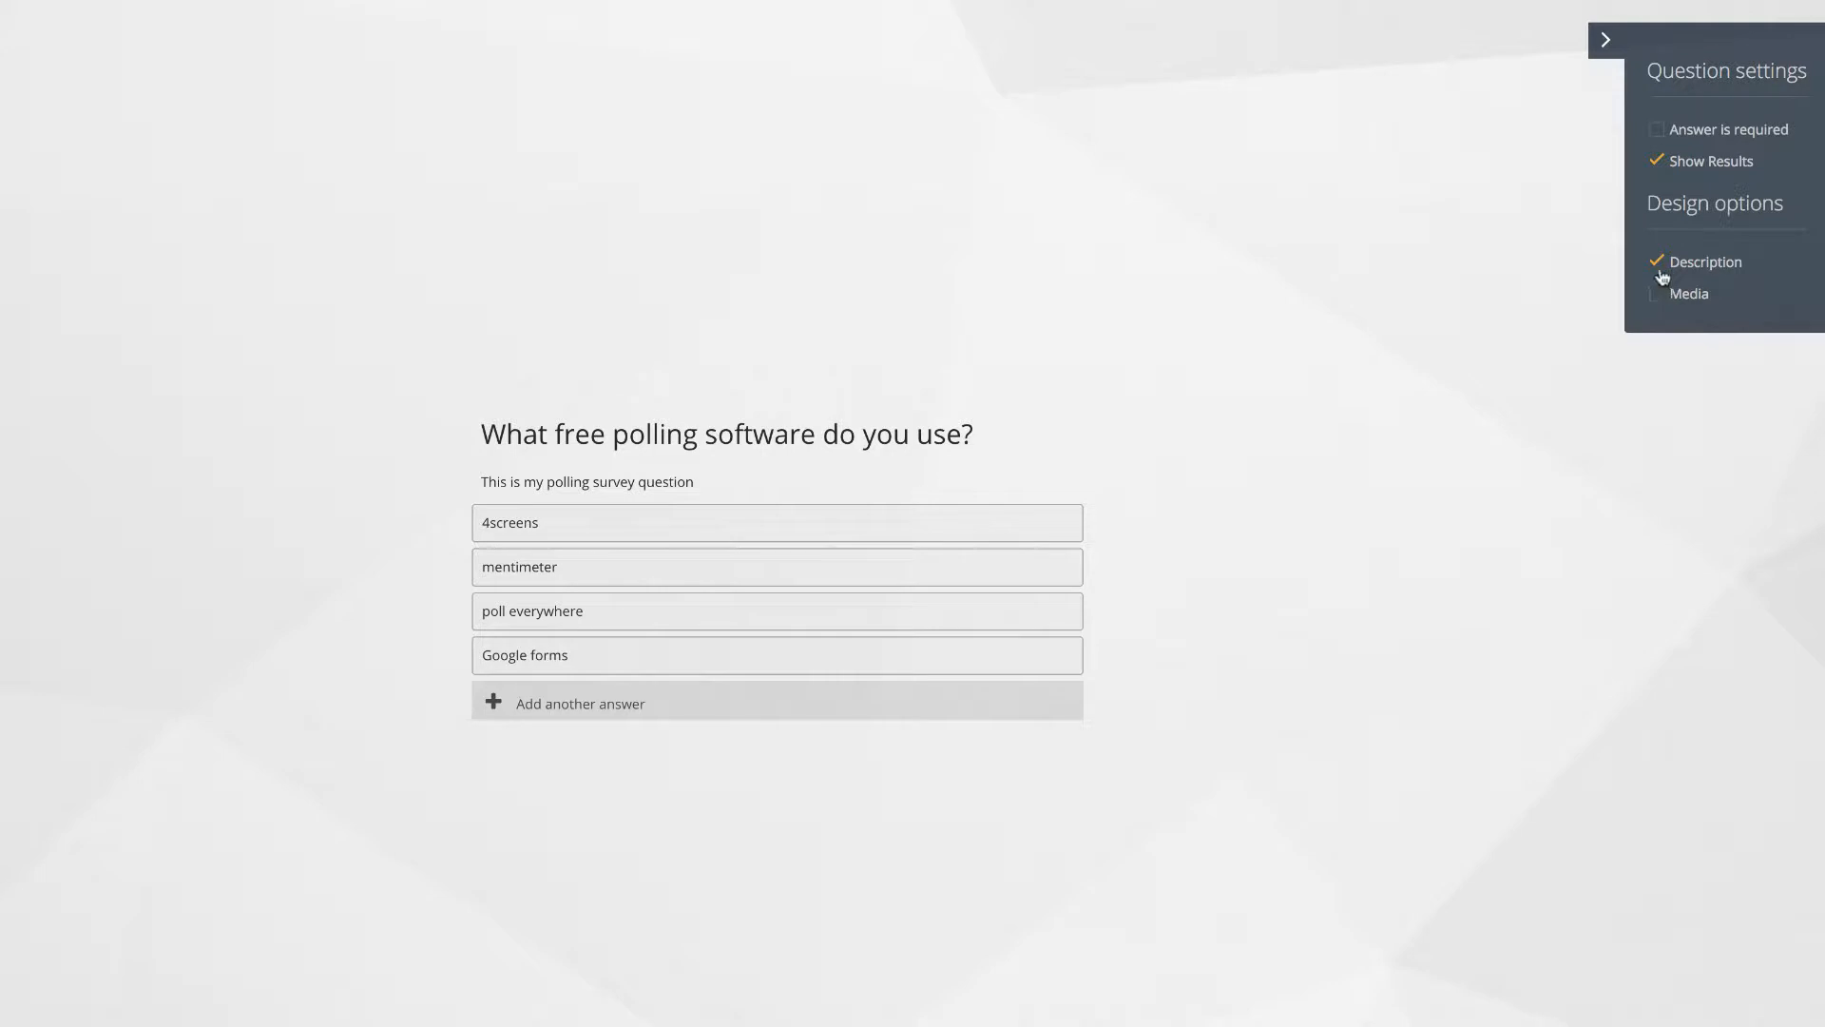
{"action": "left_click", "coordinate": [1660, 270]}
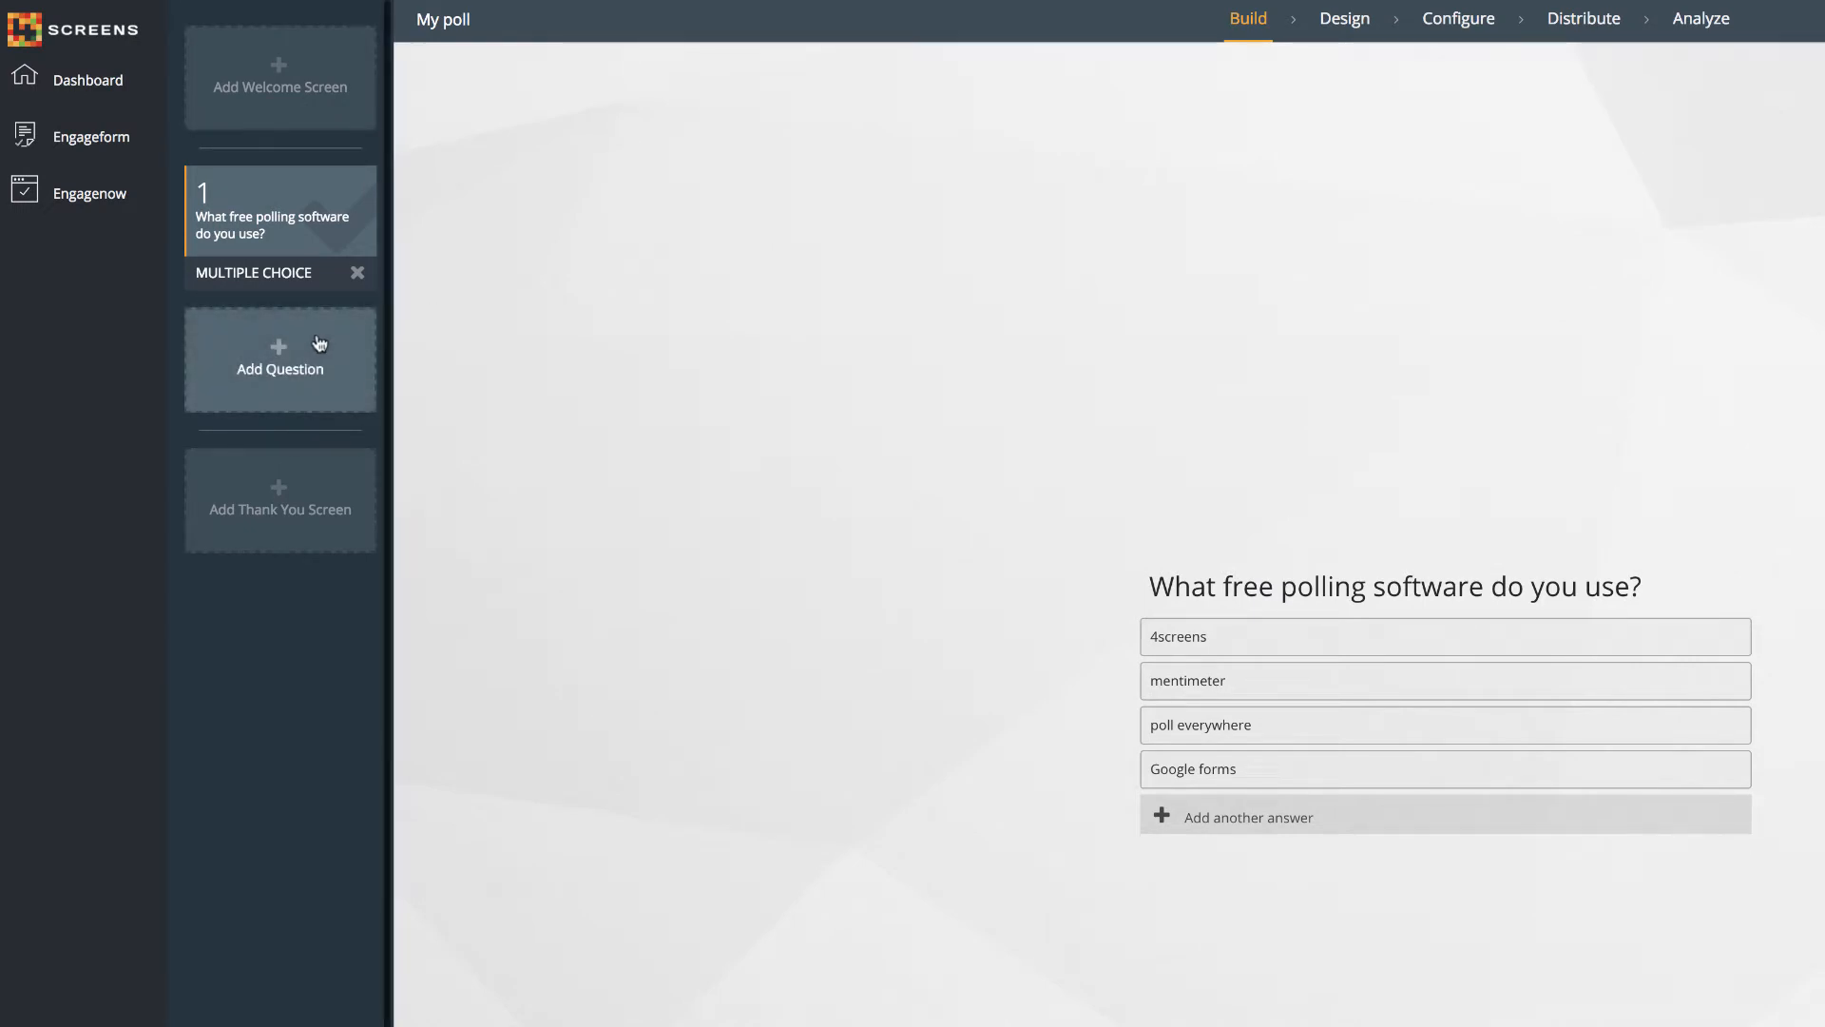
Step: Add a picture choice question titled "what free polling software do you use?"
{"action": "left_click", "coordinate": [320, 344]}
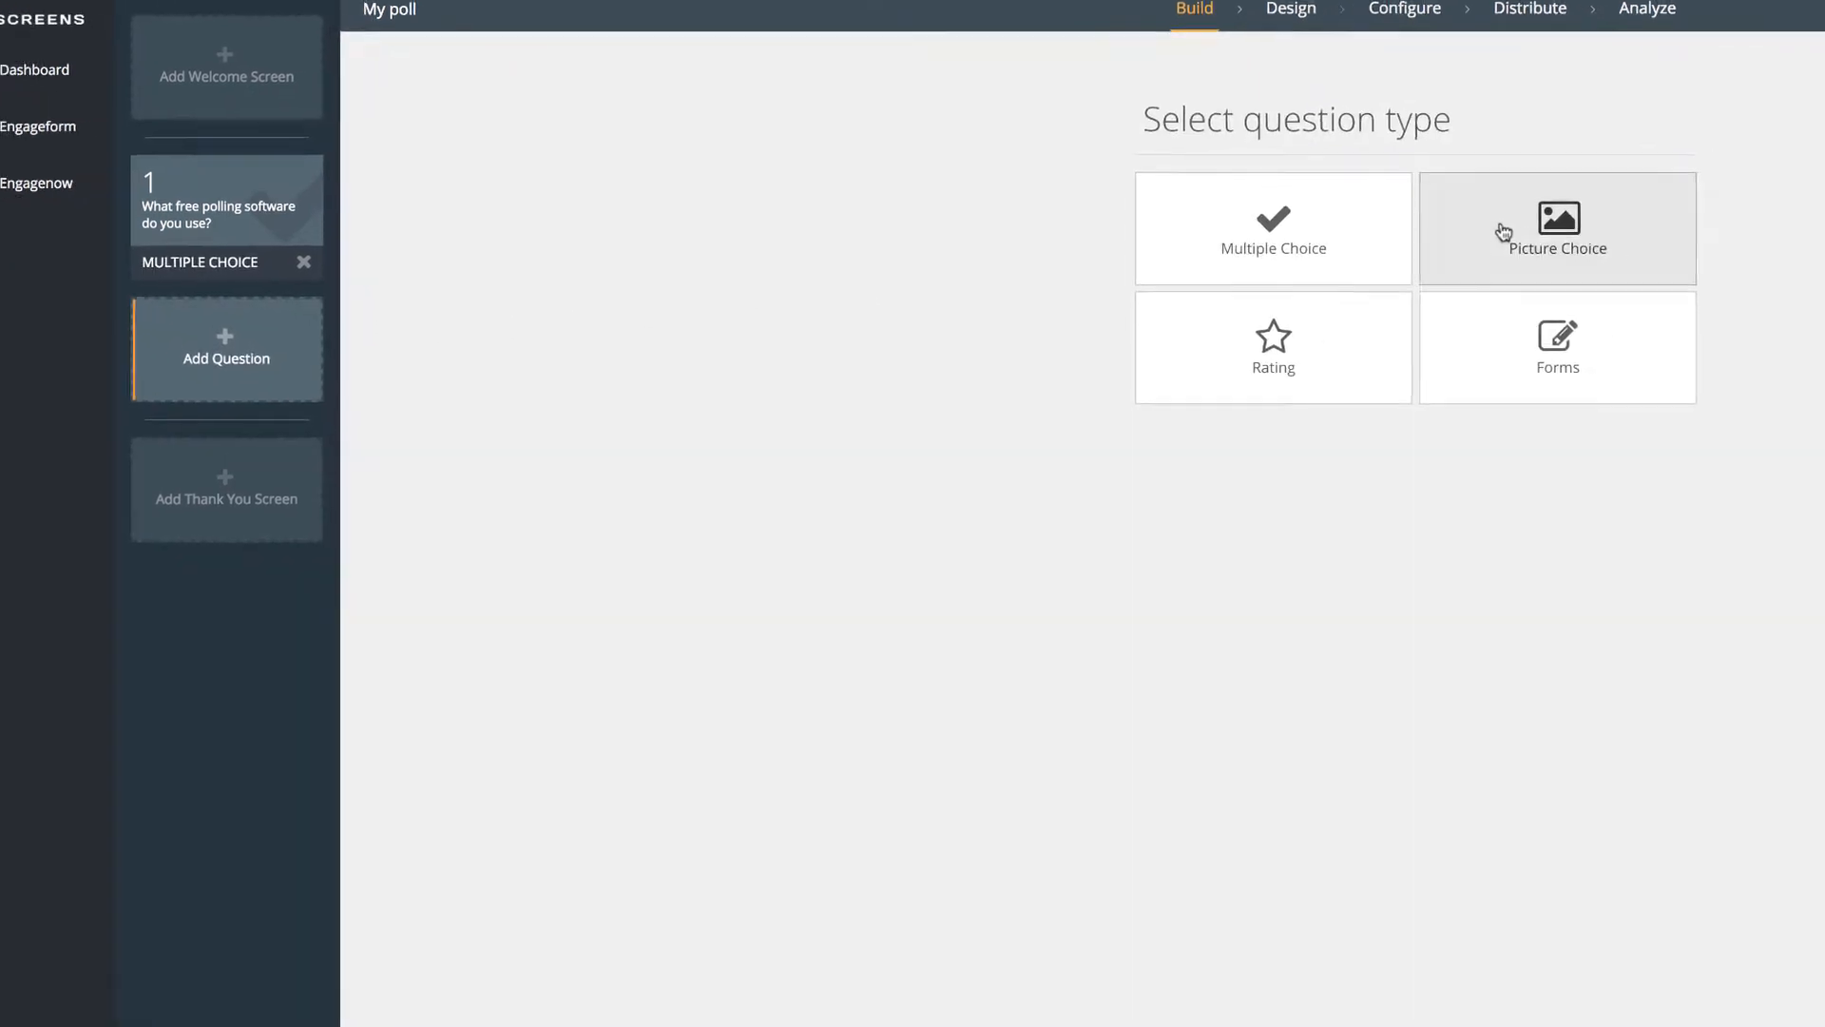
{"action": "left_click", "coordinate": [1553, 243]}
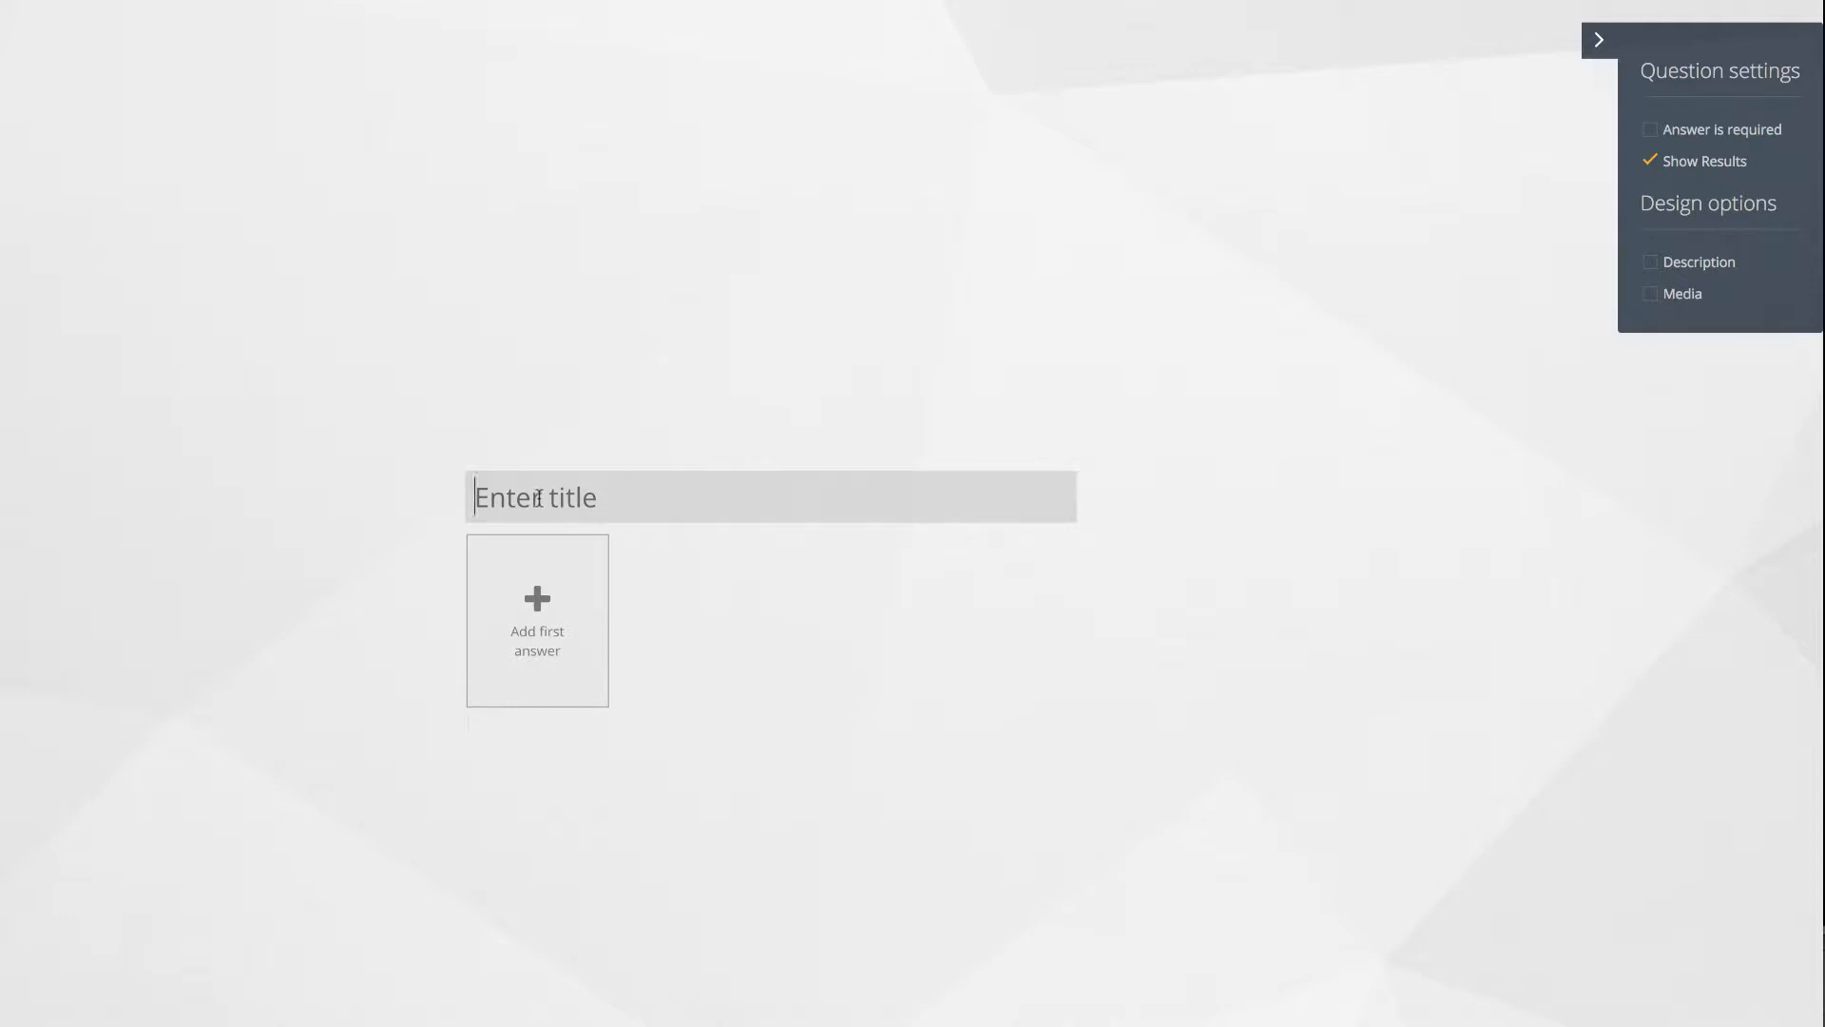
{"action": "type", "text": "what free polling f"}
{"action": "type", "text": "oftware do "}
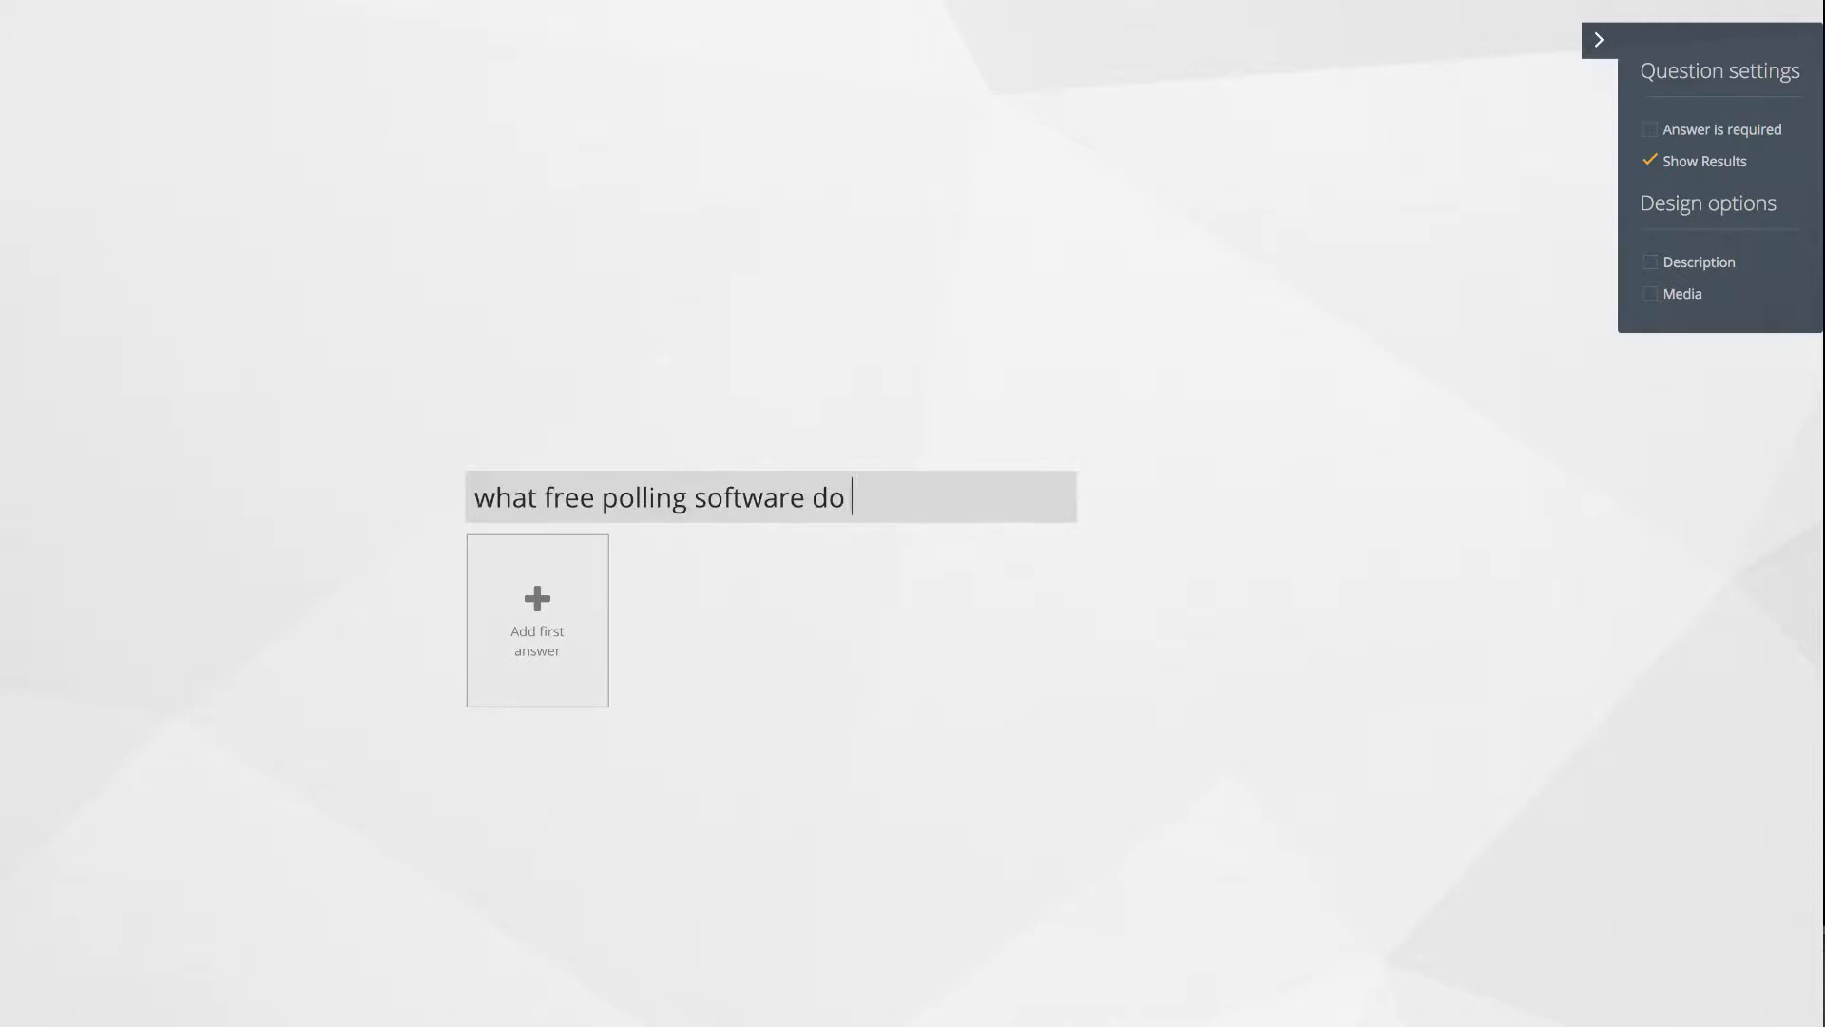
{"action": "type", "text": "you use?"}
Step: Add a first picture answer using the 4screens logo found by searching Google Images for "4screens"
{"action": "left_click", "coordinate": [474, 557]}
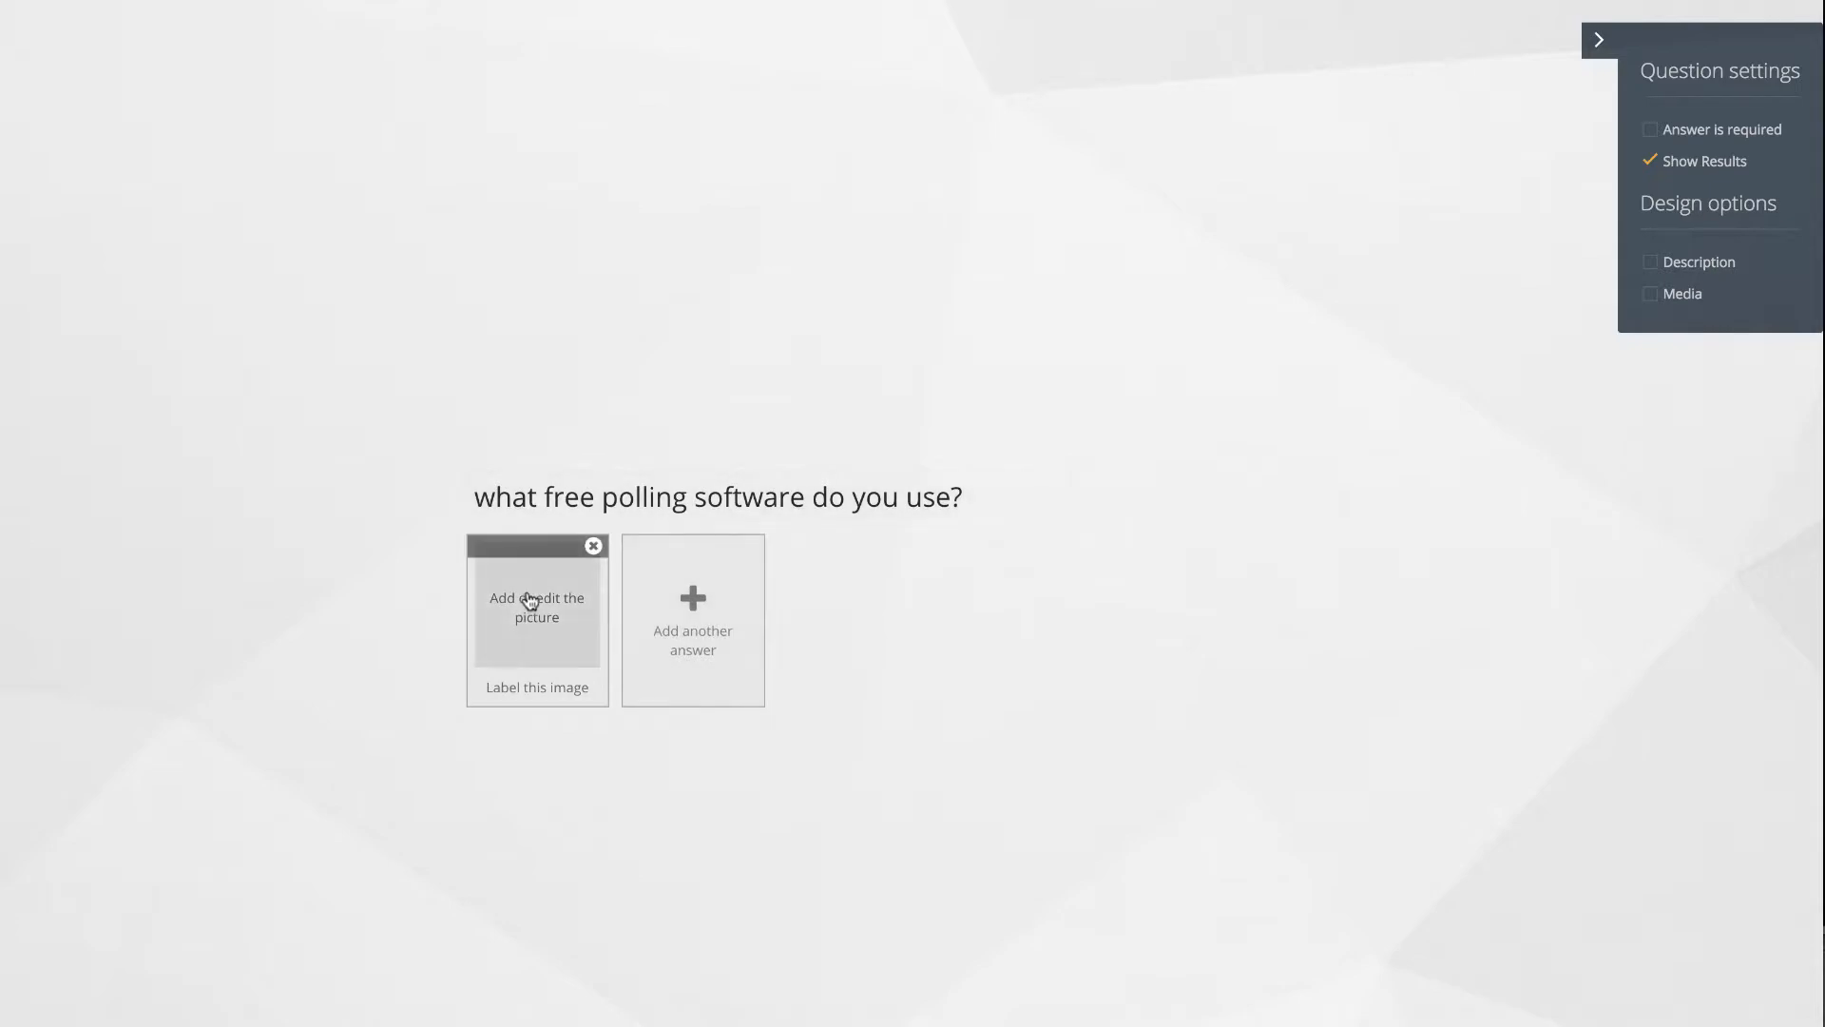
{"action": "left_click", "coordinate": [527, 592]}
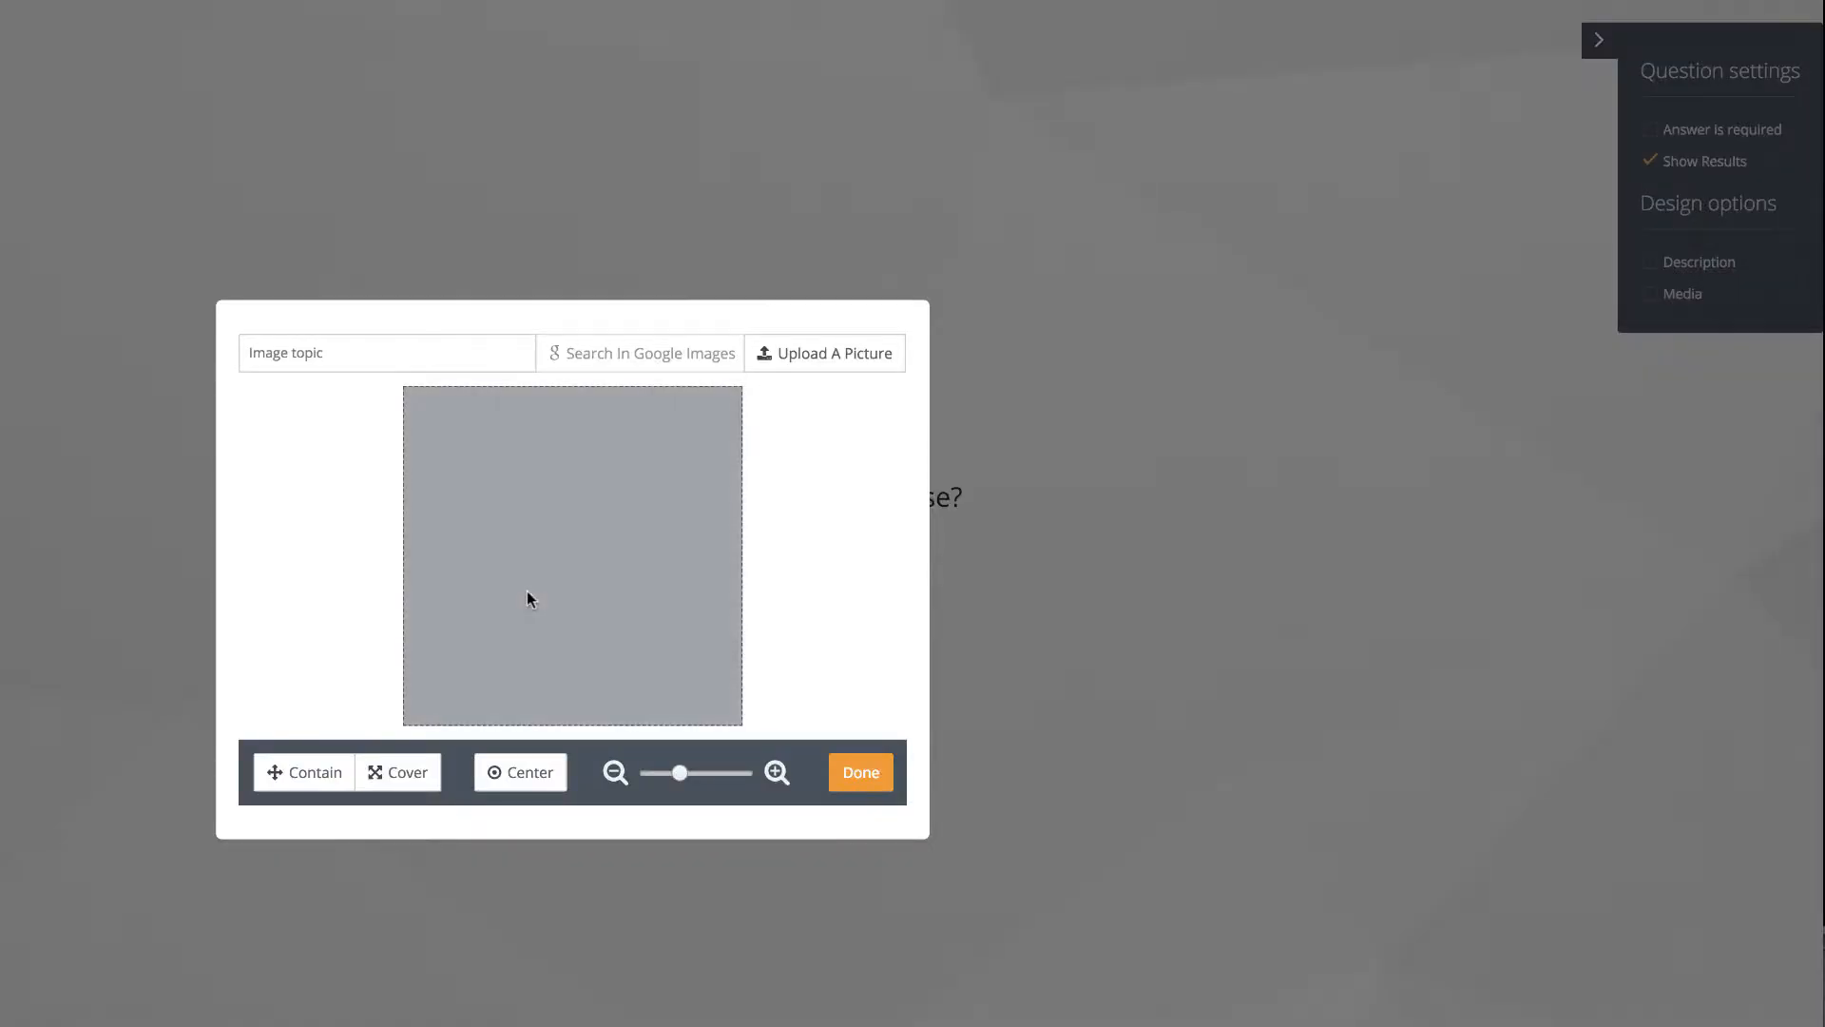
{"action": "left_click", "coordinate": [413, 353]}
{"action": "type", "text": "4screens"}
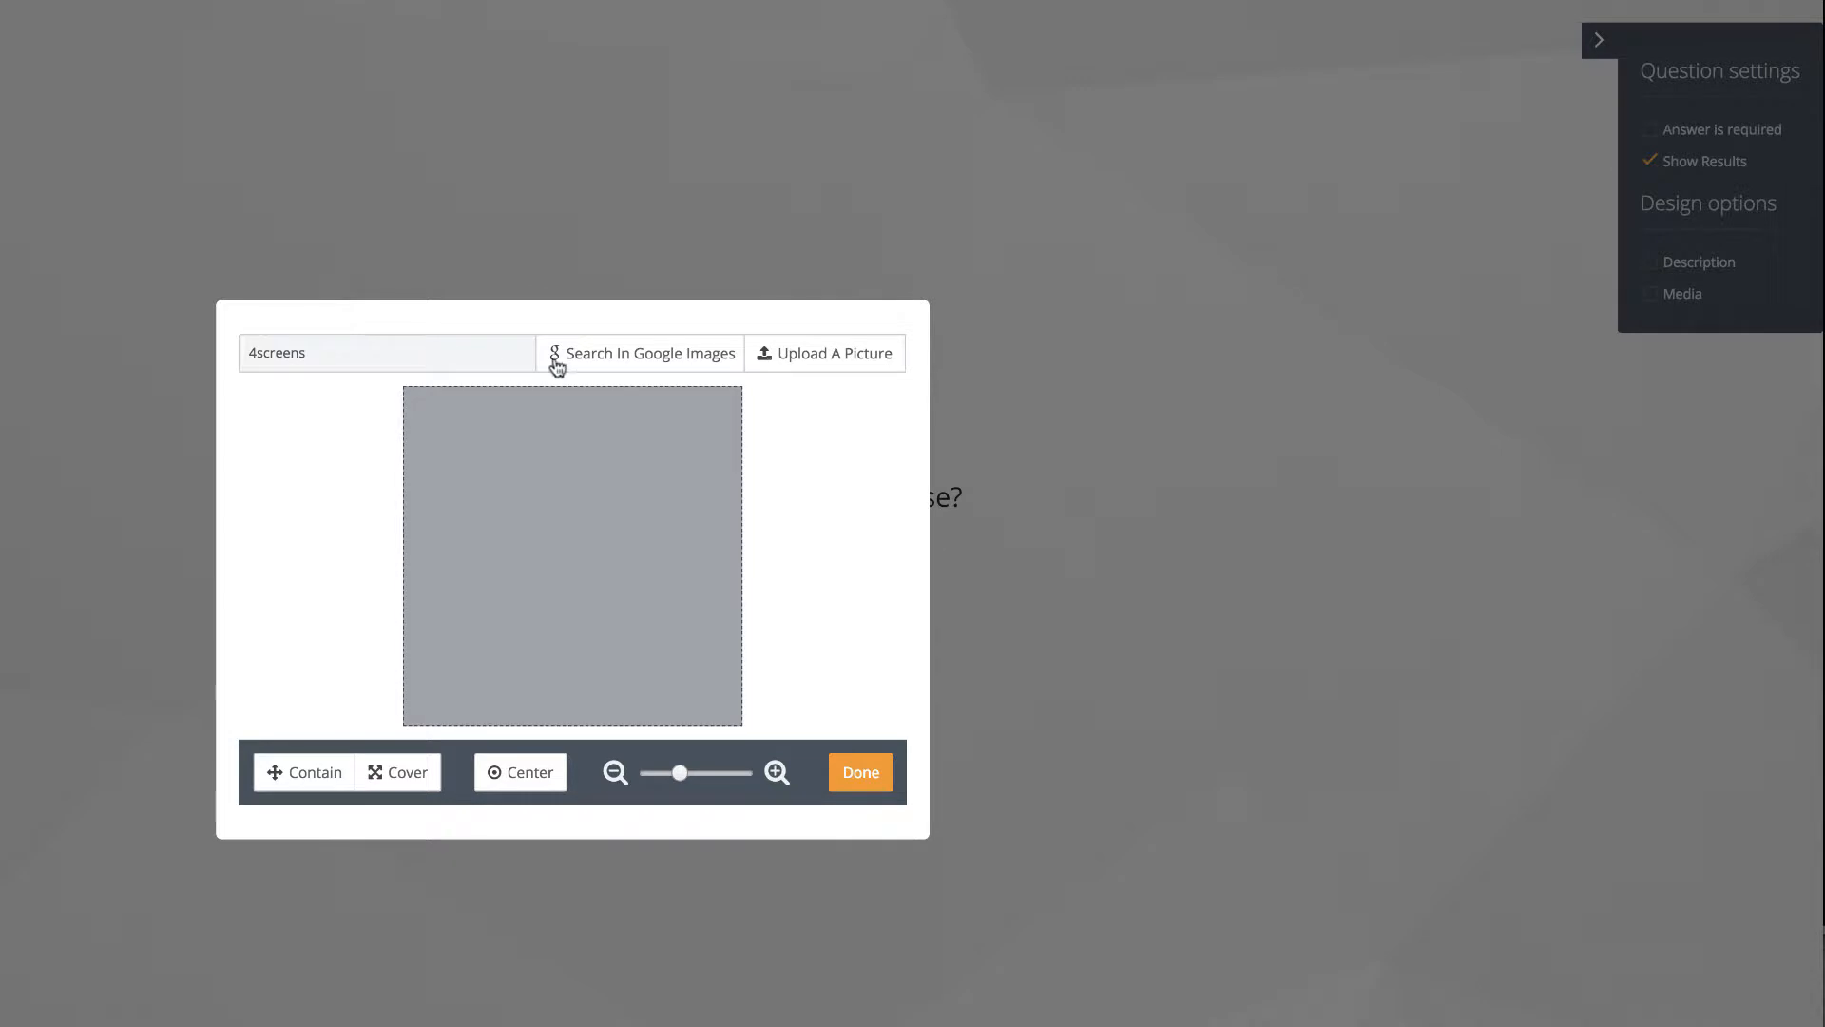
{"action": "left_click", "coordinate": [605, 362]}
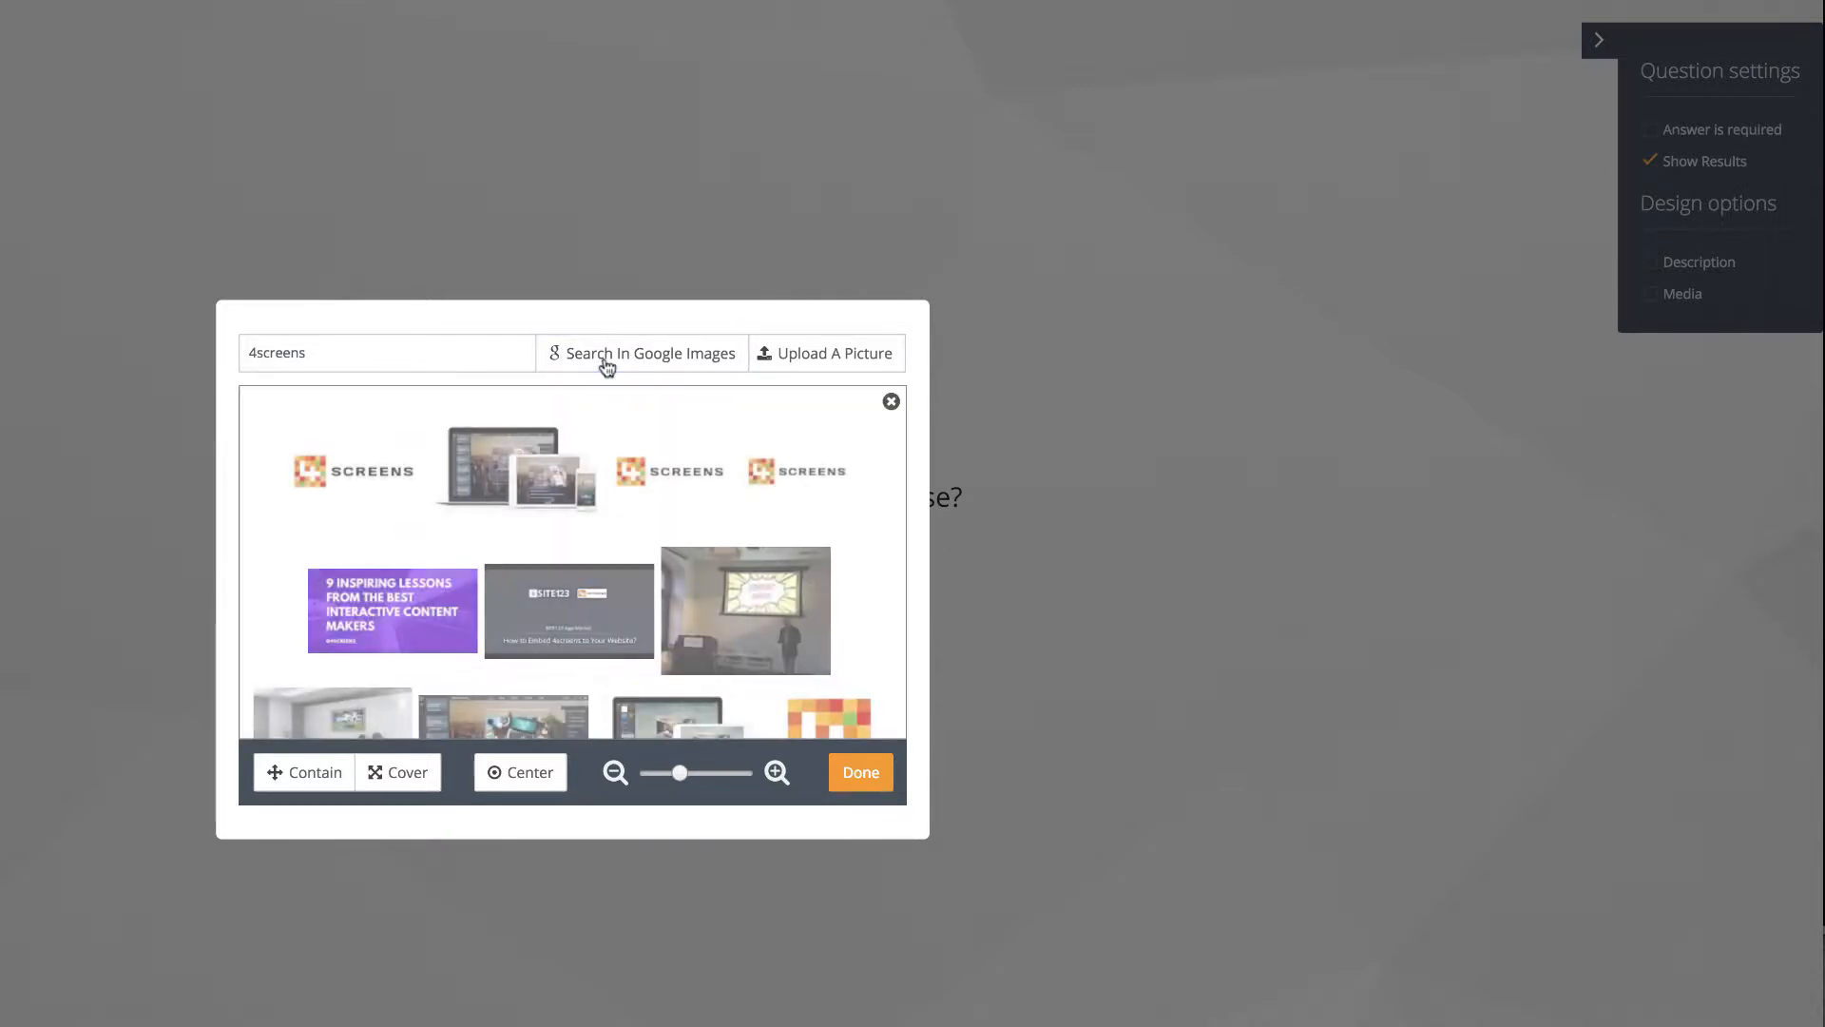
{"action": "left_click", "coordinate": [375, 471]}
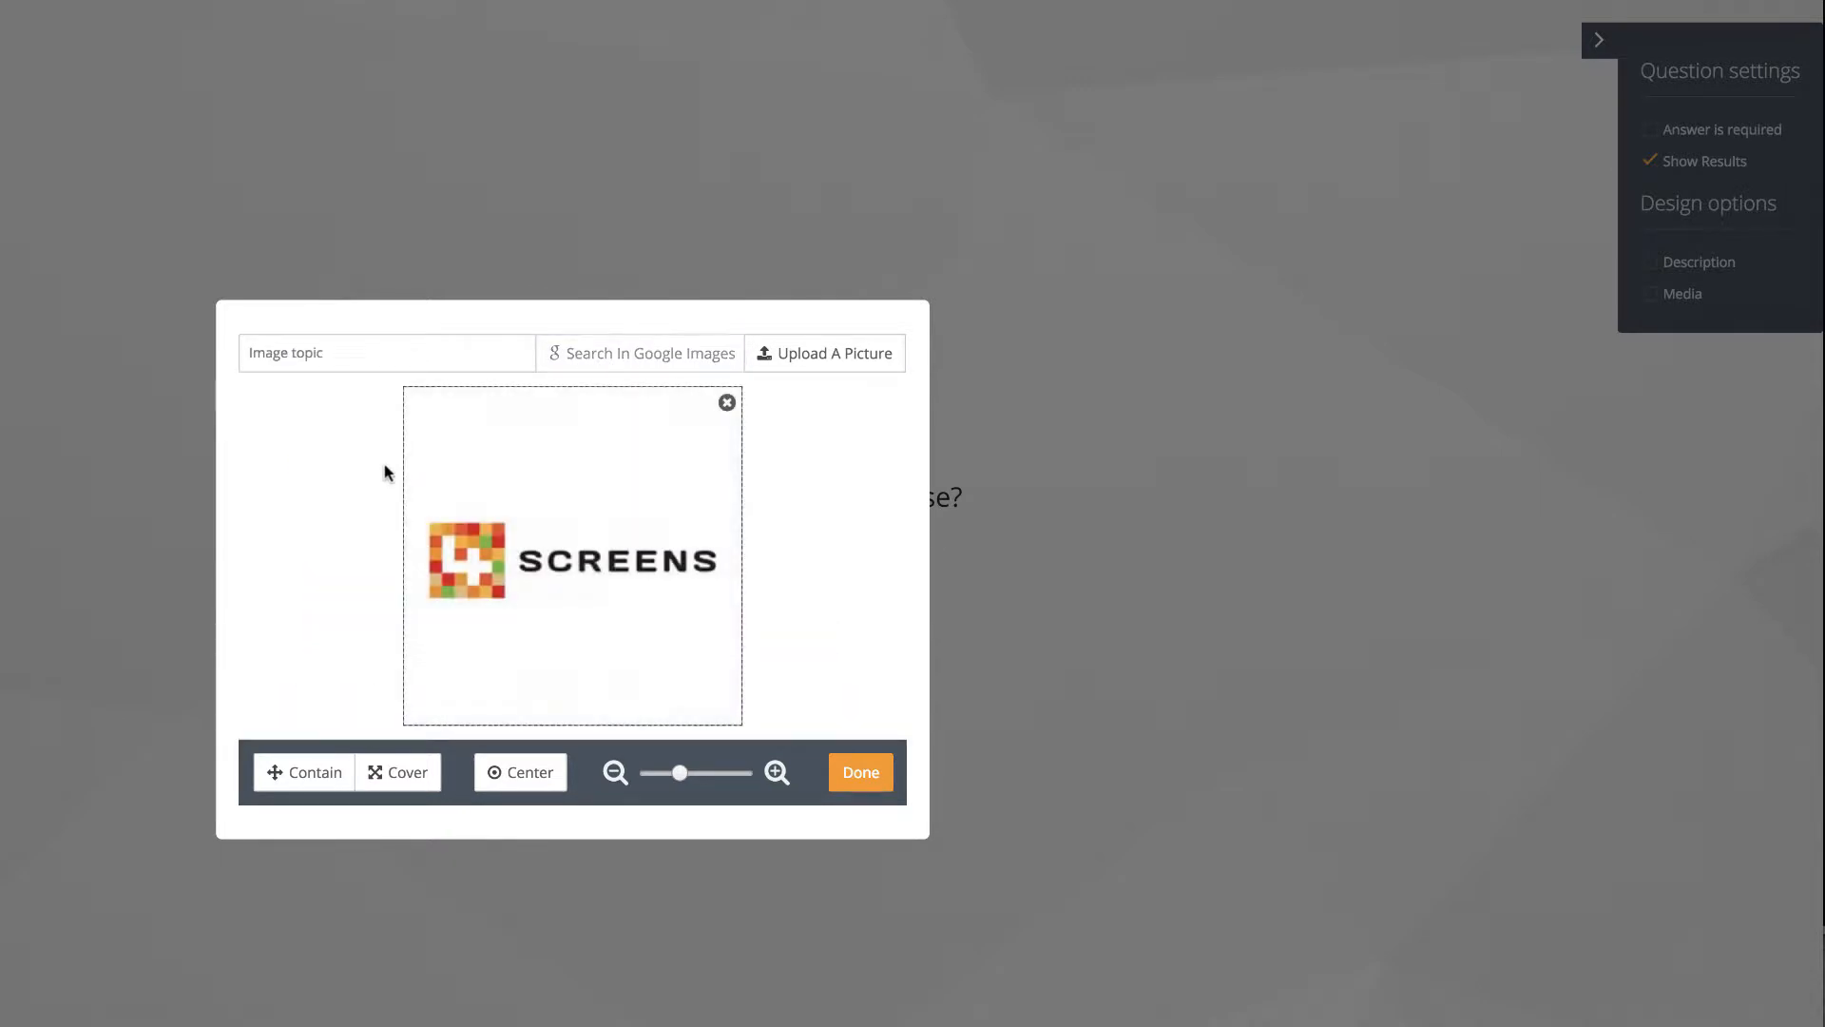
{"action": "left_click", "coordinate": [851, 784]}
Step: Add a second picture answer using the Mentimeter logo found by searching Google Images for "mentimeter"
{"action": "left_click", "coordinate": [627, 614]}
{"action": "left_click", "coordinate": [671, 608]}
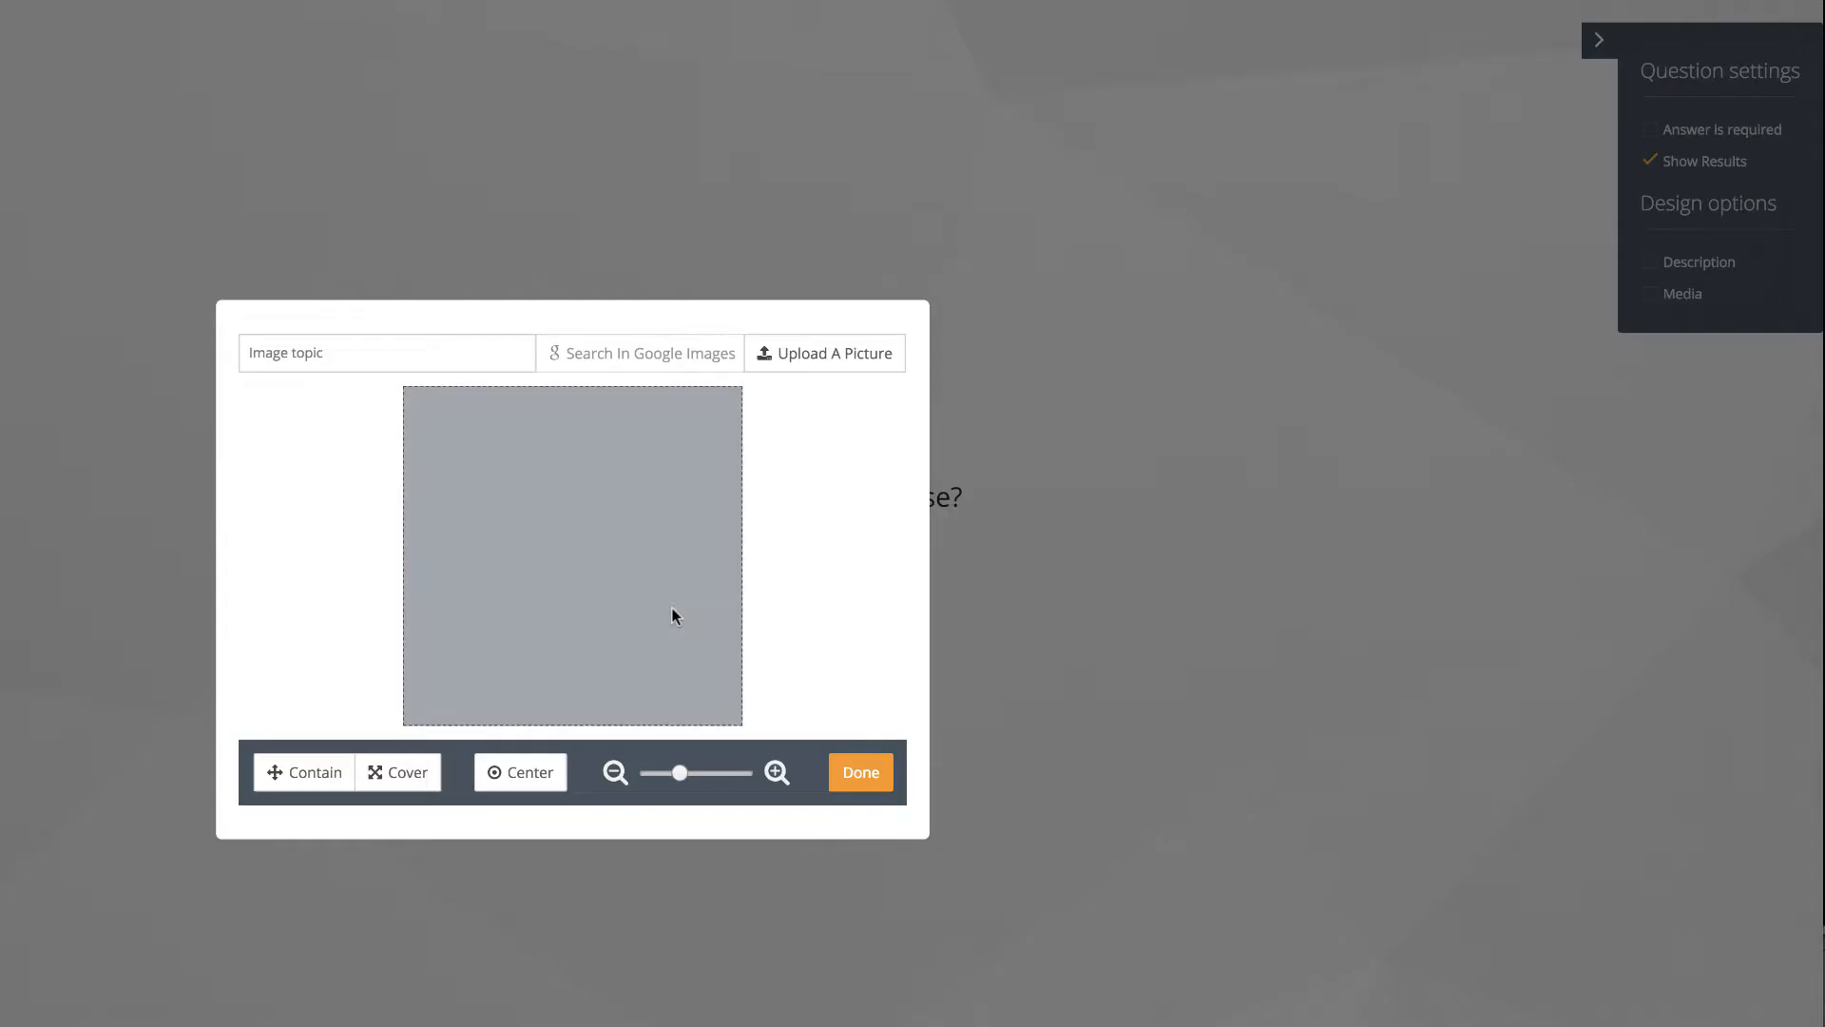
{"action": "left_click", "coordinate": [366, 352]}
{"action": "type", "text": "mentimeter"}
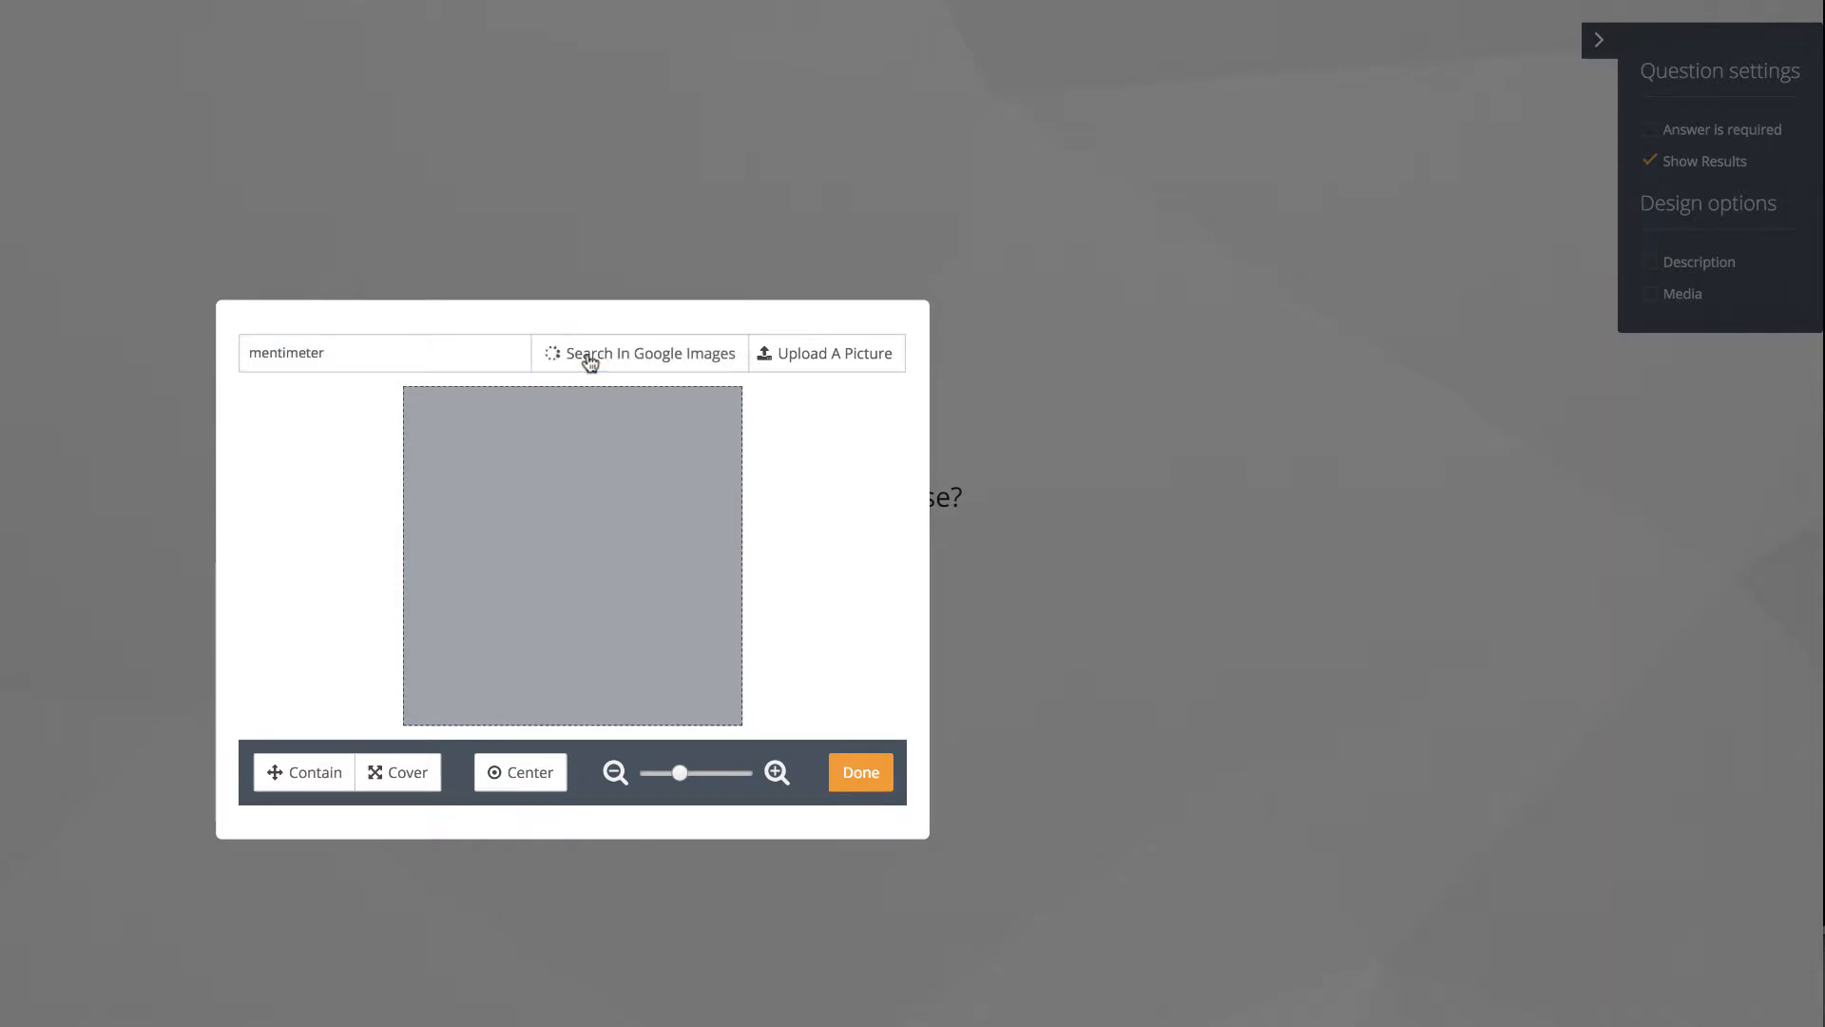
{"action": "left_click", "coordinate": [583, 357]}
{"action": "left_click", "coordinate": [360, 479]}
{"action": "left_click", "coordinate": [860, 772]}
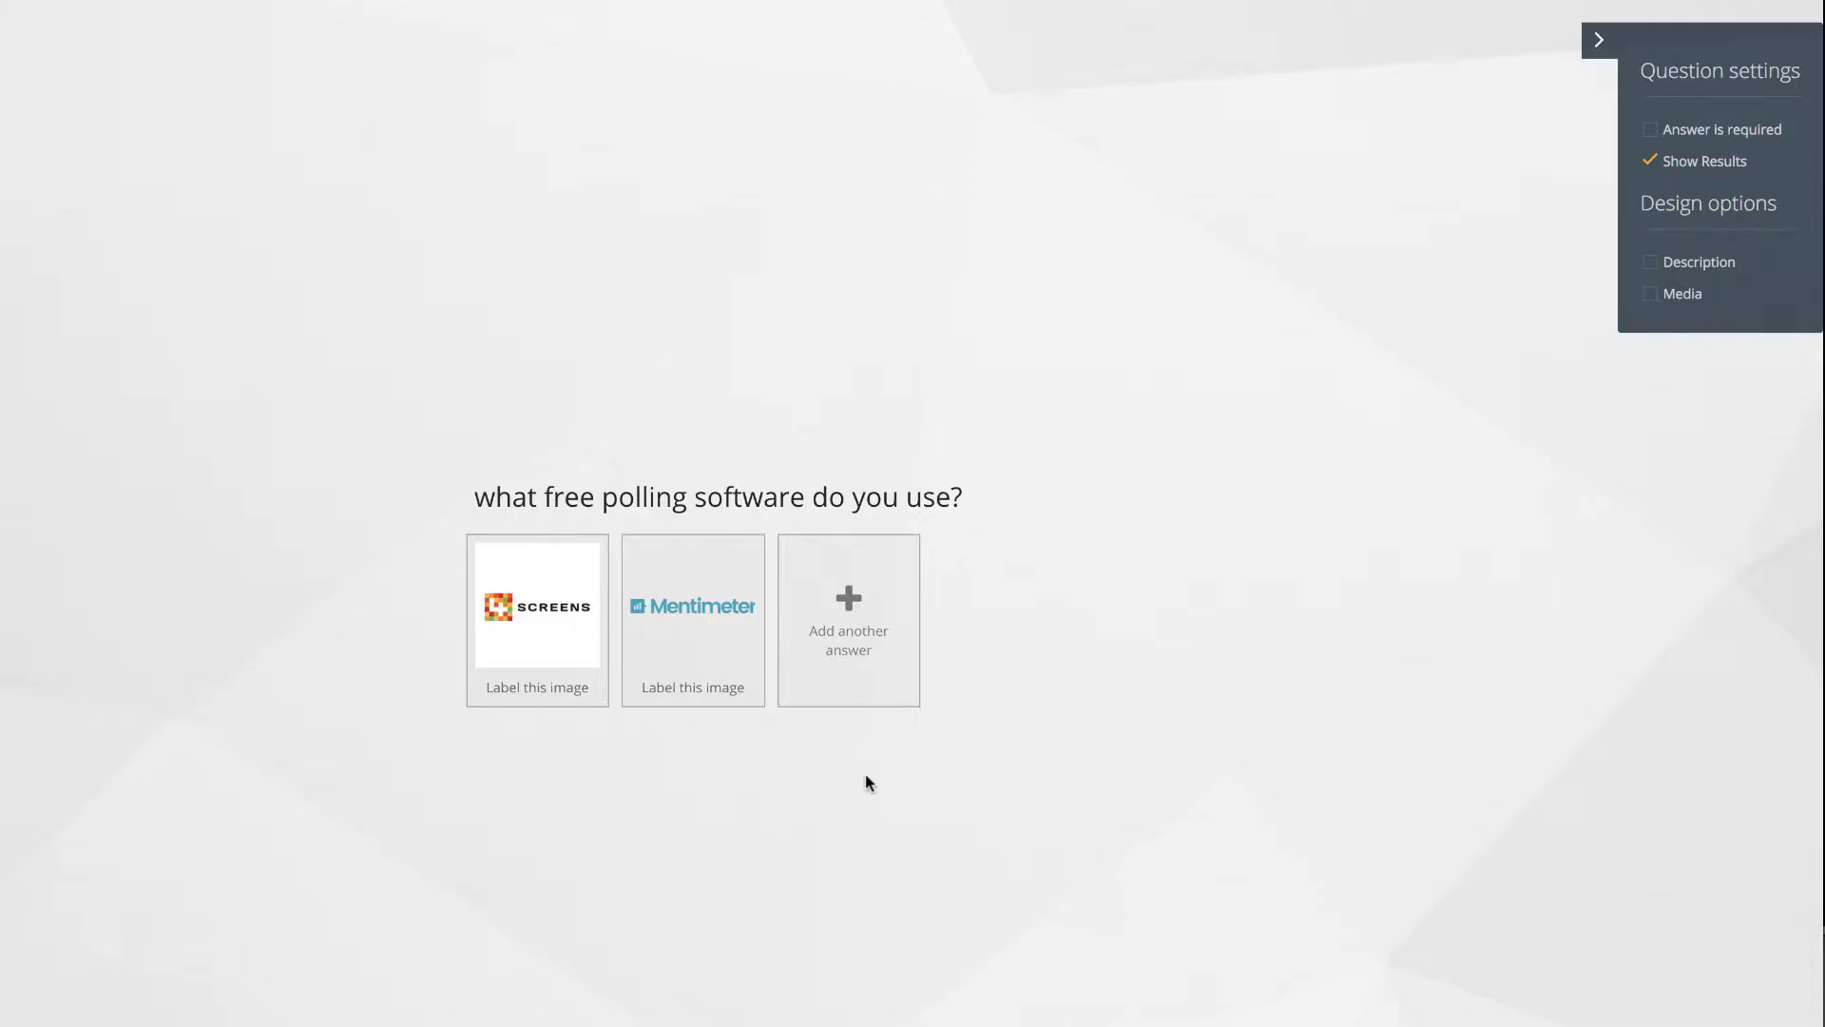
Step: Add a third picture answer using the white-background Poll Everywhere logo found by searching Google Images for "poll everywhere"
{"action": "left_click", "coordinate": [884, 619]}
{"action": "left_click", "coordinate": [884, 613]}
{"action": "type", "text": "poll eve"}
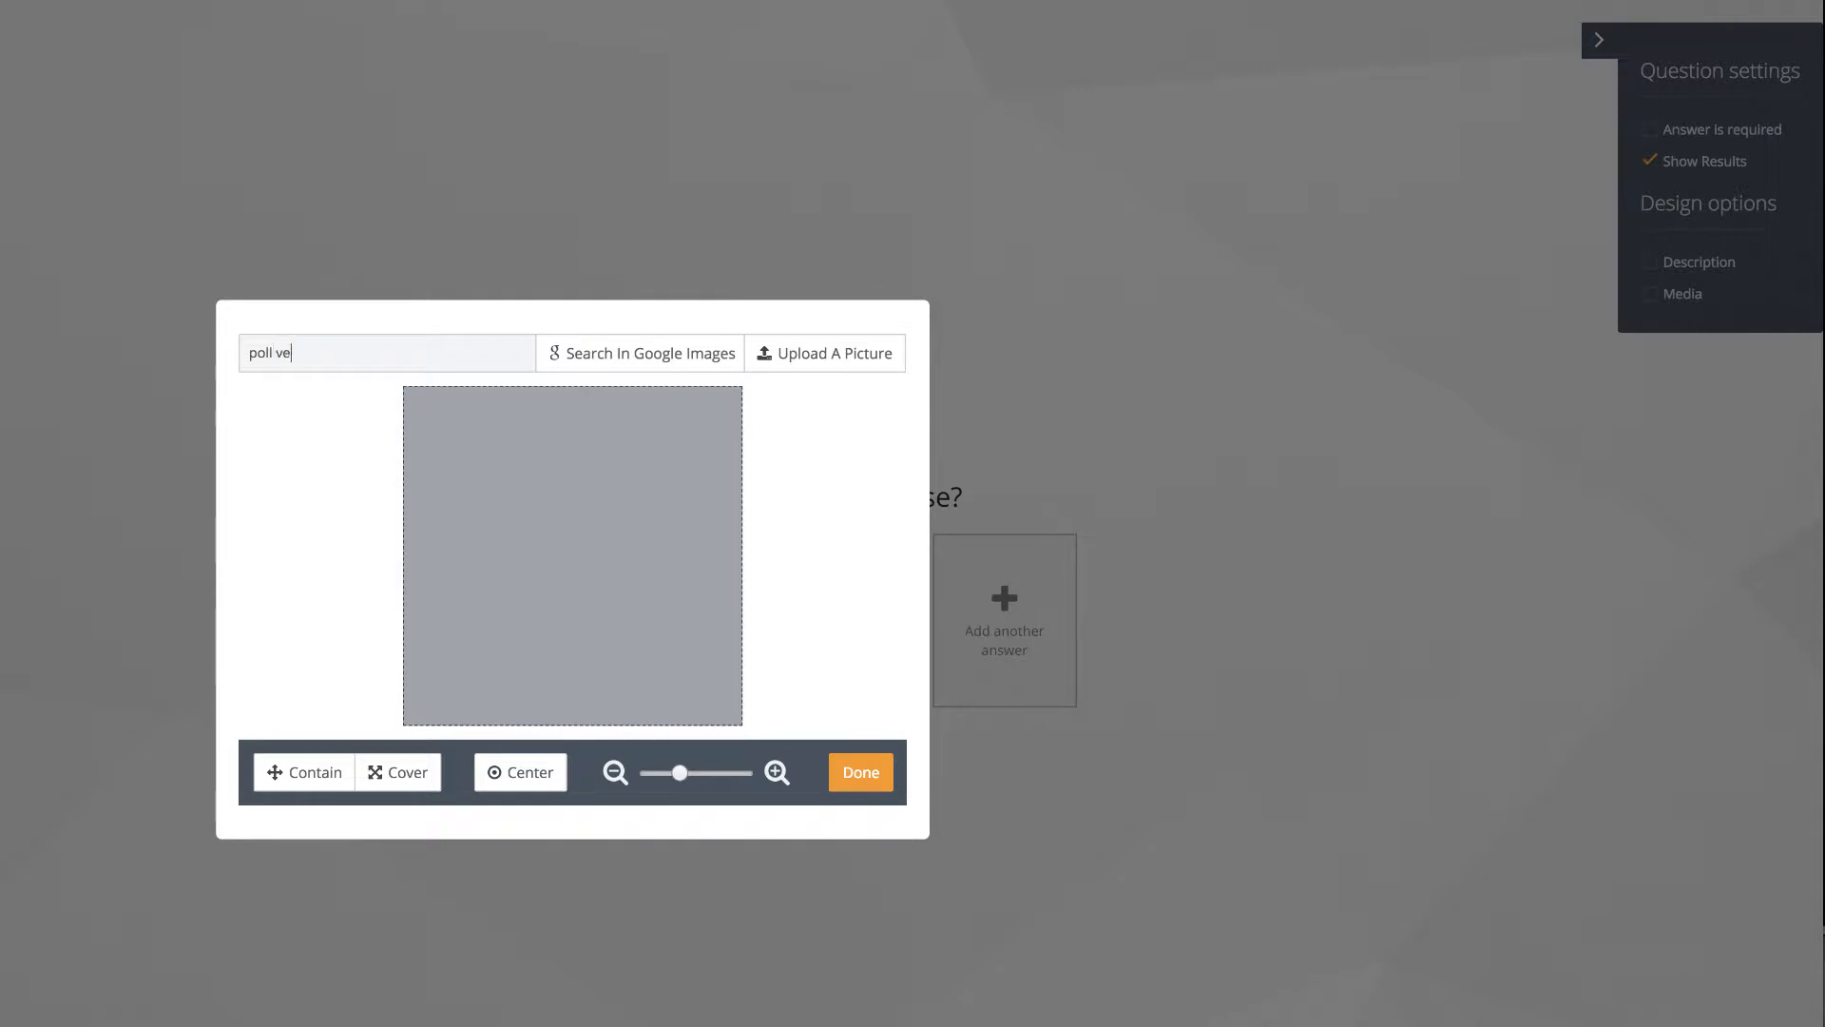
{"action": "key", "text": "BackSpace"}
{"action": "key", "text": "BackSpace"}
{"action": "type", "text": "ever"}
{"action": "left_click", "coordinate": [631, 357]}
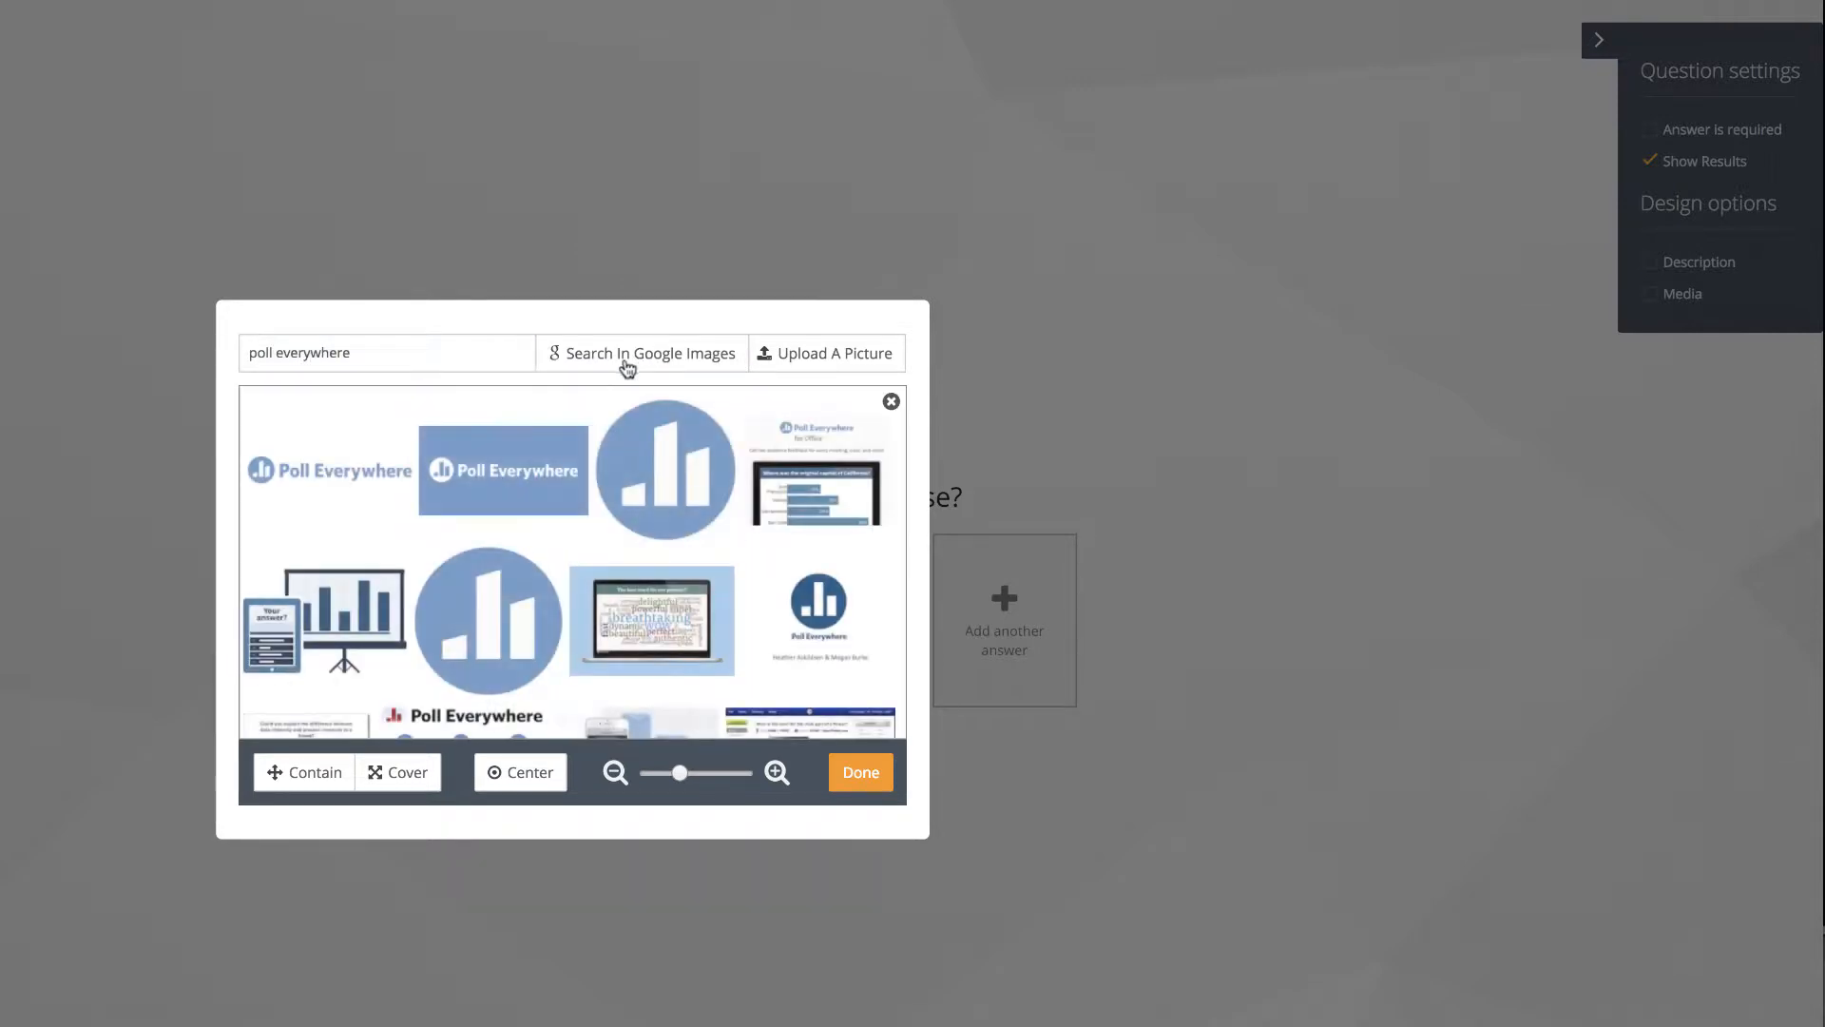
{"action": "left_click", "coordinate": [355, 476]}
{"action": "left_click", "coordinate": [860, 772]}
Step: Add a fourth picture answer using a purple Forms image found by searching Google Images for "google forms"
{"action": "left_click", "coordinate": [969, 693]}
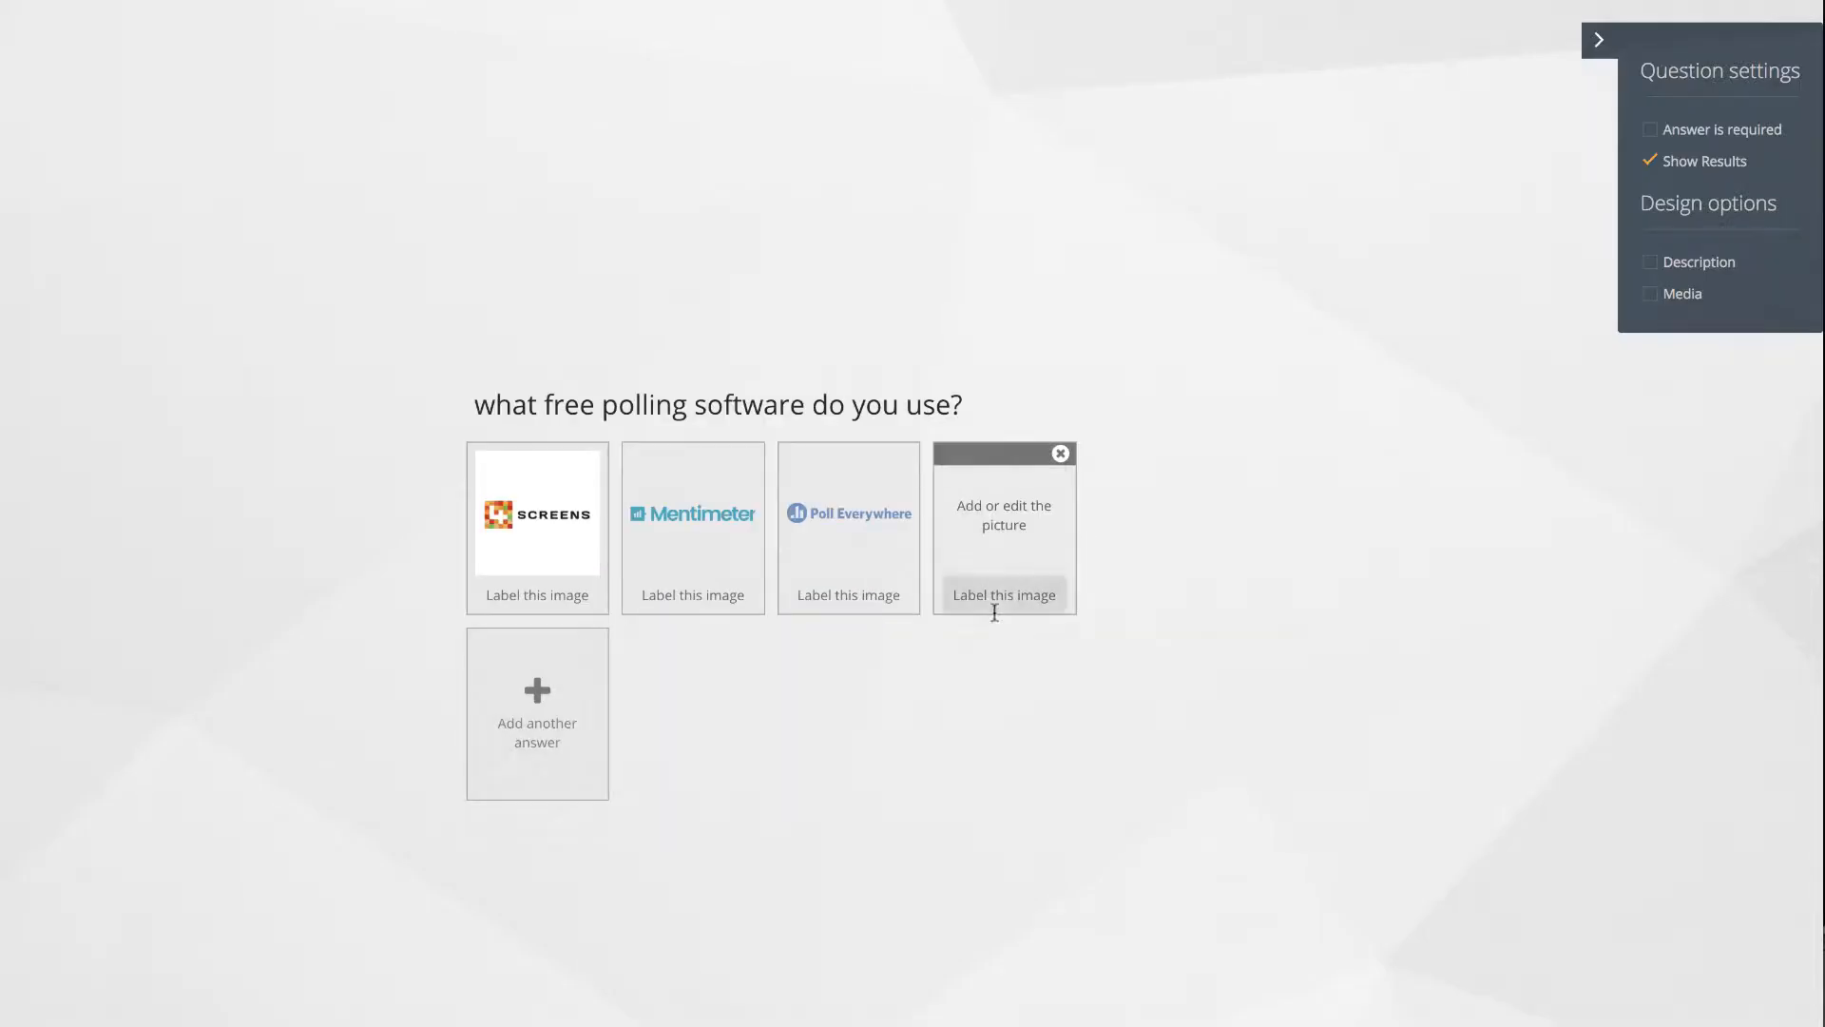
{"action": "left_click", "coordinate": [990, 607]}
{"action": "type", "text": "google forms"}
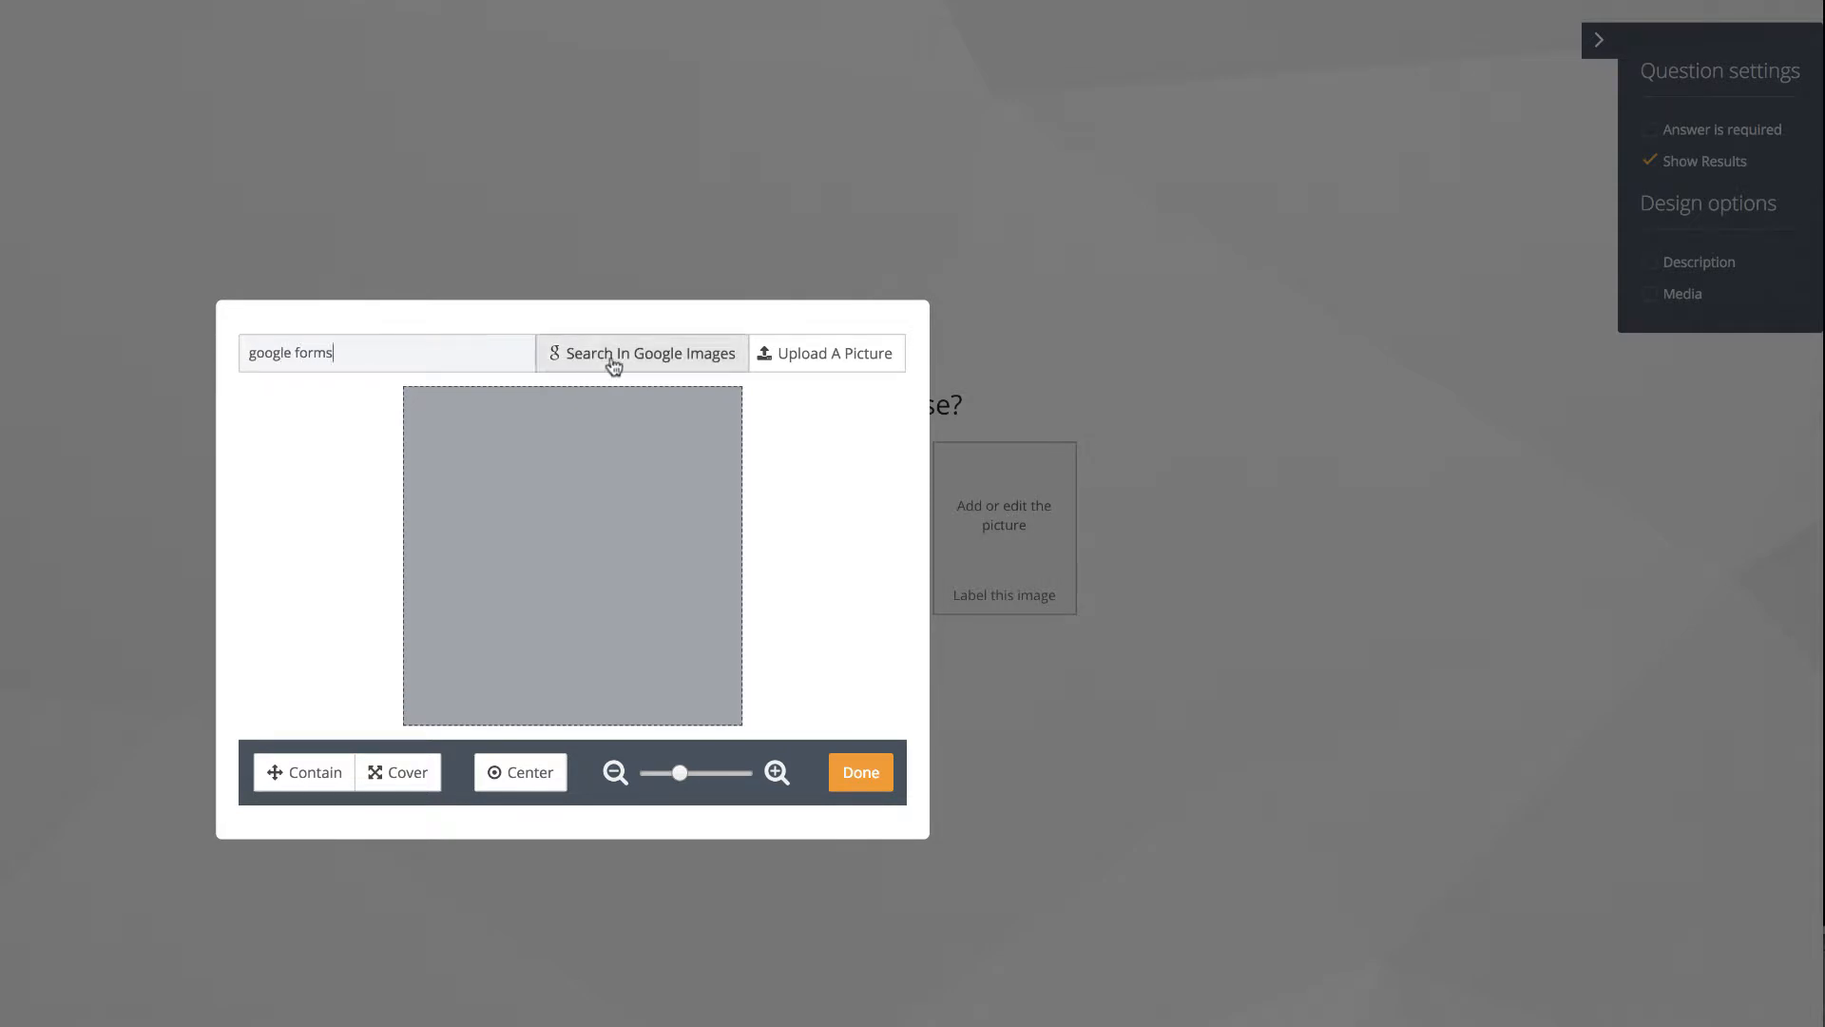
{"action": "left_click", "coordinate": [613, 359]}
{"action": "left_click", "coordinate": [345, 472]}
{"action": "left_click", "coordinate": [865, 774]}
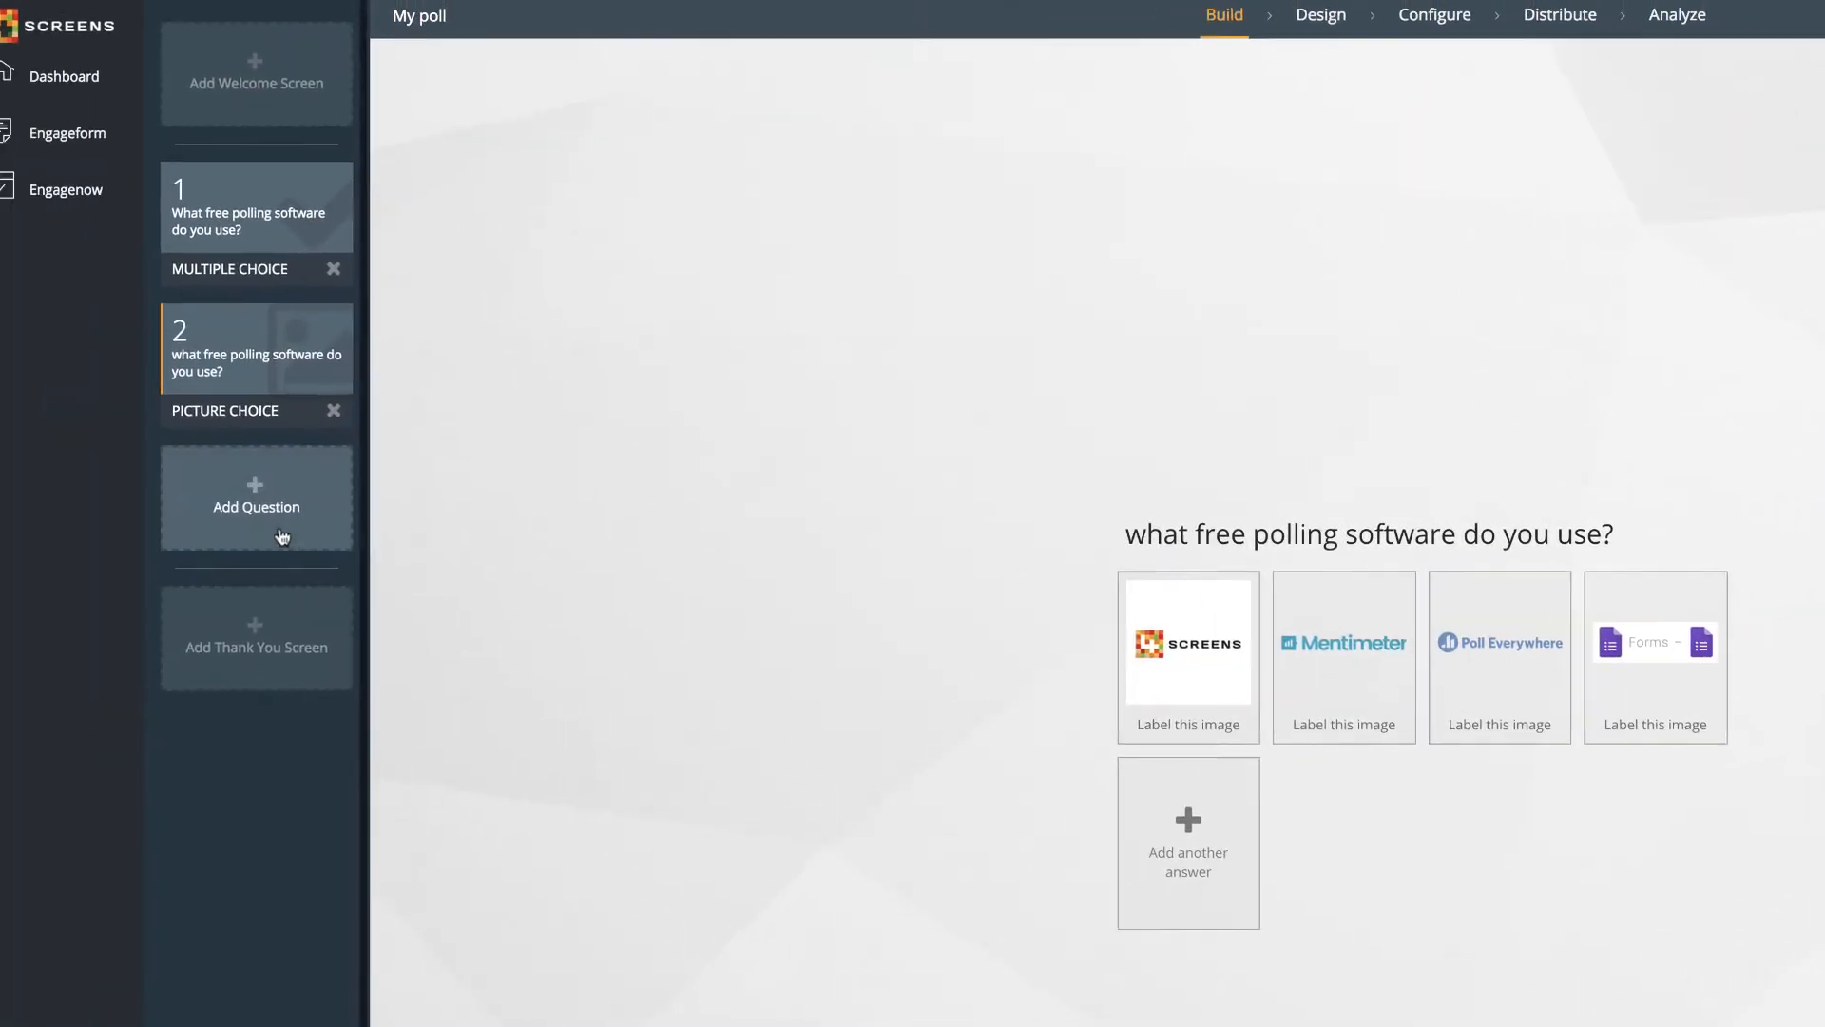
Step: Add a rating question titled "How would you rate 4screens?"
{"action": "left_click", "coordinate": [303, 539]}
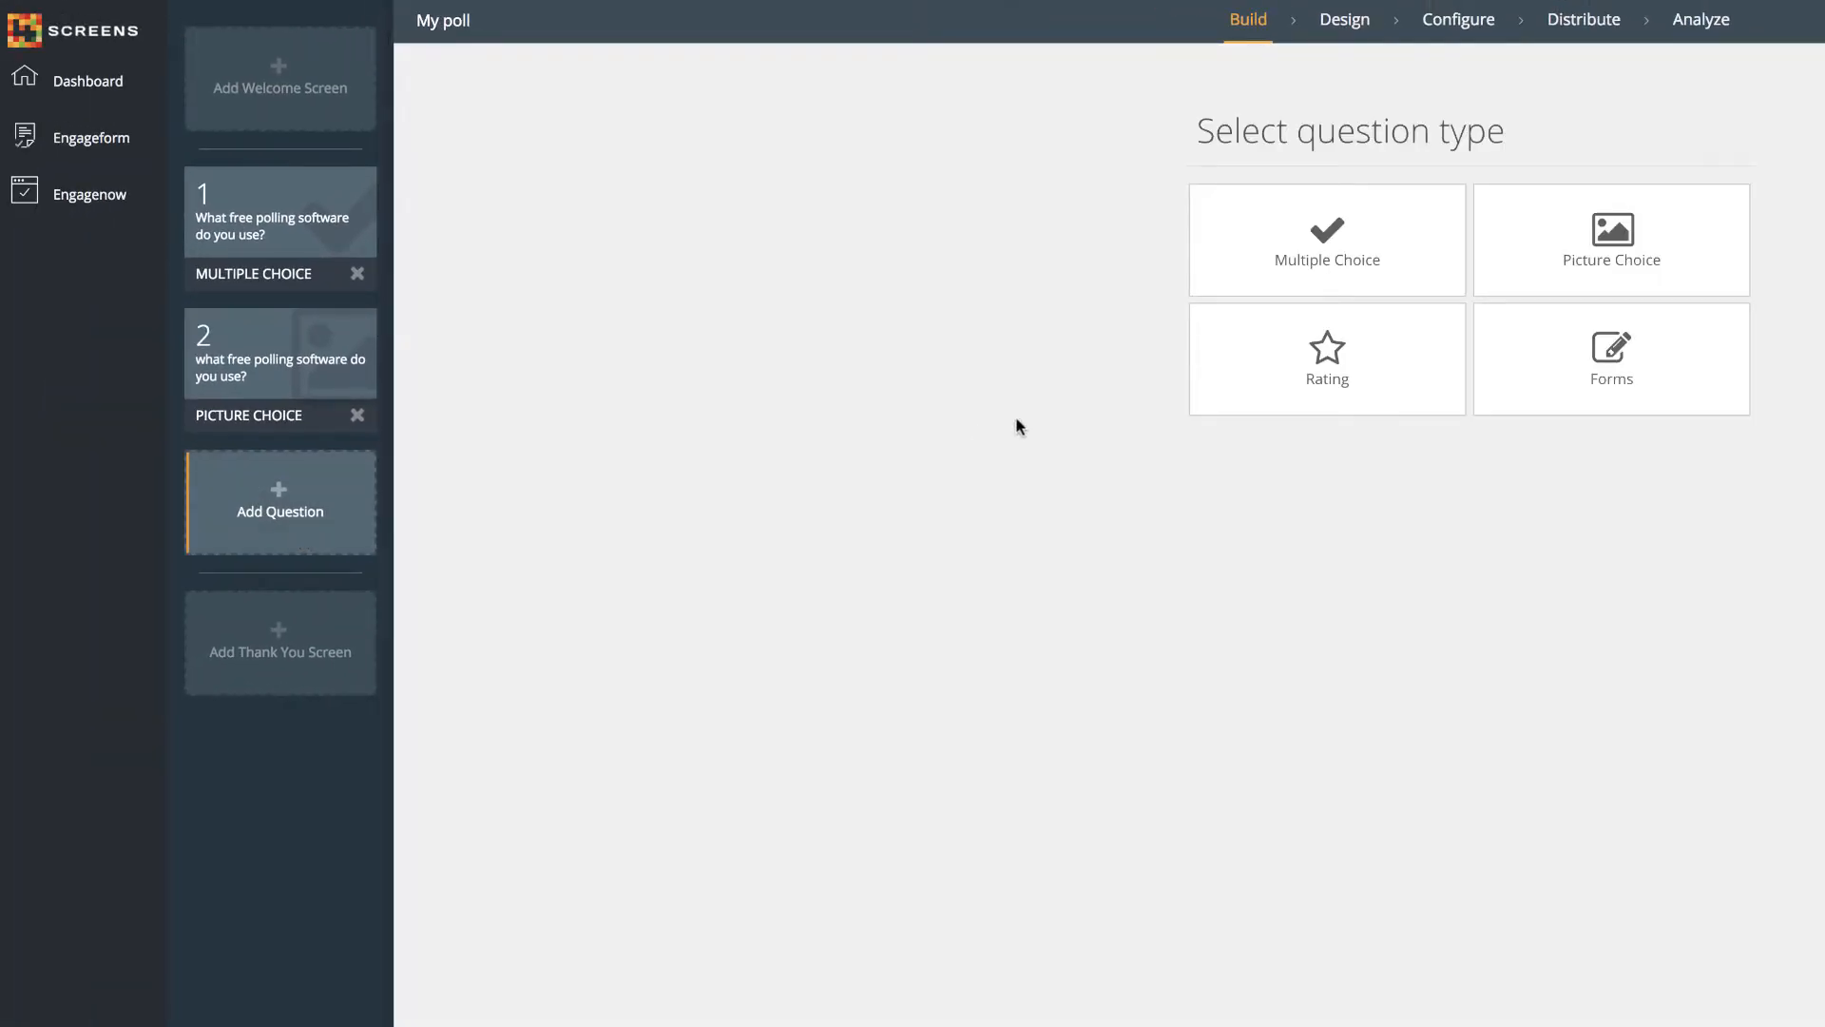
{"action": "left_click", "coordinate": [1325, 362]}
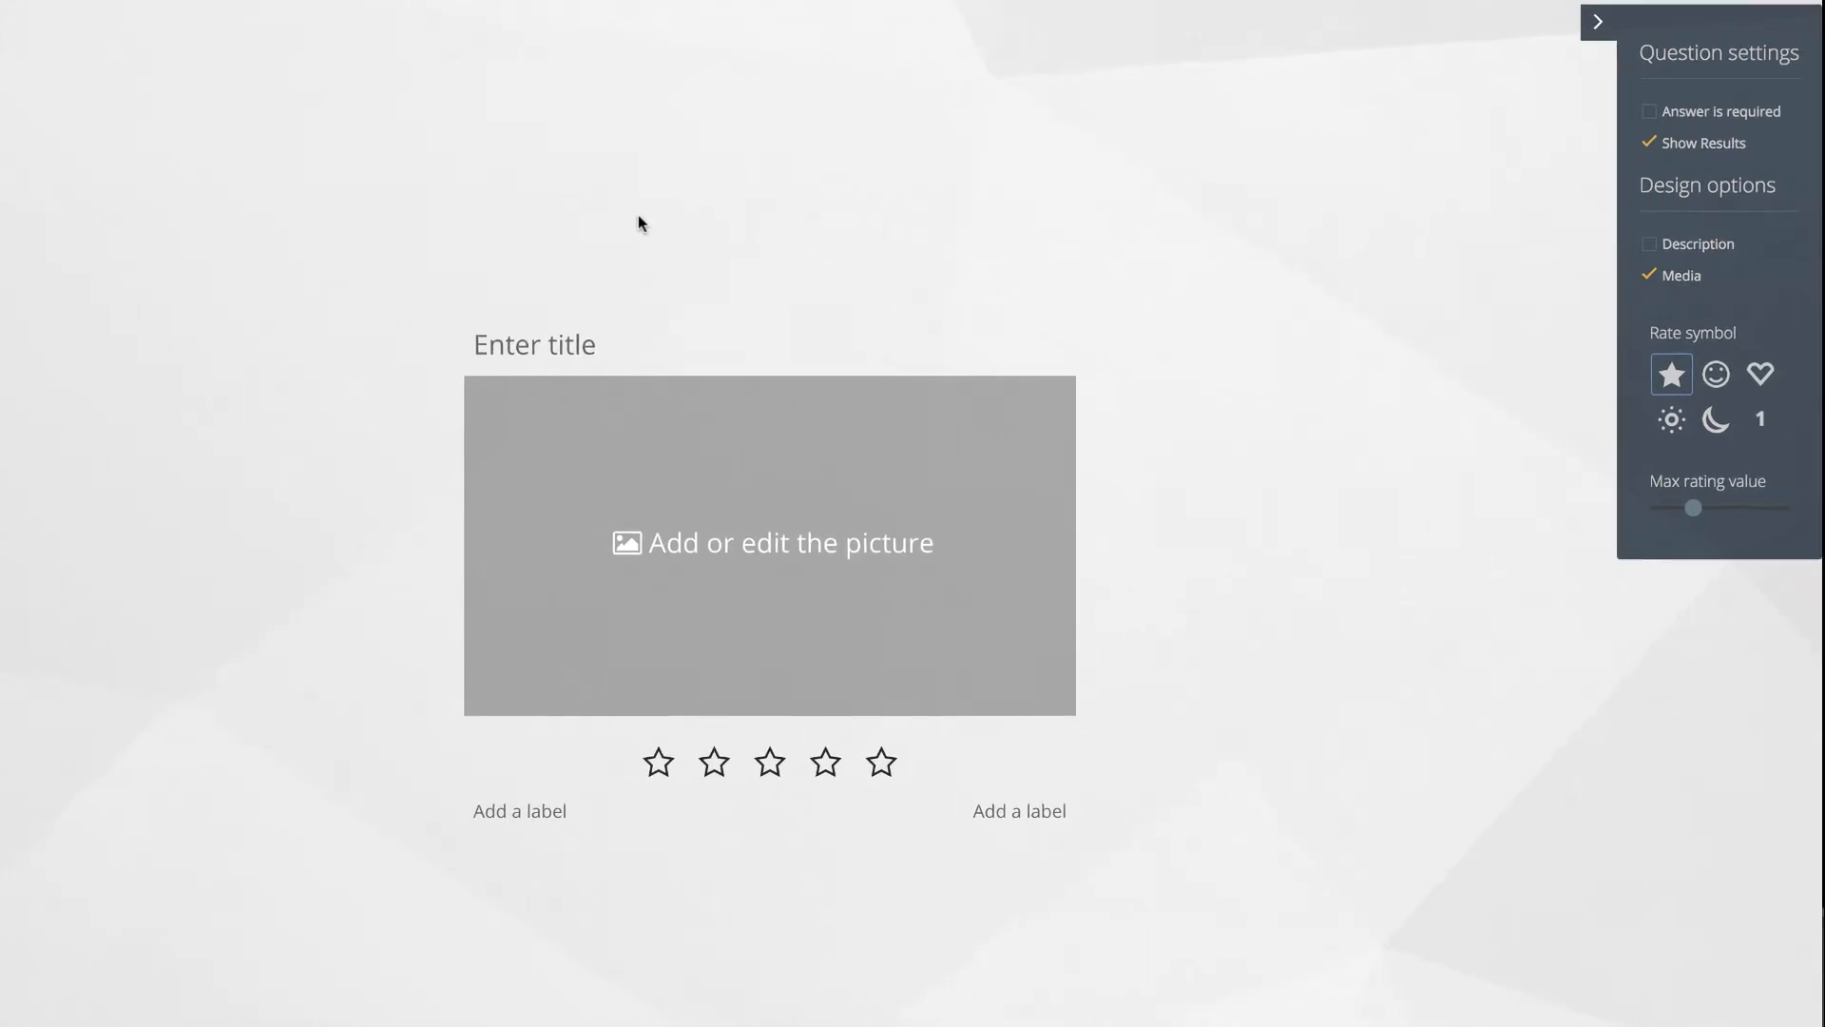
{"action": "left_click", "coordinate": [580, 327]}
{"action": "type", "text": "How would"}
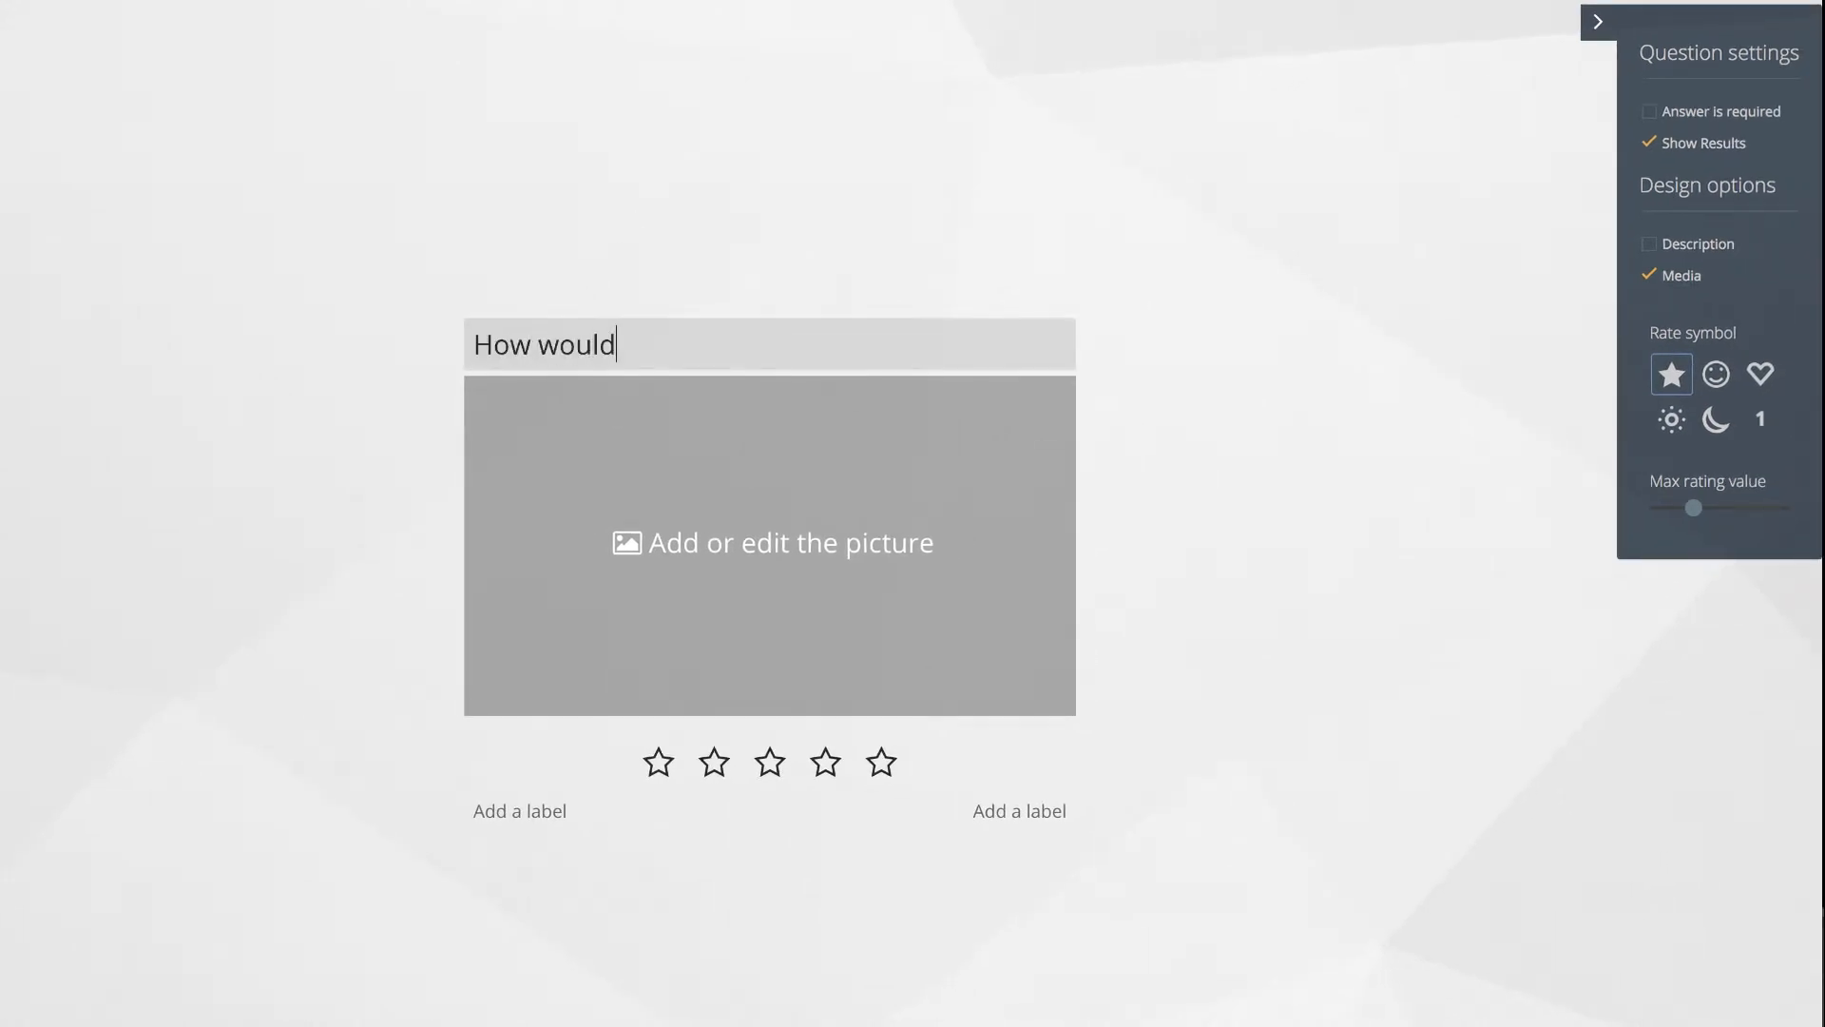
{"action": "type", "text": " you rate 4screens"}
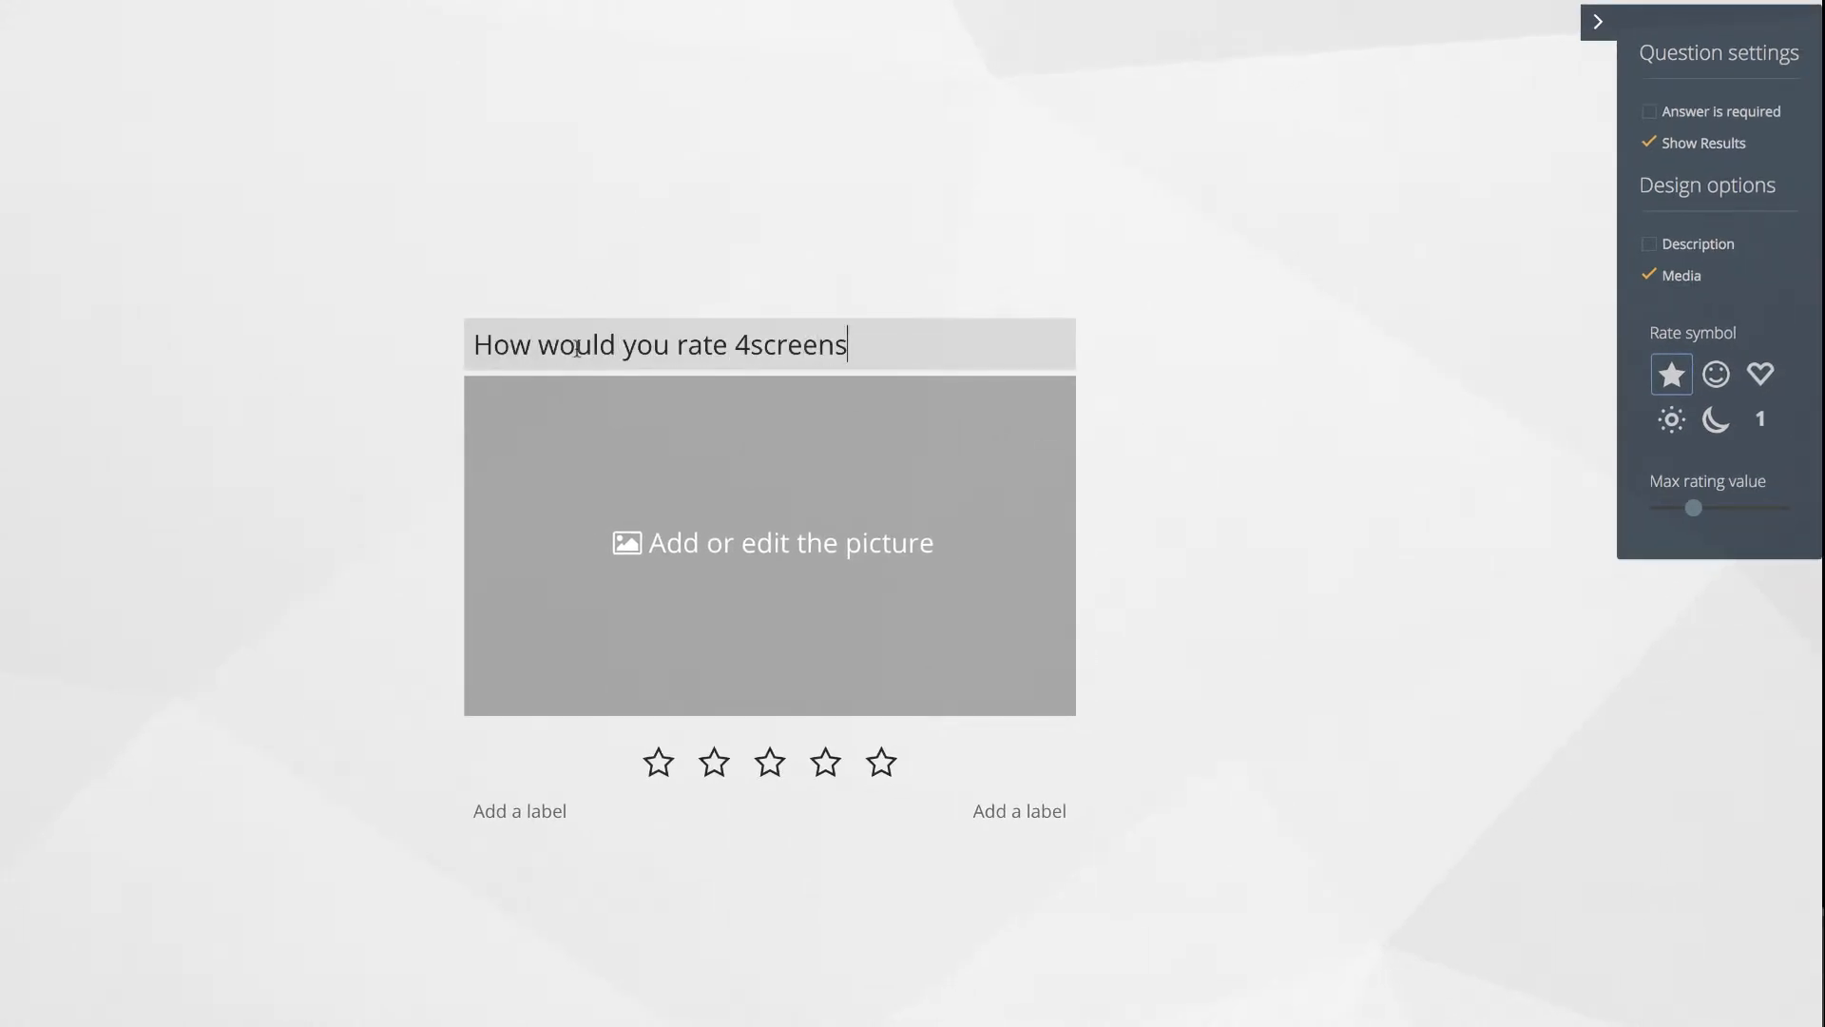
{"action": "type", "text": "?"}
Step: Label the rating scale's ends "Not at all useful" and "Very useful", and raise the maximum rating value to 10
{"action": "left_click", "coordinate": [518, 813]}
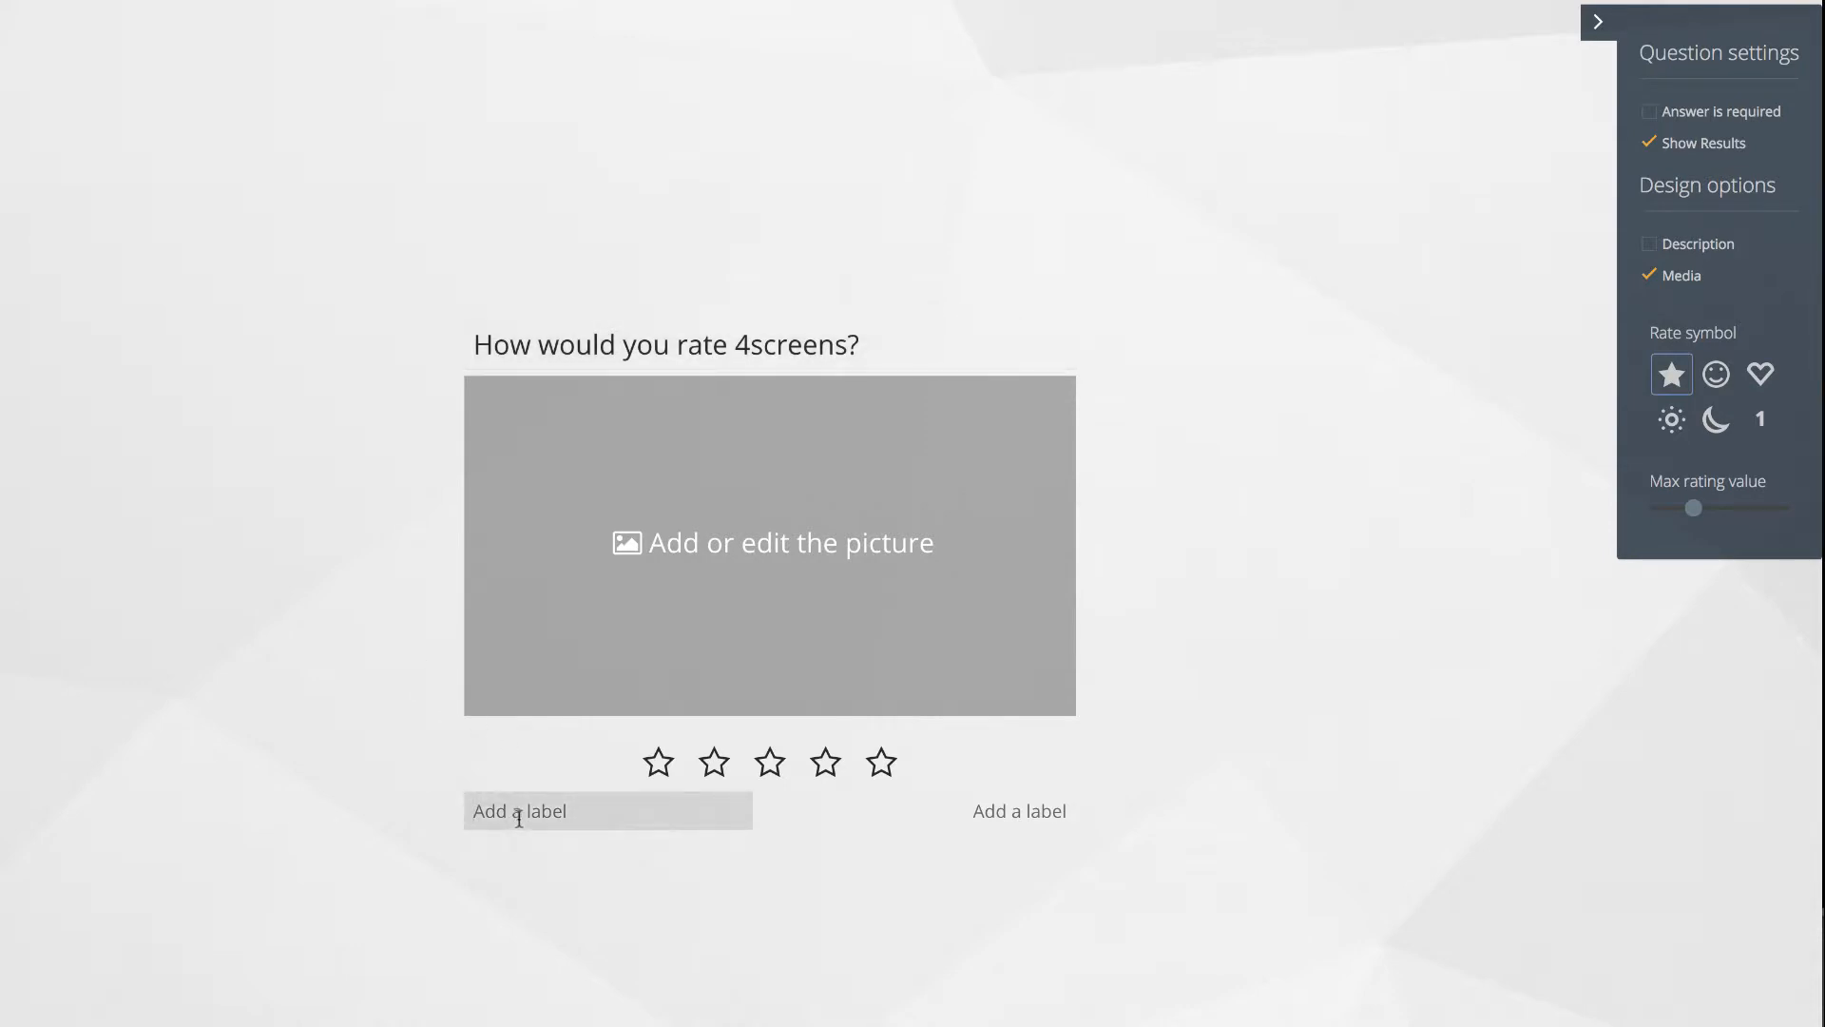
{"action": "type", "text": "Not at all useful"}
{"action": "left_click", "coordinate": [1046, 816]}
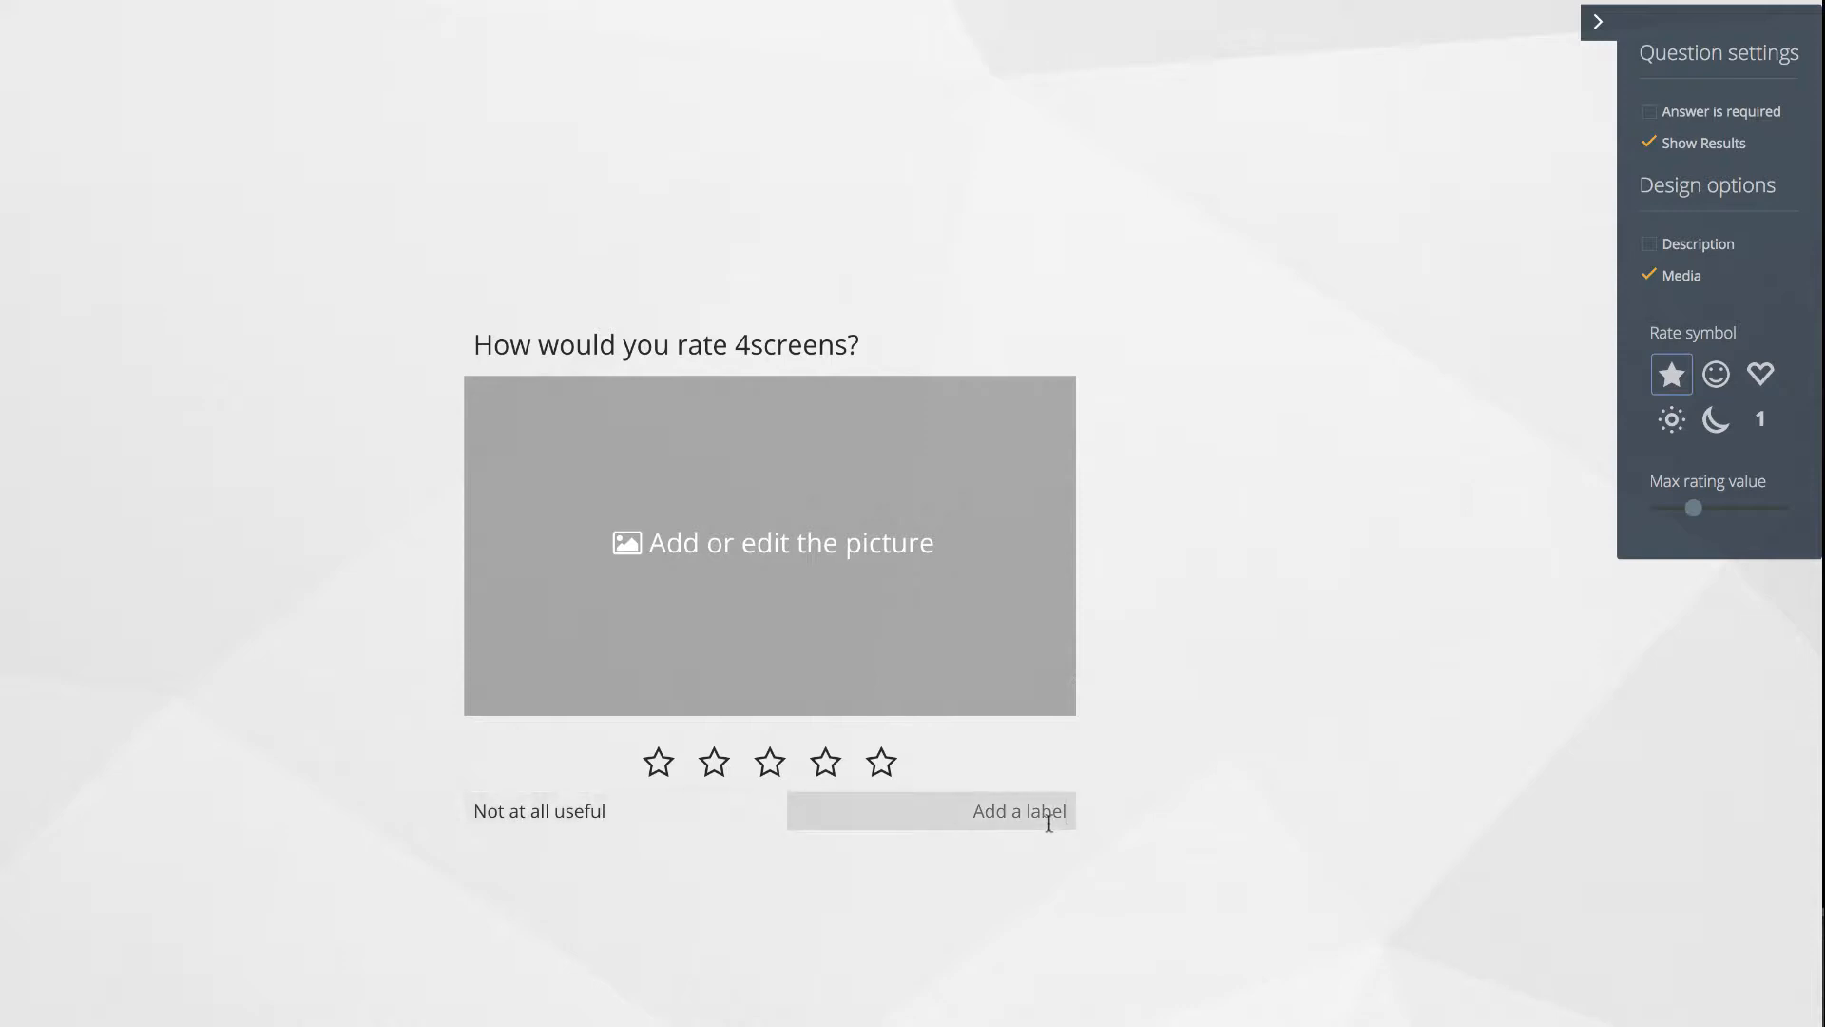
{"action": "type", "text": "Very useful"}
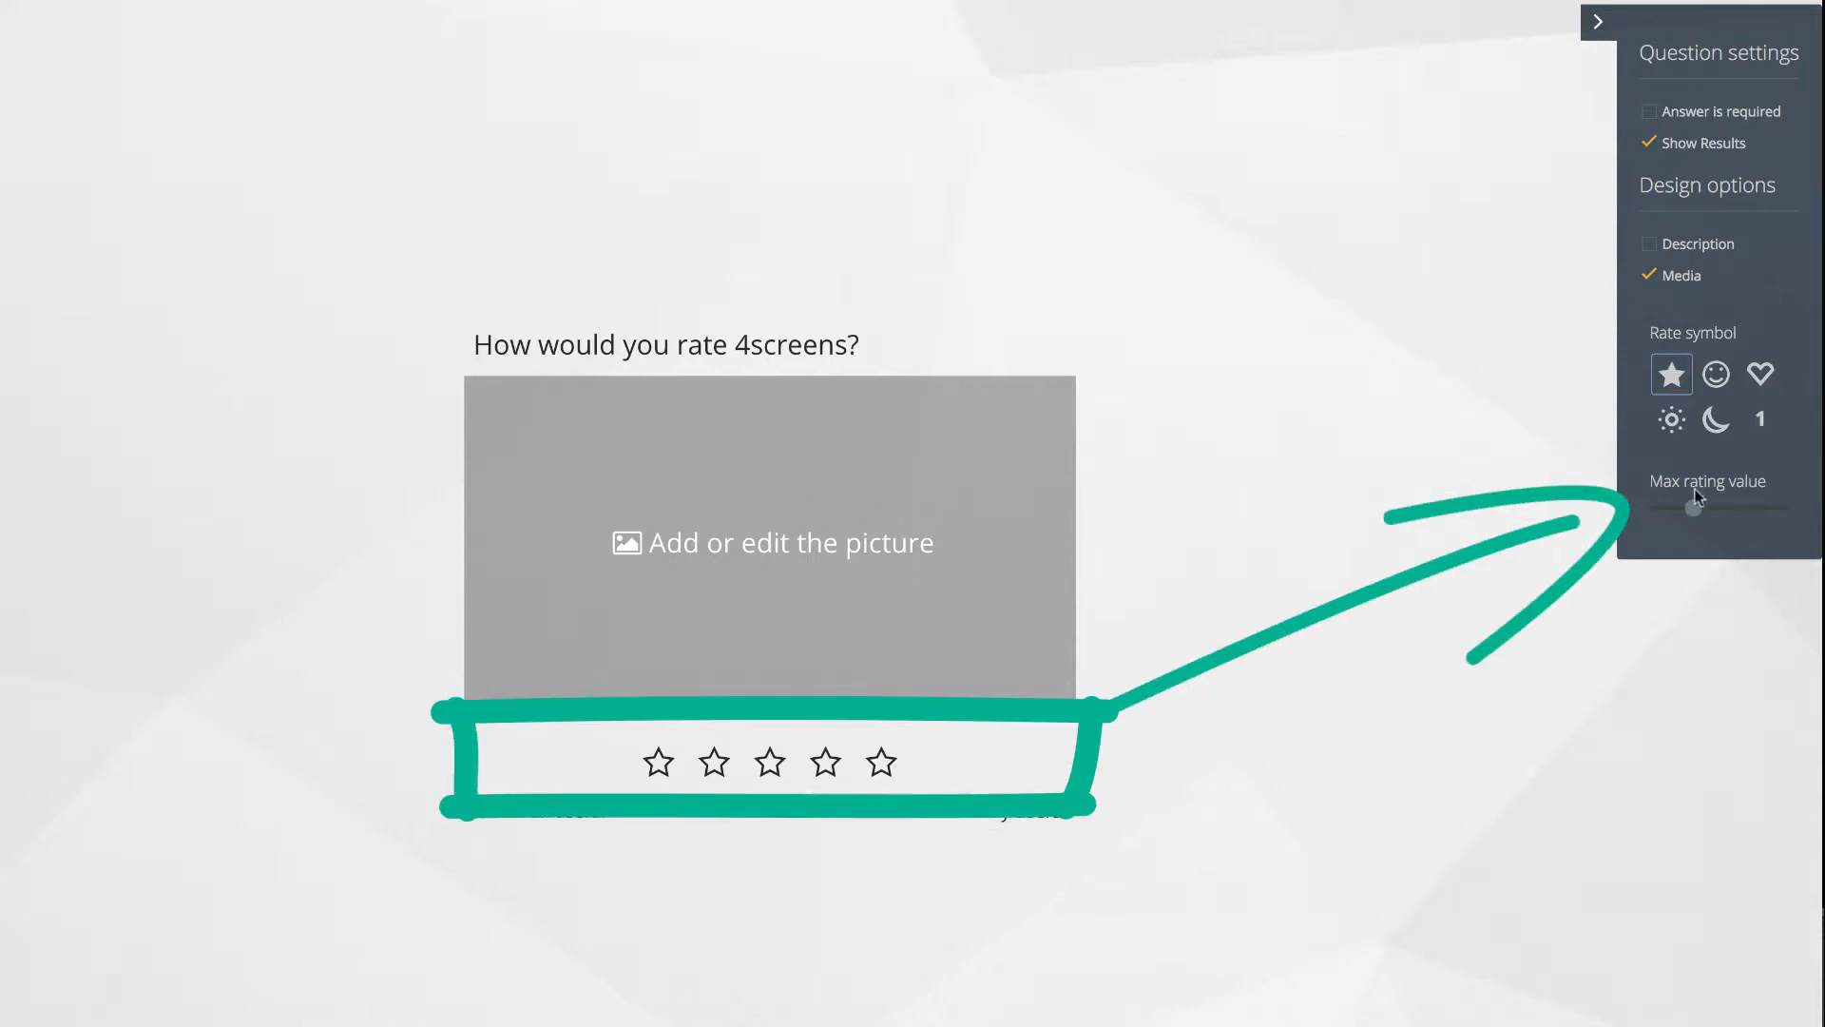
{"action": "left_click_drag", "start_coordinate": [1700, 519], "coordinate": [1776, 521]}
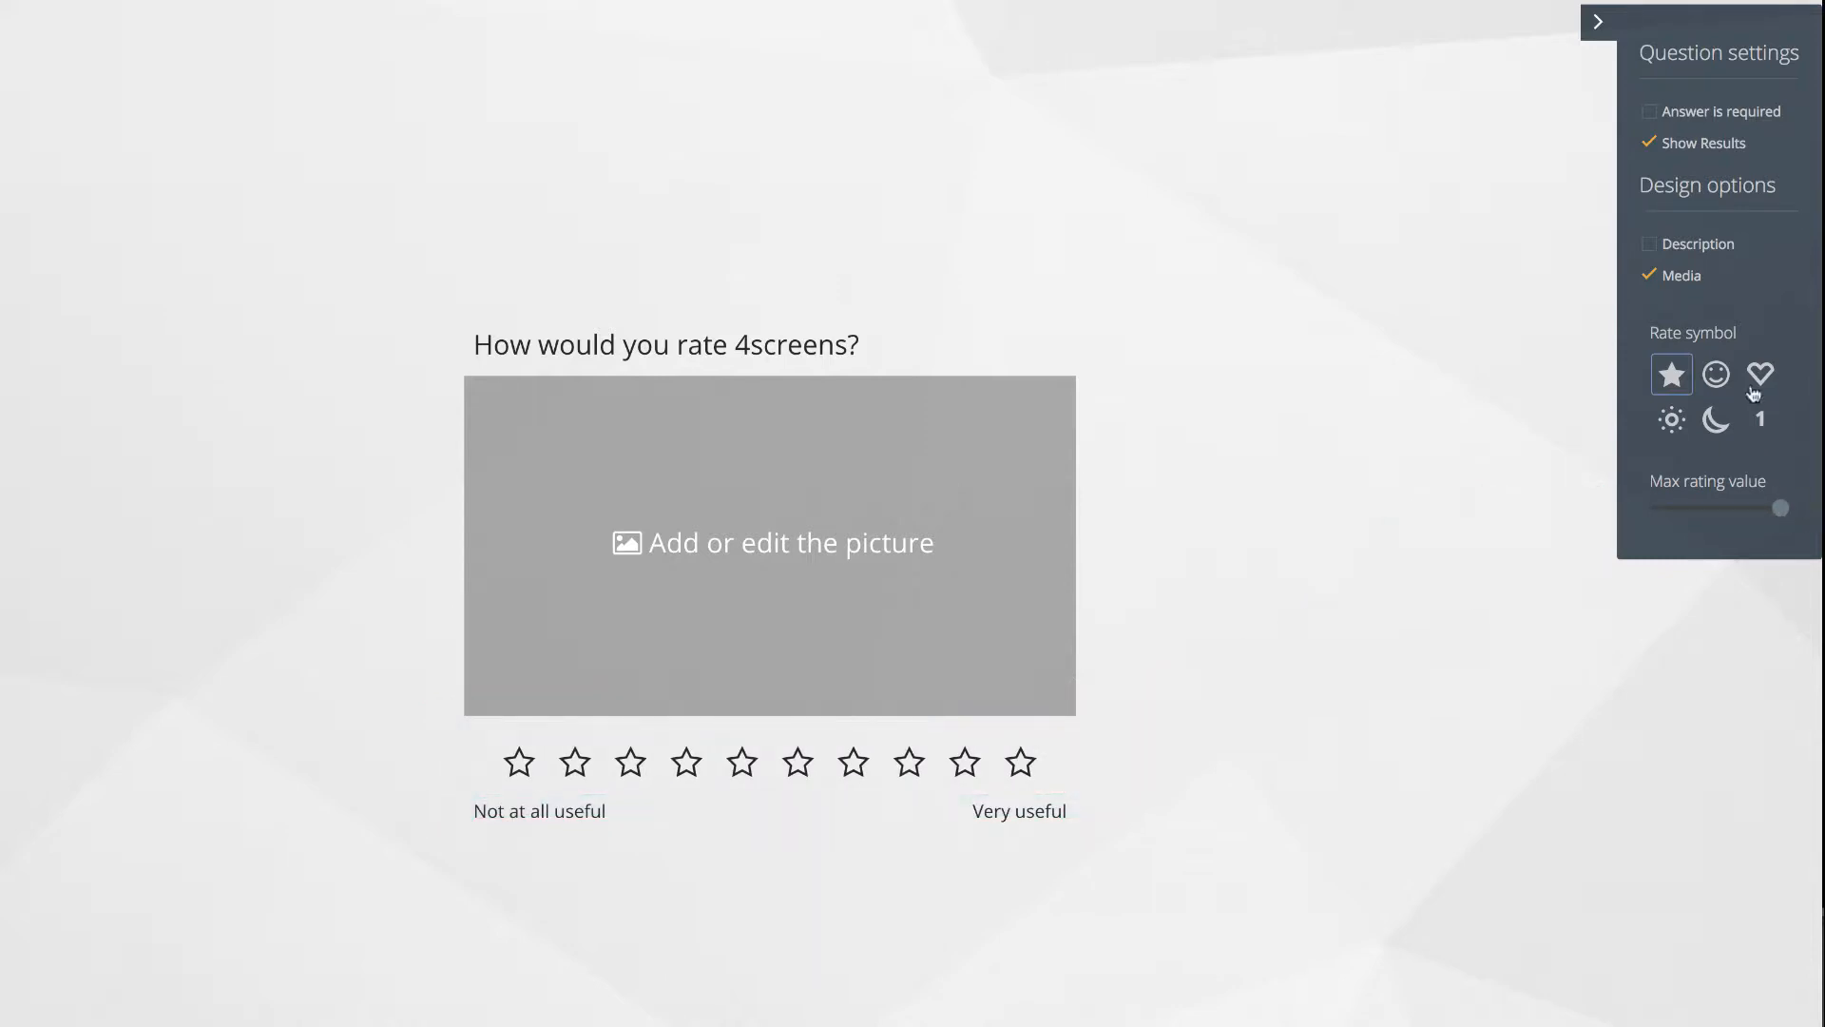
Step: Try the smiley and heart rate symbols before choosing numbers, and turn off the rating question's media
{"action": "left_click", "coordinate": [1717, 375]}
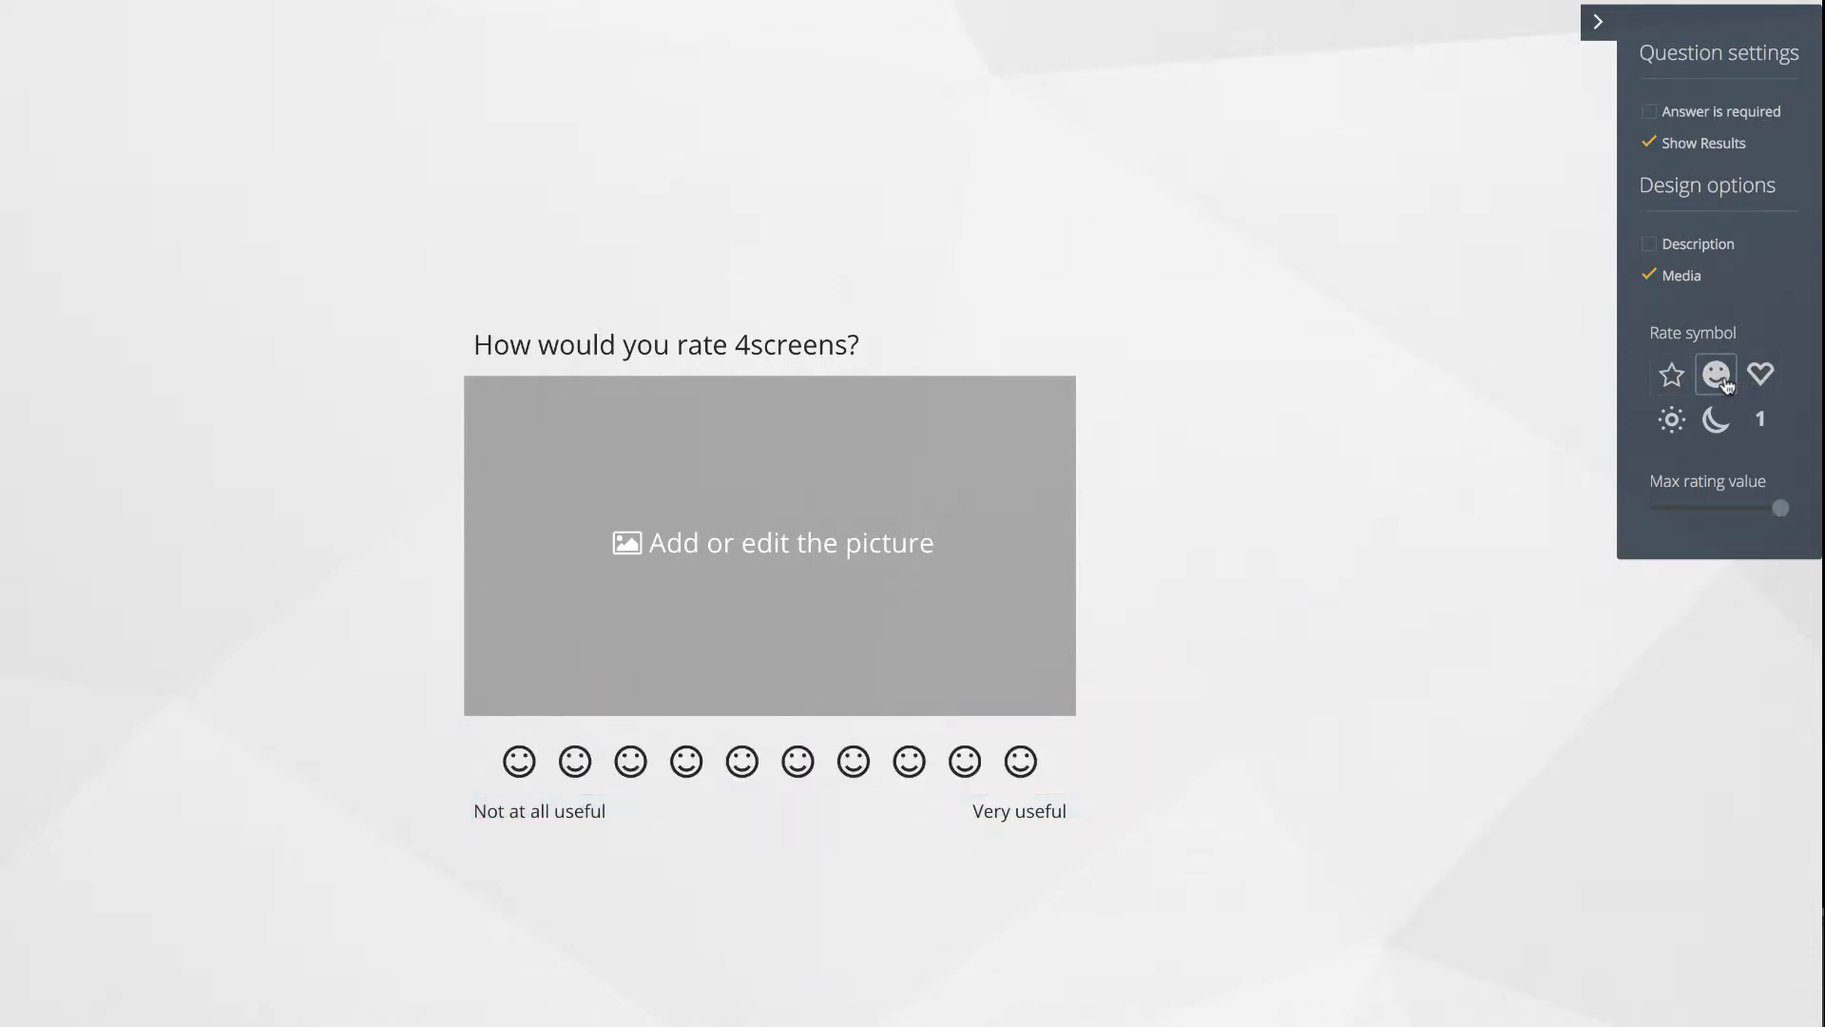
{"action": "left_click", "coordinate": [1757, 380]}
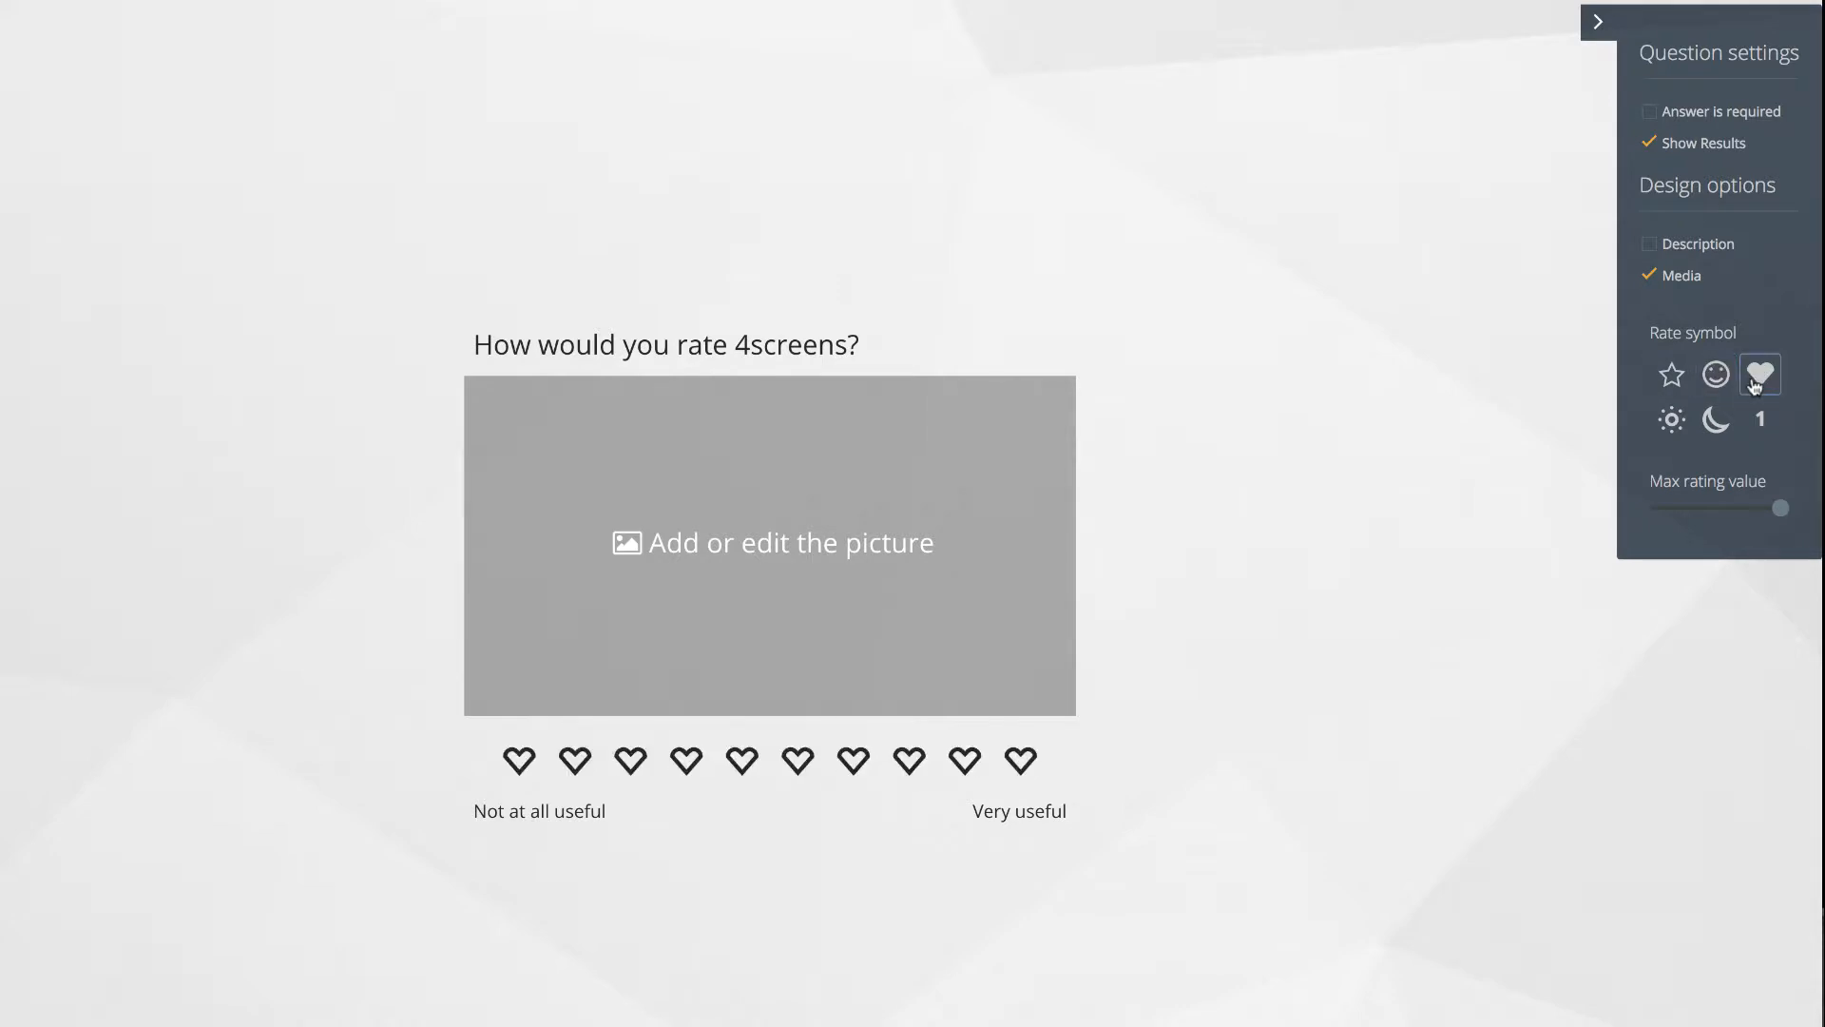
{"action": "left_click", "coordinate": [1757, 419]}
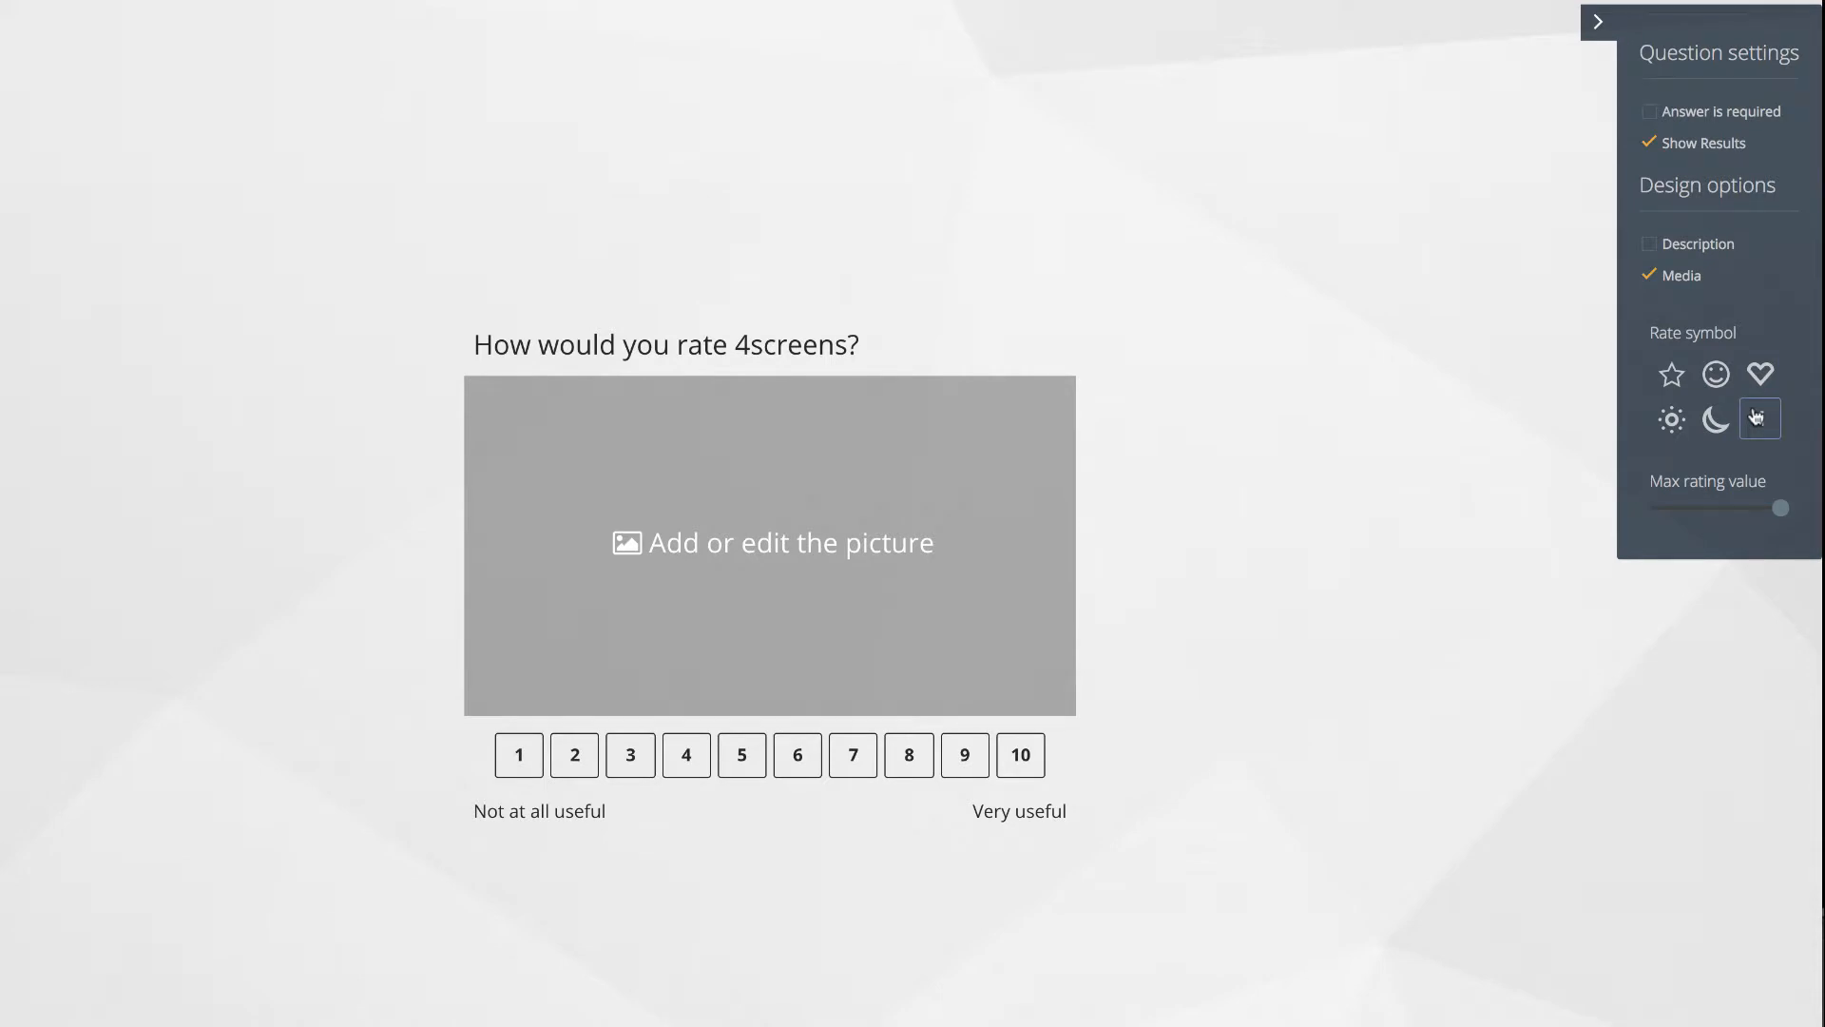
{"action": "left_click", "coordinate": [1675, 291]}
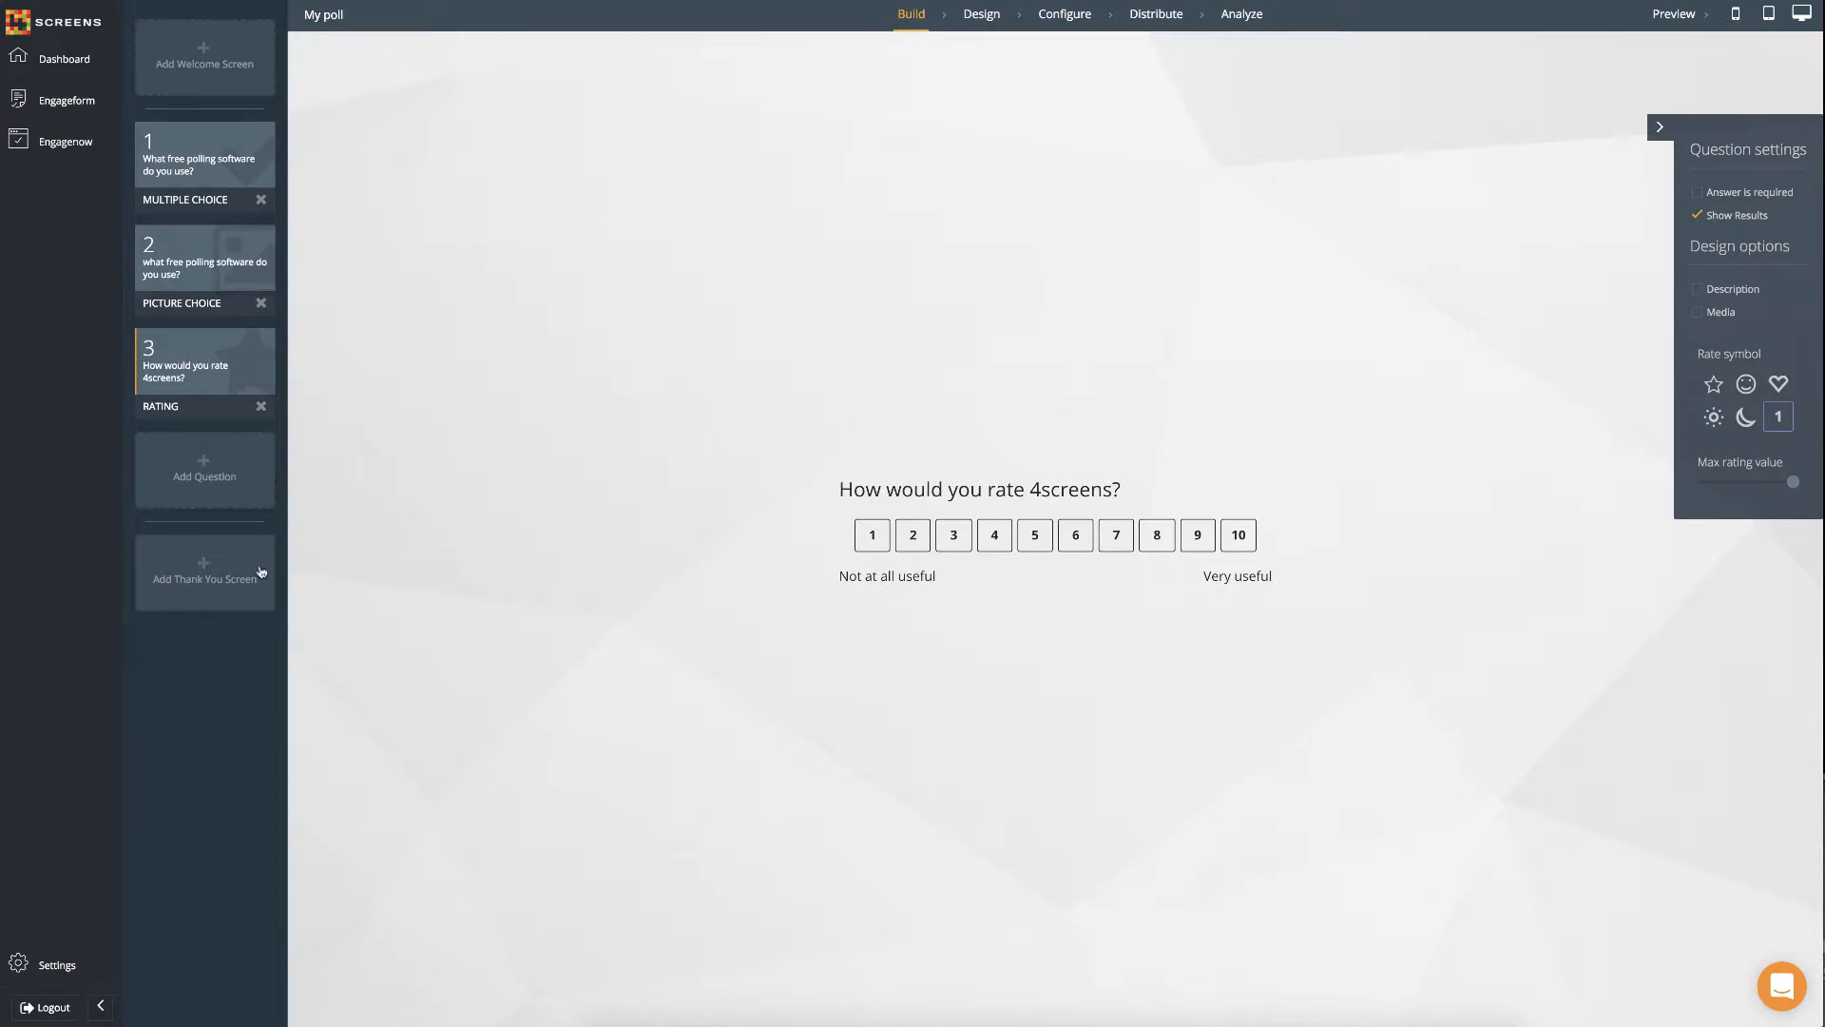
Step: Add a Thank You screen titled "Thank you!"
{"action": "left_click", "coordinate": [223, 574]}
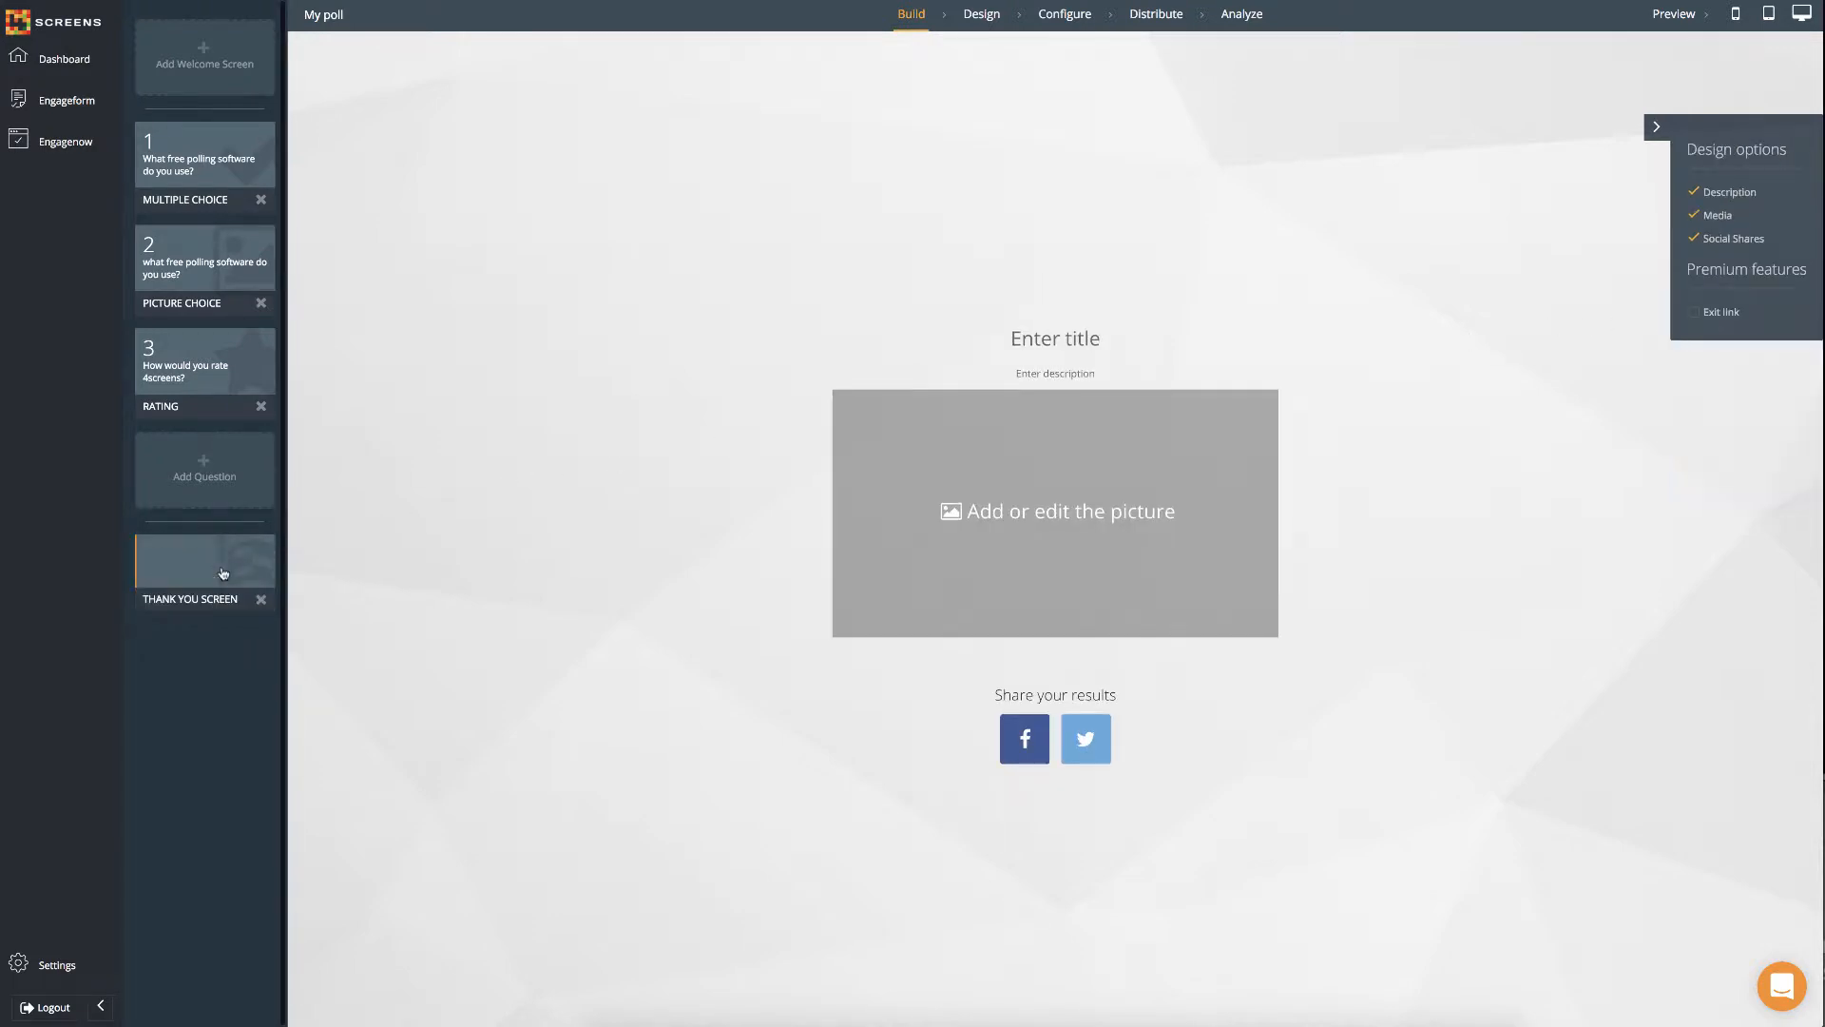
{"action": "left_click", "coordinate": [1081, 337]}
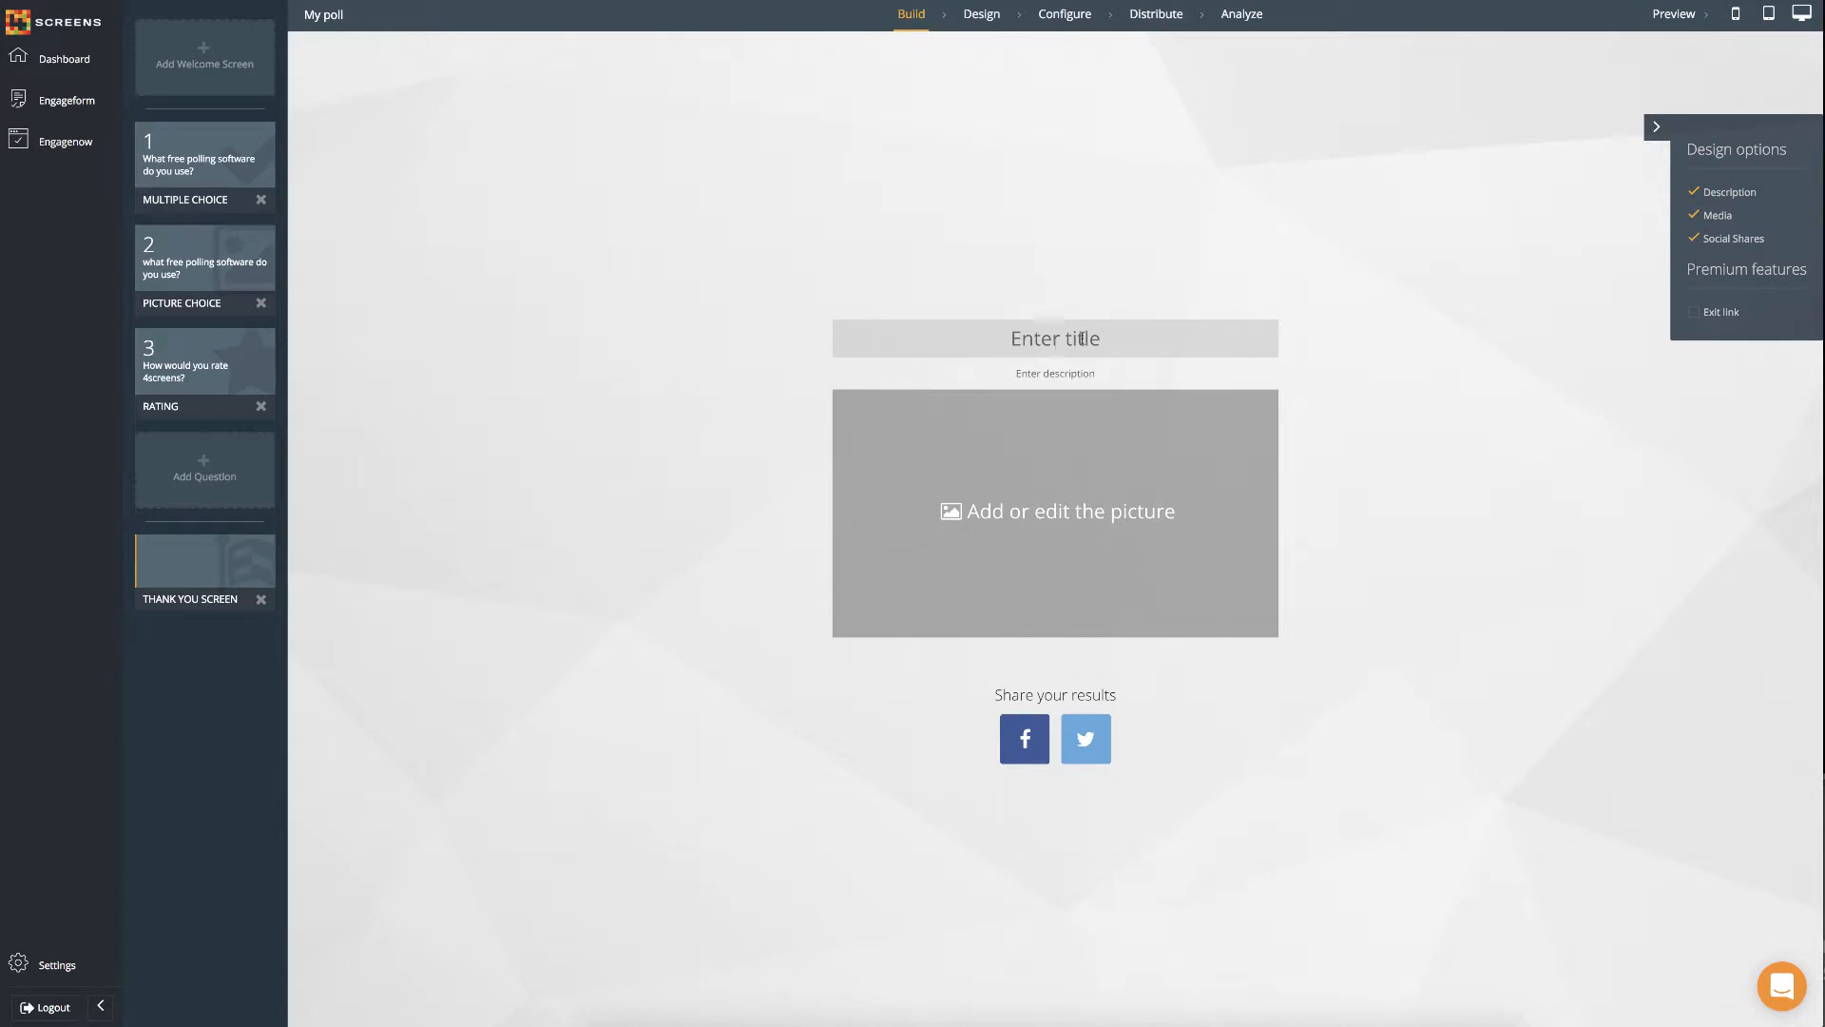
{"action": "type", "text": "Thank you!"}
Step: Search Google Images for "thanks" and insert the yellow "Thank you!!!" smiley picture into the Thank You screen
{"action": "left_click", "coordinate": [1176, 568]}
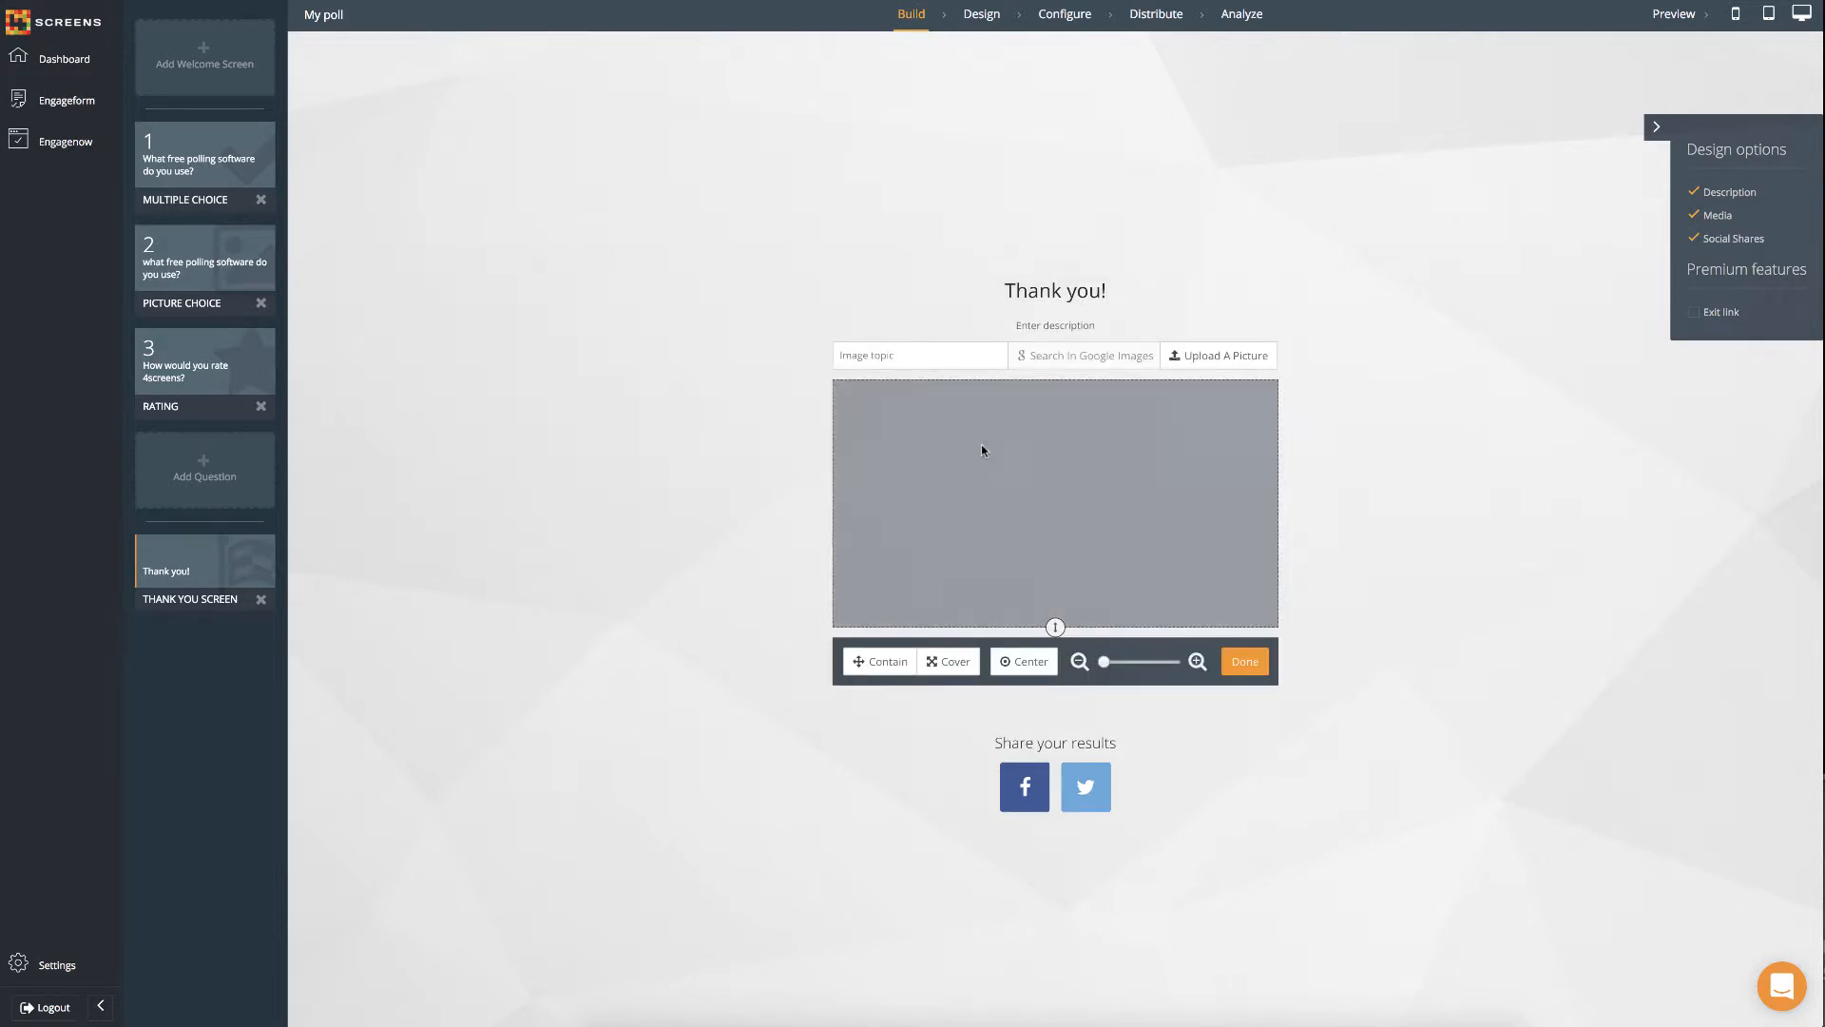
{"action": "left_click", "coordinate": [905, 355]}
{"action": "type", "text": "thanks"}
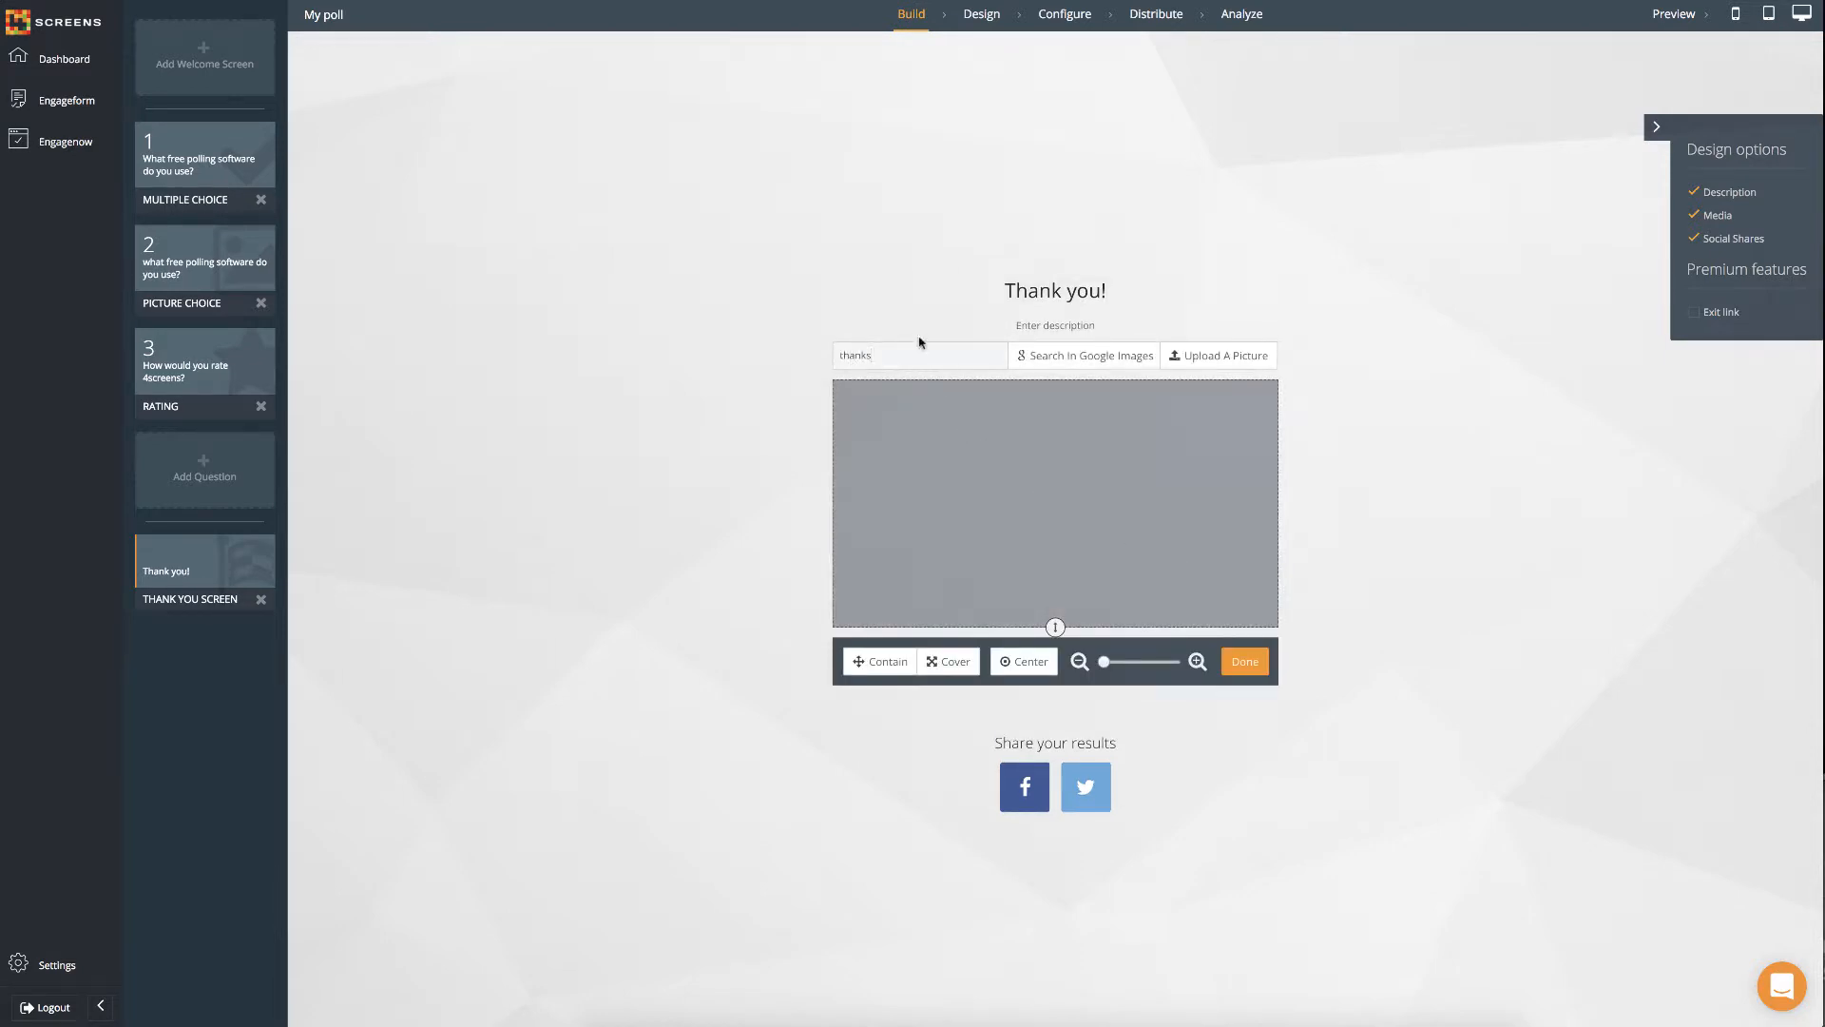
{"action": "left_click", "coordinate": [1041, 357]}
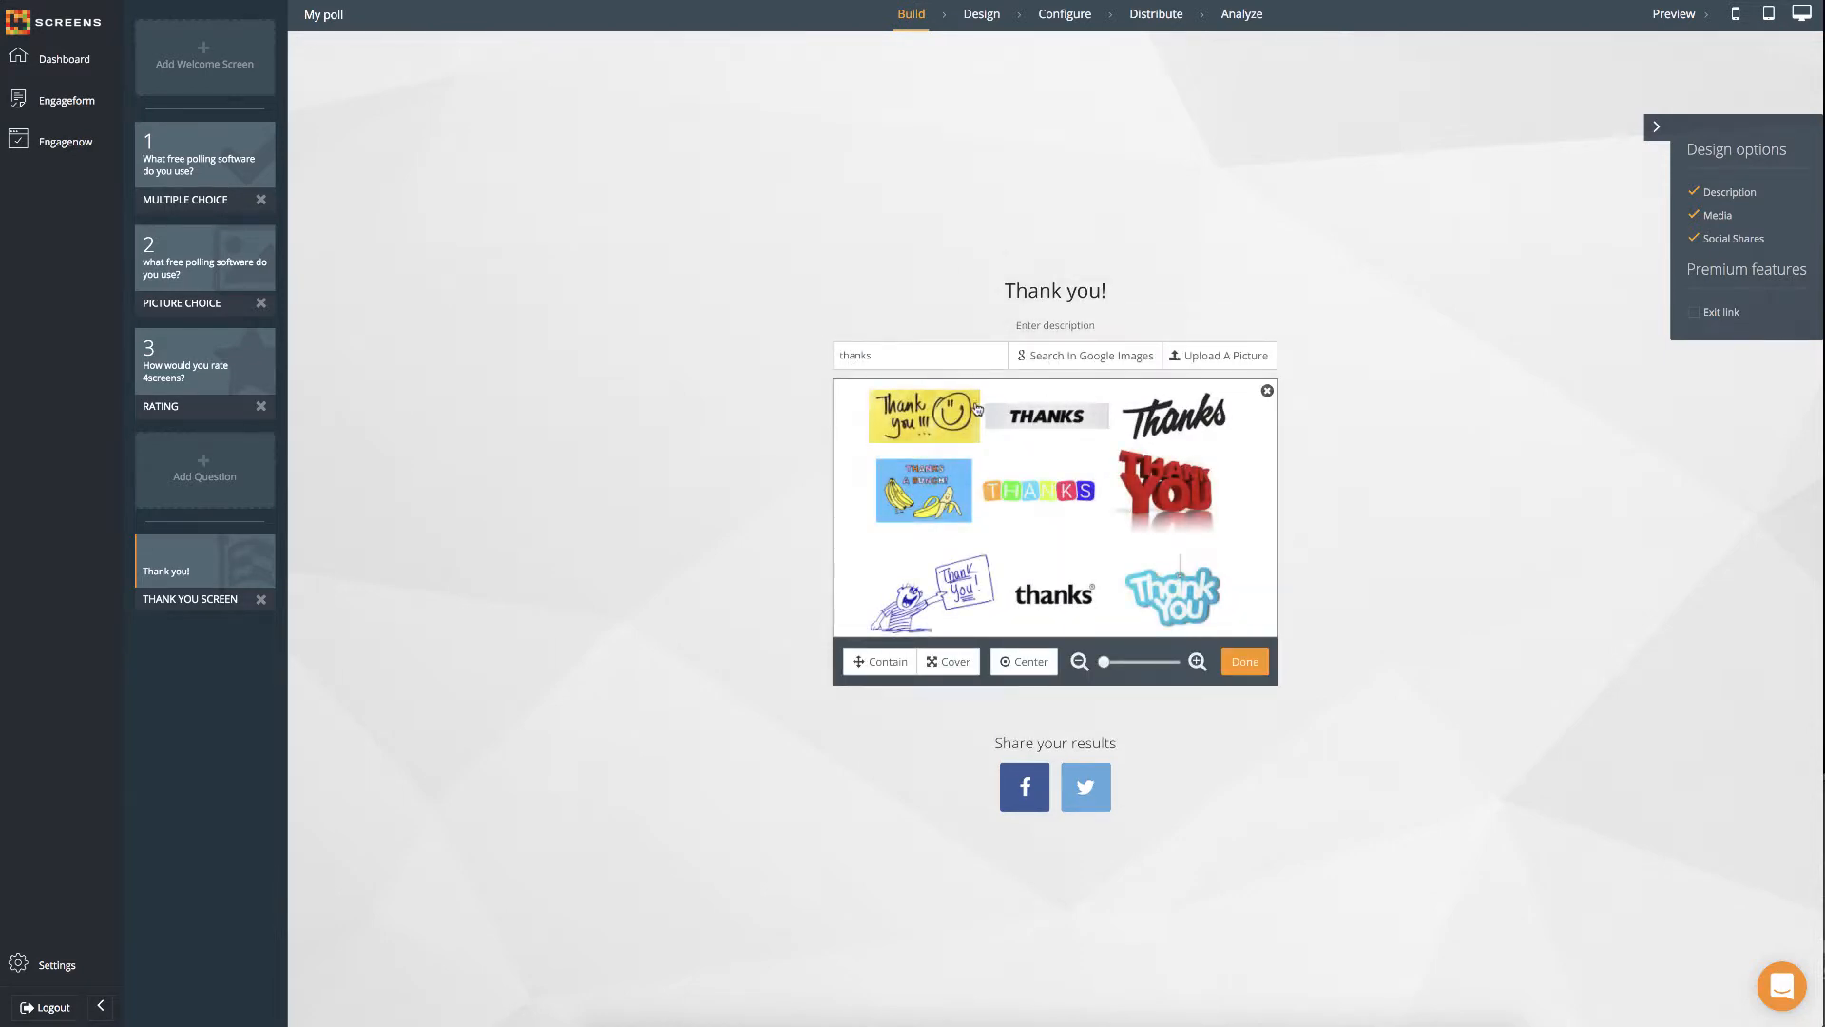
{"action": "left_click", "coordinate": [941, 415]}
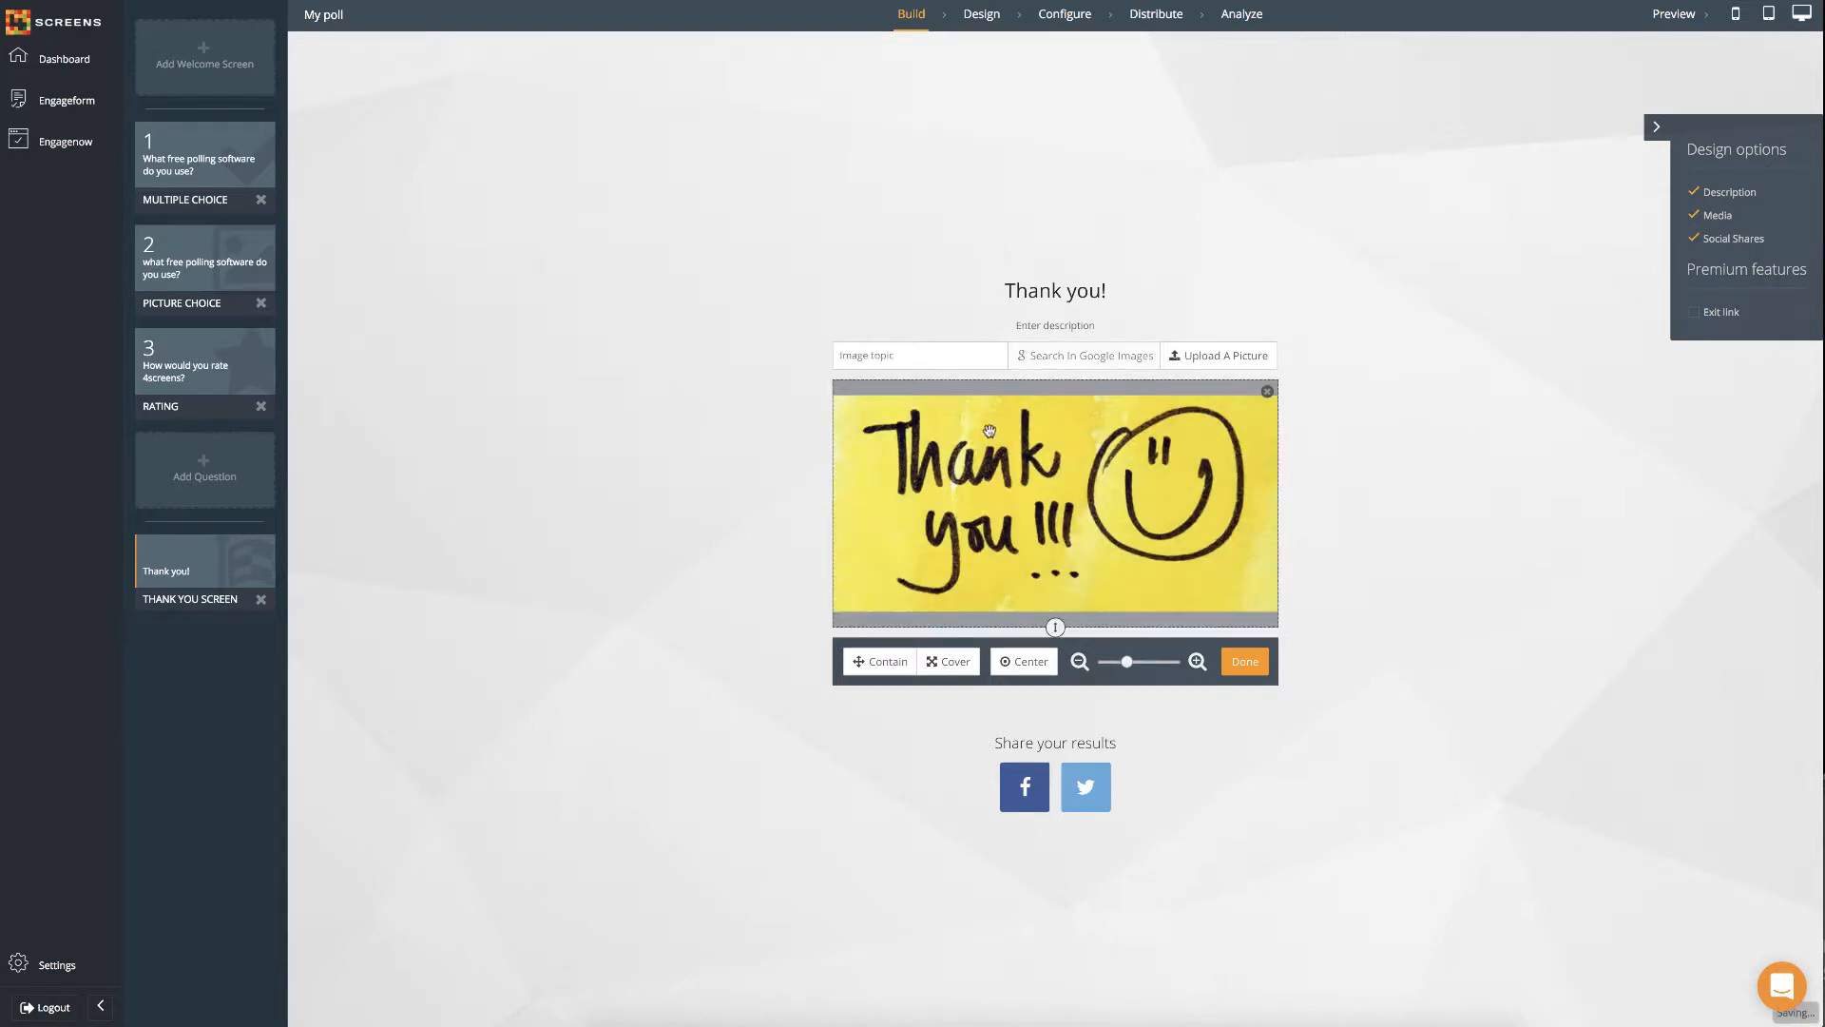
{"action": "left_click", "coordinate": [1238, 671]}
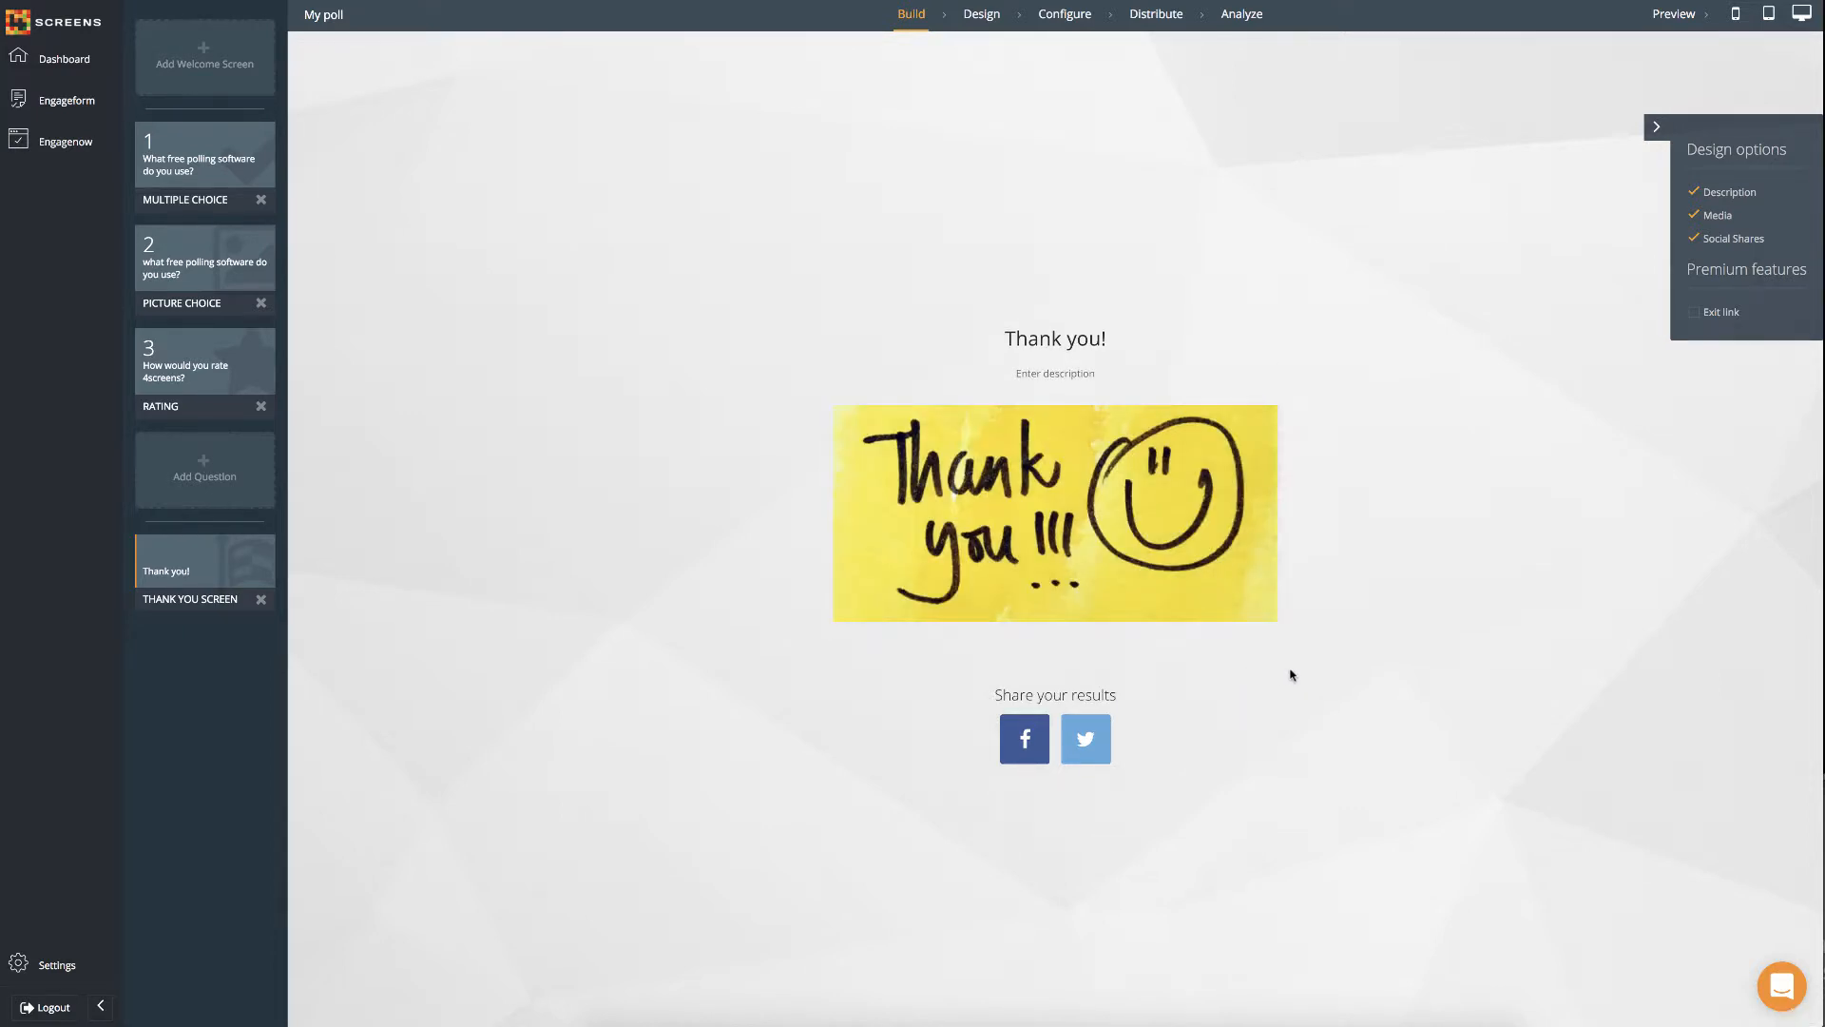
Step: Give the Thank You screen the description "Thanks for taking the time to complete this survey"
{"action": "left_click", "coordinate": [1080, 372]}
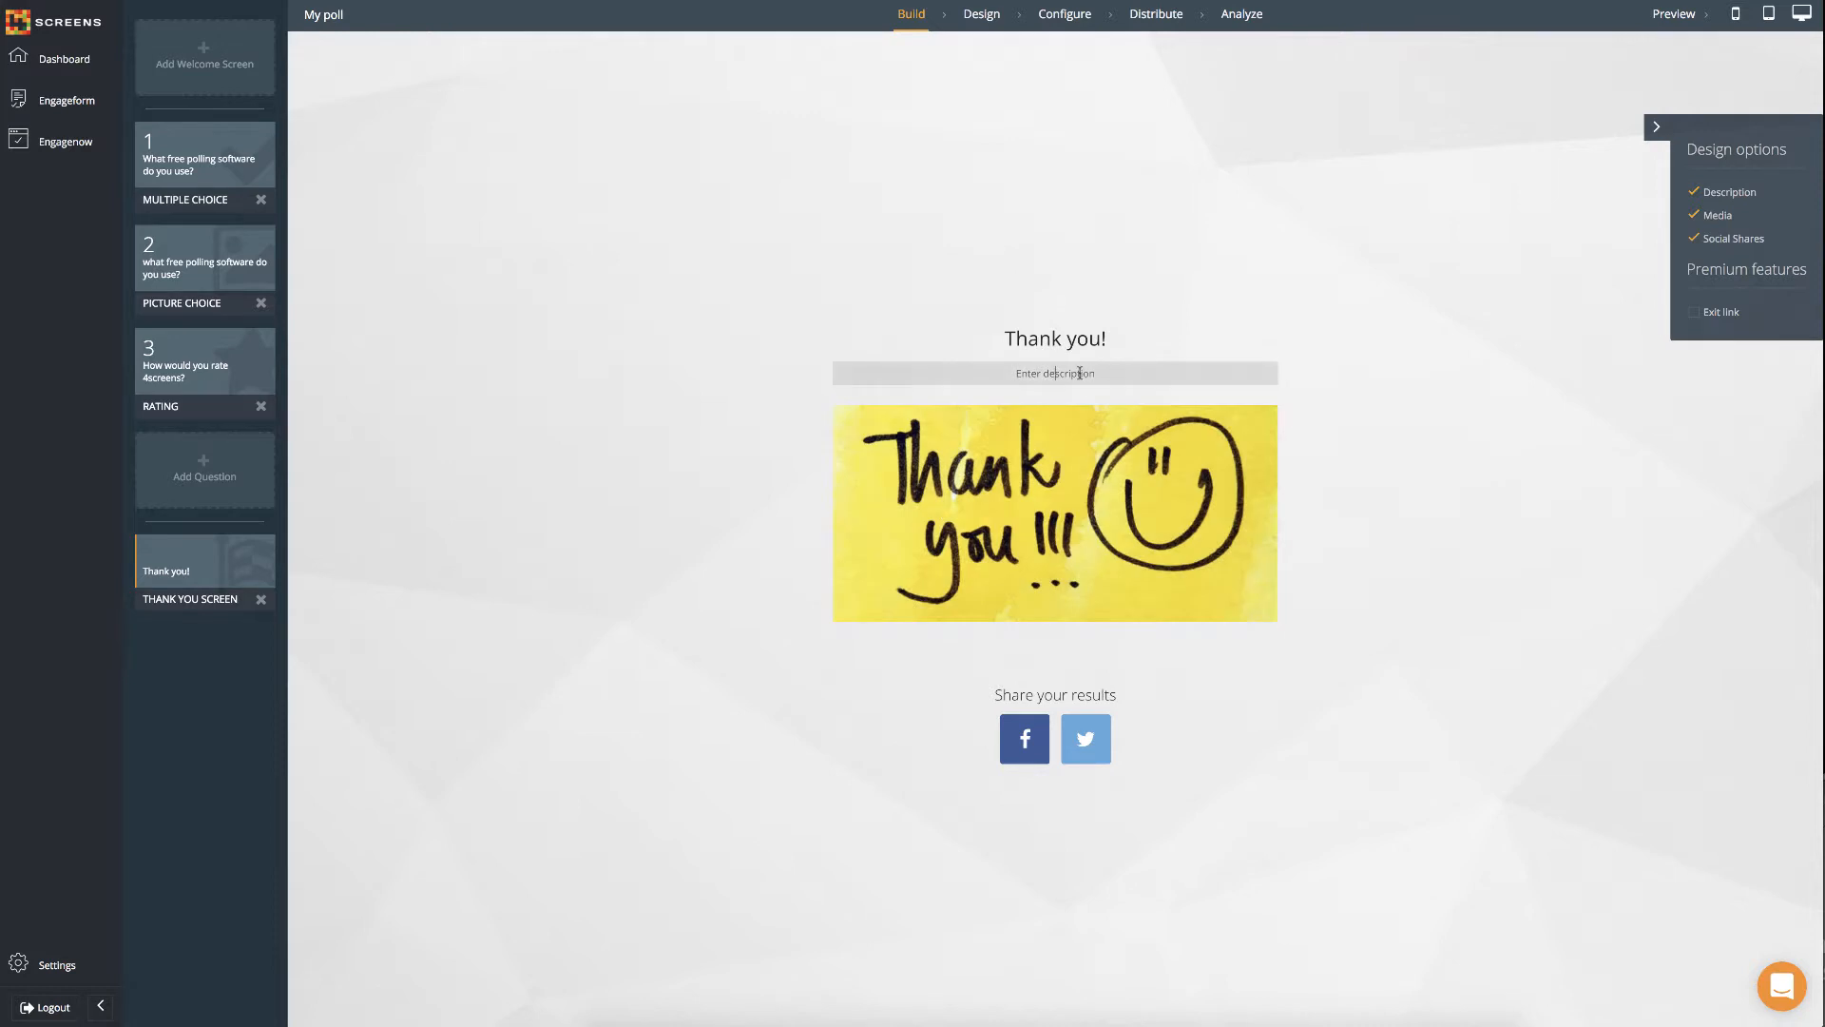
{"action": "type", "text": "Thanks for taking the time to complete this survey"}
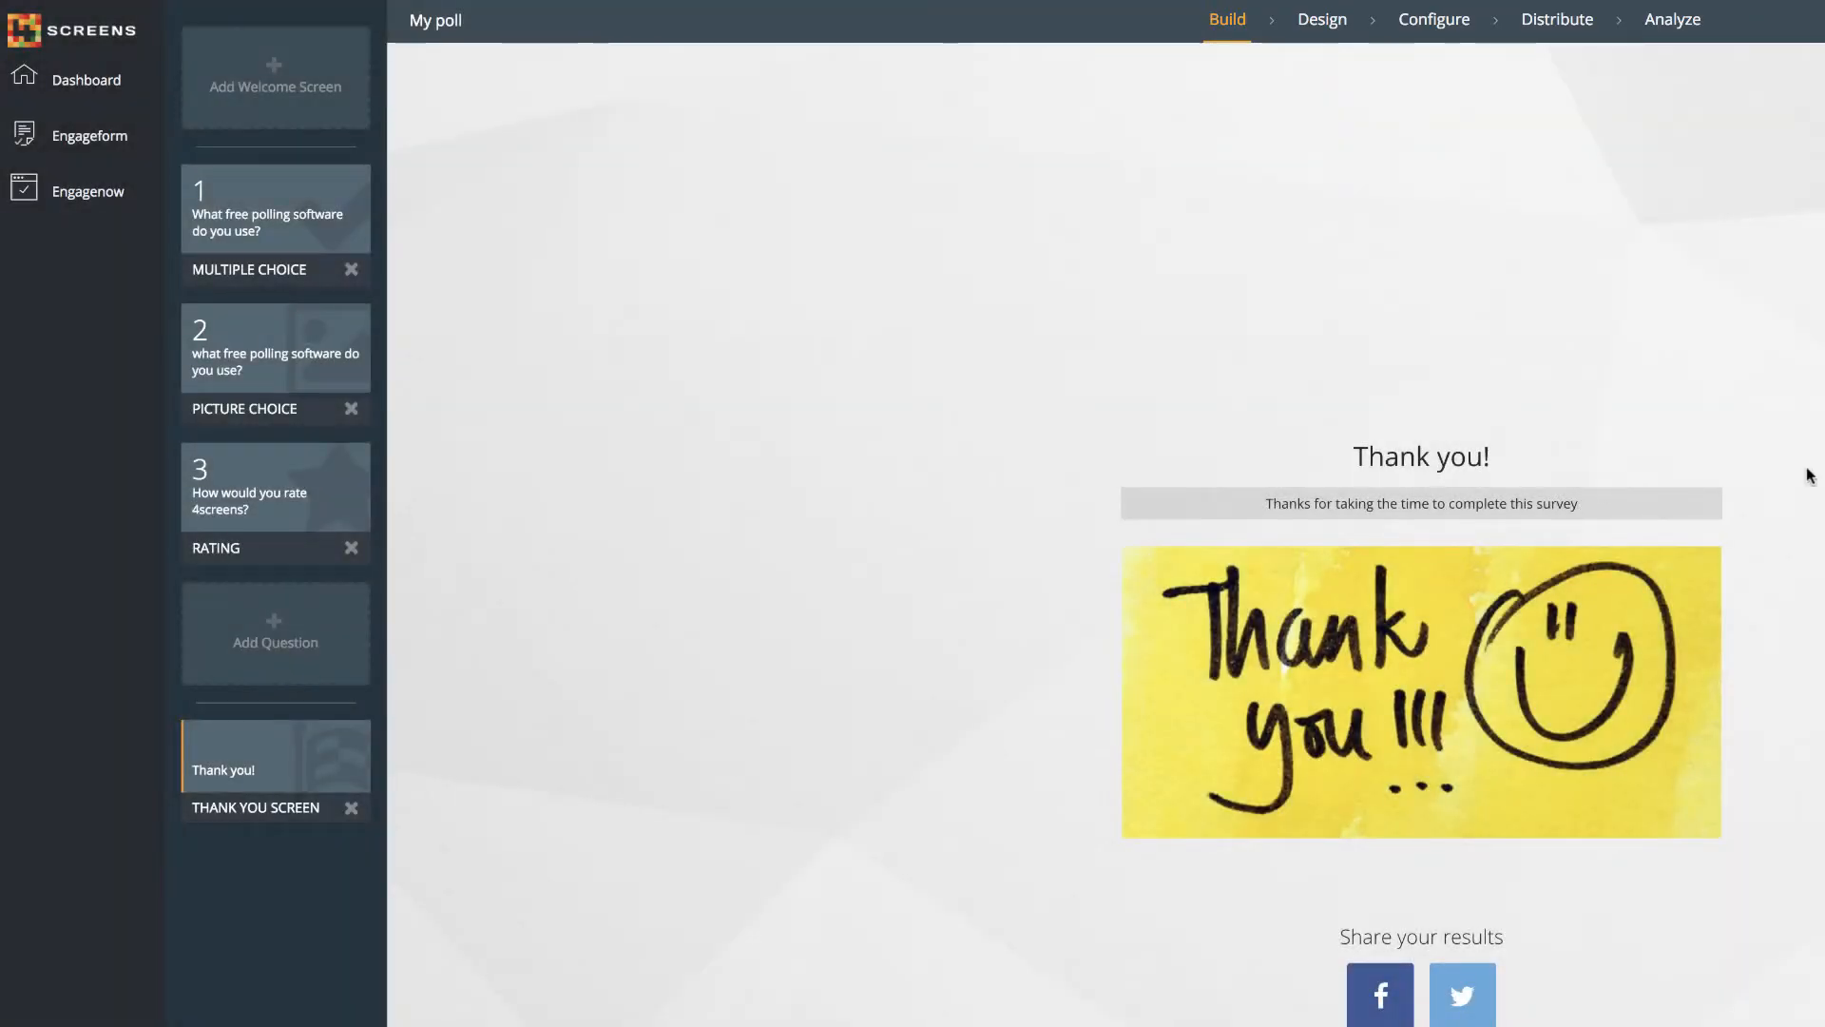
Step: Try the Music theme, apply Spirals instead, set its background blur to 10 and raise the brightness slightly
{"action": "left_click", "coordinate": [1326, 23]}
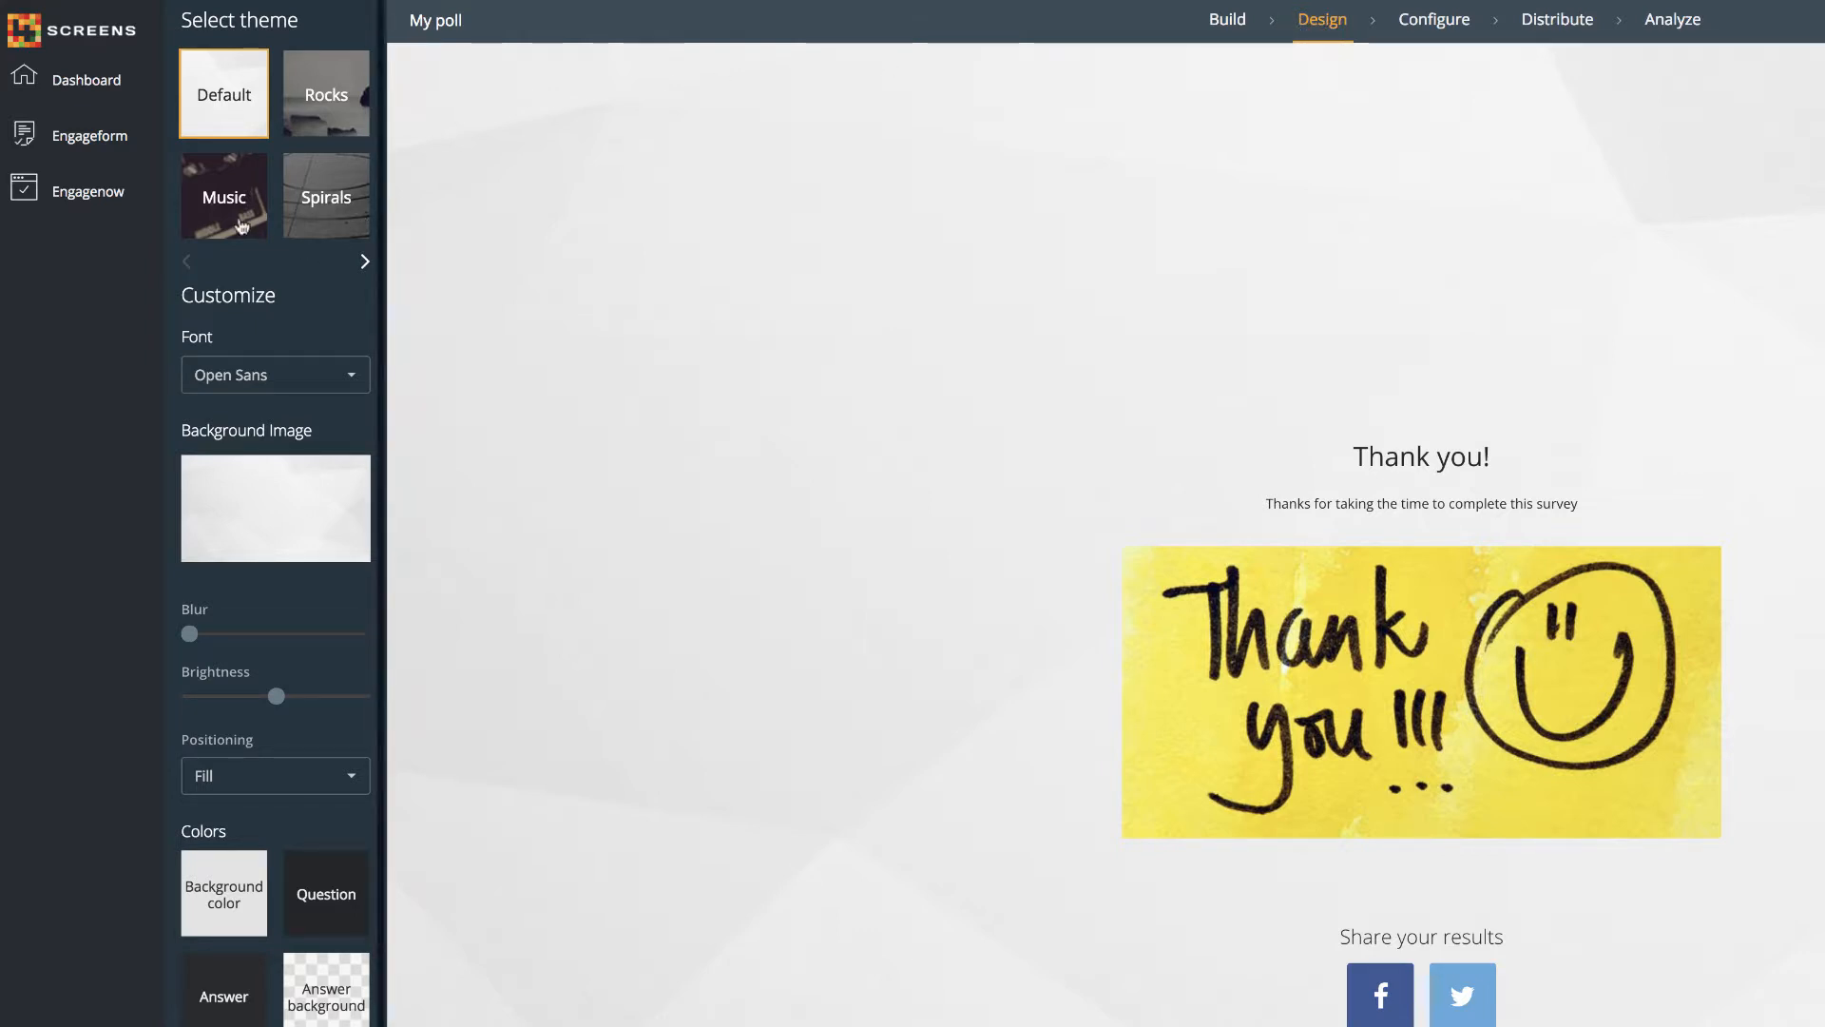
{"action": "left_click", "coordinate": [242, 226]}
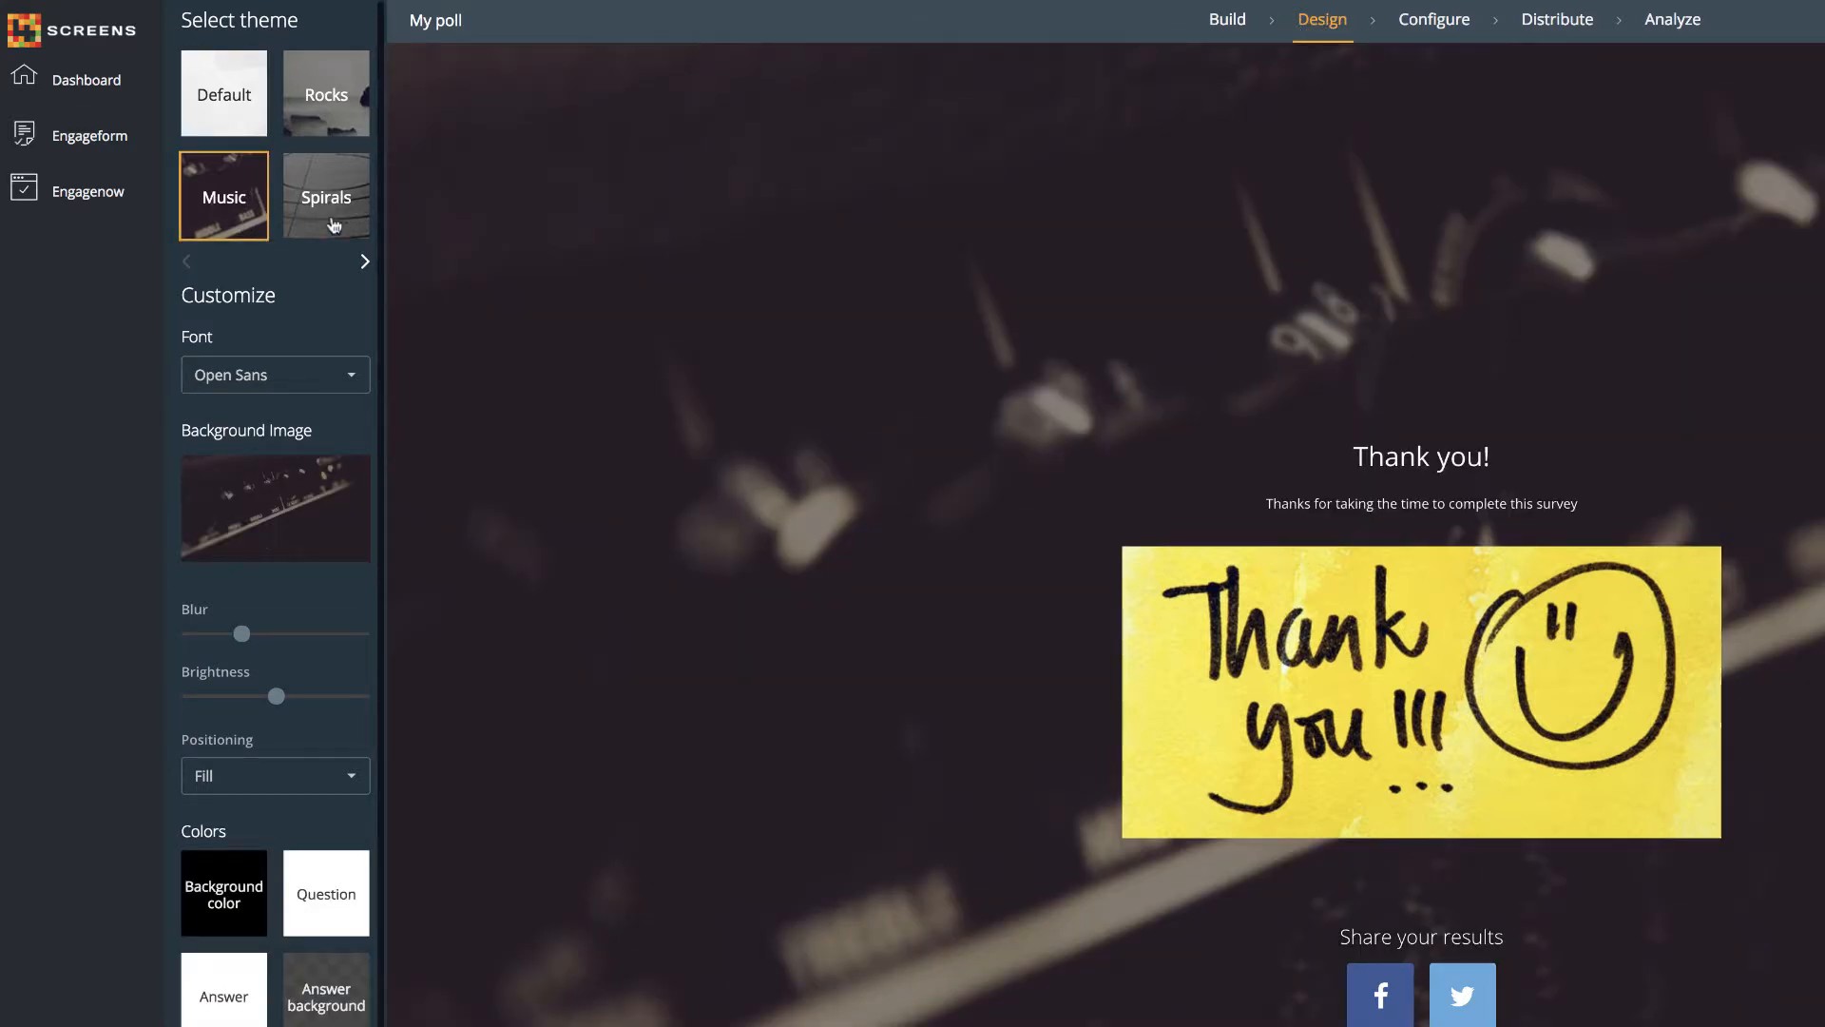
{"action": "left_click", "coordinate": [323, 238]}
{"action": "left_click", "coordinate": [363, 264]}
{"action": "left_click", "coordinate": [363, 264]}
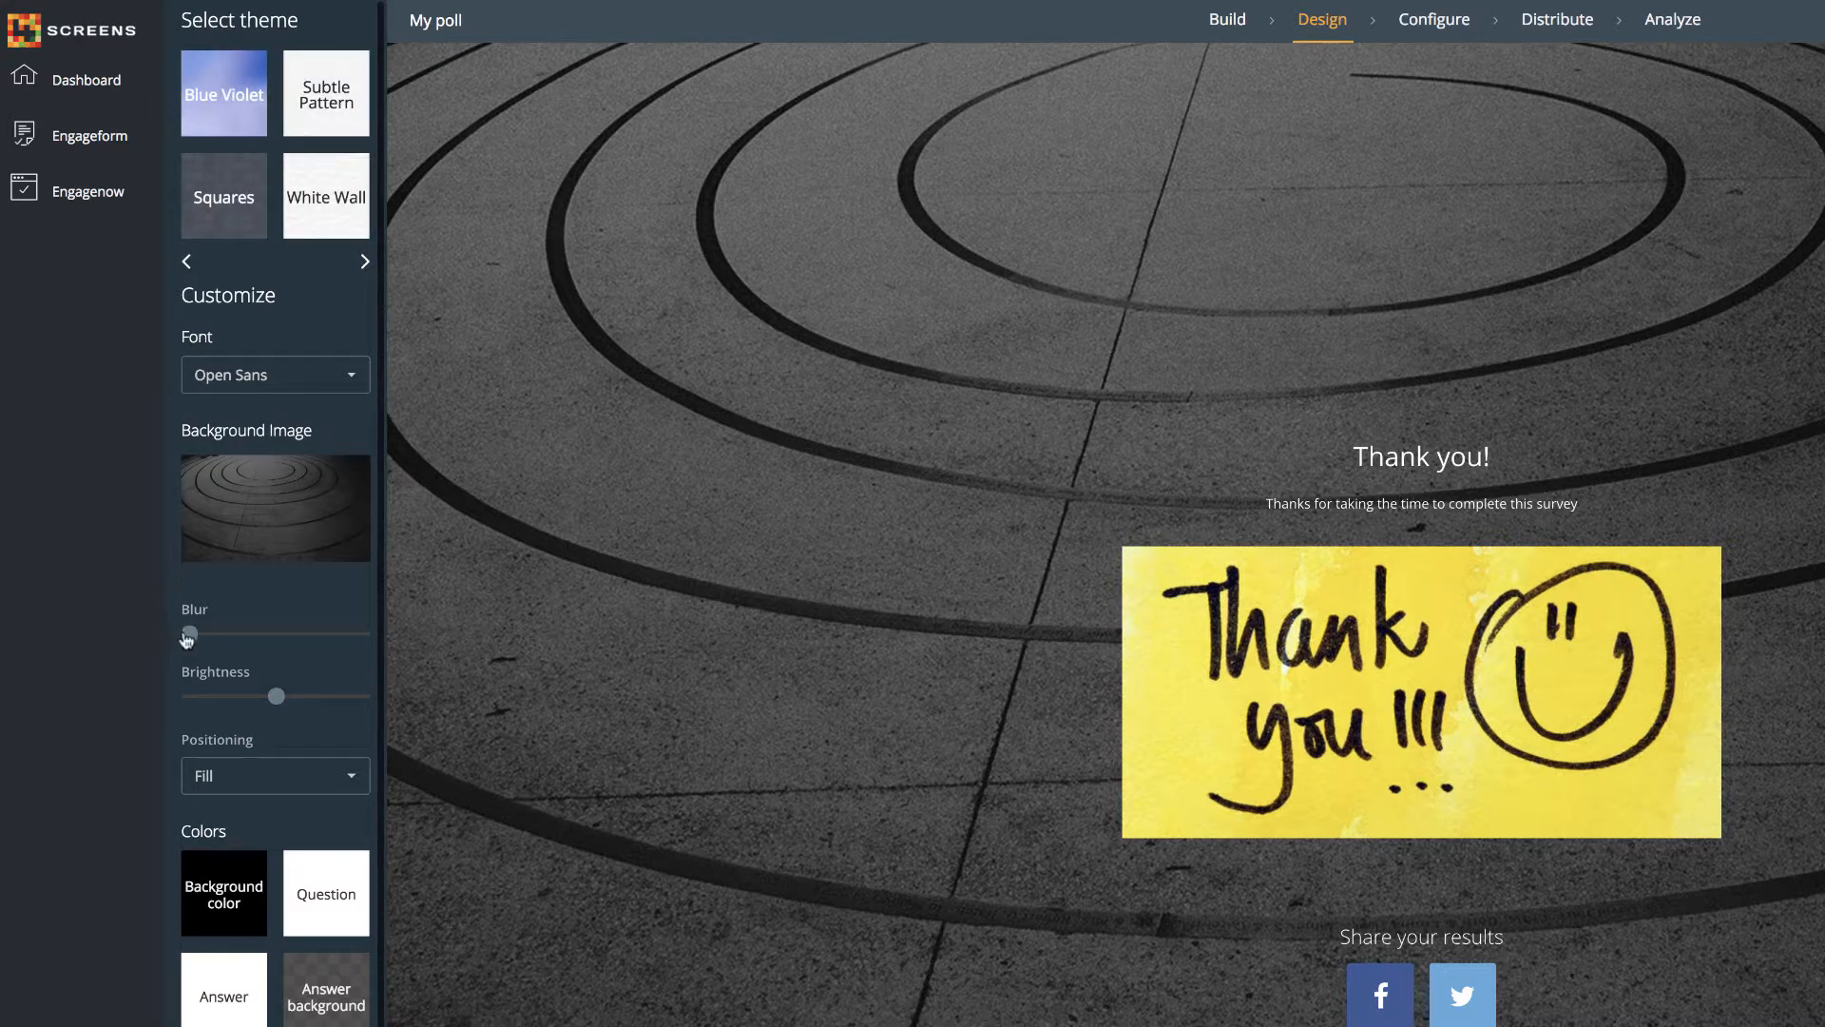
{"action": "left_click_drag", "start_coordinate": [191, 635], "coordinate": [364, 651]}
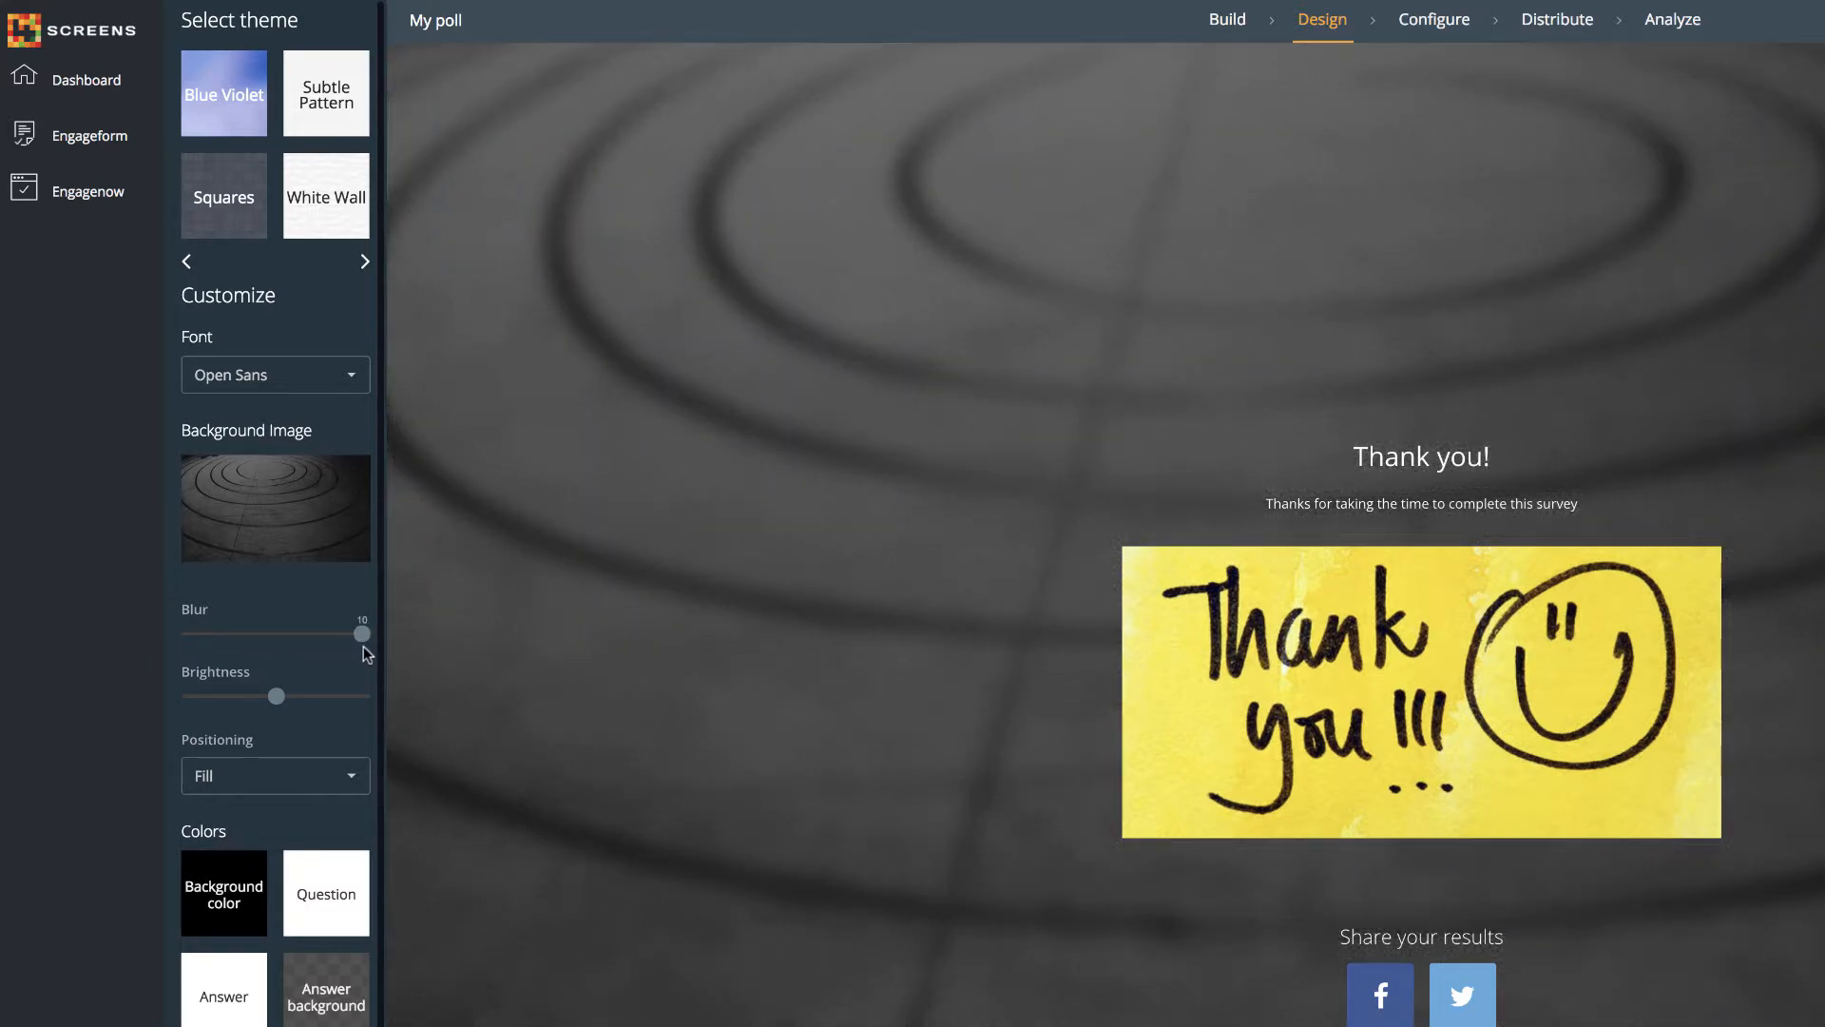
{"action": "left_click_drag", "start_coordinate": [282, 701], "coordinate": [301, 708]}
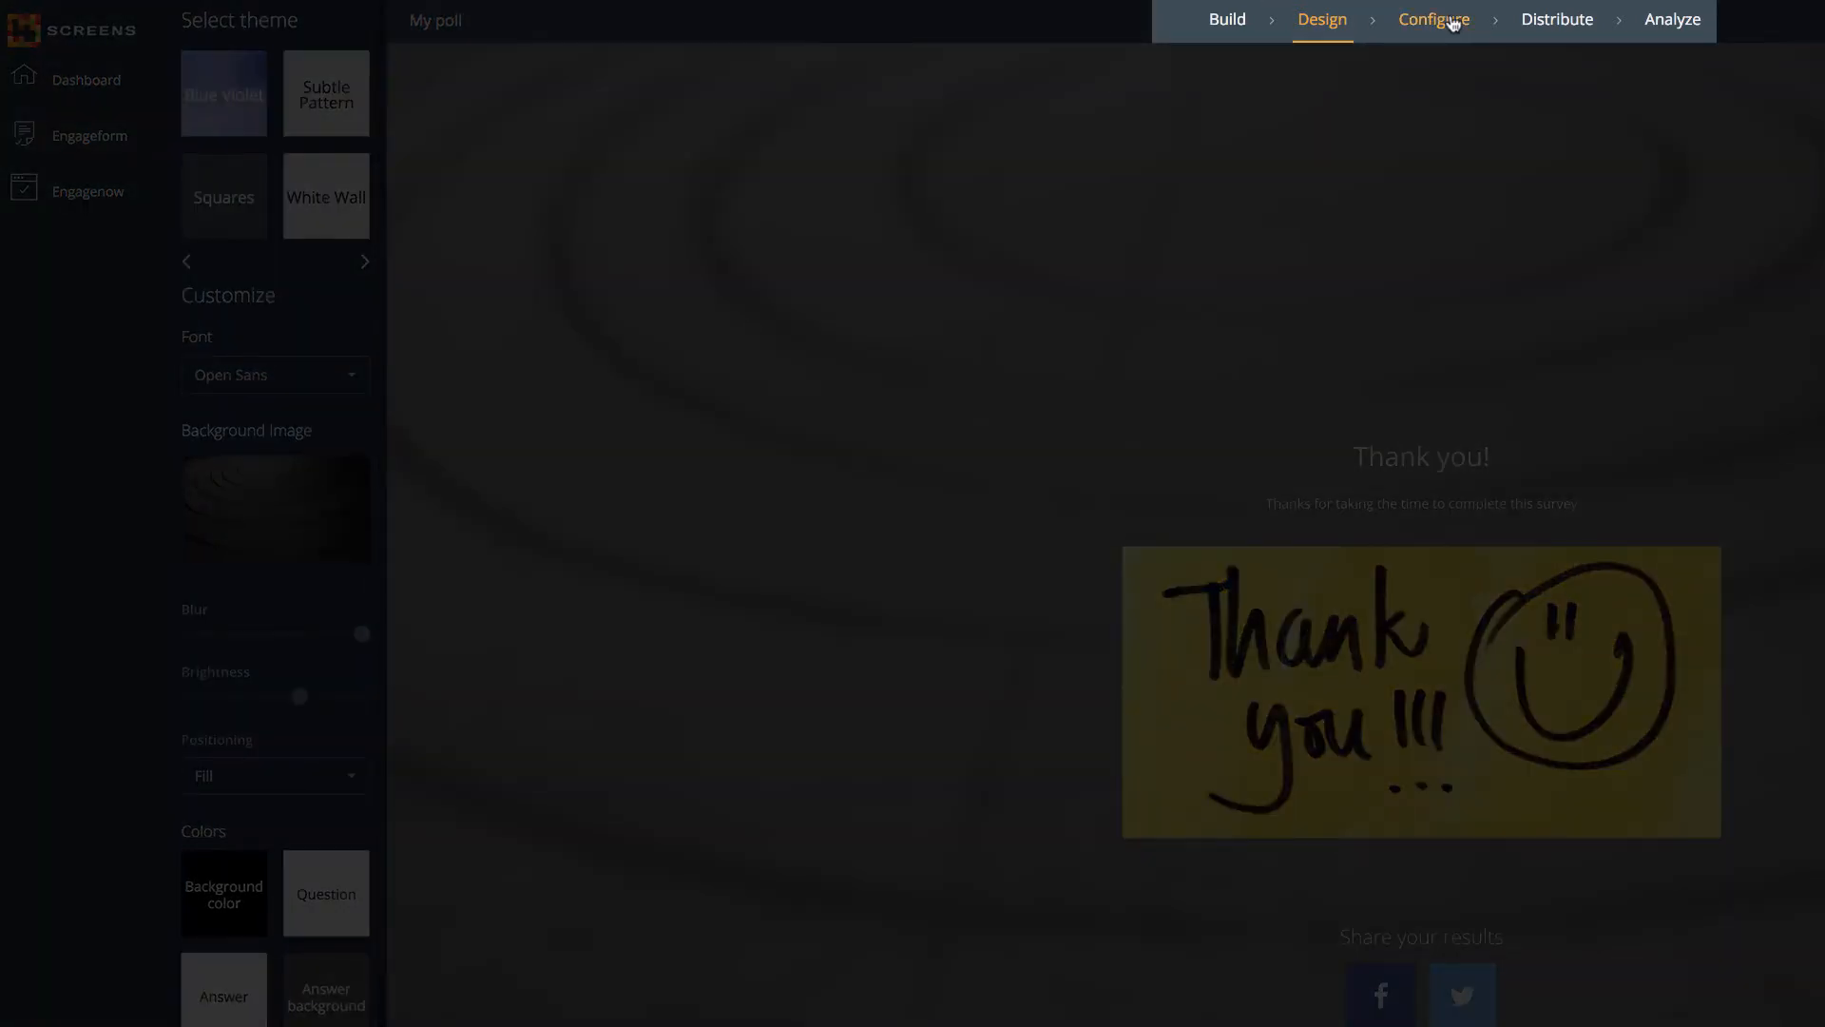
Step: Allow users to change their answers after select, and use 1174px-University_of_East_London_Student_Housing.jpg as the social share picture
{"action": "left_click", "coordinate": [1454, 23]}
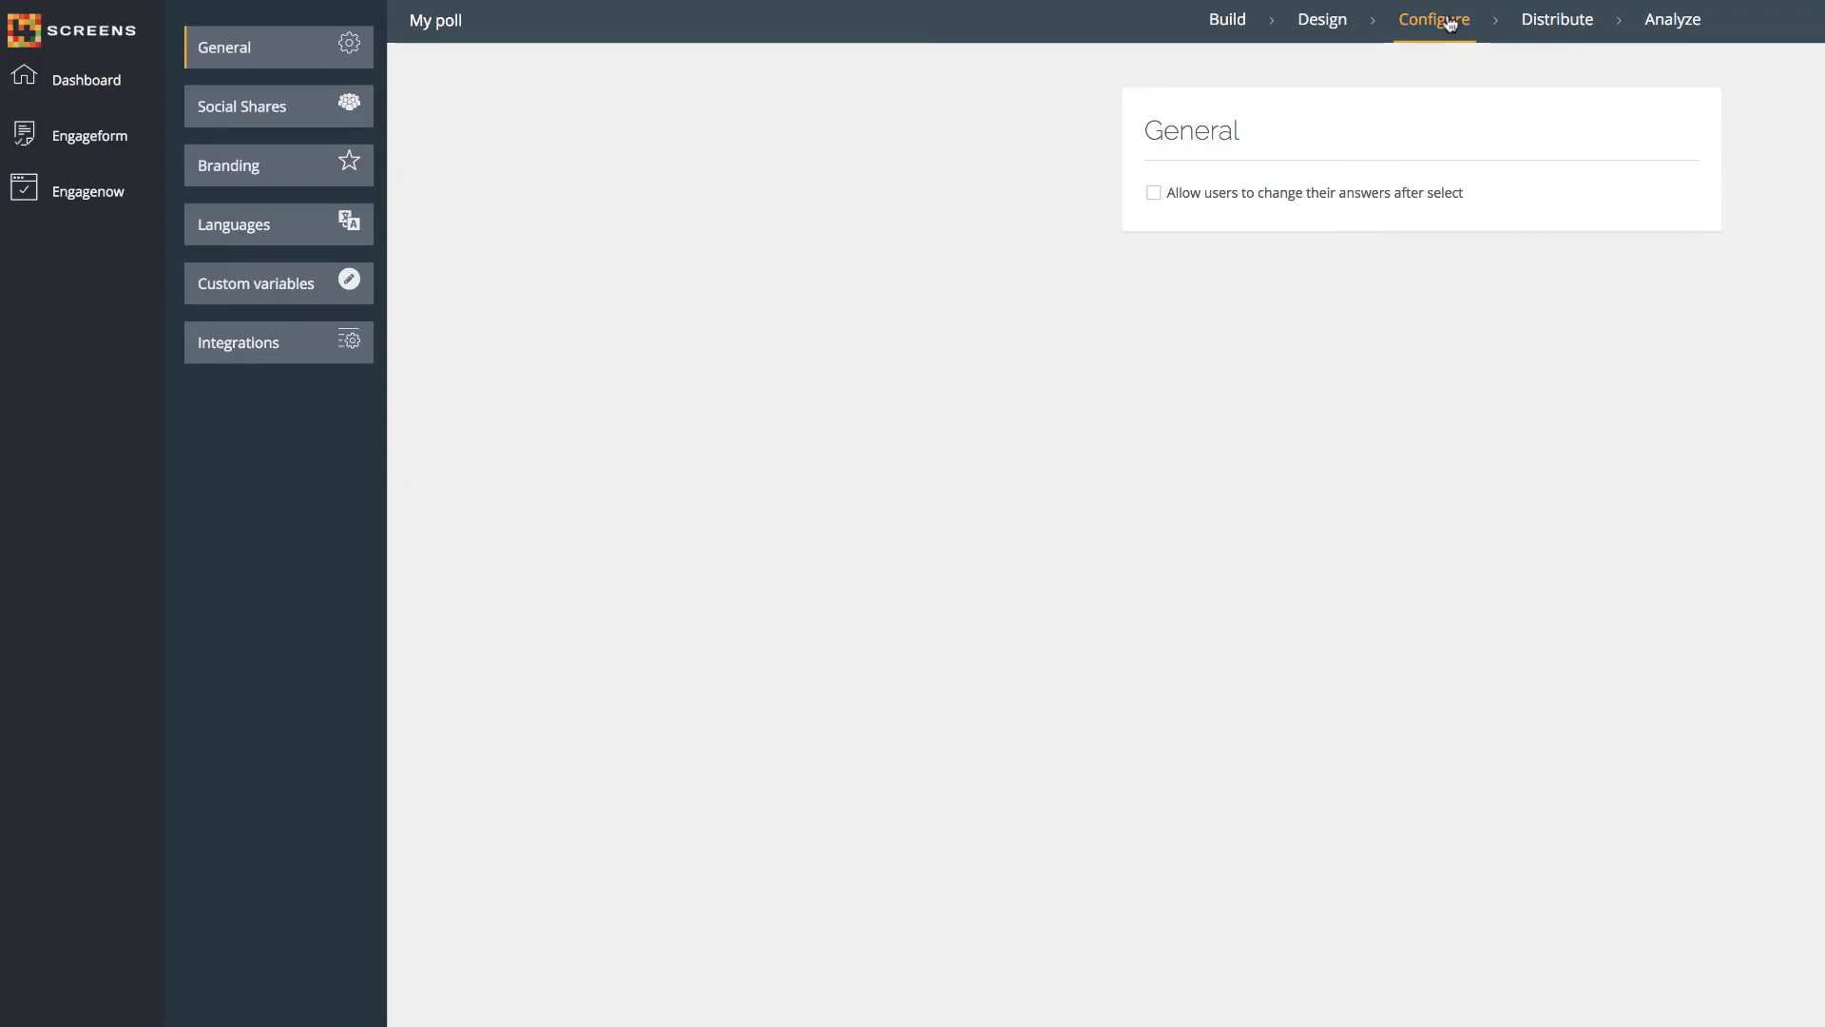
{"action": "left_click", "coordinate": [1154, 195]}
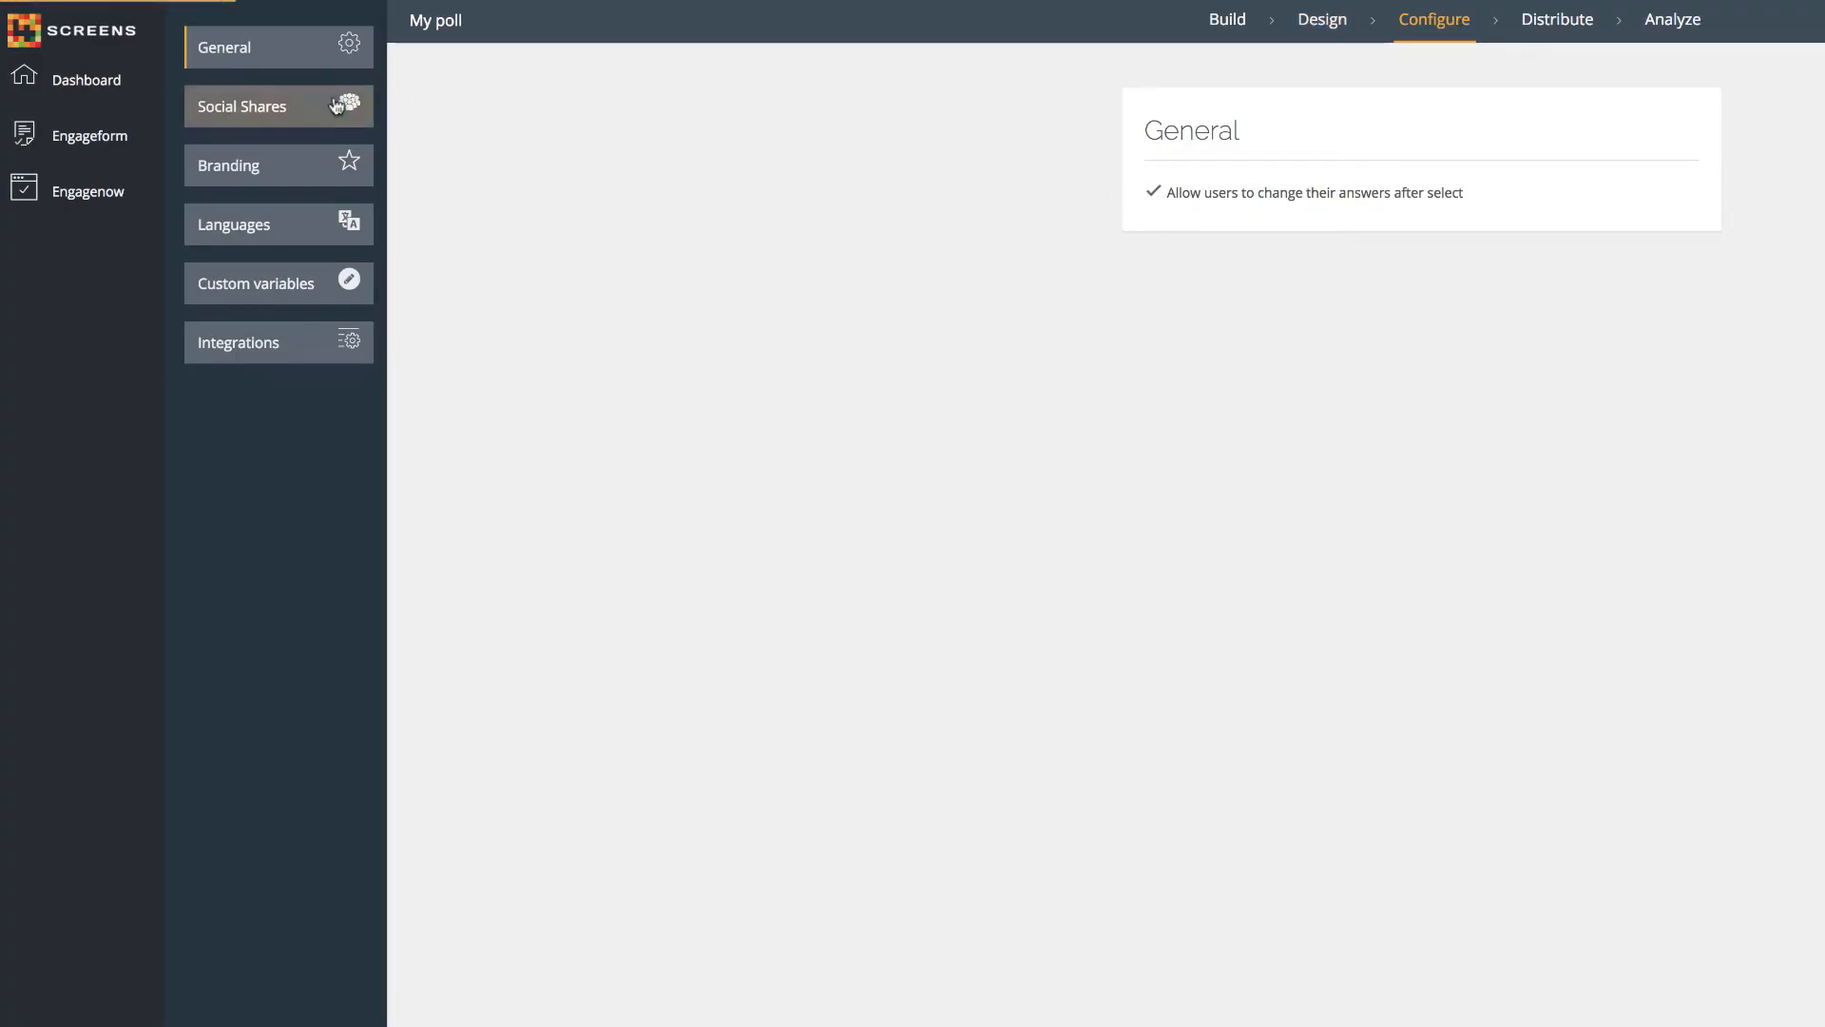
{"action": "left_click", "coordinate": [290, 110]}
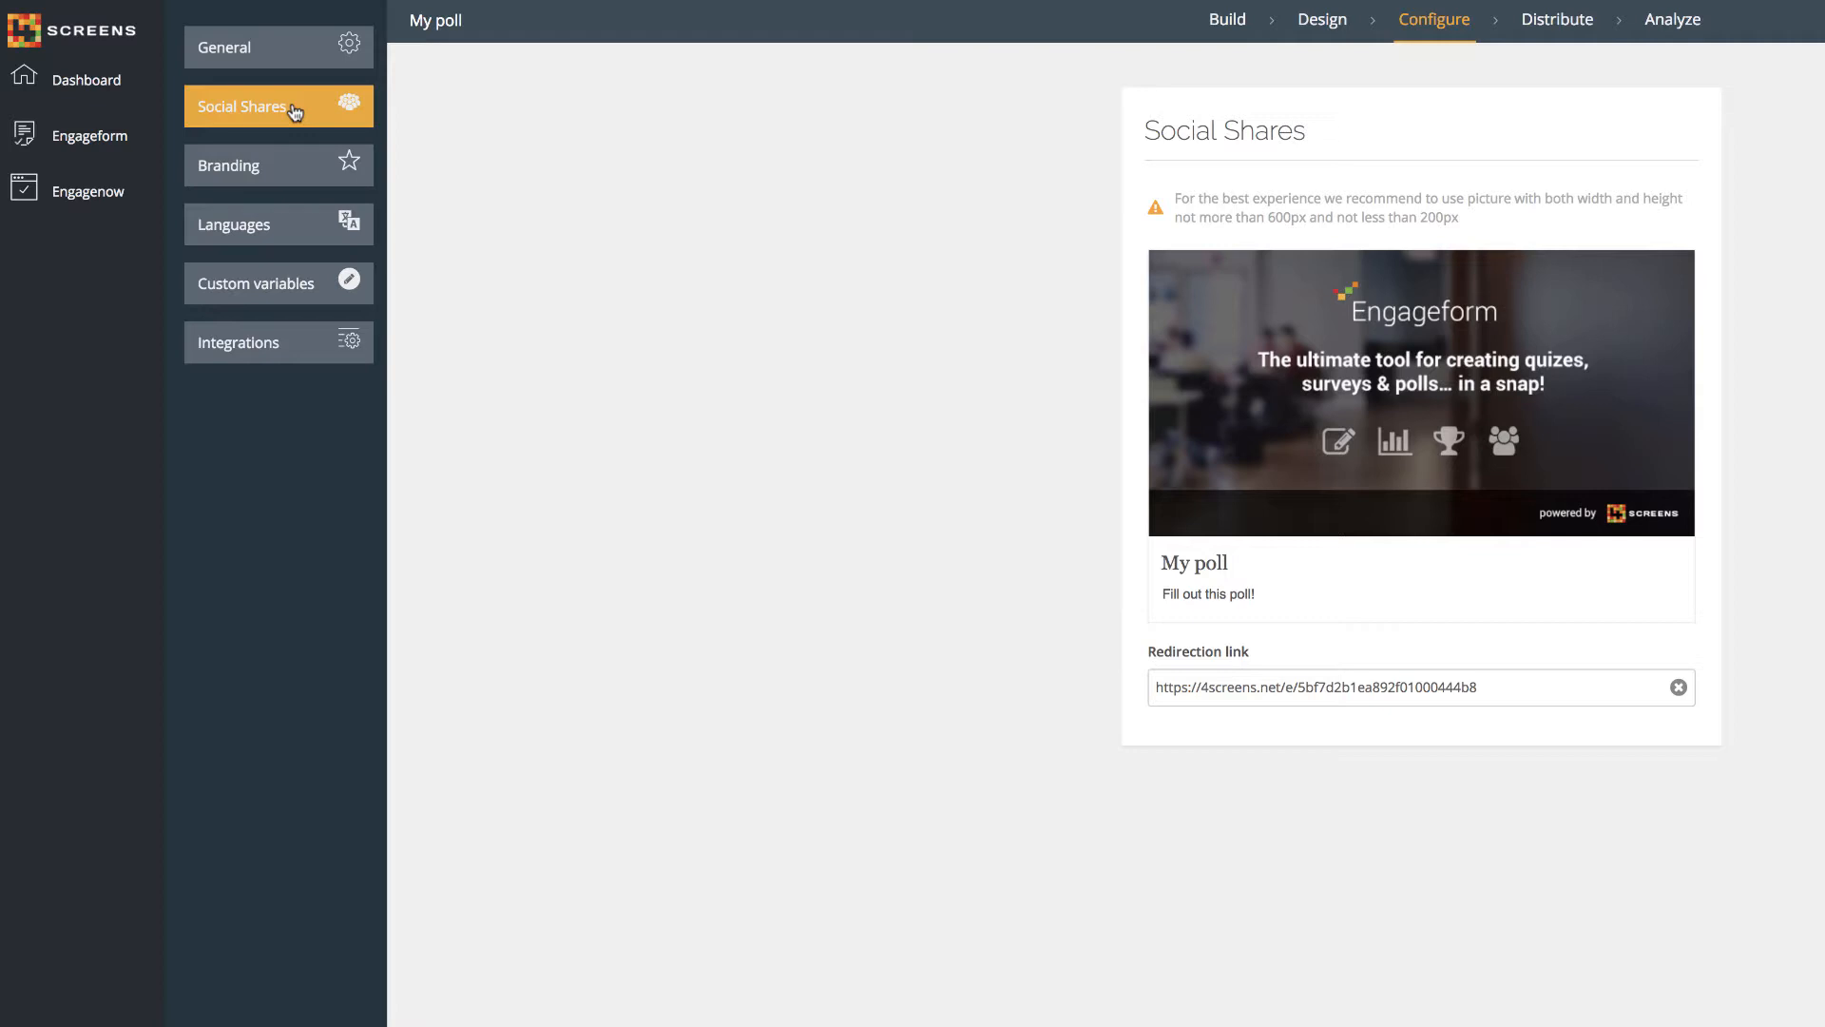
{"action": "left_click", "coordinate": [1293, 300]}
{"action": "left_click", "coordinate": [663, 50]}
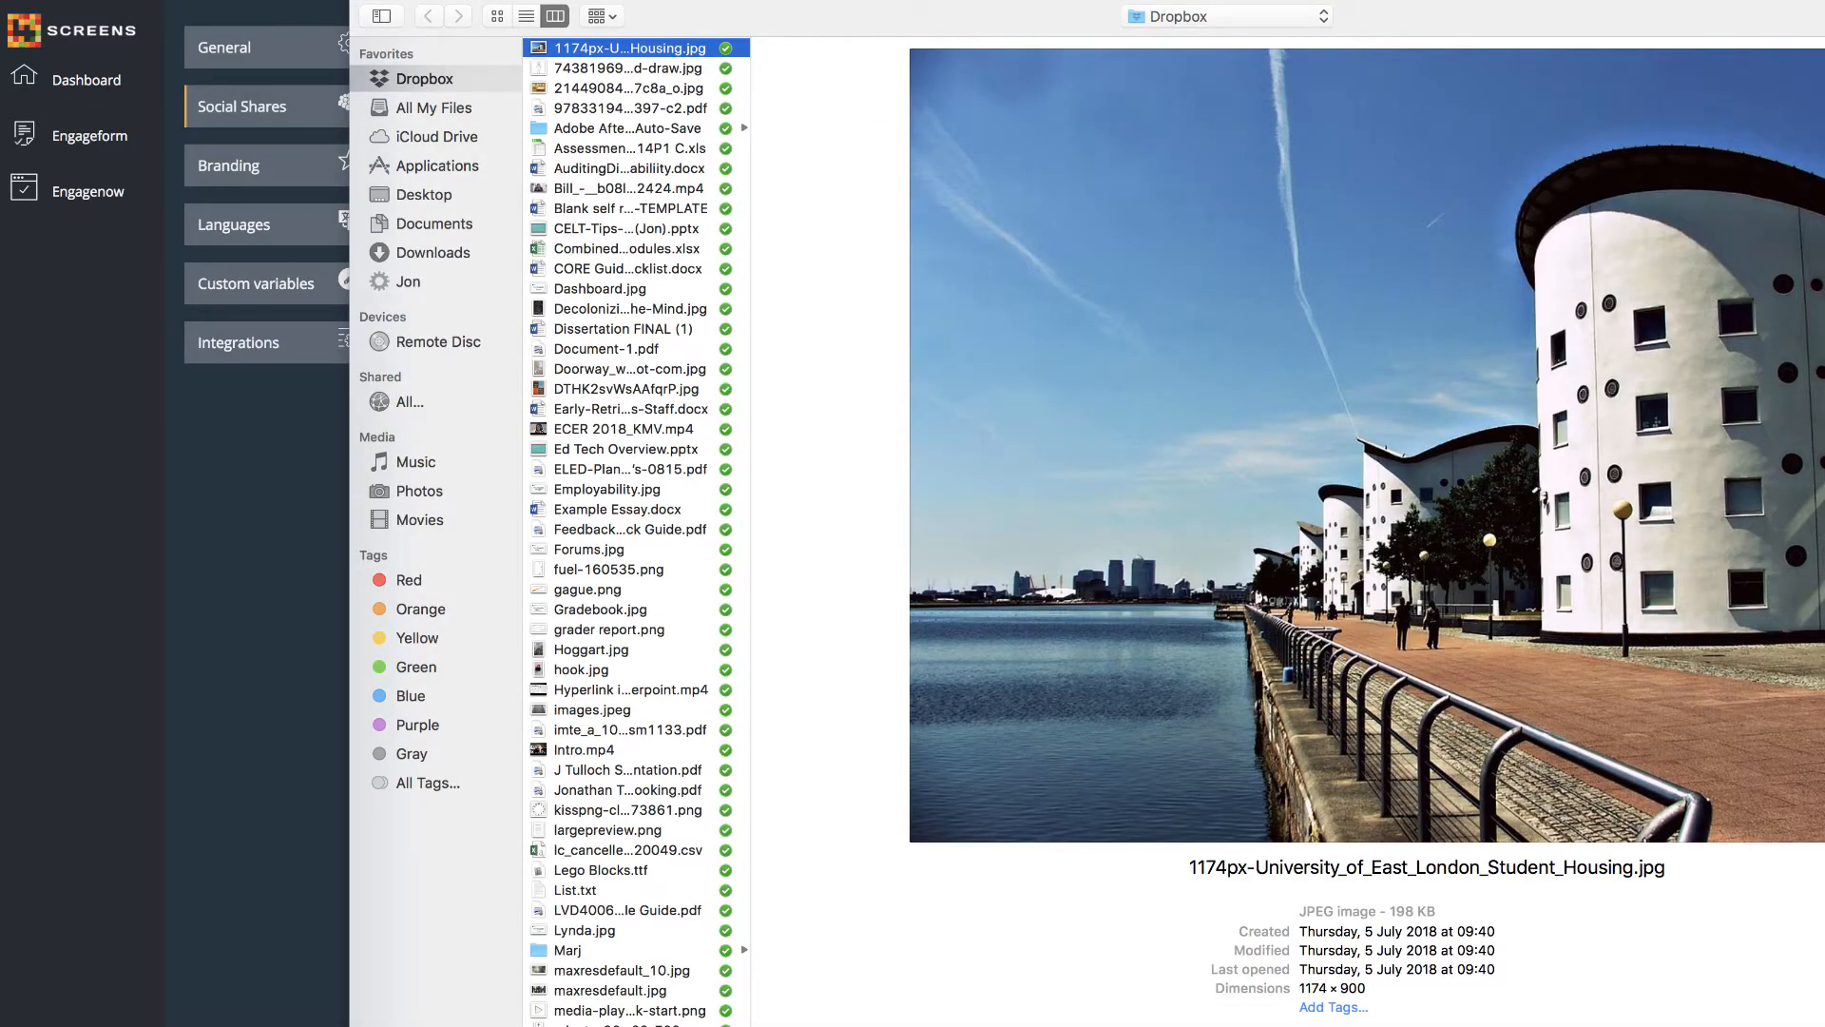
{"action": "double_click", "coordinate": [663, 49]}
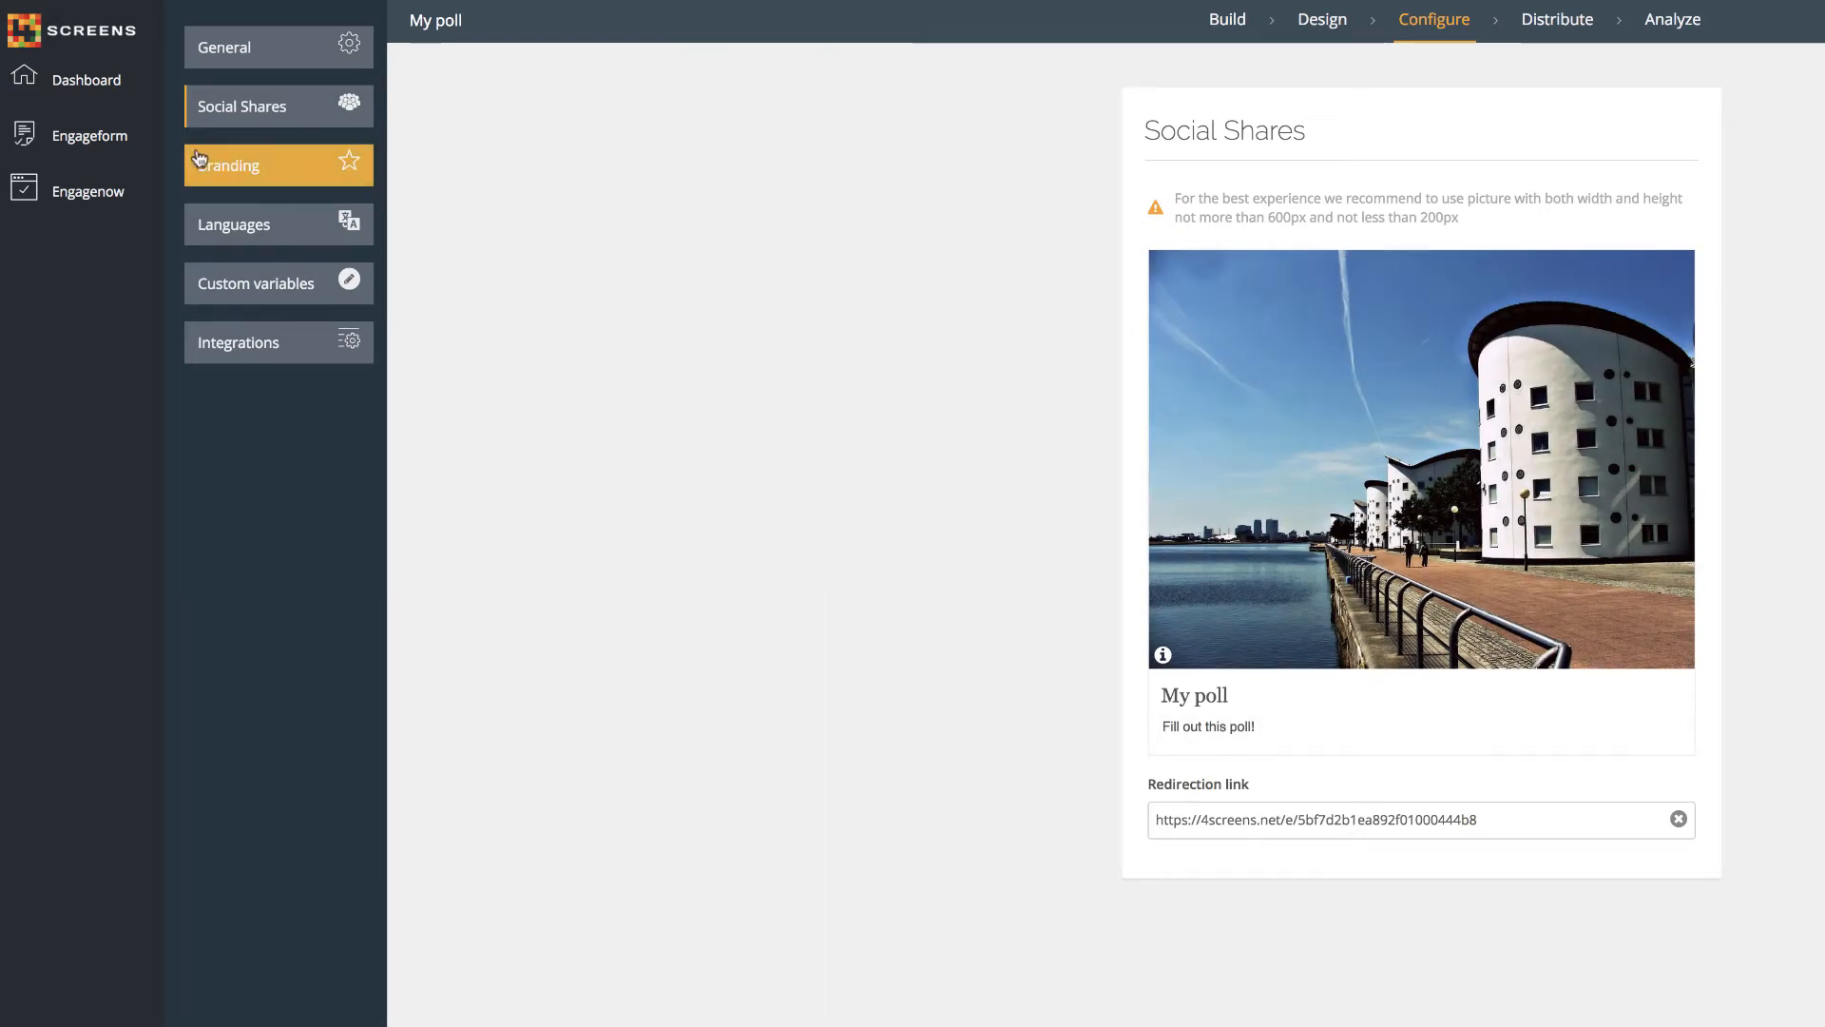
Step: Look through the poll's branding, languages, custom variables and integrations settings
{"action": "left_click", "coordinate": [213, 165]}
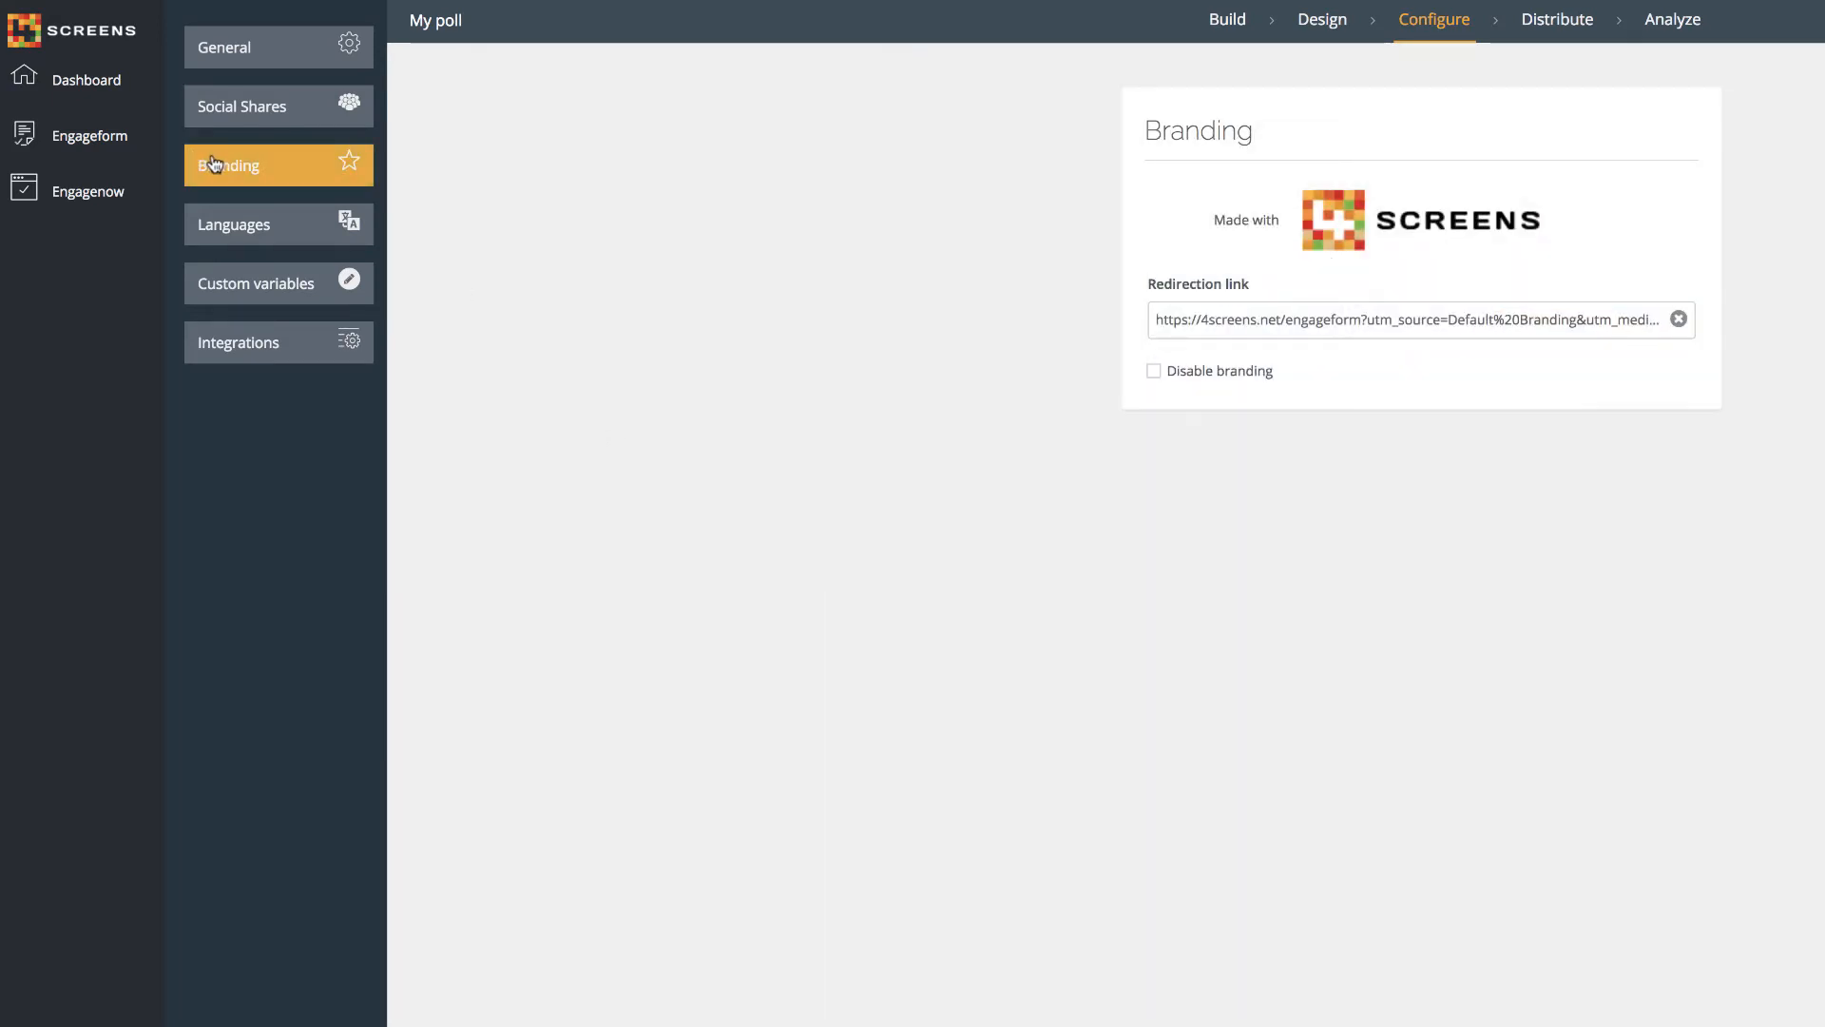
{"action": "left_click", "coordinate": [219, 224]}
{"action": "left_click", "coordinate": [231, 291]}
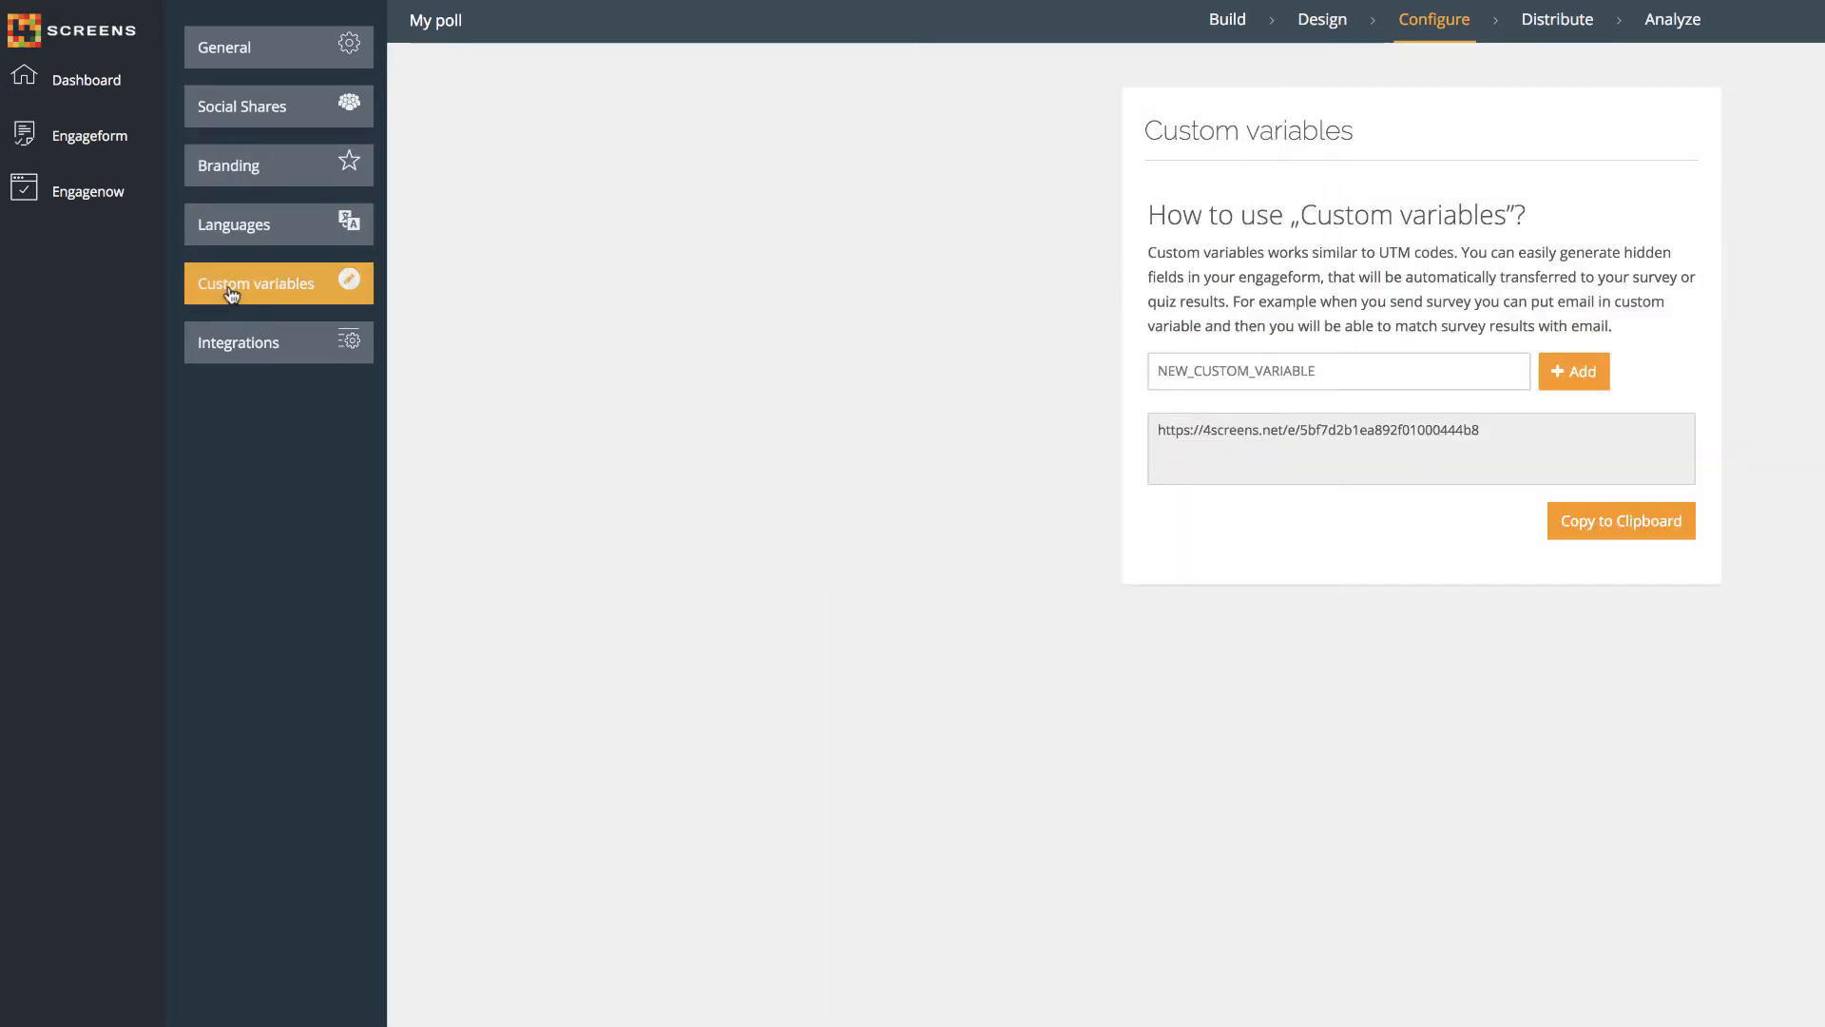
{"action": "left_click", "coordinate": [240, 344]}
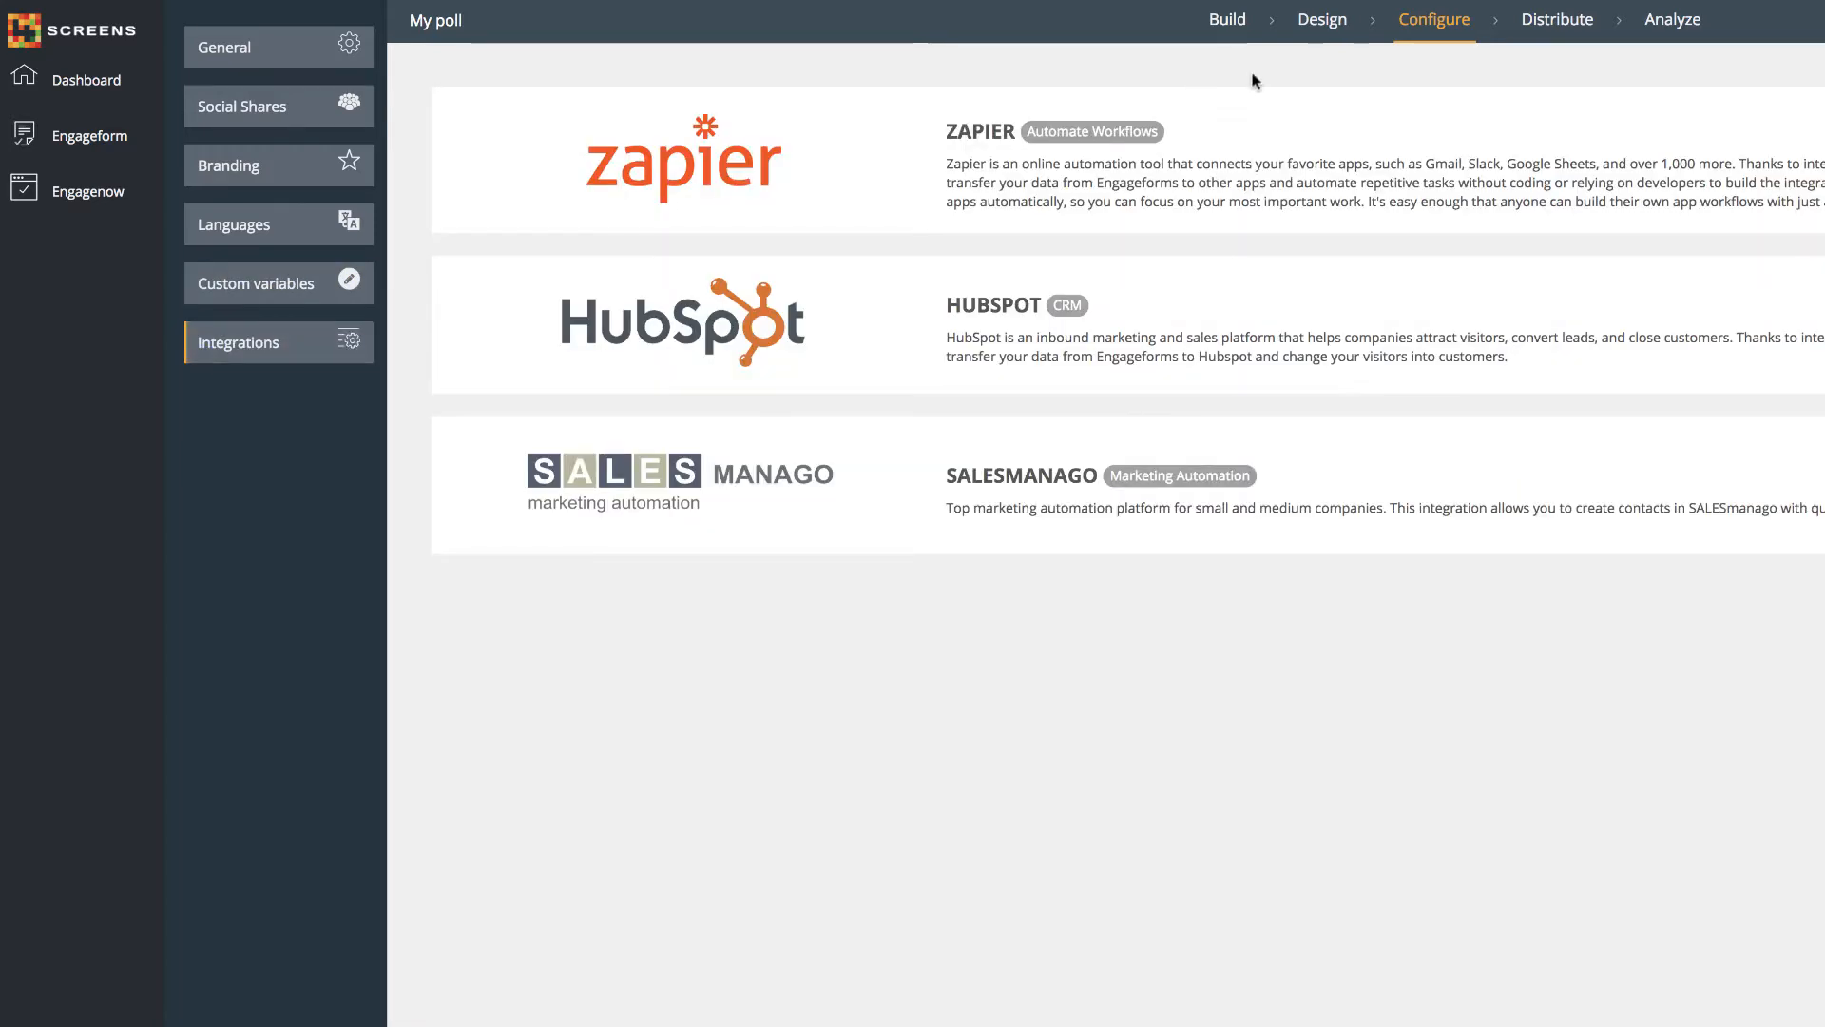
Step: Review the poll's URL and QR code sharing options, and copy its embed code
{"action": "left_click", "coordinate": [1567, 20]}
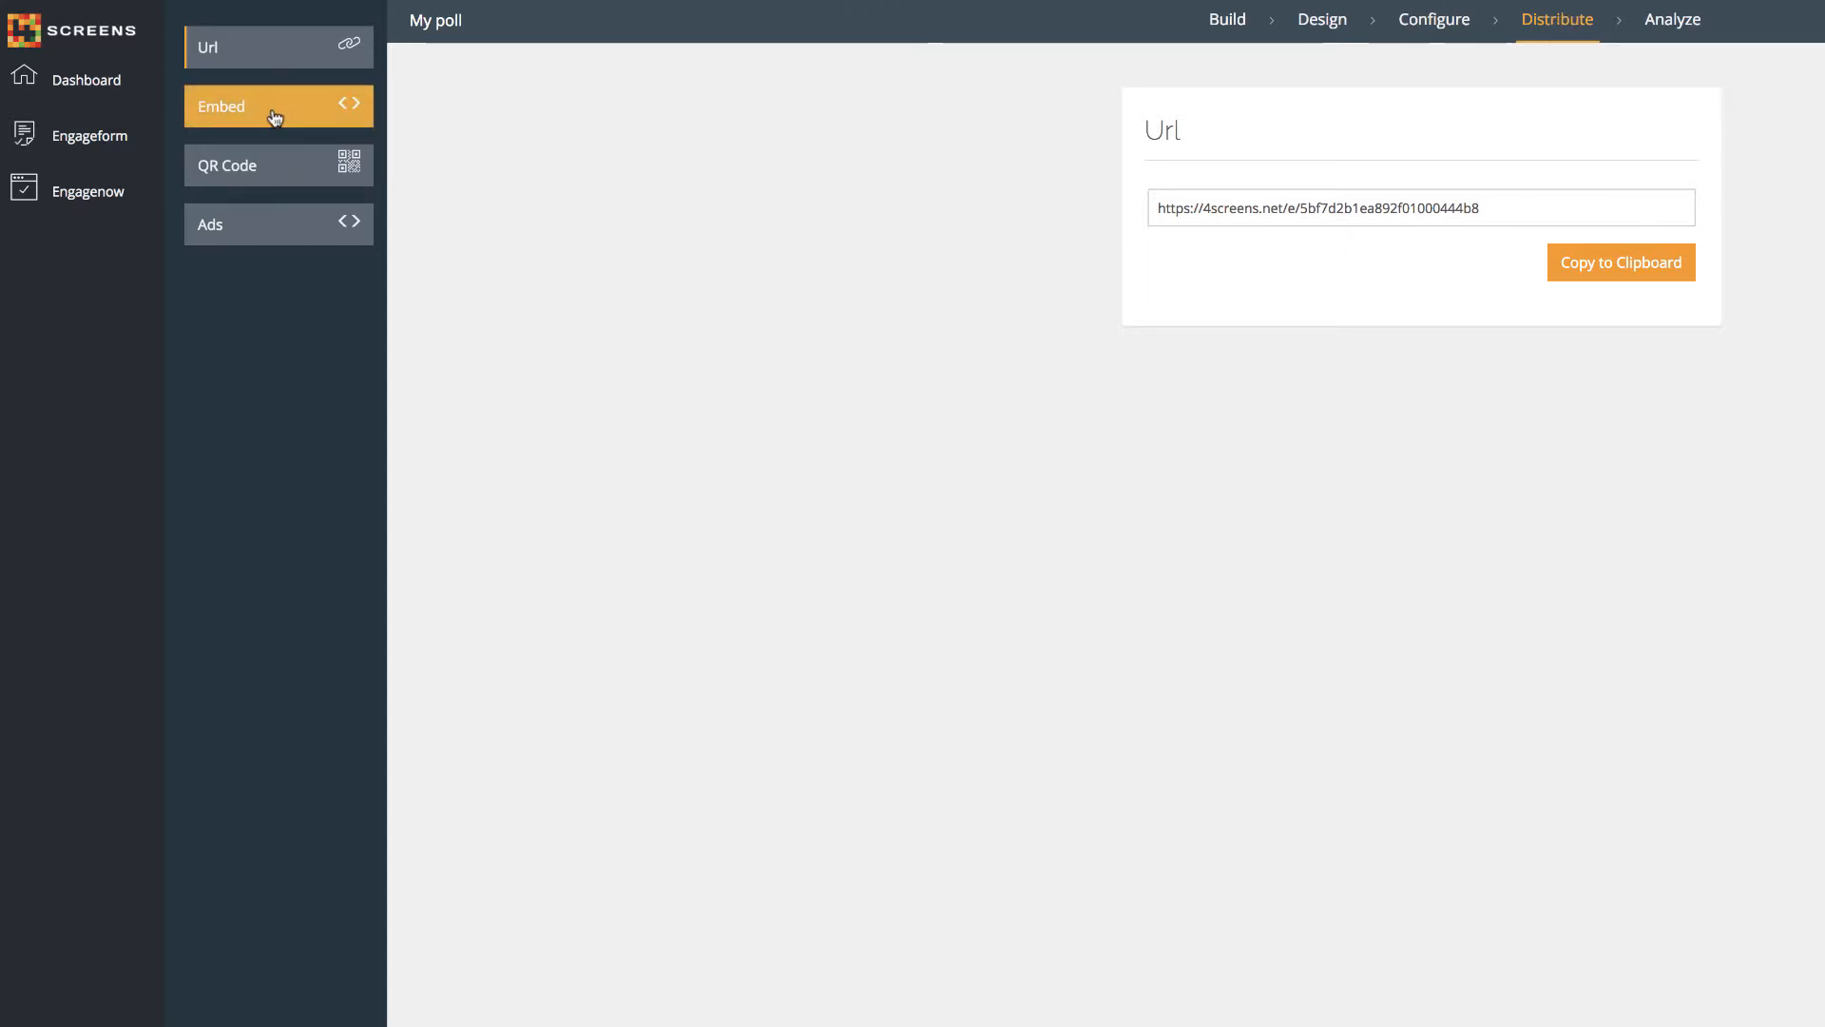
{"action": "left_click", "coordinate": [257, 167]}
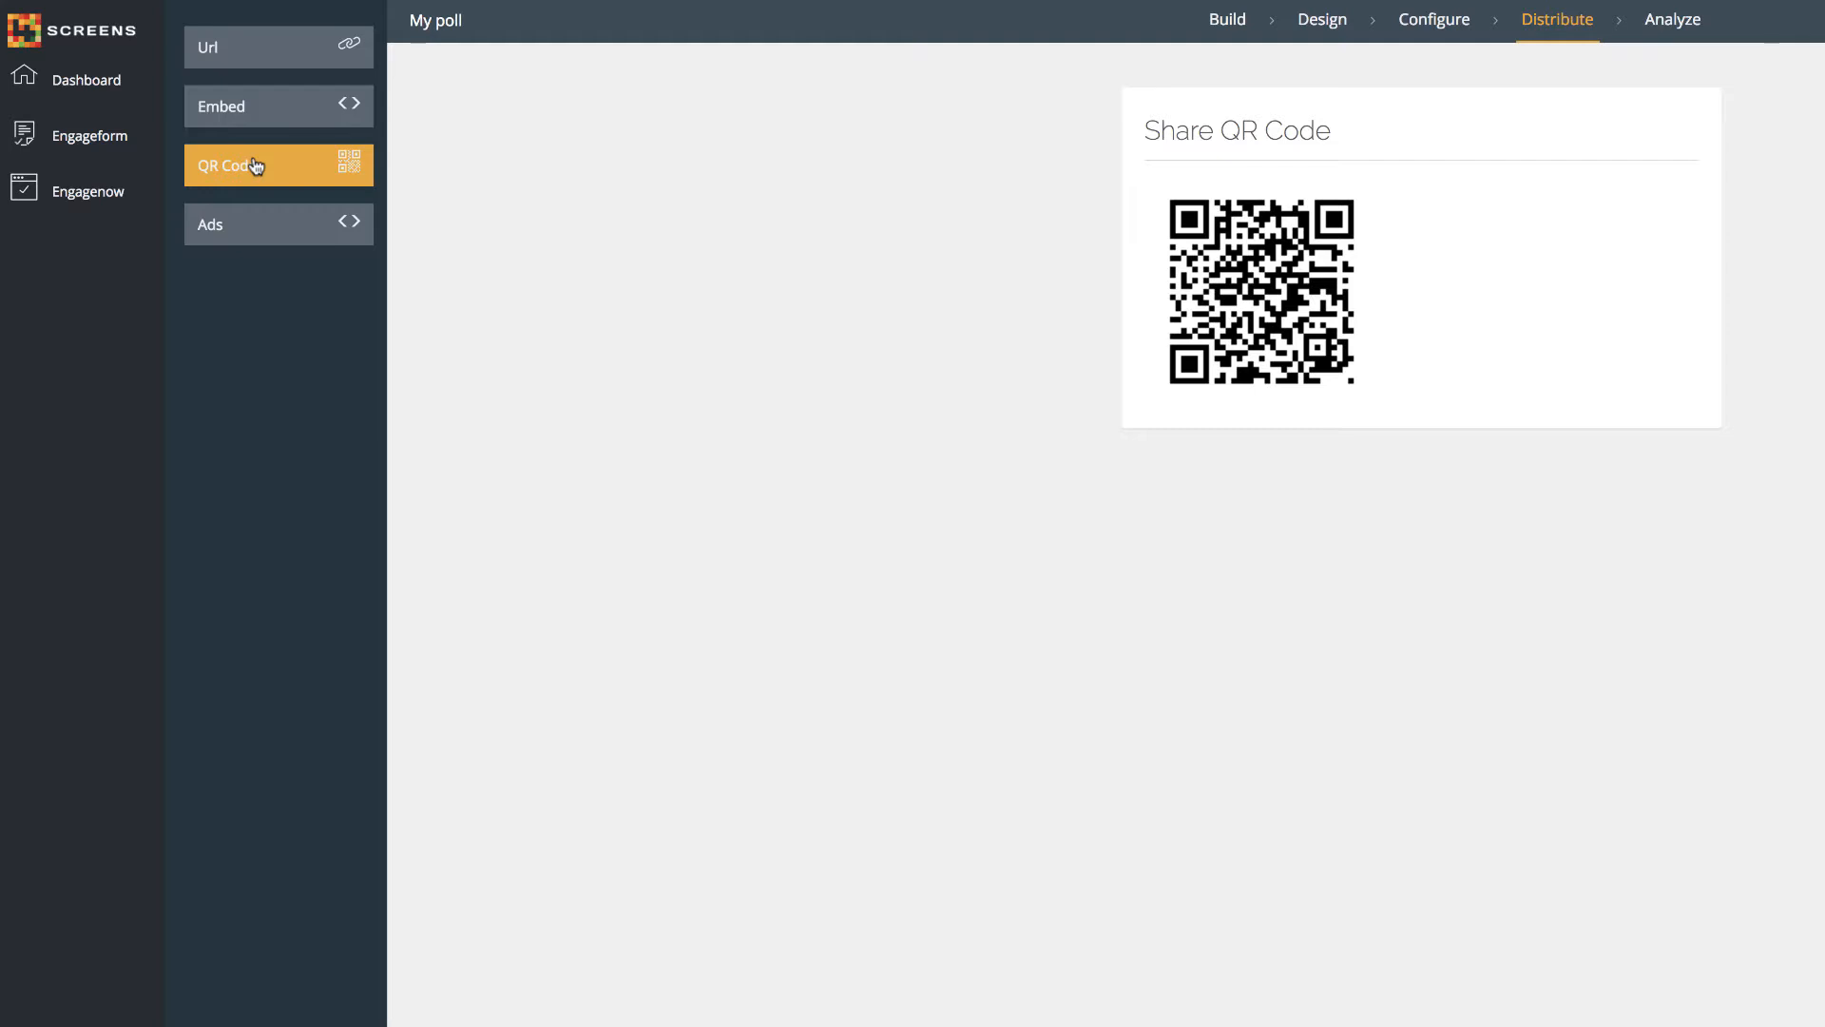
{"action": "left_click", "coordinate": [266, 112]}
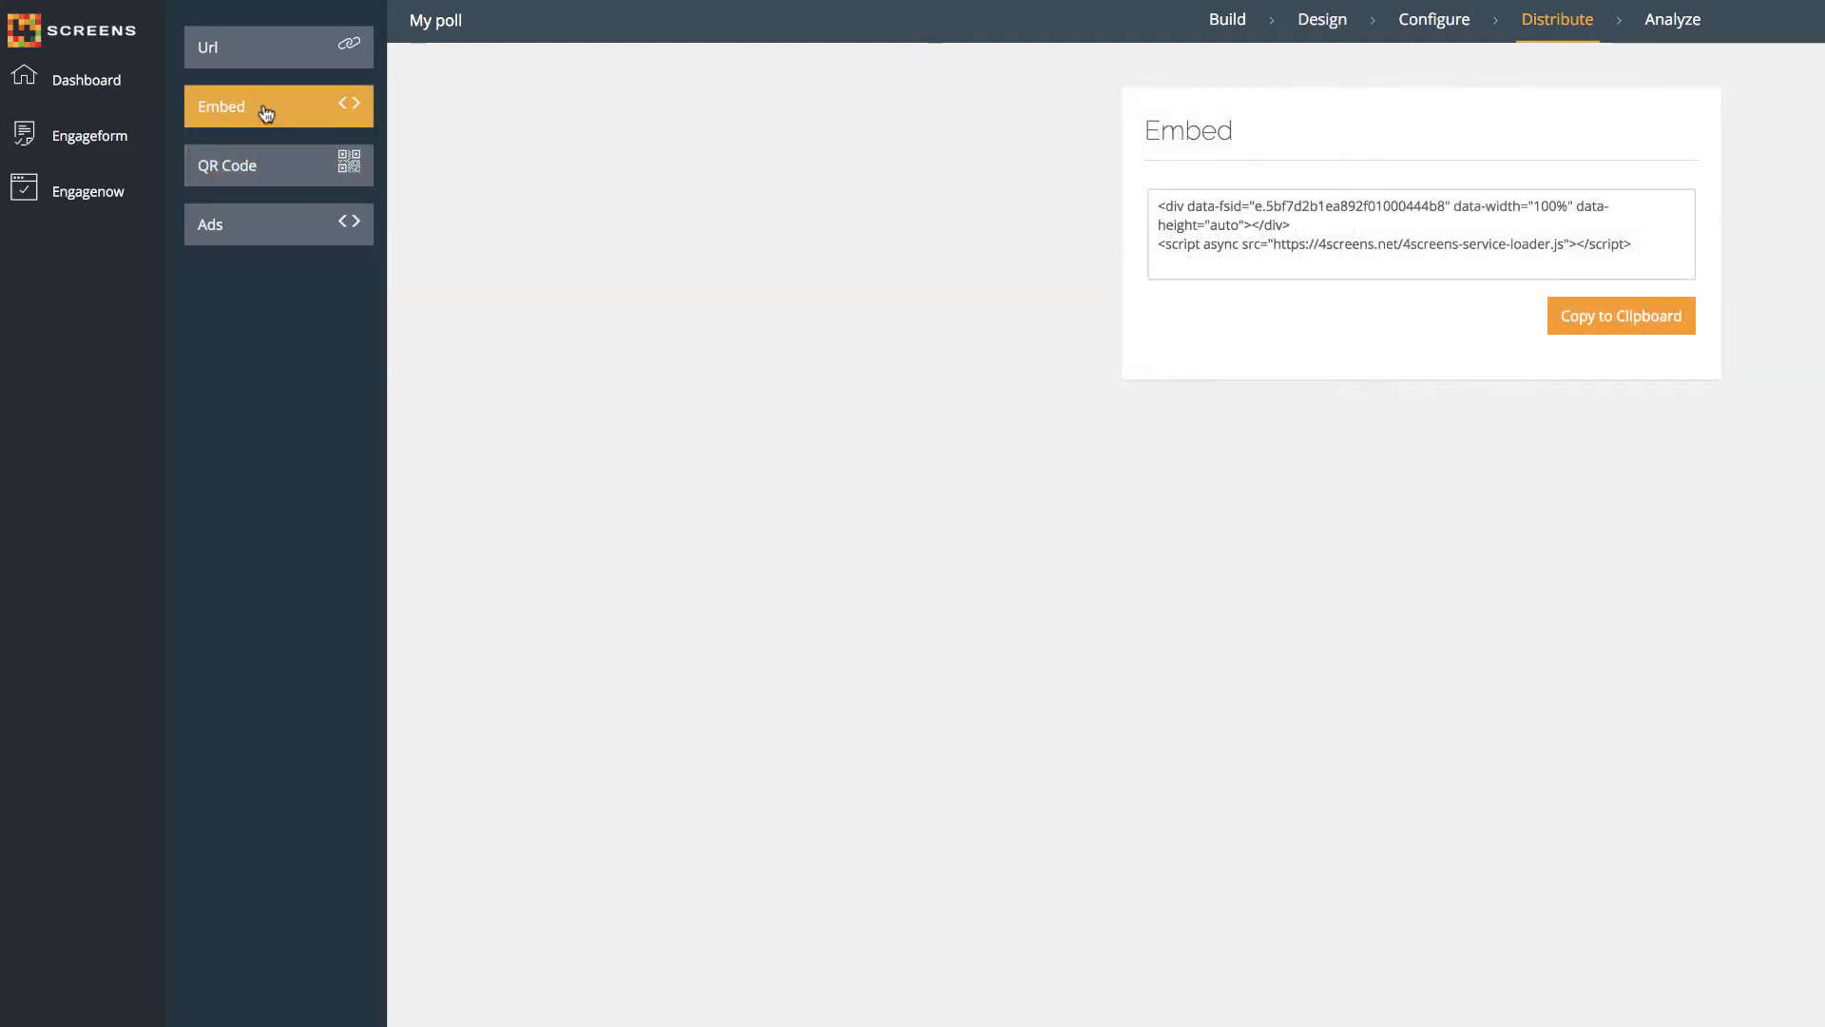
{"action": "left_click", "coordinate": [1257, 219]}
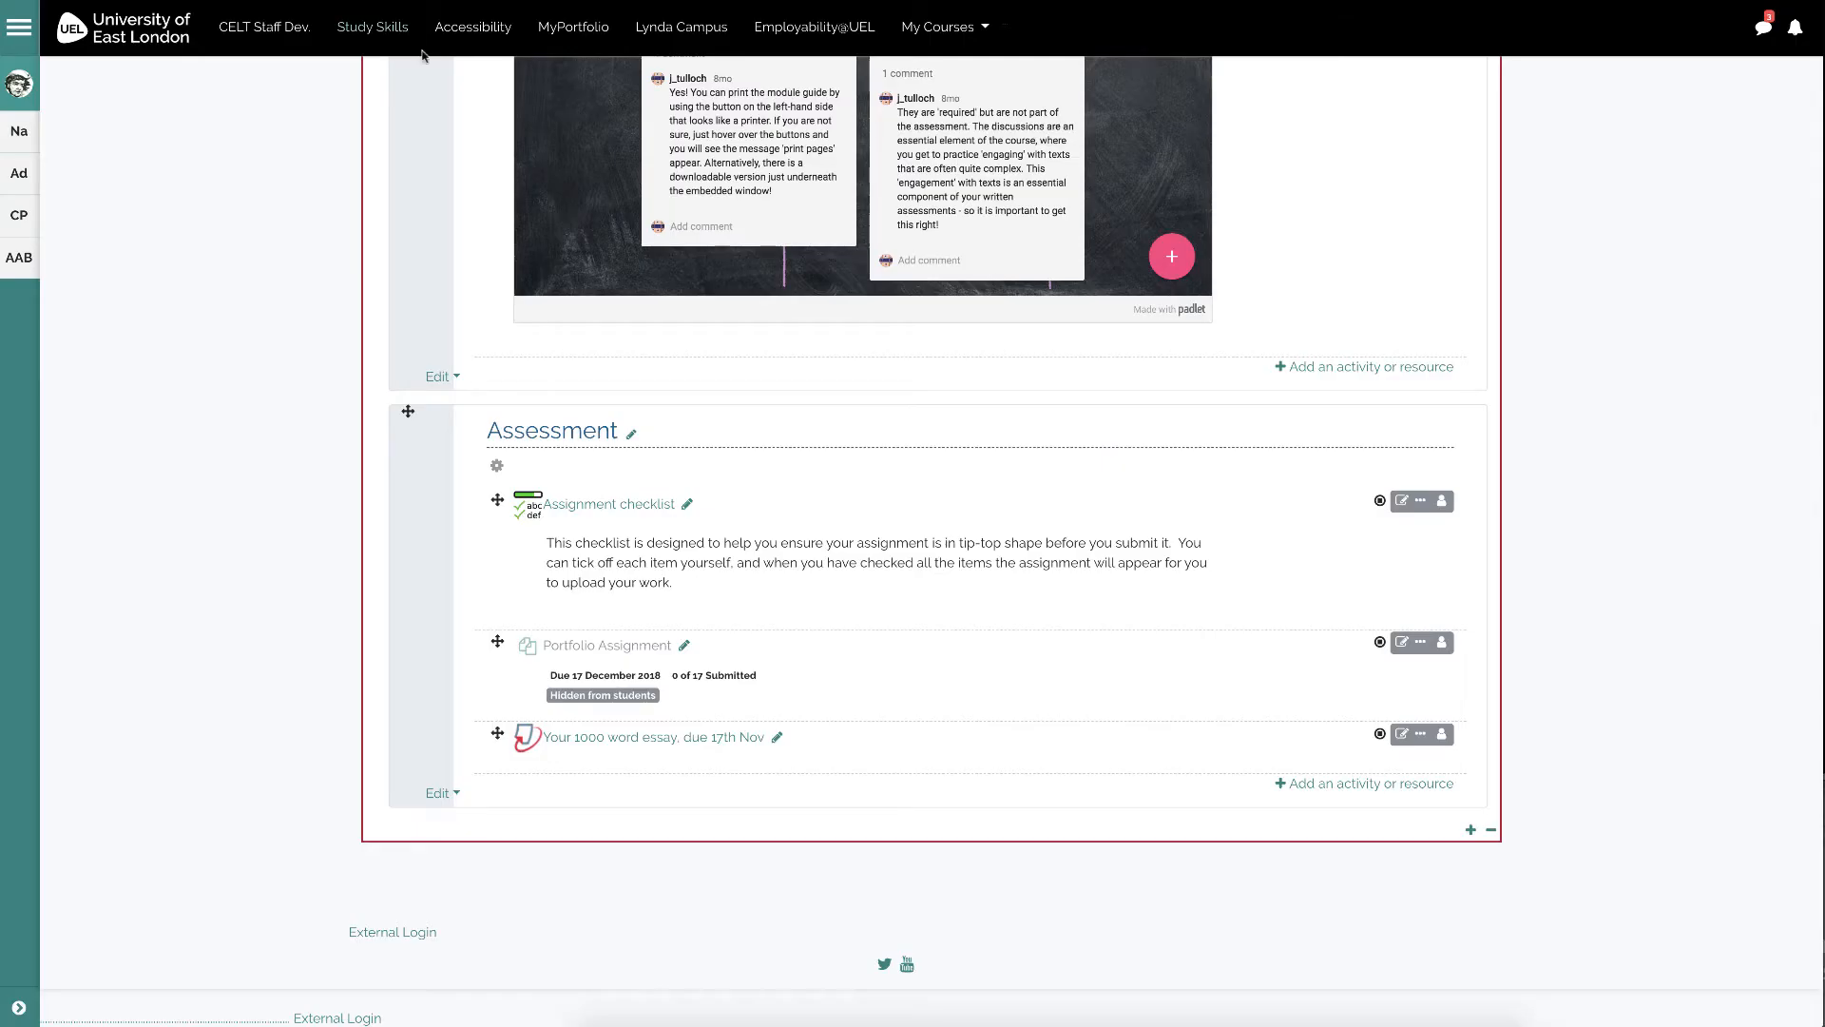
Step: Switch to the Moodle course, add a label to the Assessment section with the poll's embed code as HTML source, and save it
{"action": "left_click", "coordinate": [1399, 790]}
{"action": "left_click", "coordinate": [1447, 898]}
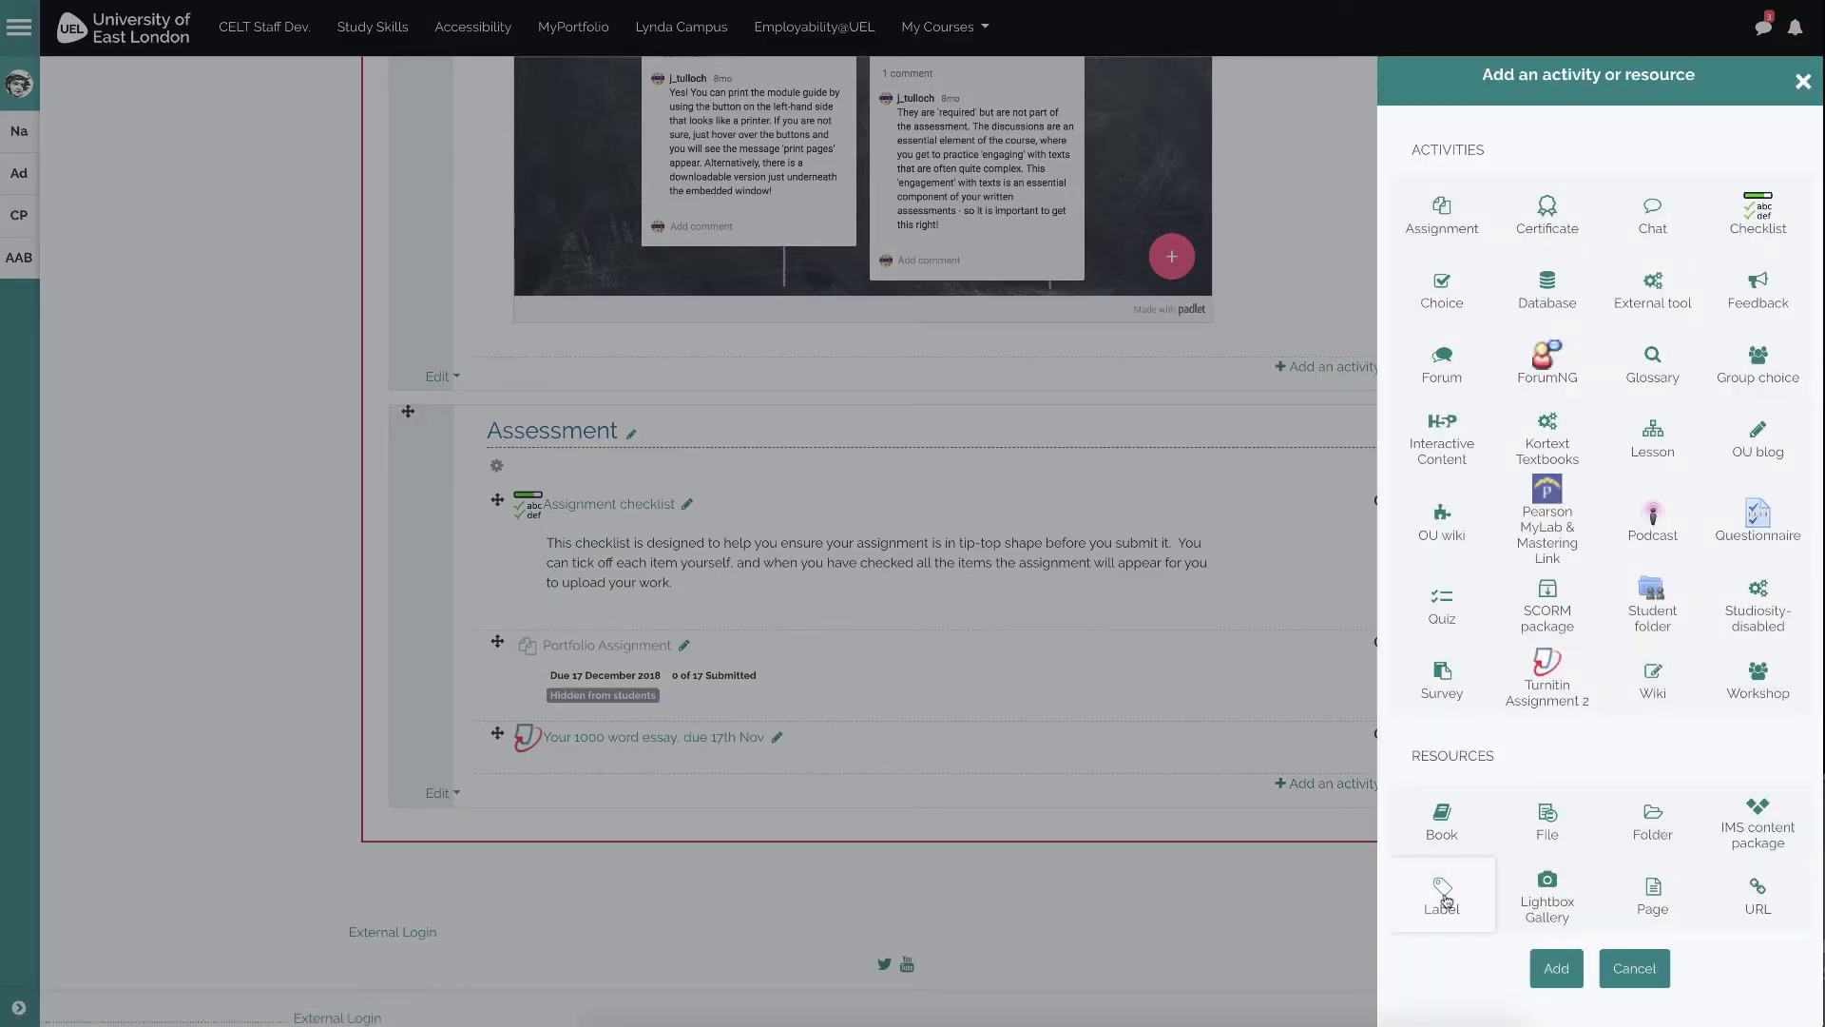
{"action": "left_click", "coordinate": [1552, 964]}
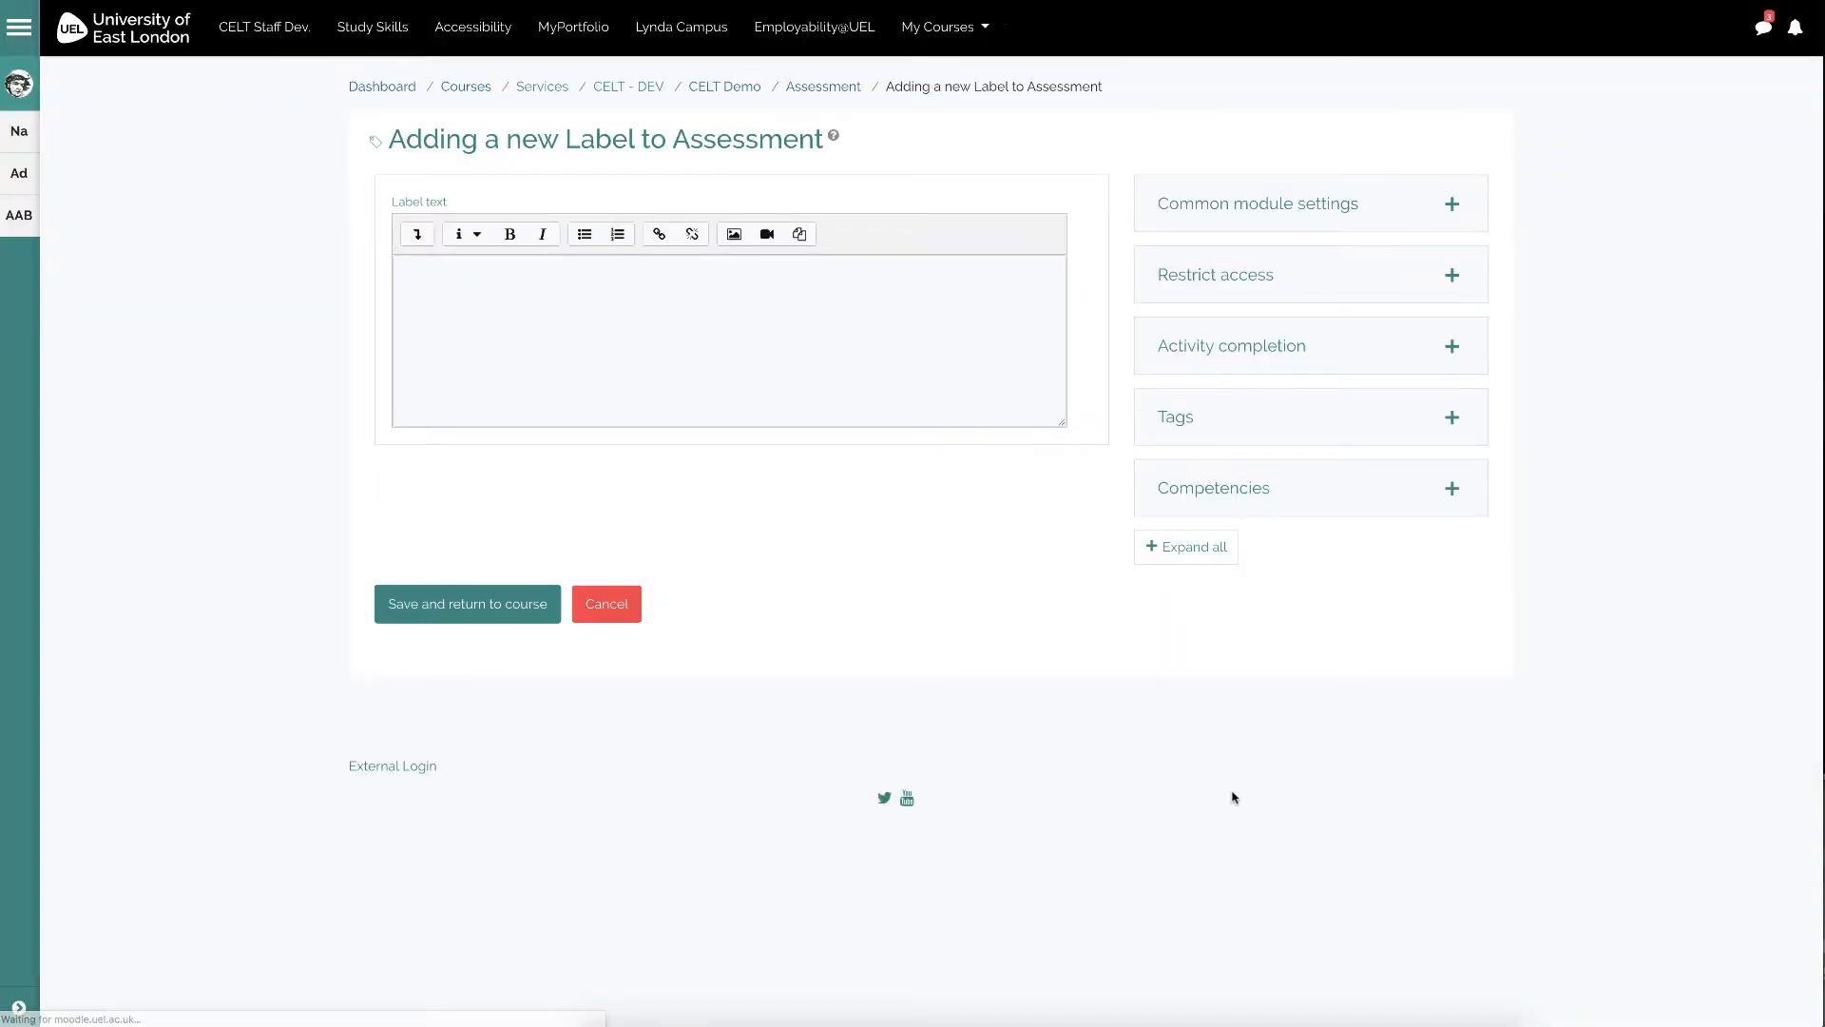
{"action": "left_click", "coordinate": [147, 328]}
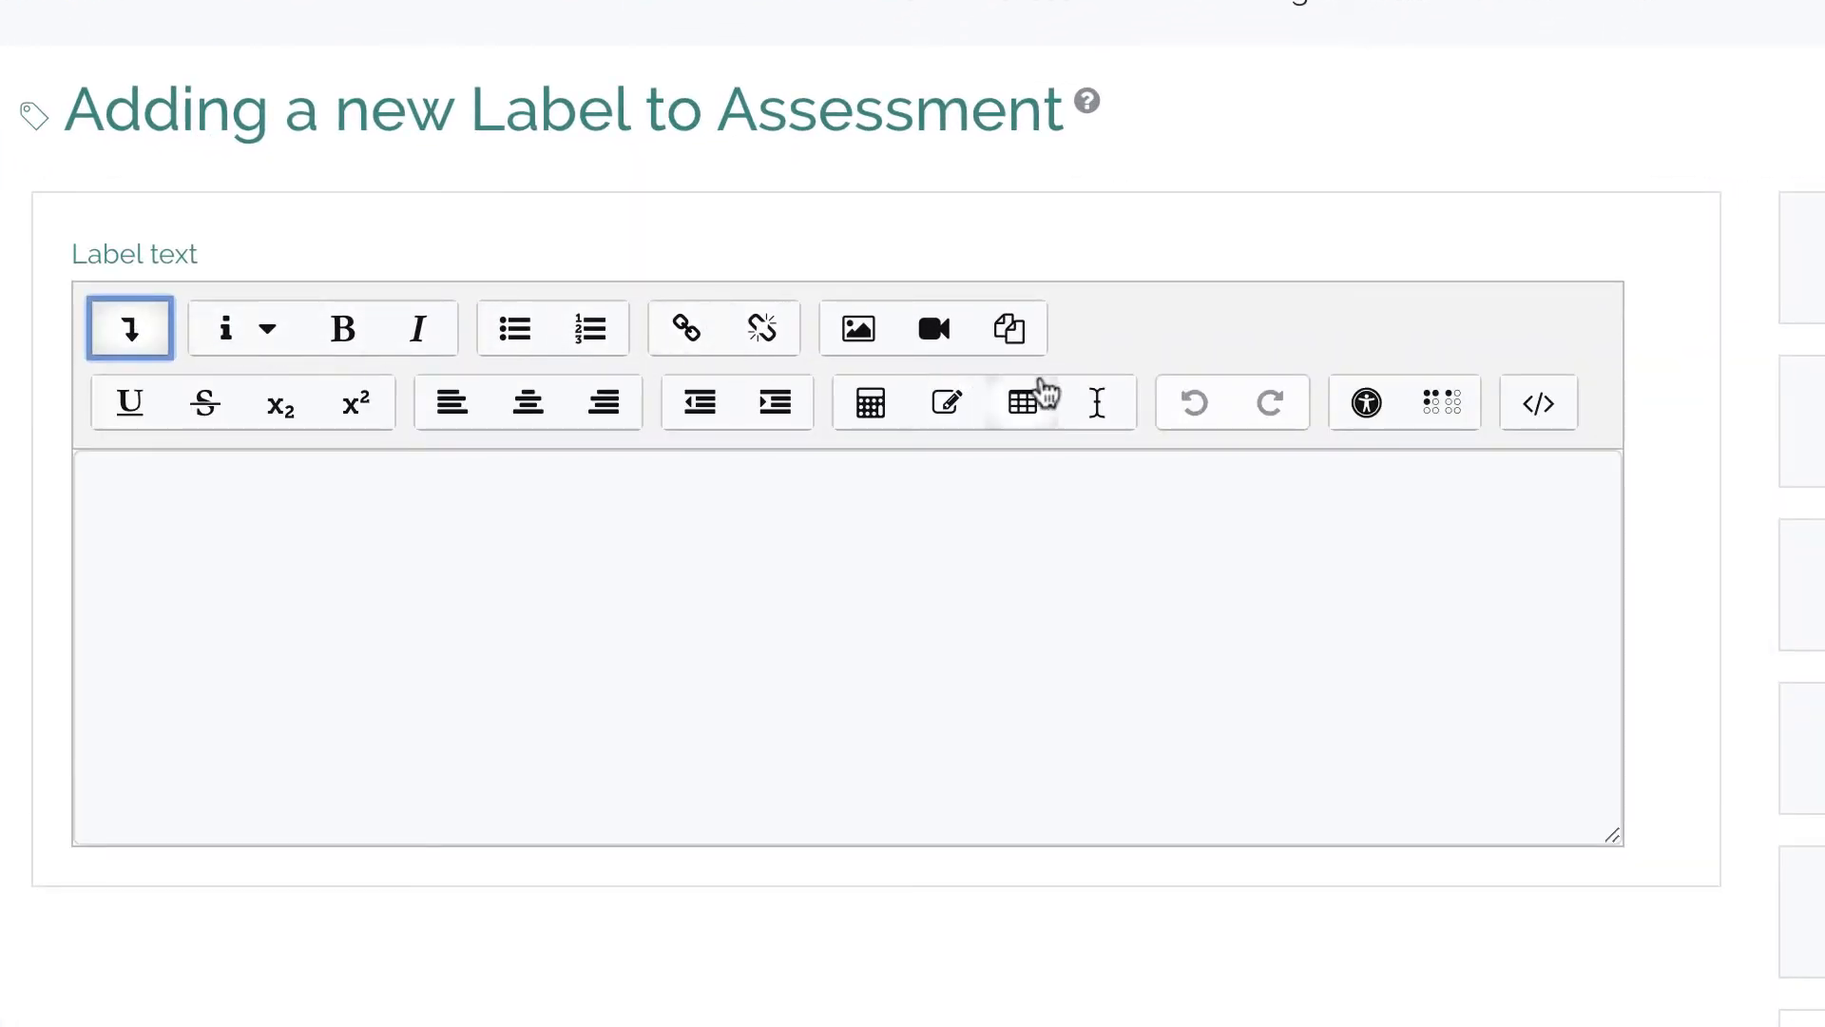
{"action": "left_click", "coordinate": [1542, 418]}
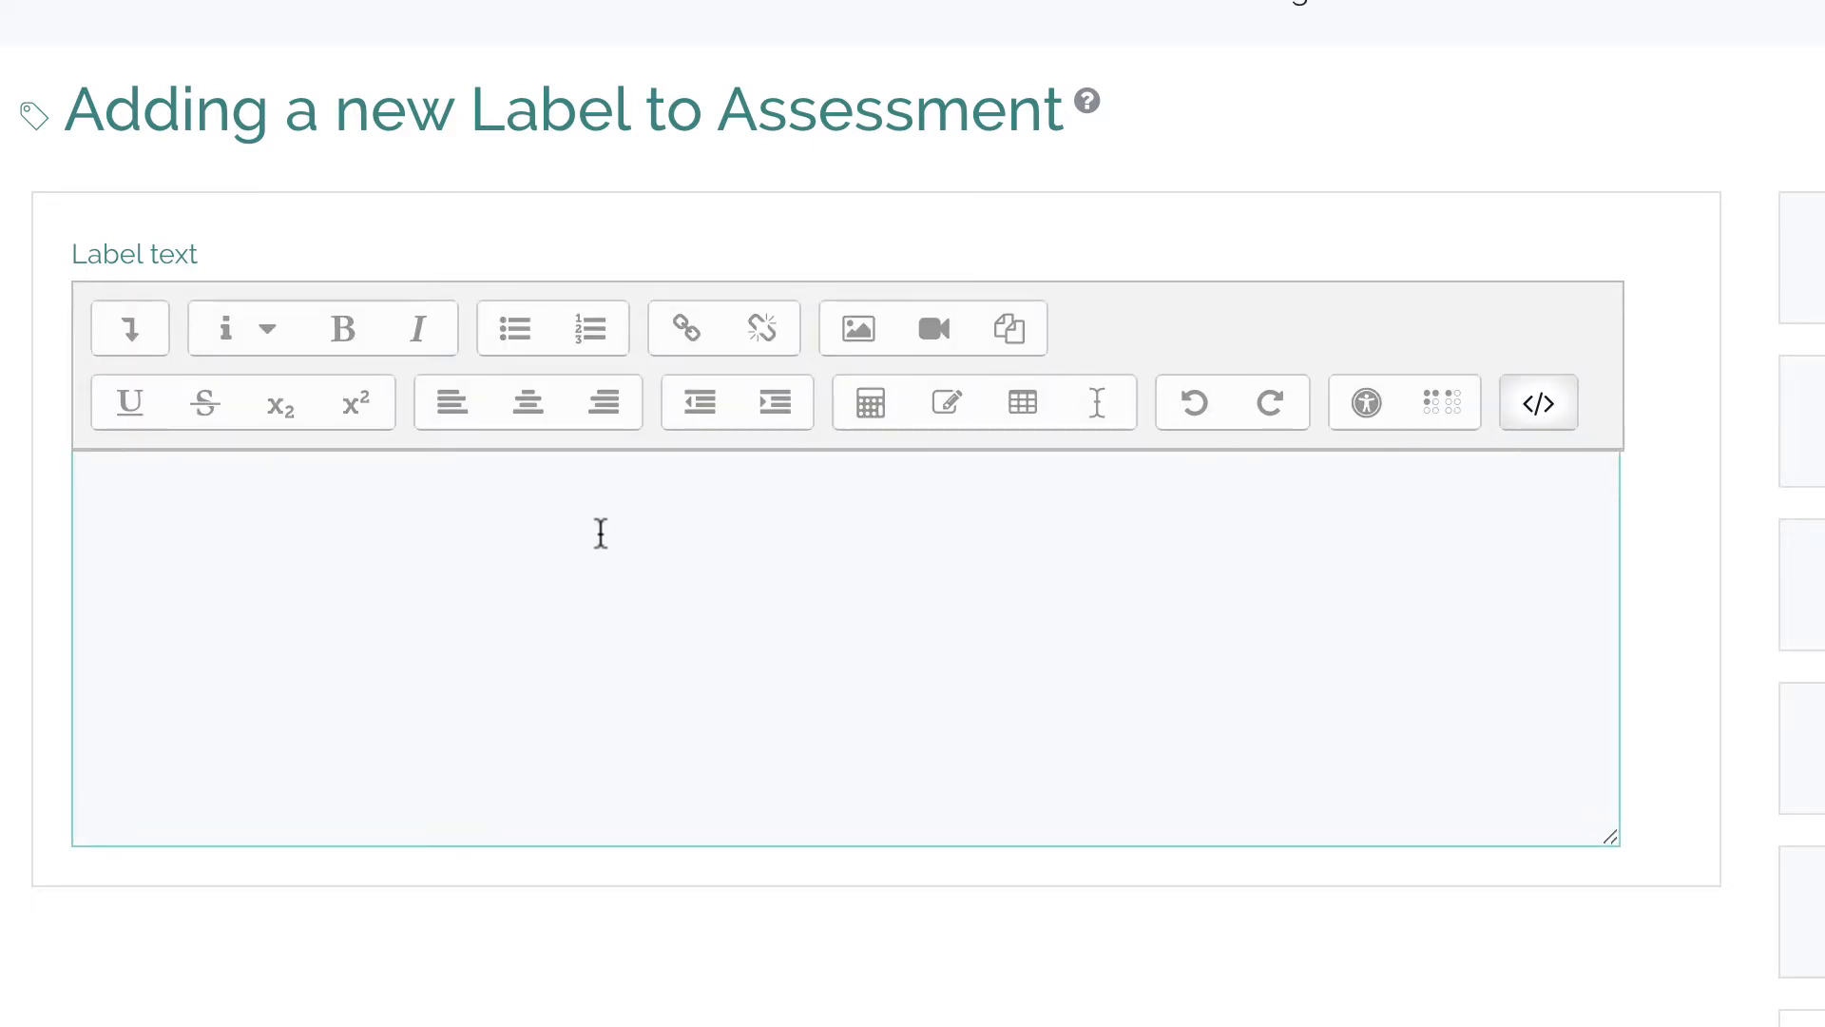
{"action": "key", "text": "ctrl+v"}
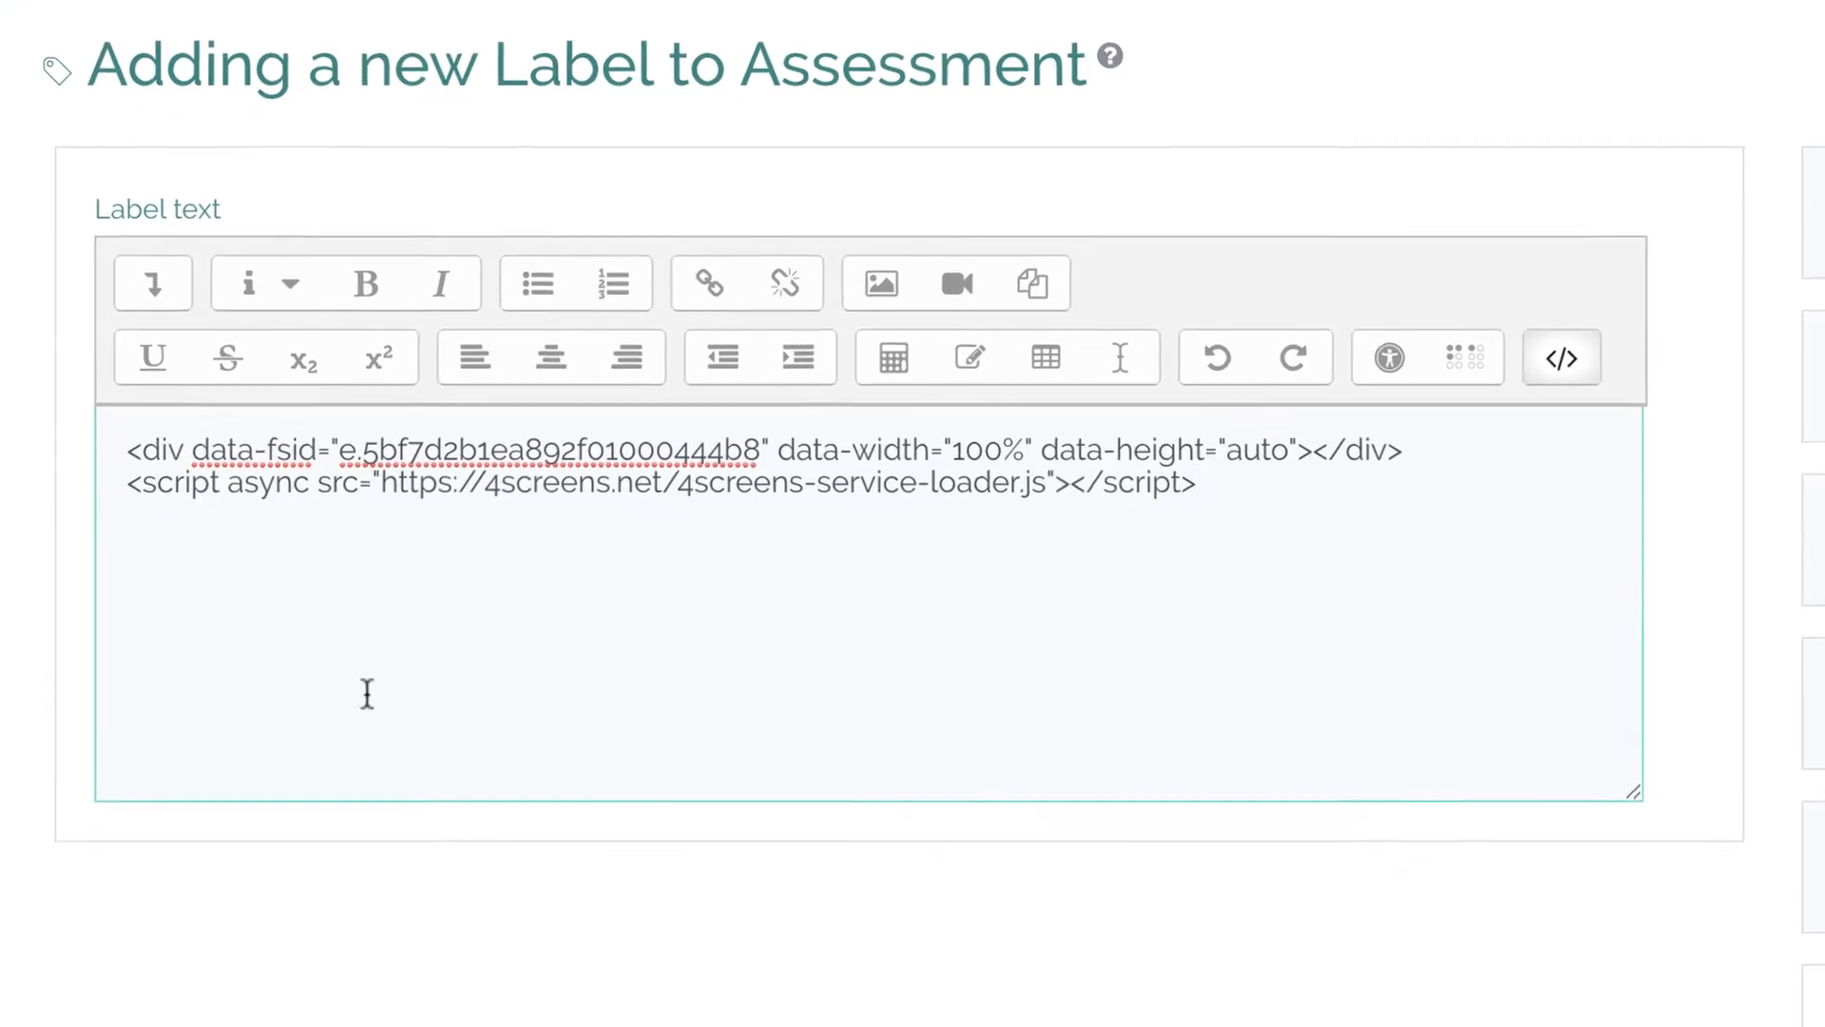
{"action": "left_click", "coordinate": [511, 880]}
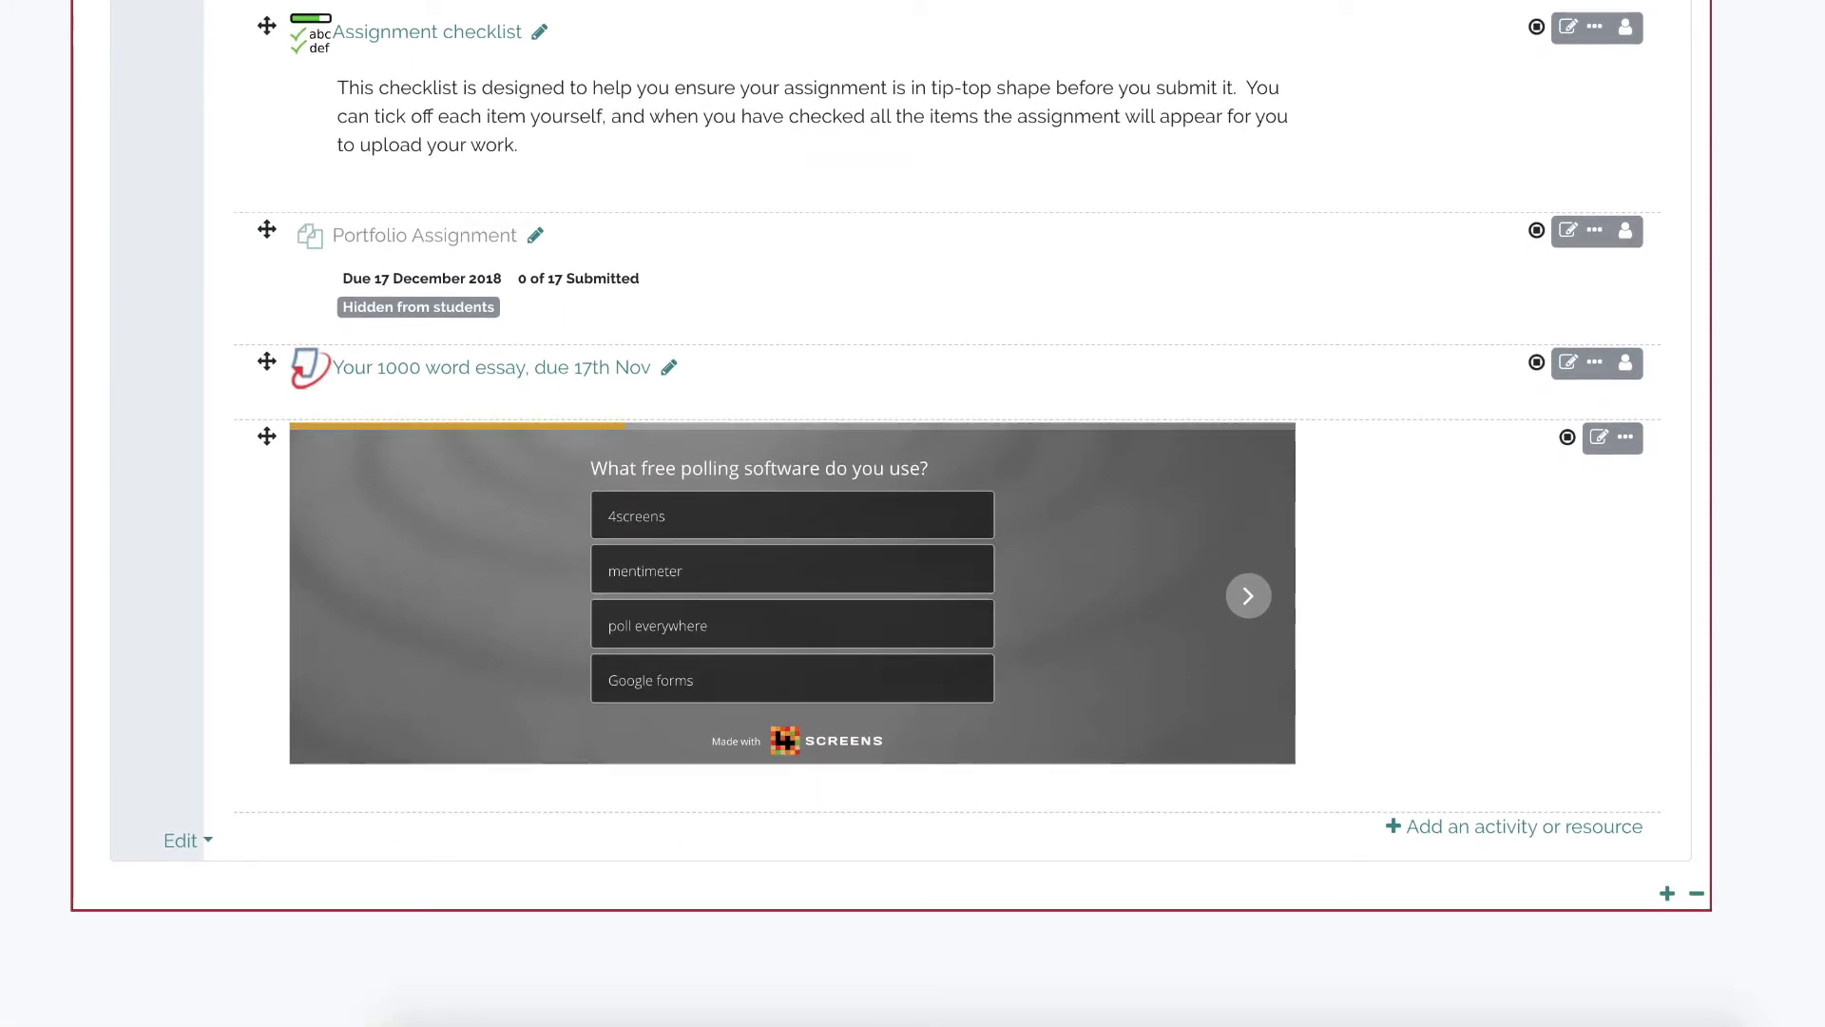
Step: Test the embedded poll by answering 4screens to both polling software questions and giving a rating of 10
{"action": "left_click", "coordinate": [685, 523]}
{"action": "left_click", "coordinate": [1243, 595]}
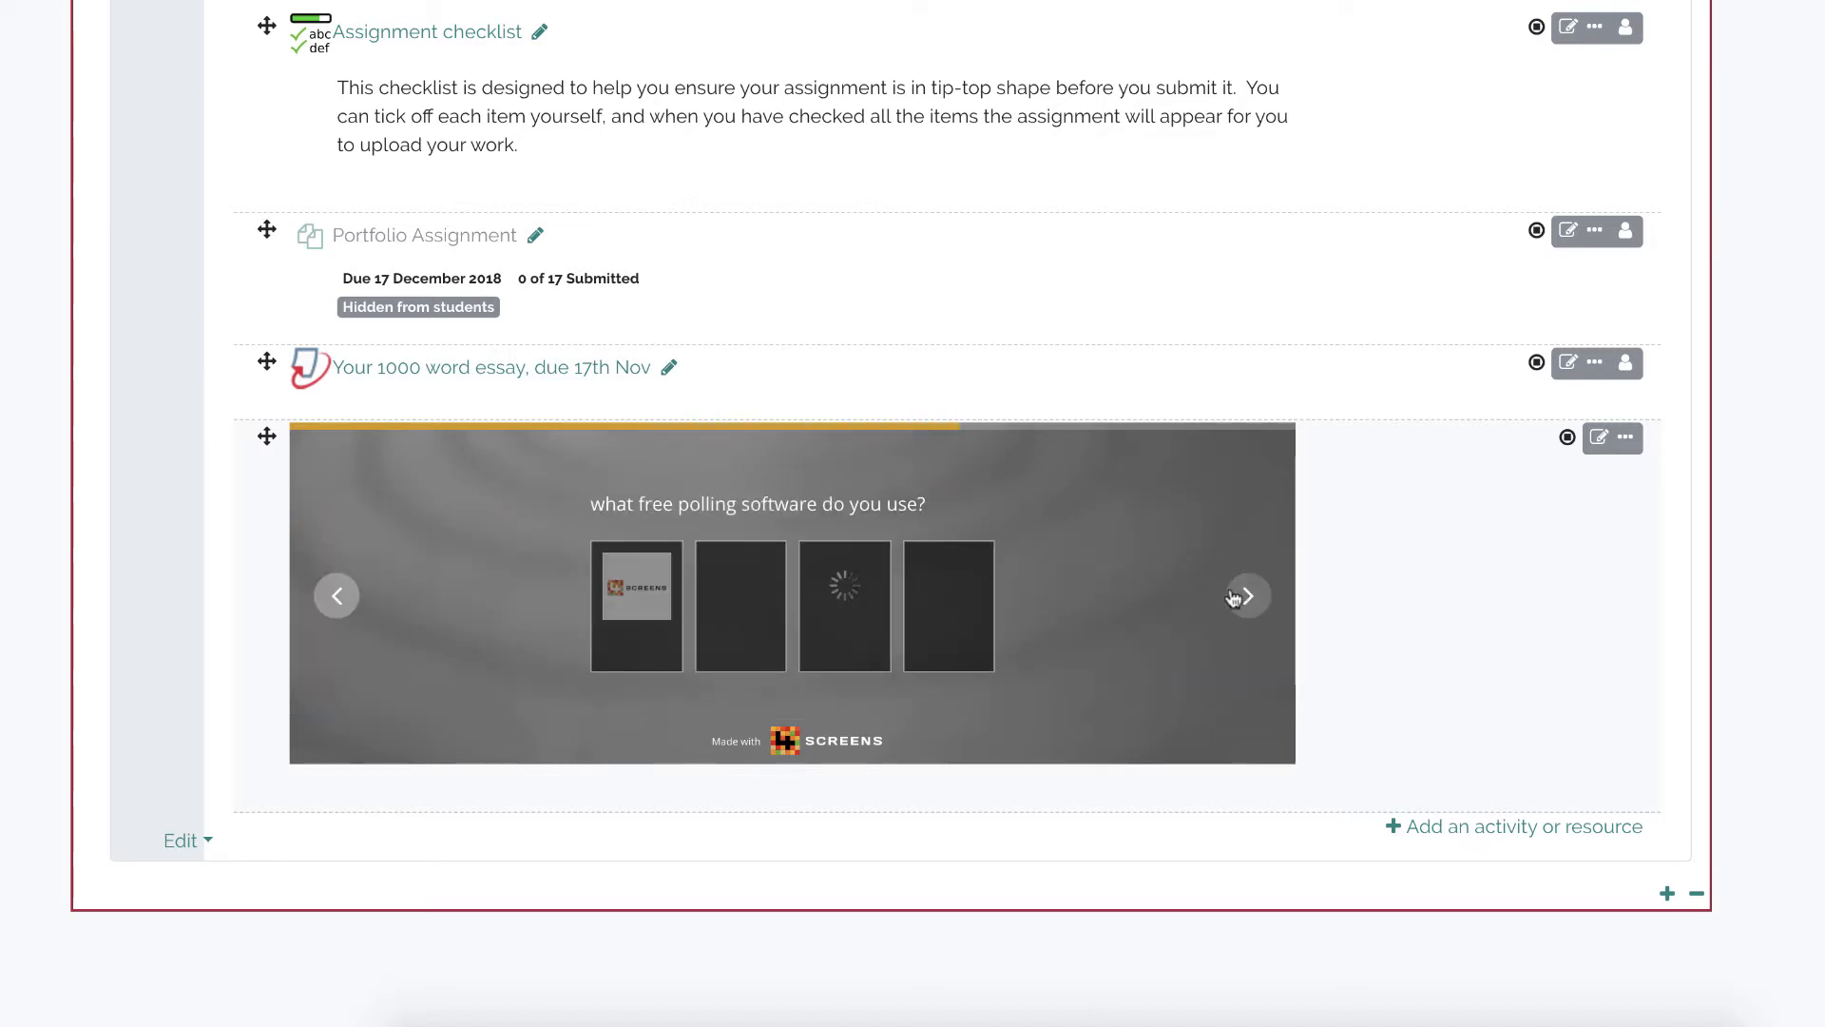
{"action": "left_click", "coordinate": [634, 589]}
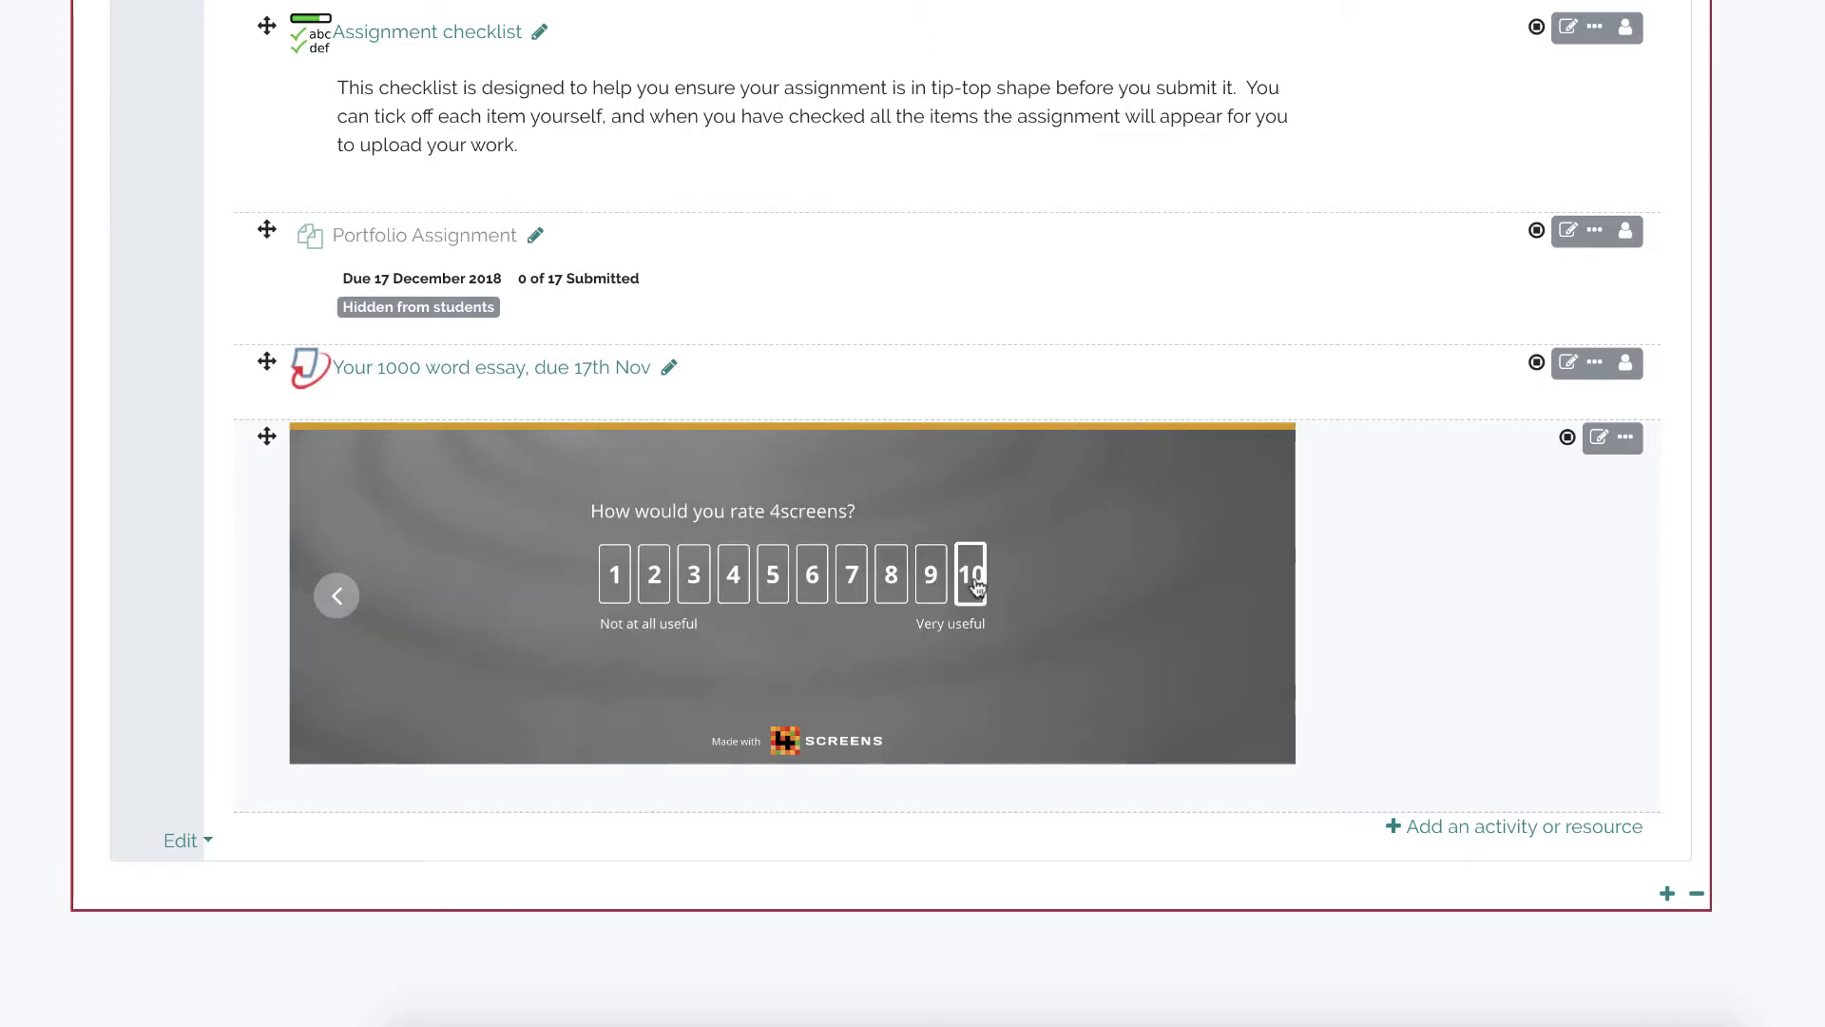
{"action": "left_click", "coordinate": [974, 582]}
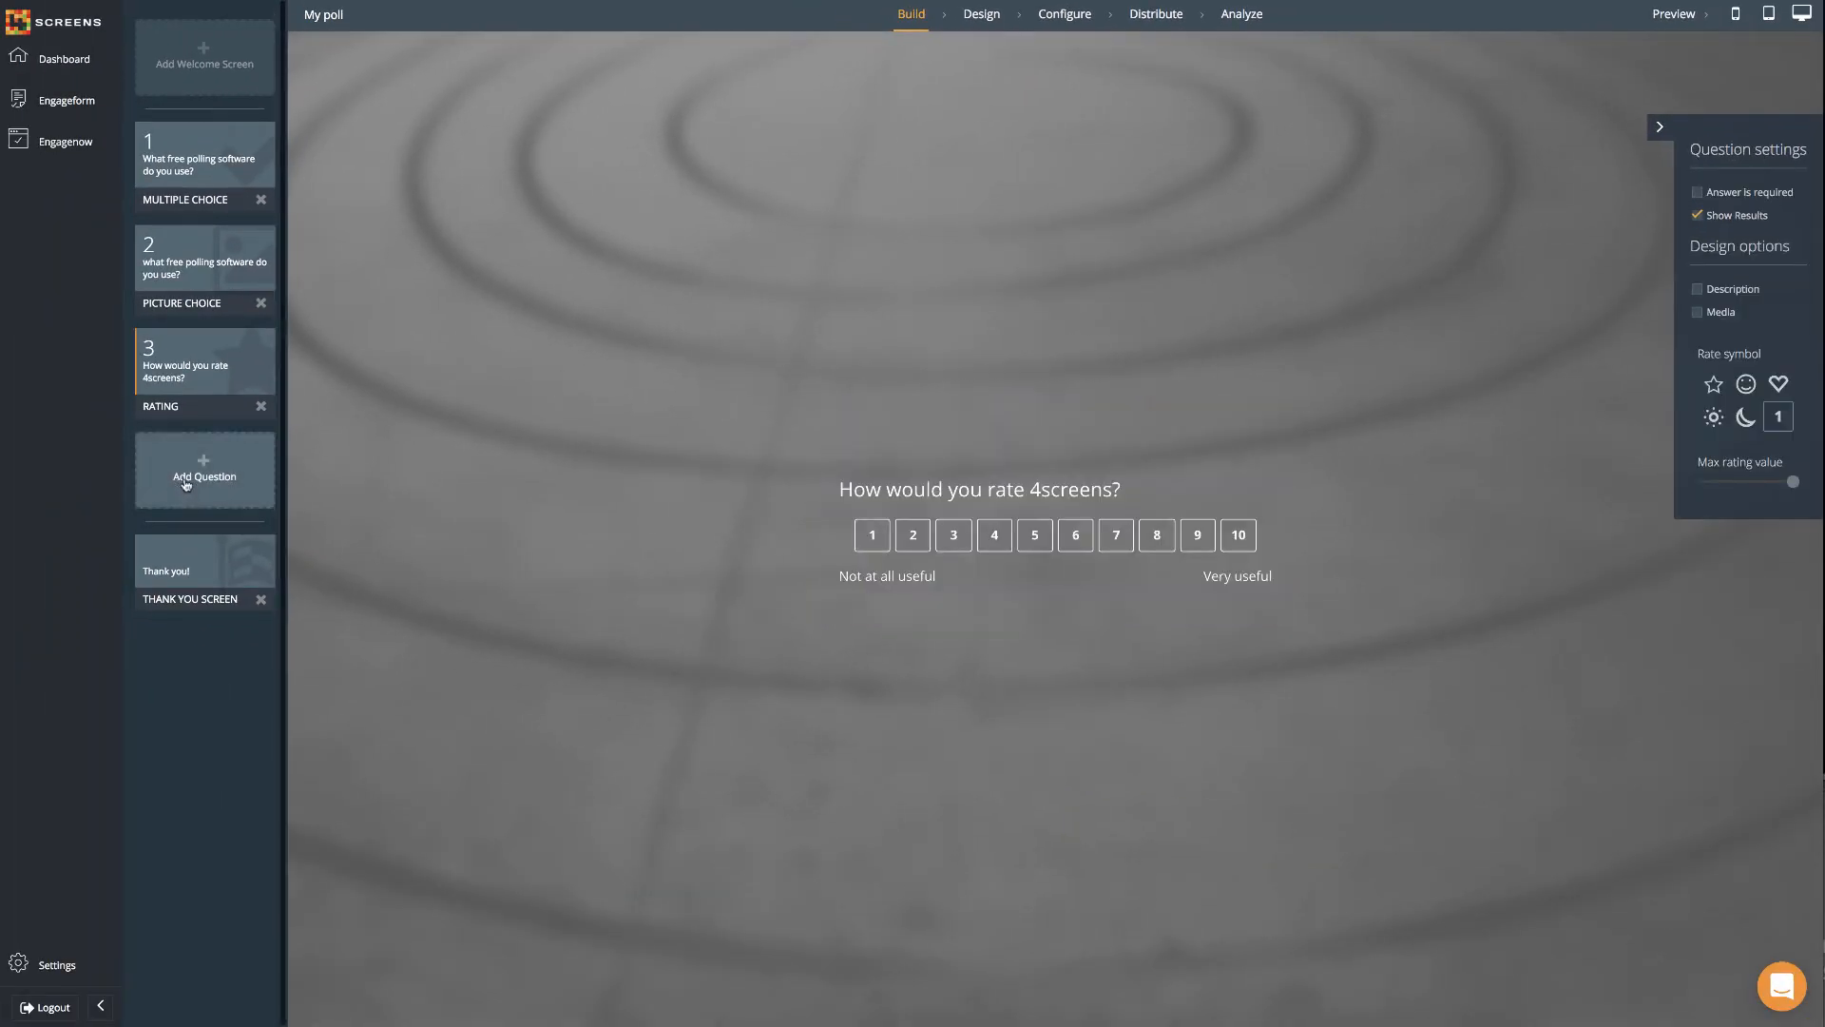
Step: Return to the Engageform poll and add a Forms question titled "Describe what benefits you think polling can bring to your teaching?"
{"action": "left_click", "coordinate": [186, 484]}
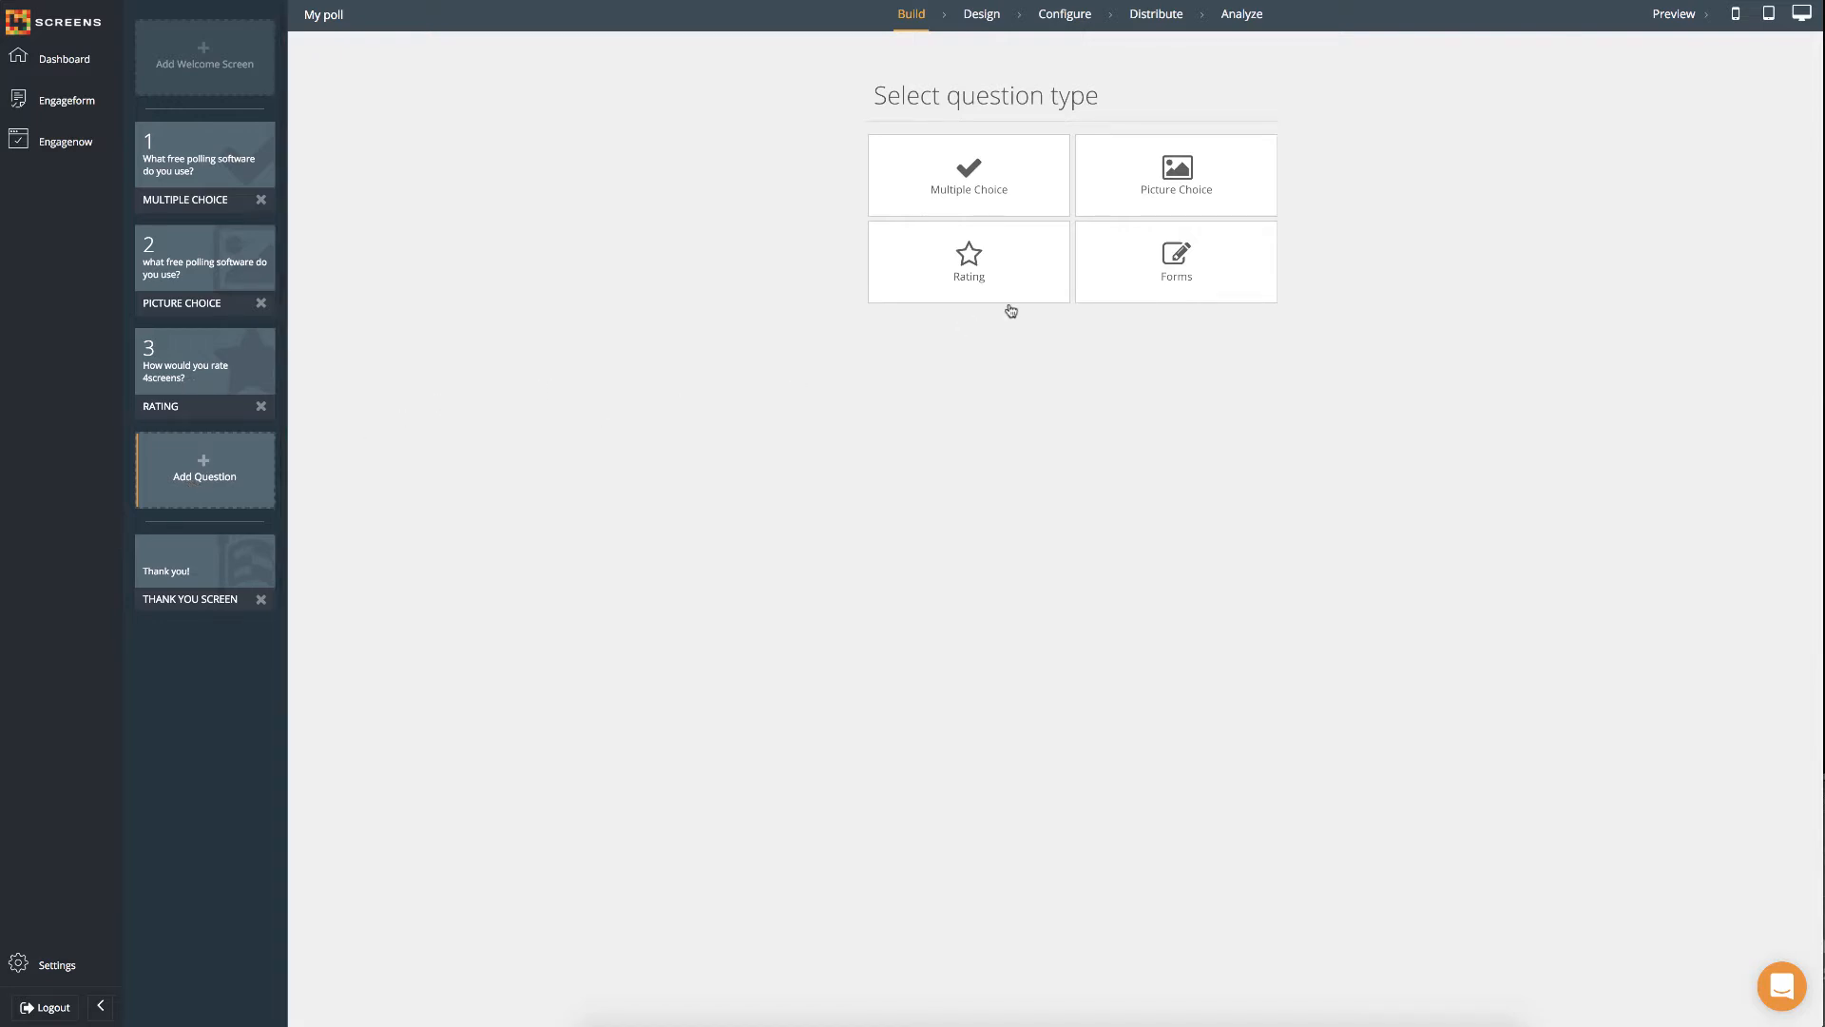
{"action": "left_click", "coordinate": [1129, 272]}
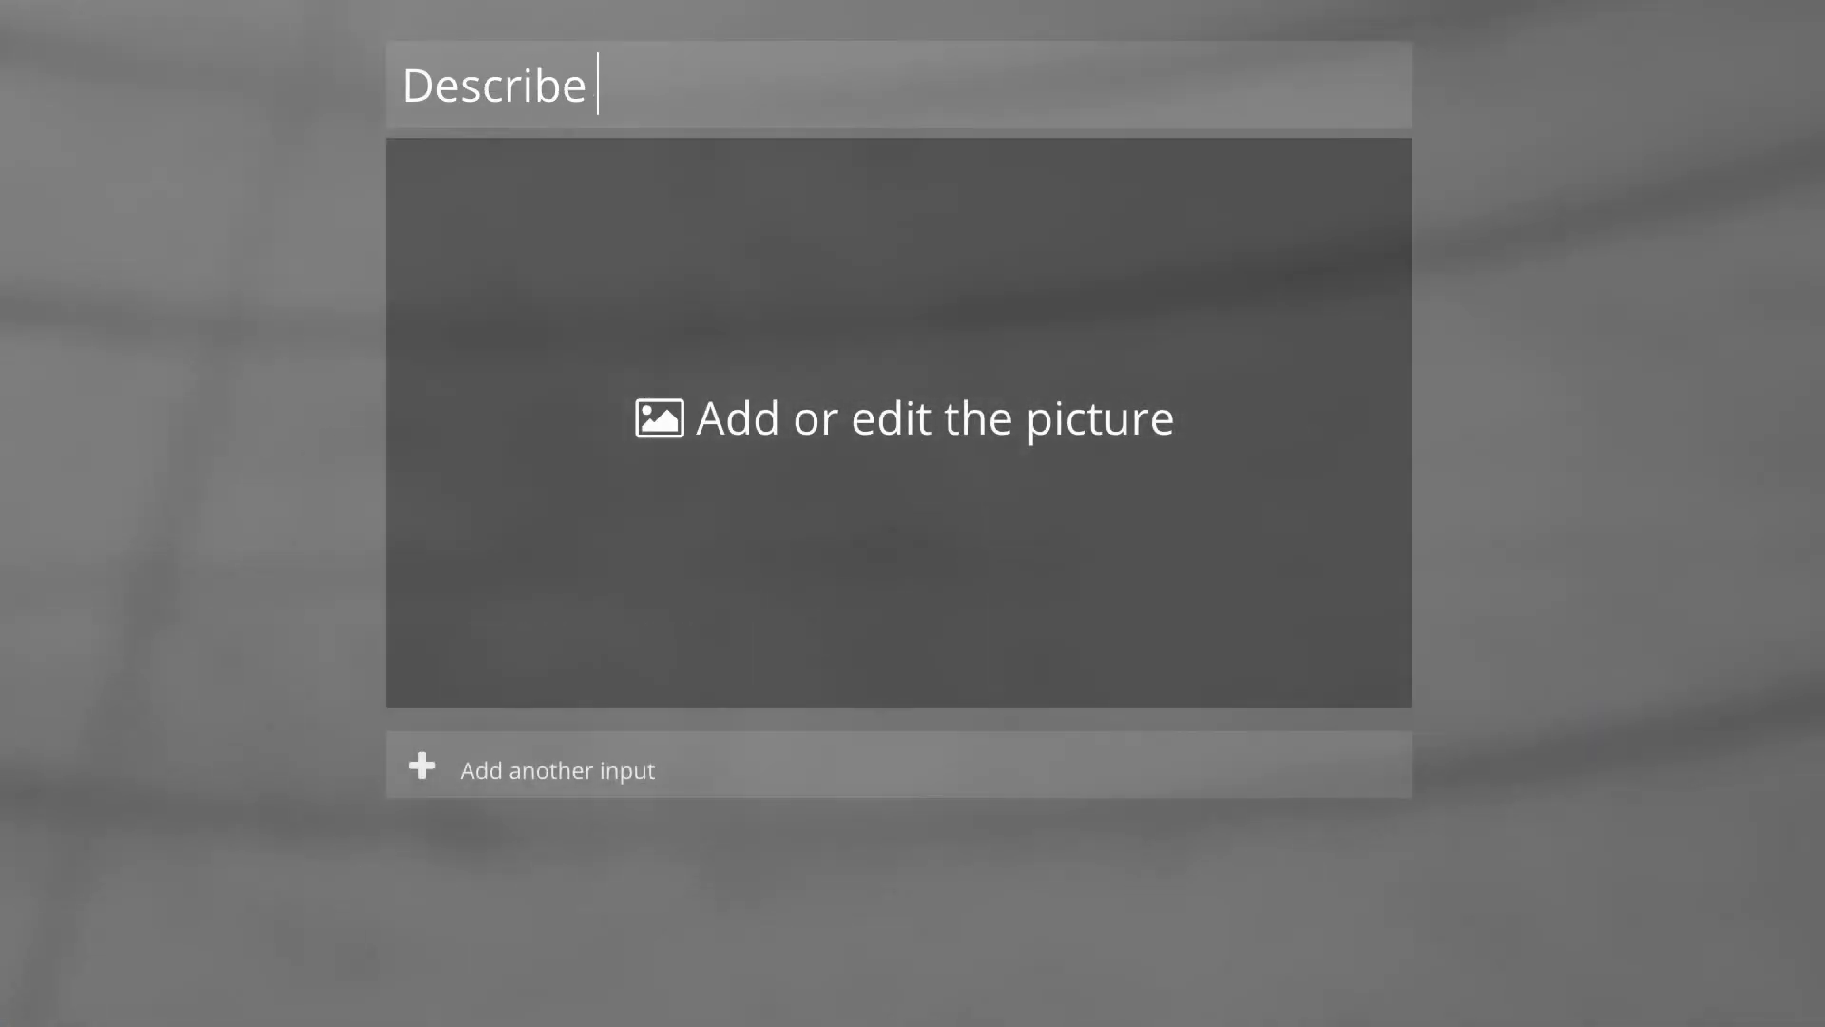
{"action": "type", "text": "what benefits you think polling can bring to your teaching"}
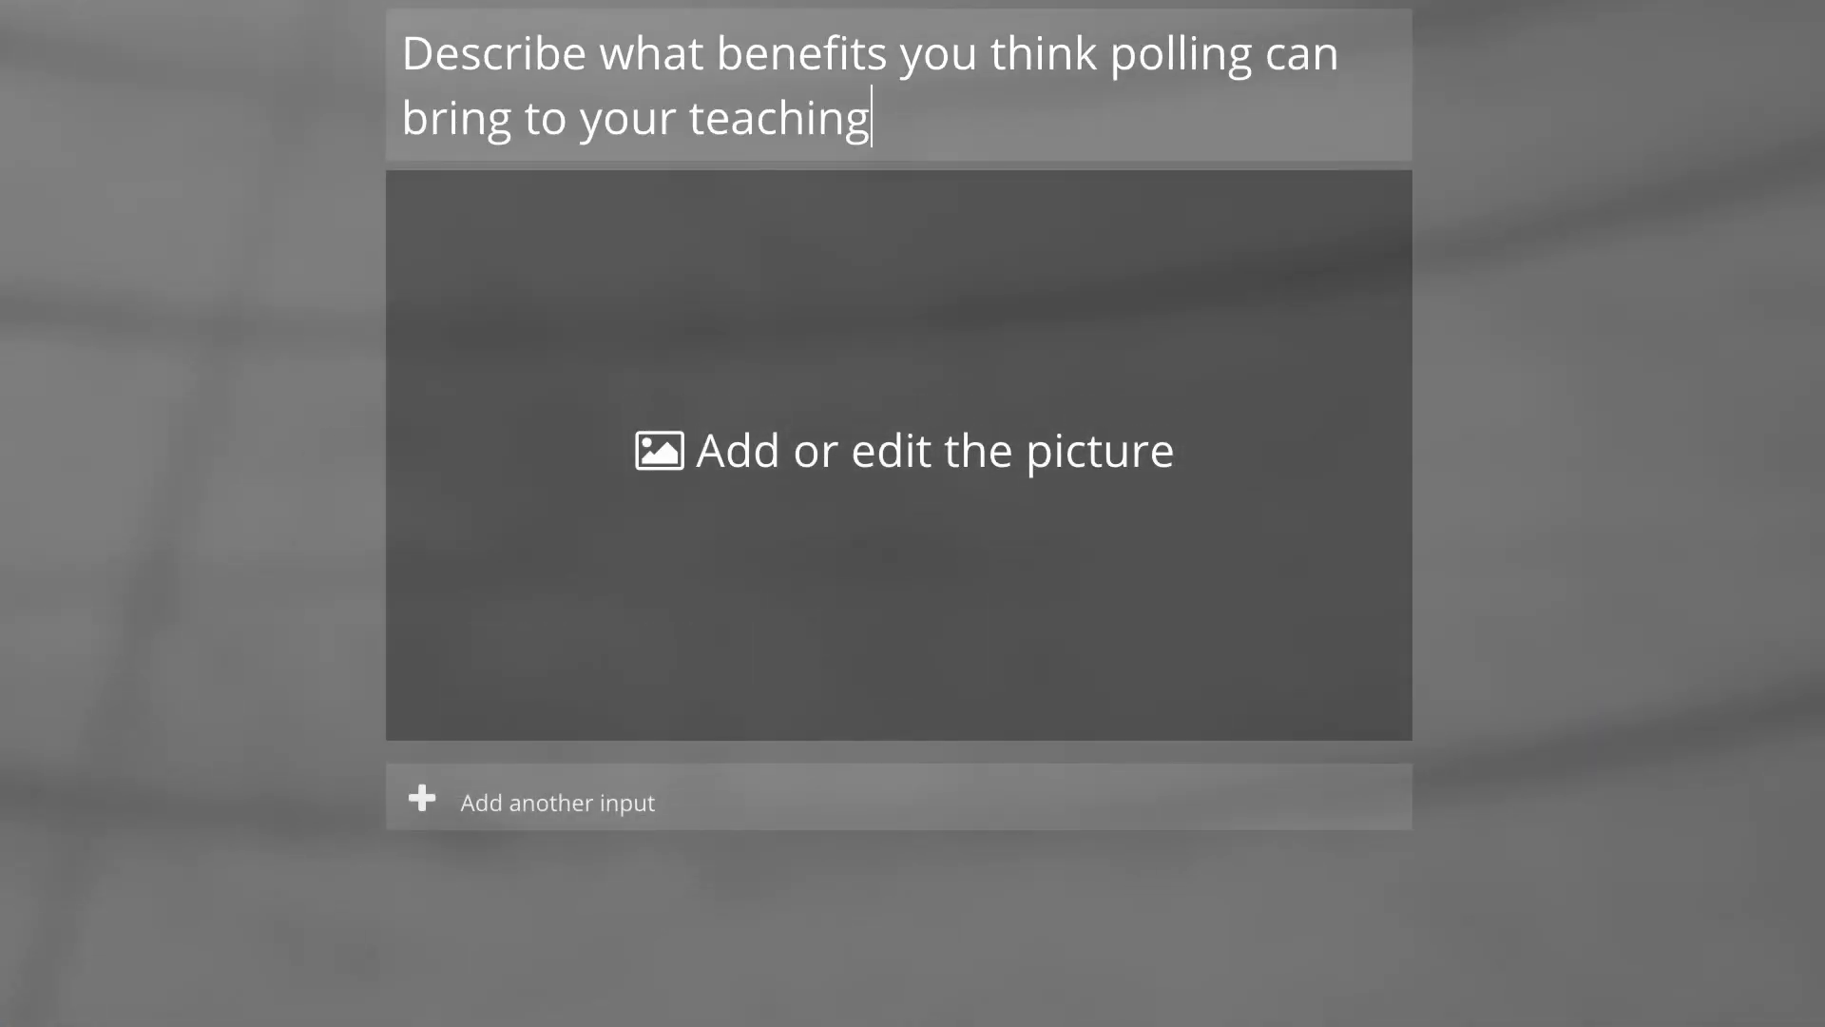
{"action": "type", "text": "?"}
Step: Add an input labelled "Type your response here..." to the Forms question and make it a Long Text field
{"action": "left_click", "coordinate": [646, 819]}
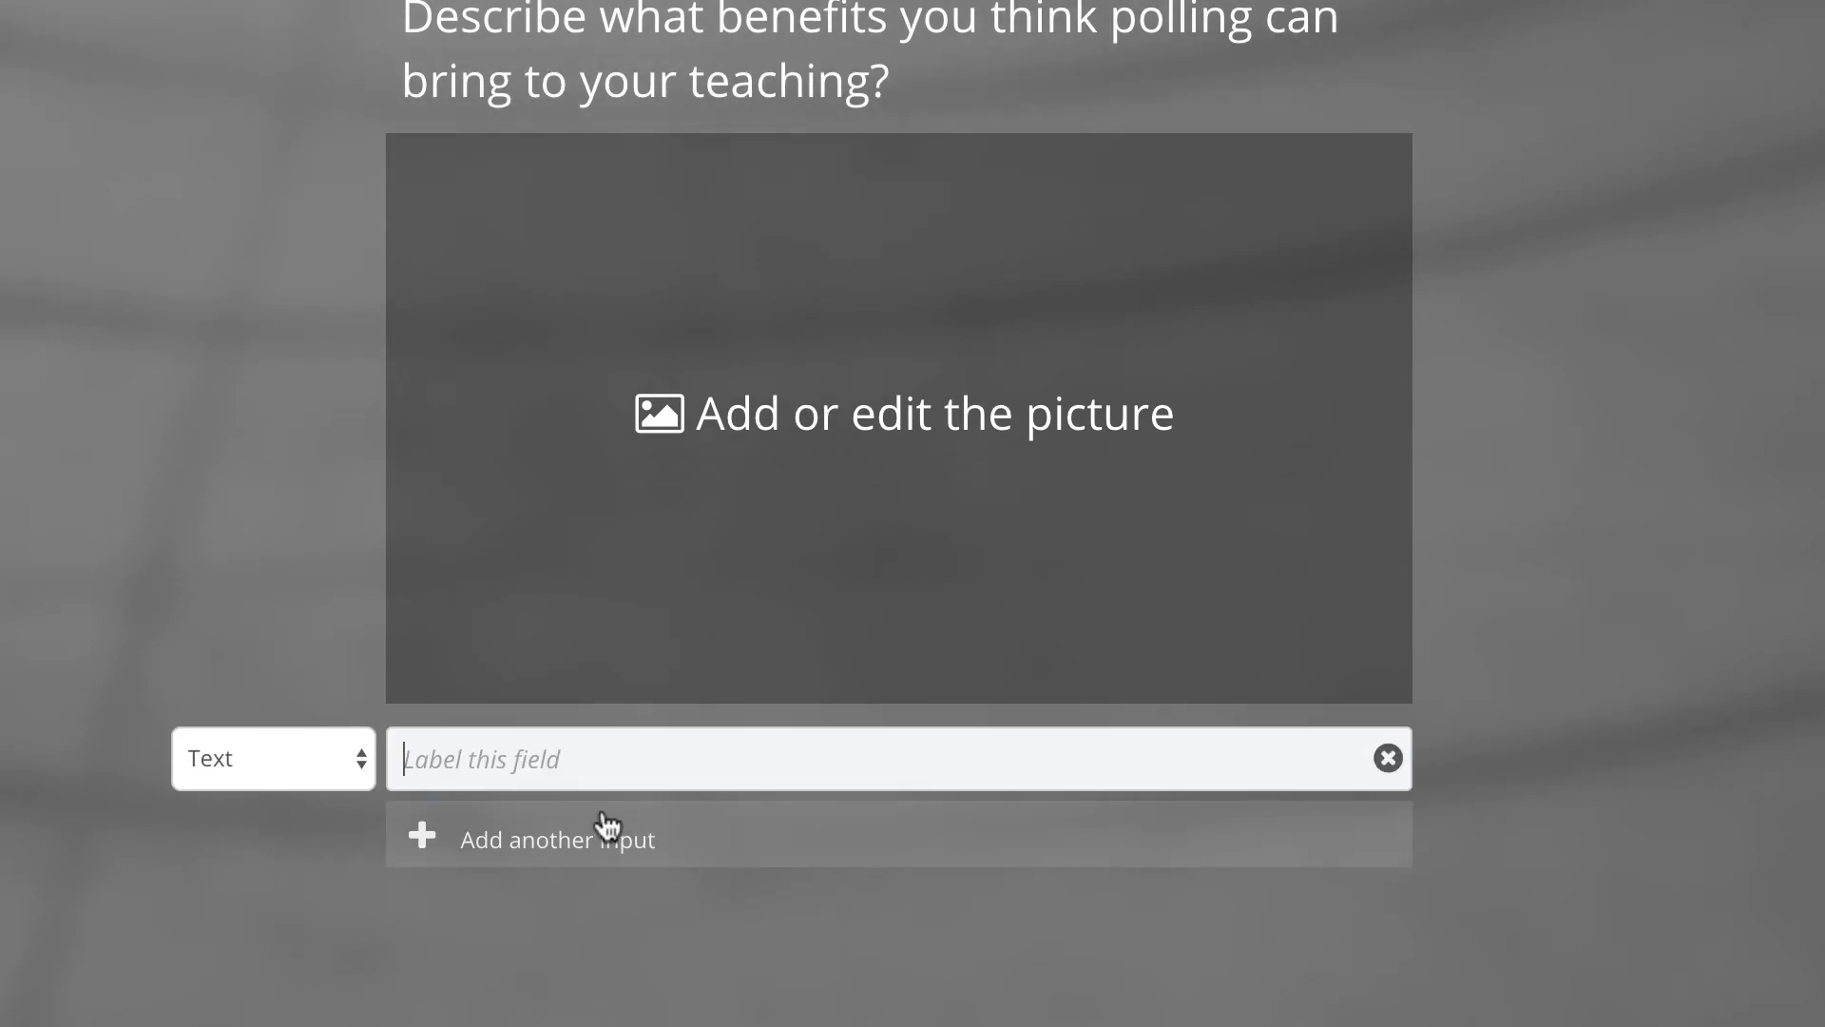
{"action": "type", "text": "response here..."}
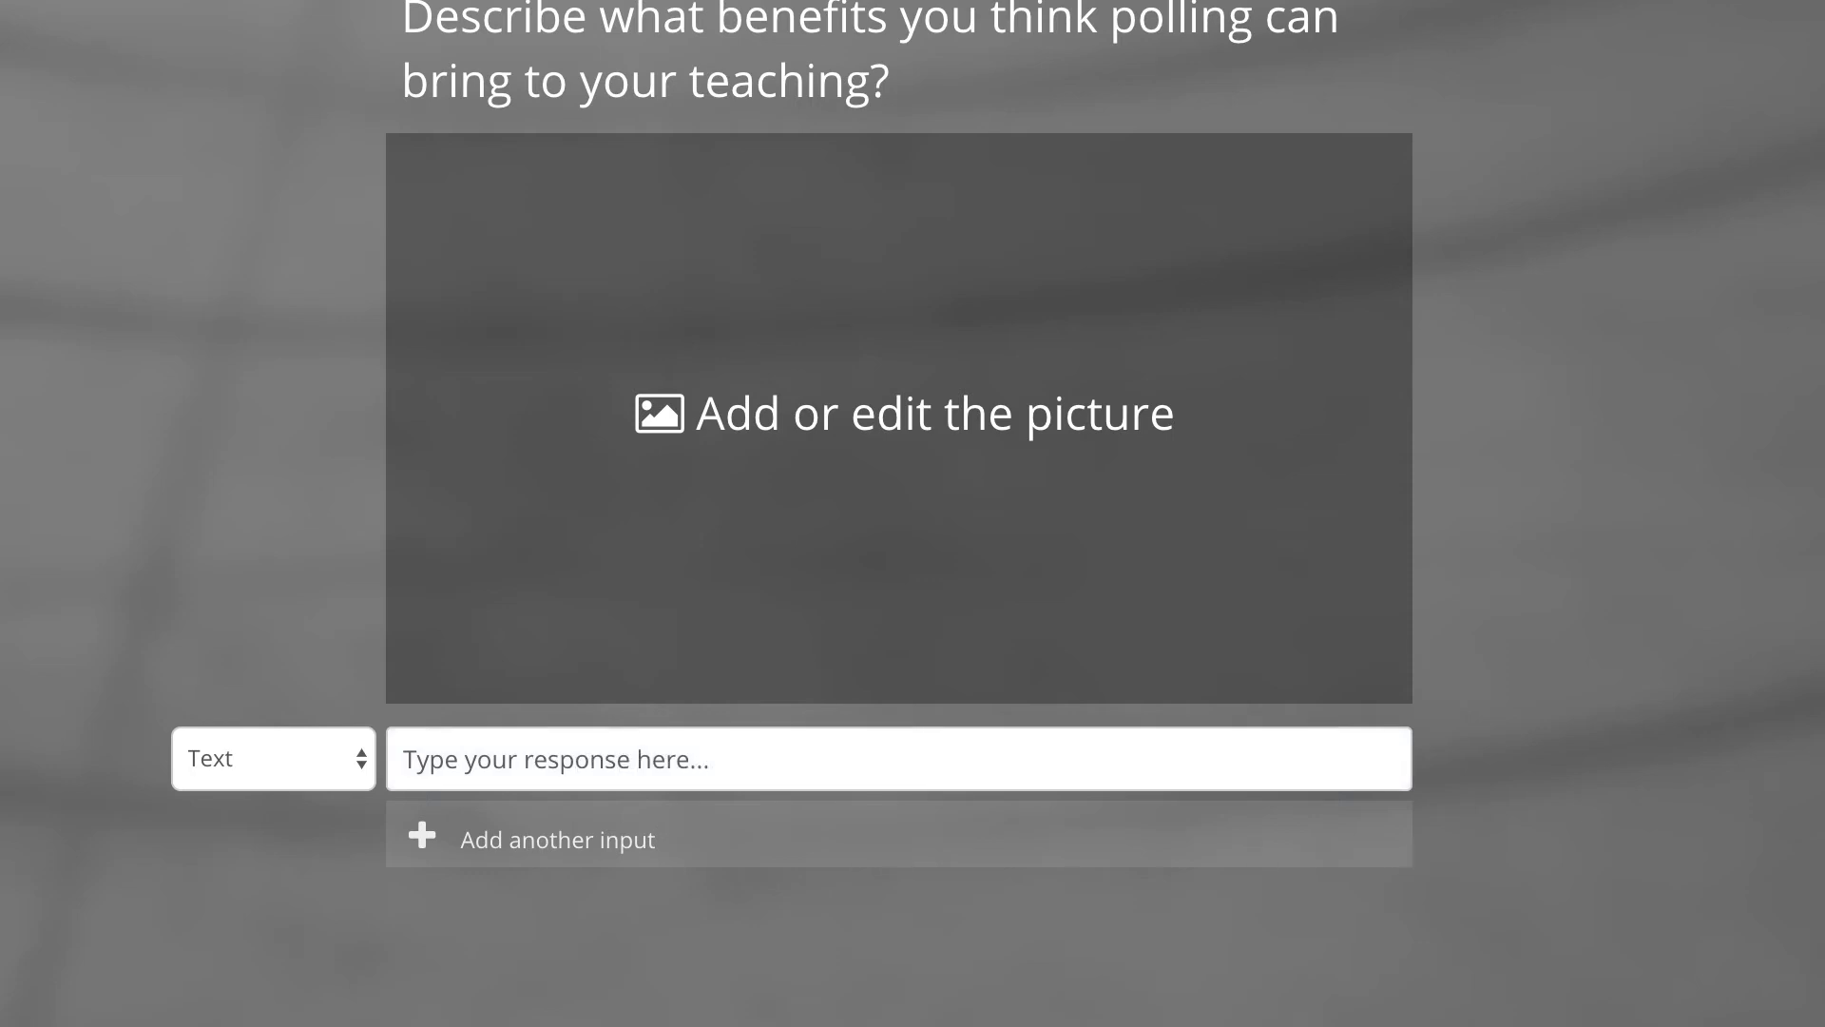
{"action": "left_click", "coordinate": [228, 766]}
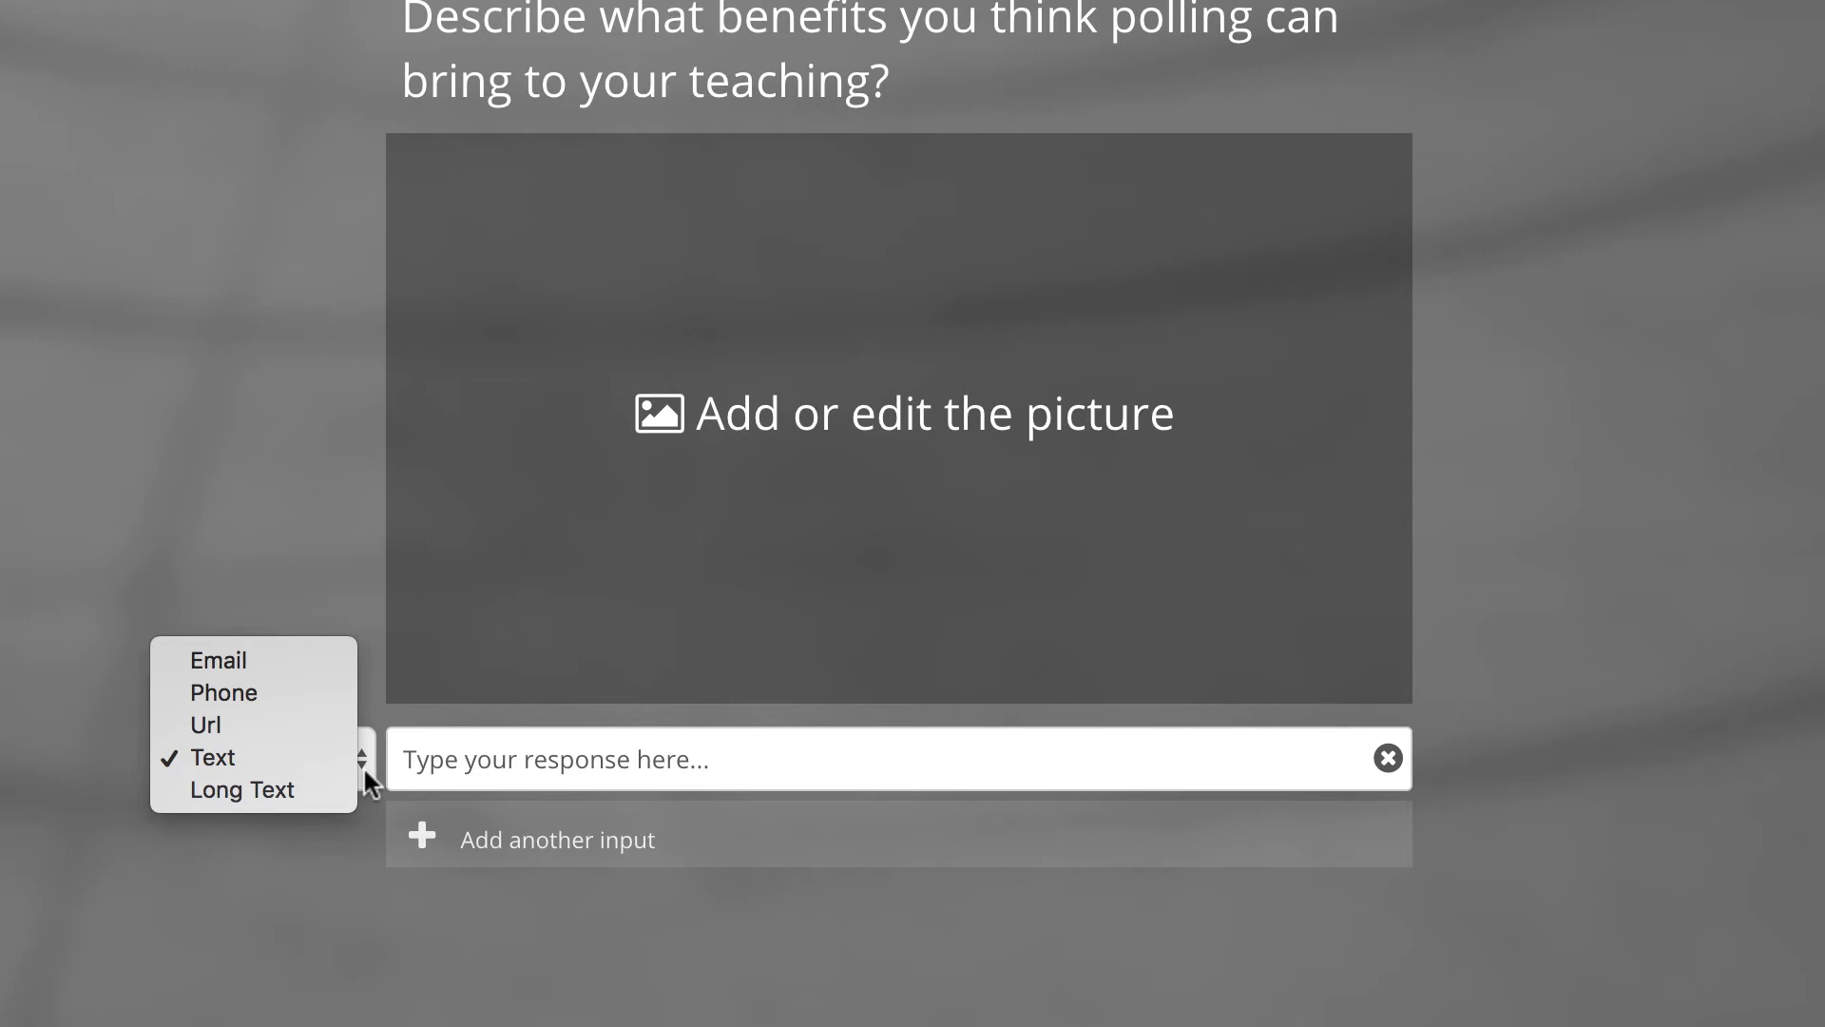
{"action": "left_click", "coordinate": [264, 789]}
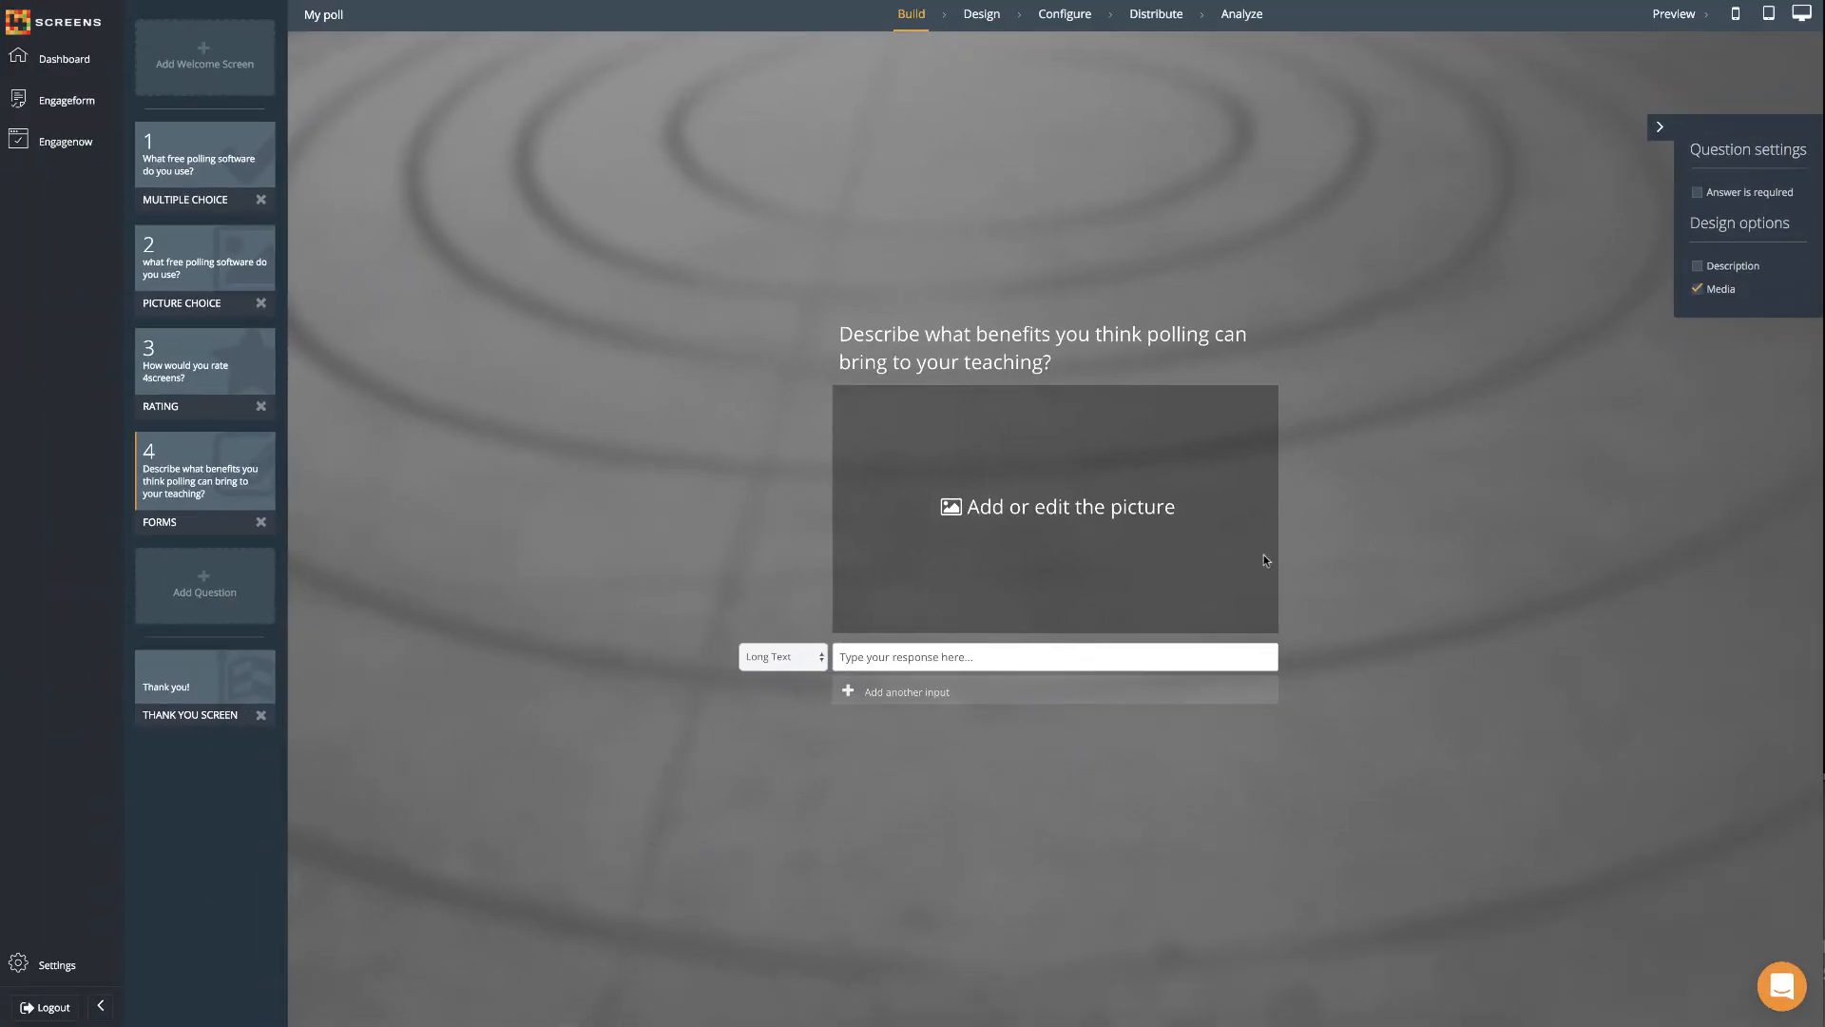
Step: Turn off the Media option for the Forms question about the benefits of polling
{"action": "left_click", "coordinate": [1698, 289]}
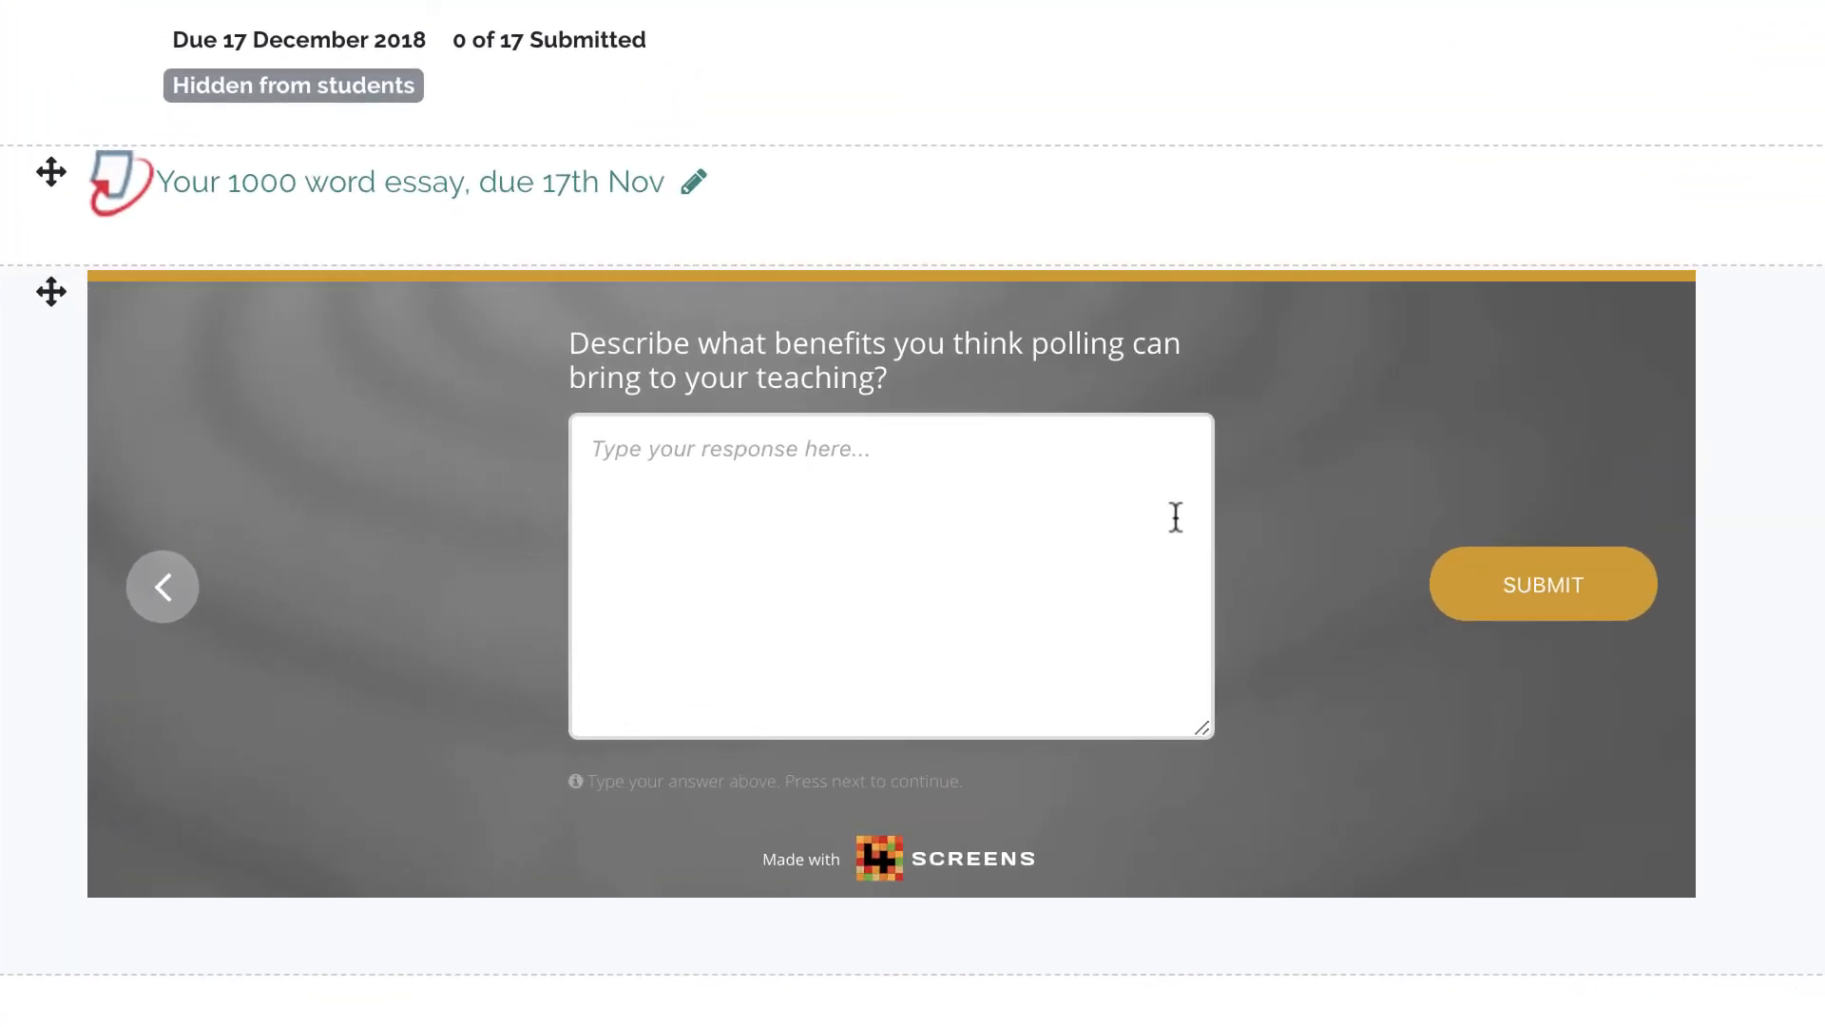
Step: In Moodle's poll, submit "It can enable me to better assess student progress and understanding in an a-synchronous manner, and makes students more engaged in the learning process."
{"action": "type", "text": "It can e"}
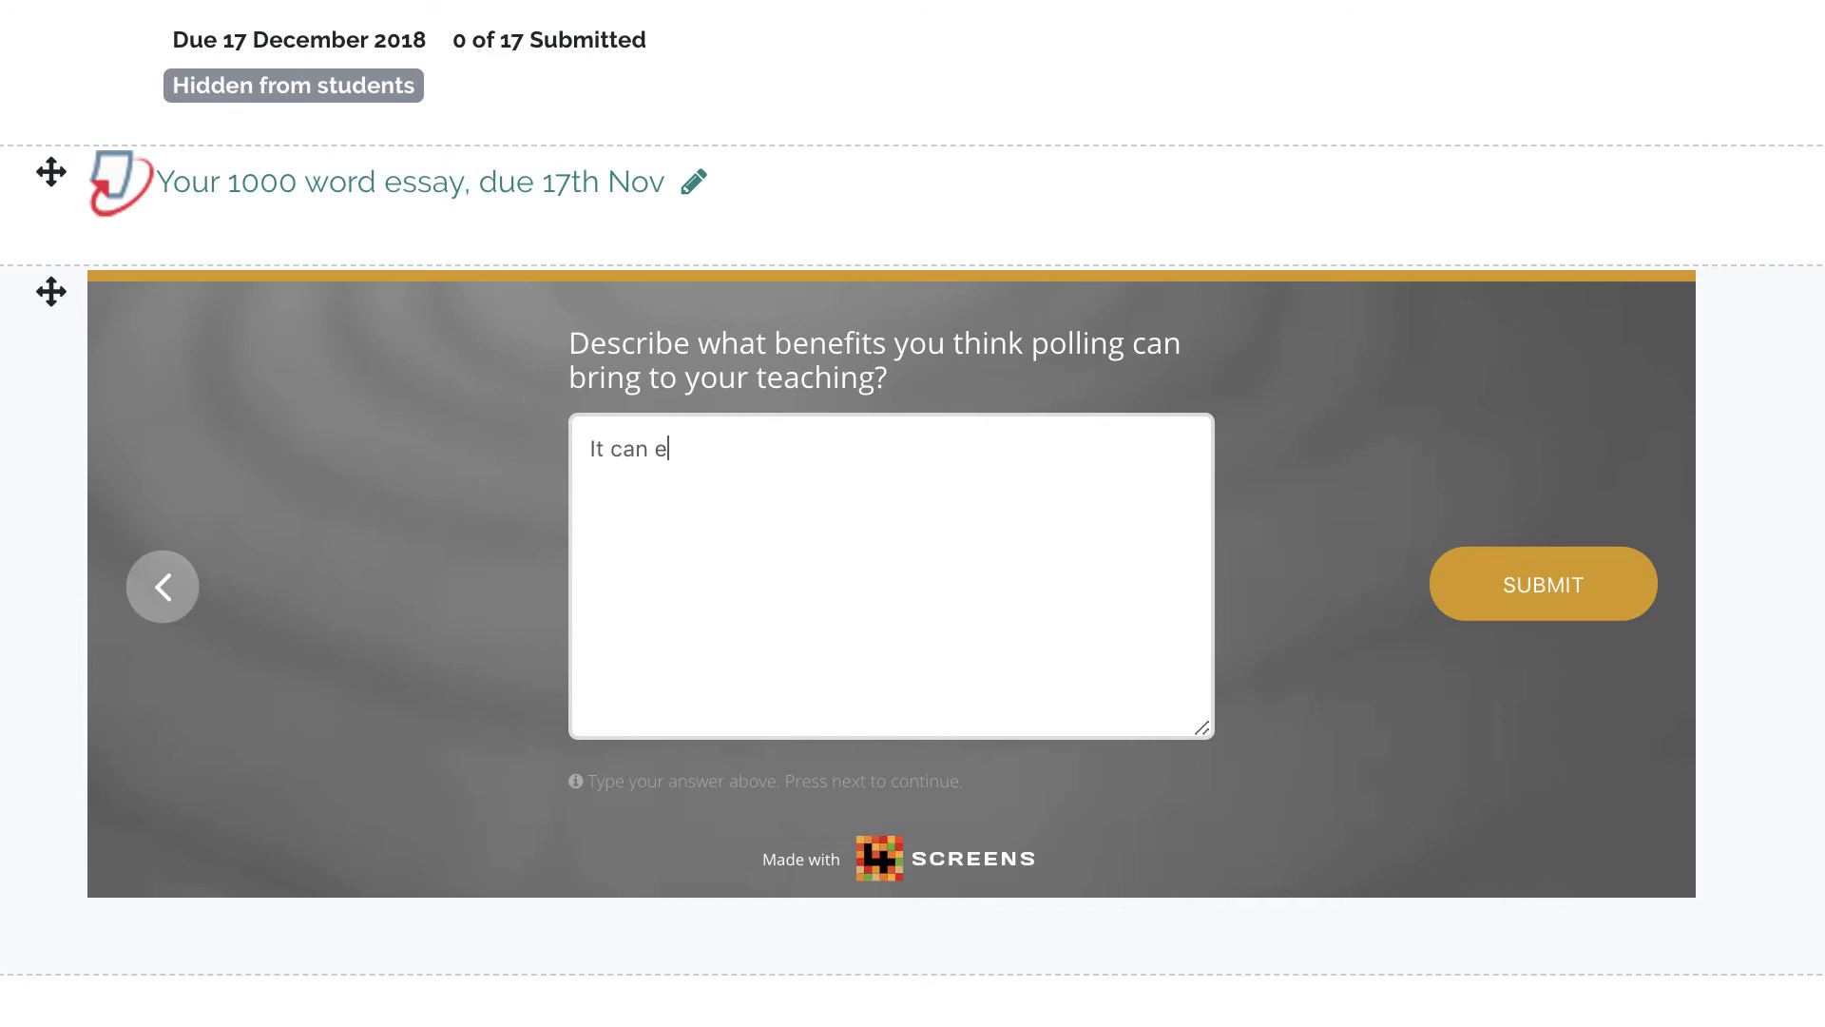
{"action": "type", "text": "nable me to better assess student progress and under"}
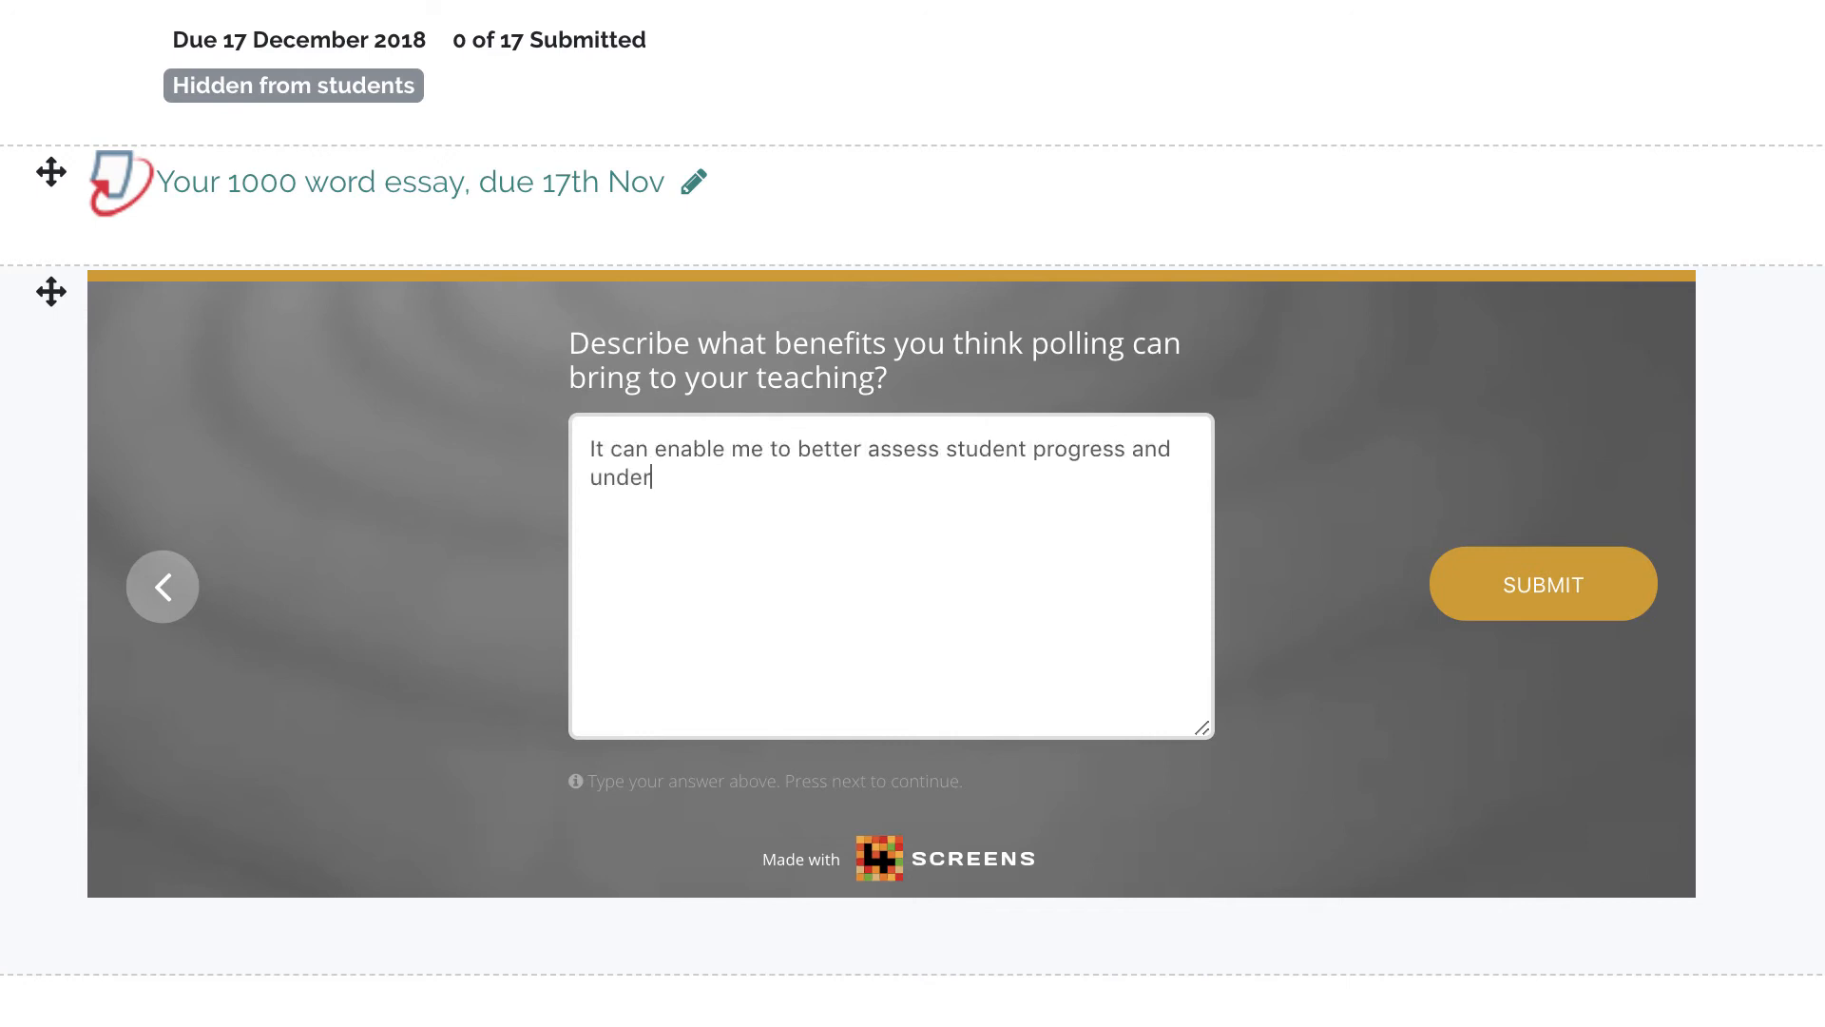
{"action": "type", "text": "standing in an a-synchronous manner, and makes students more engaged in the learning process."}
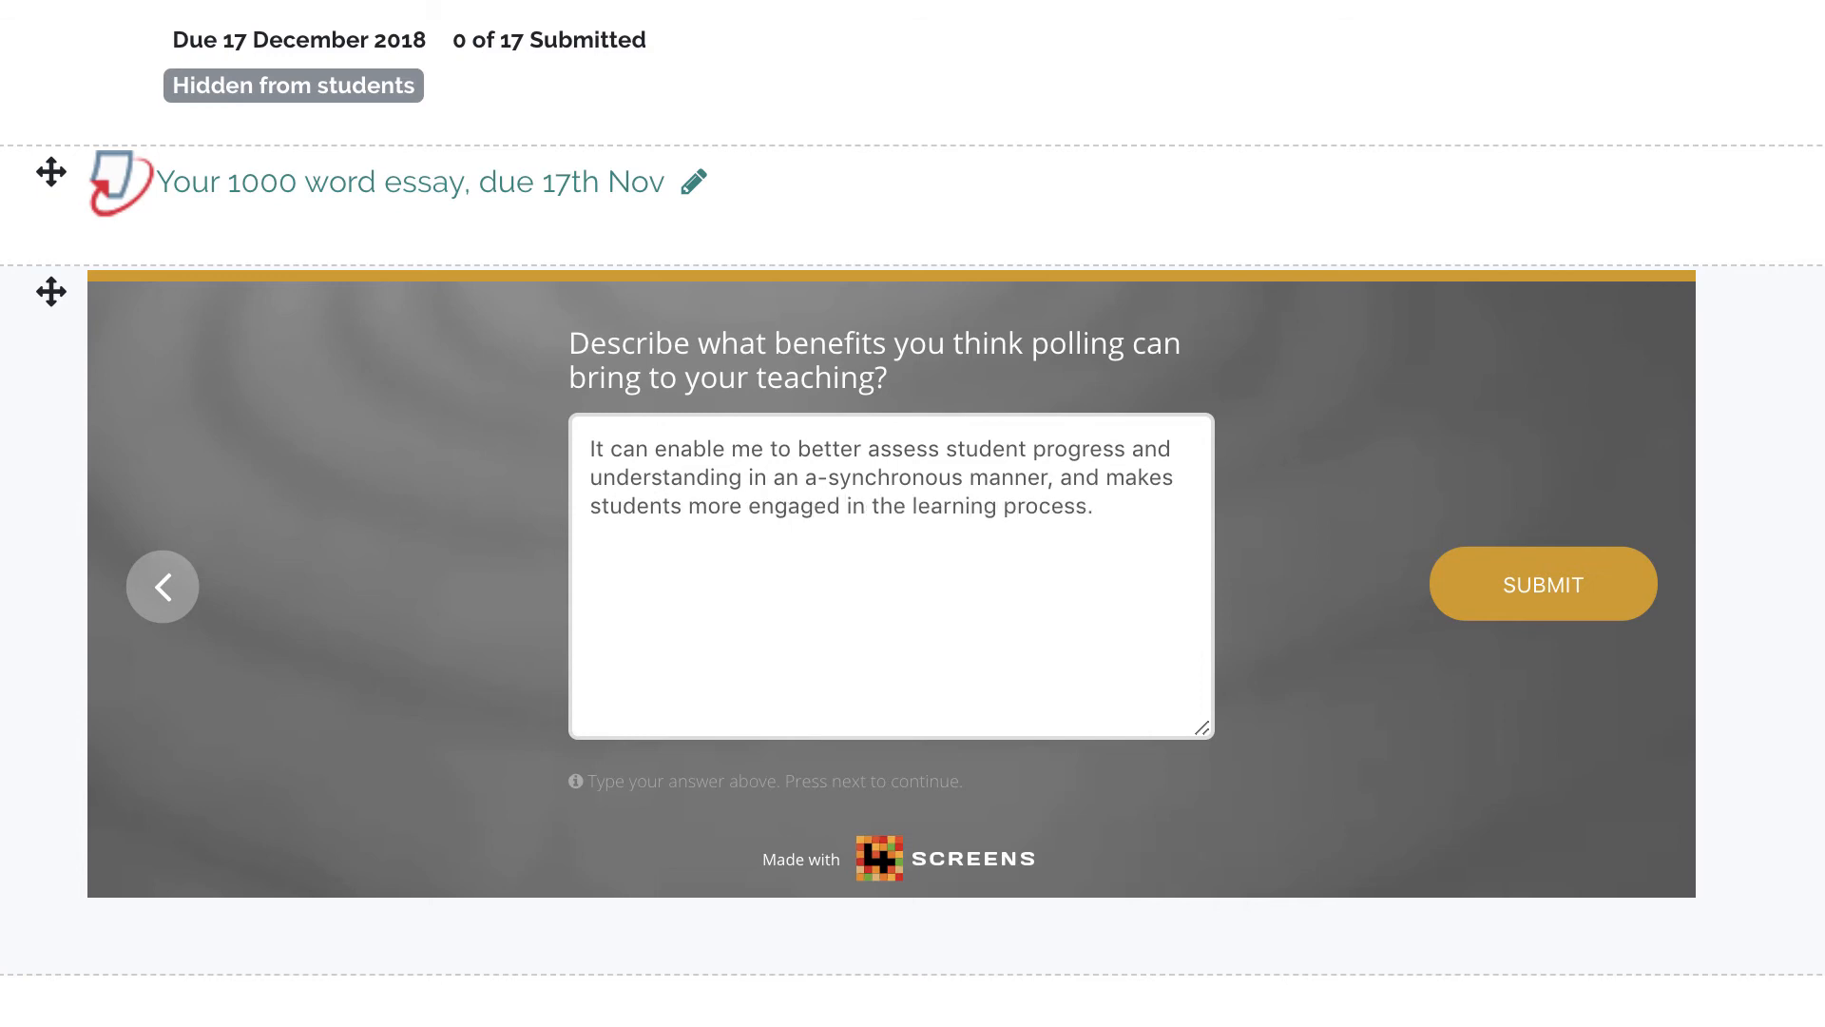
{"action": "left_click", "coordinate": [1607, 603]}
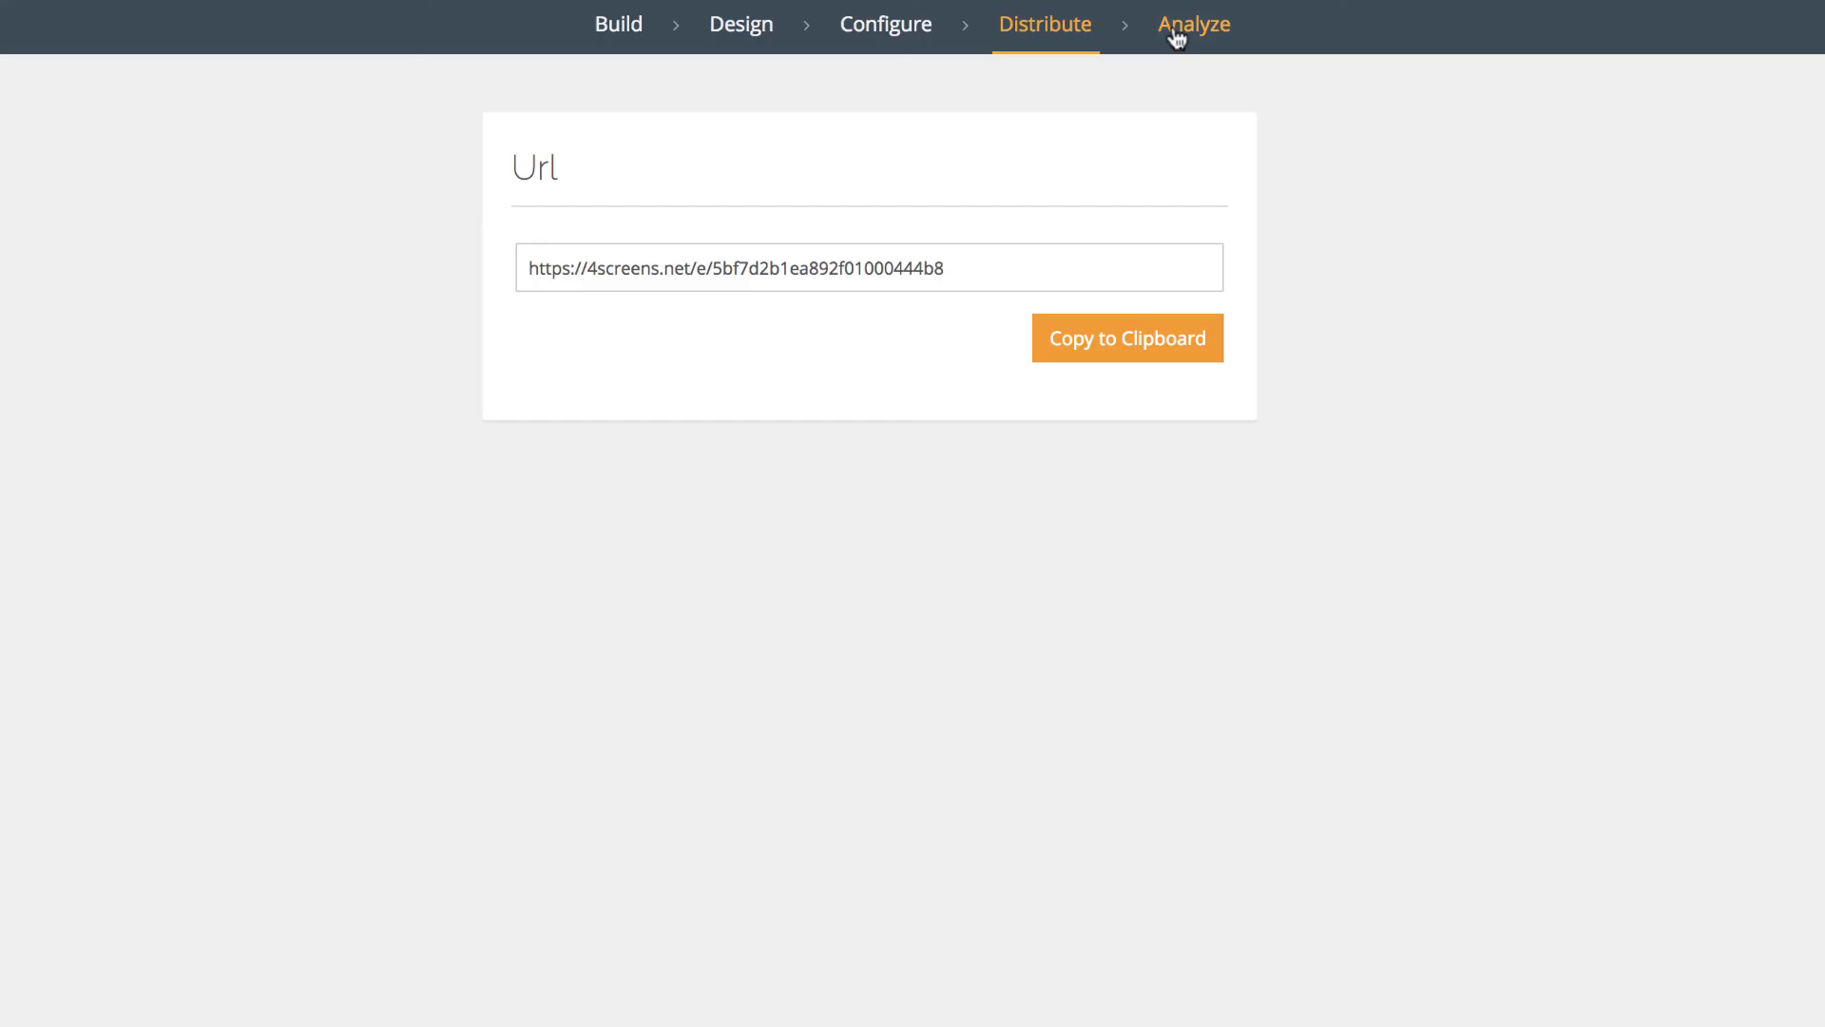
Step: Return to Engageform, refresh the poll's individual results in Analyze, and export them to Downloads as the Office Open XML spreadsheet Mypoll-11-23-2018-export
{"action": "left_click", "coordinate": [1175, 36]}
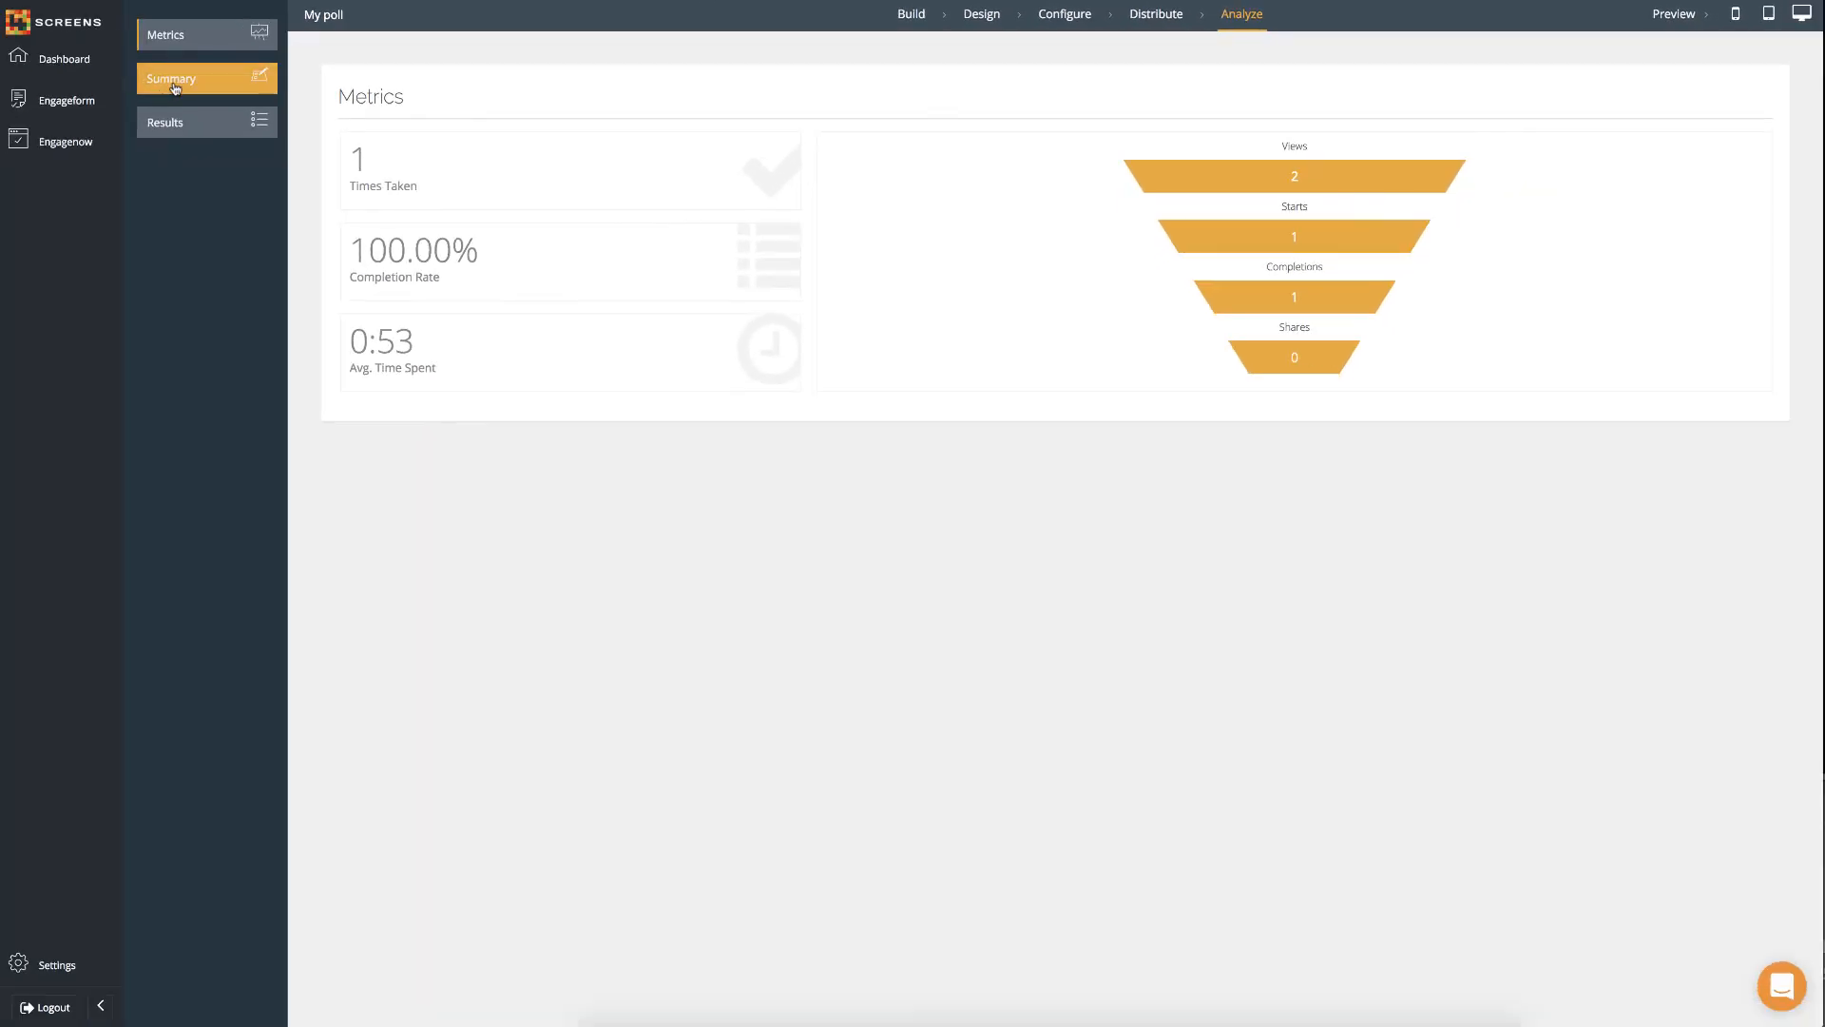
{"action": "left_click", "coordinate": [202, 123]}
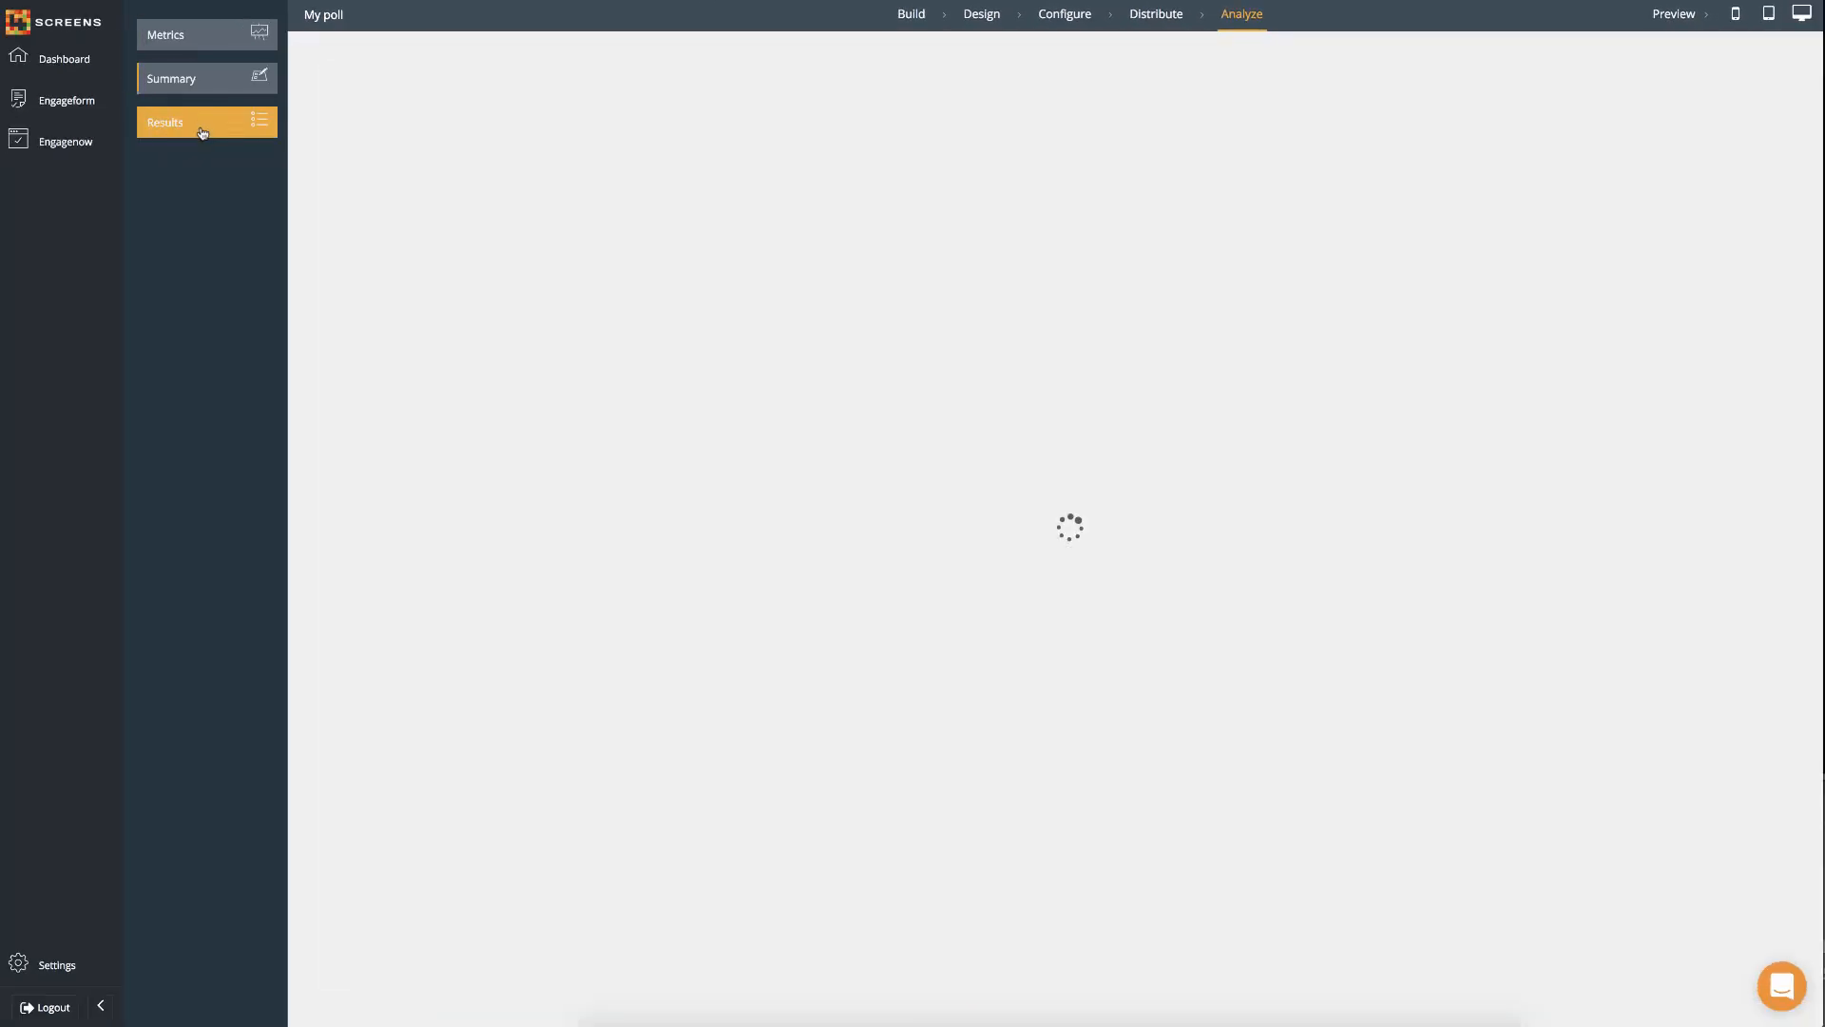
{"action": "left_click", "coordinate": [418, 99]}
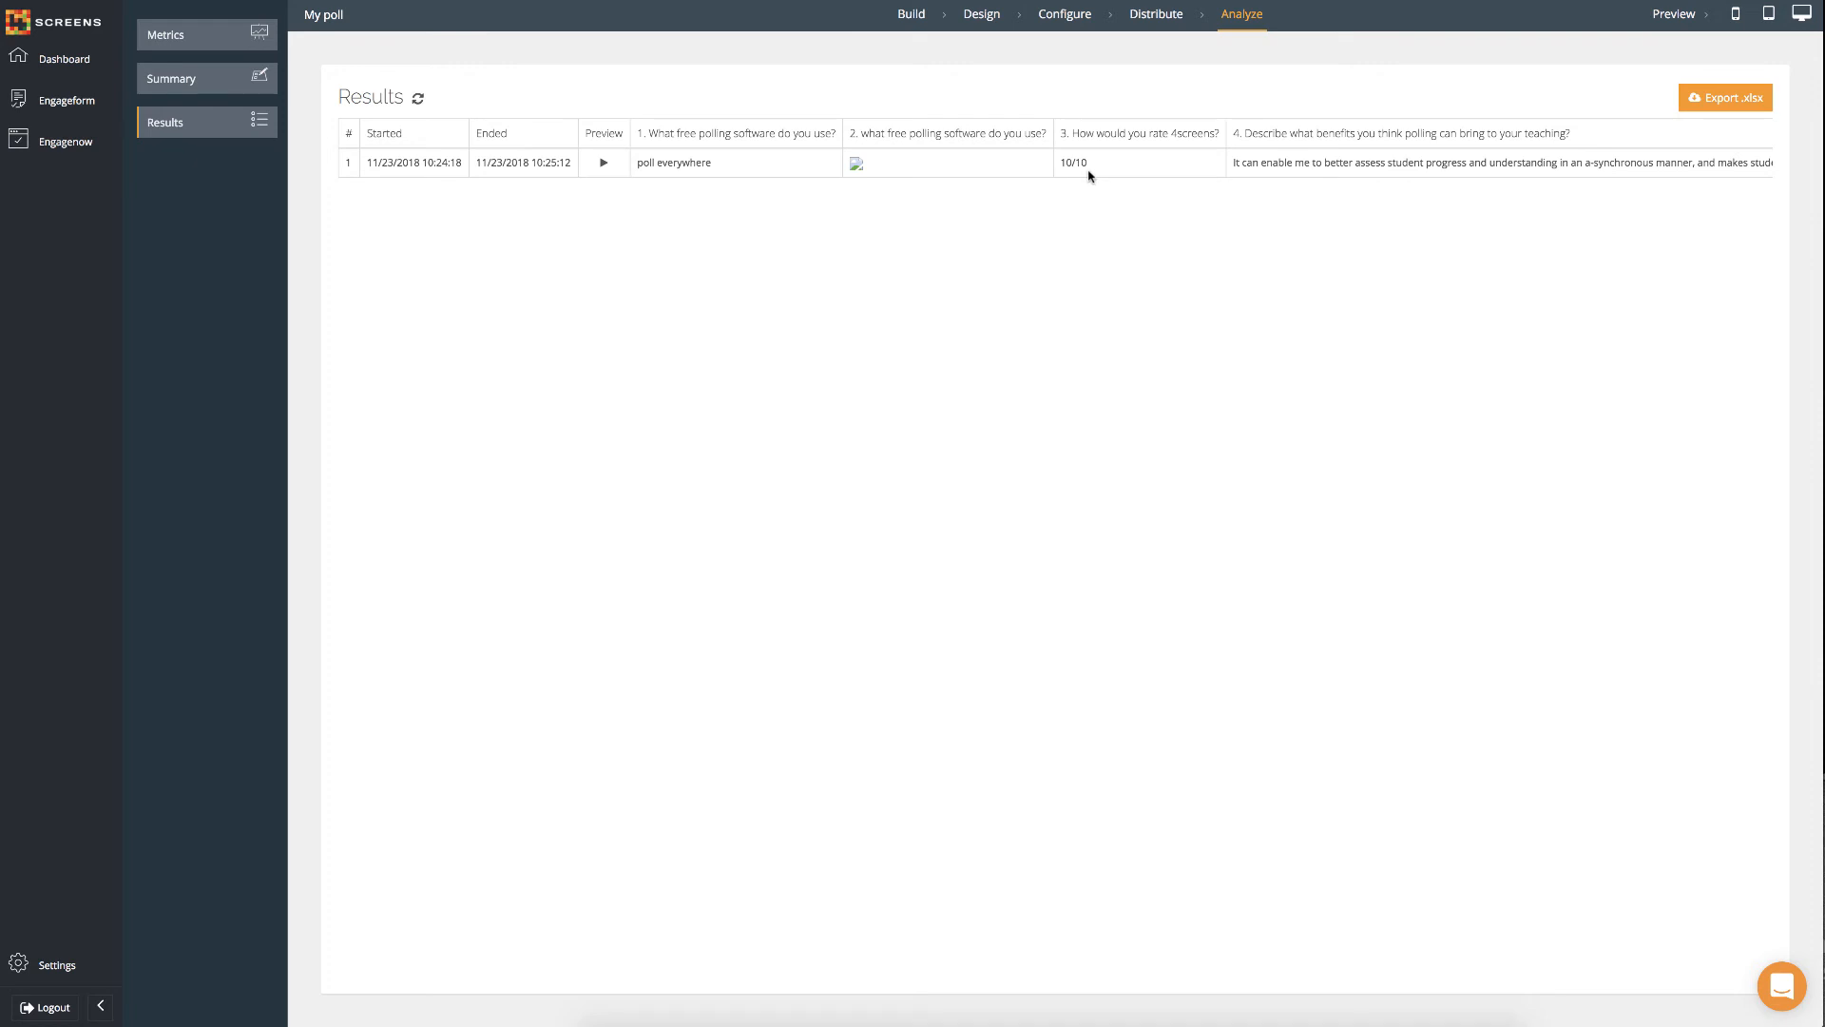
{"action": "left_click", "coordinate": [1708, 98]}
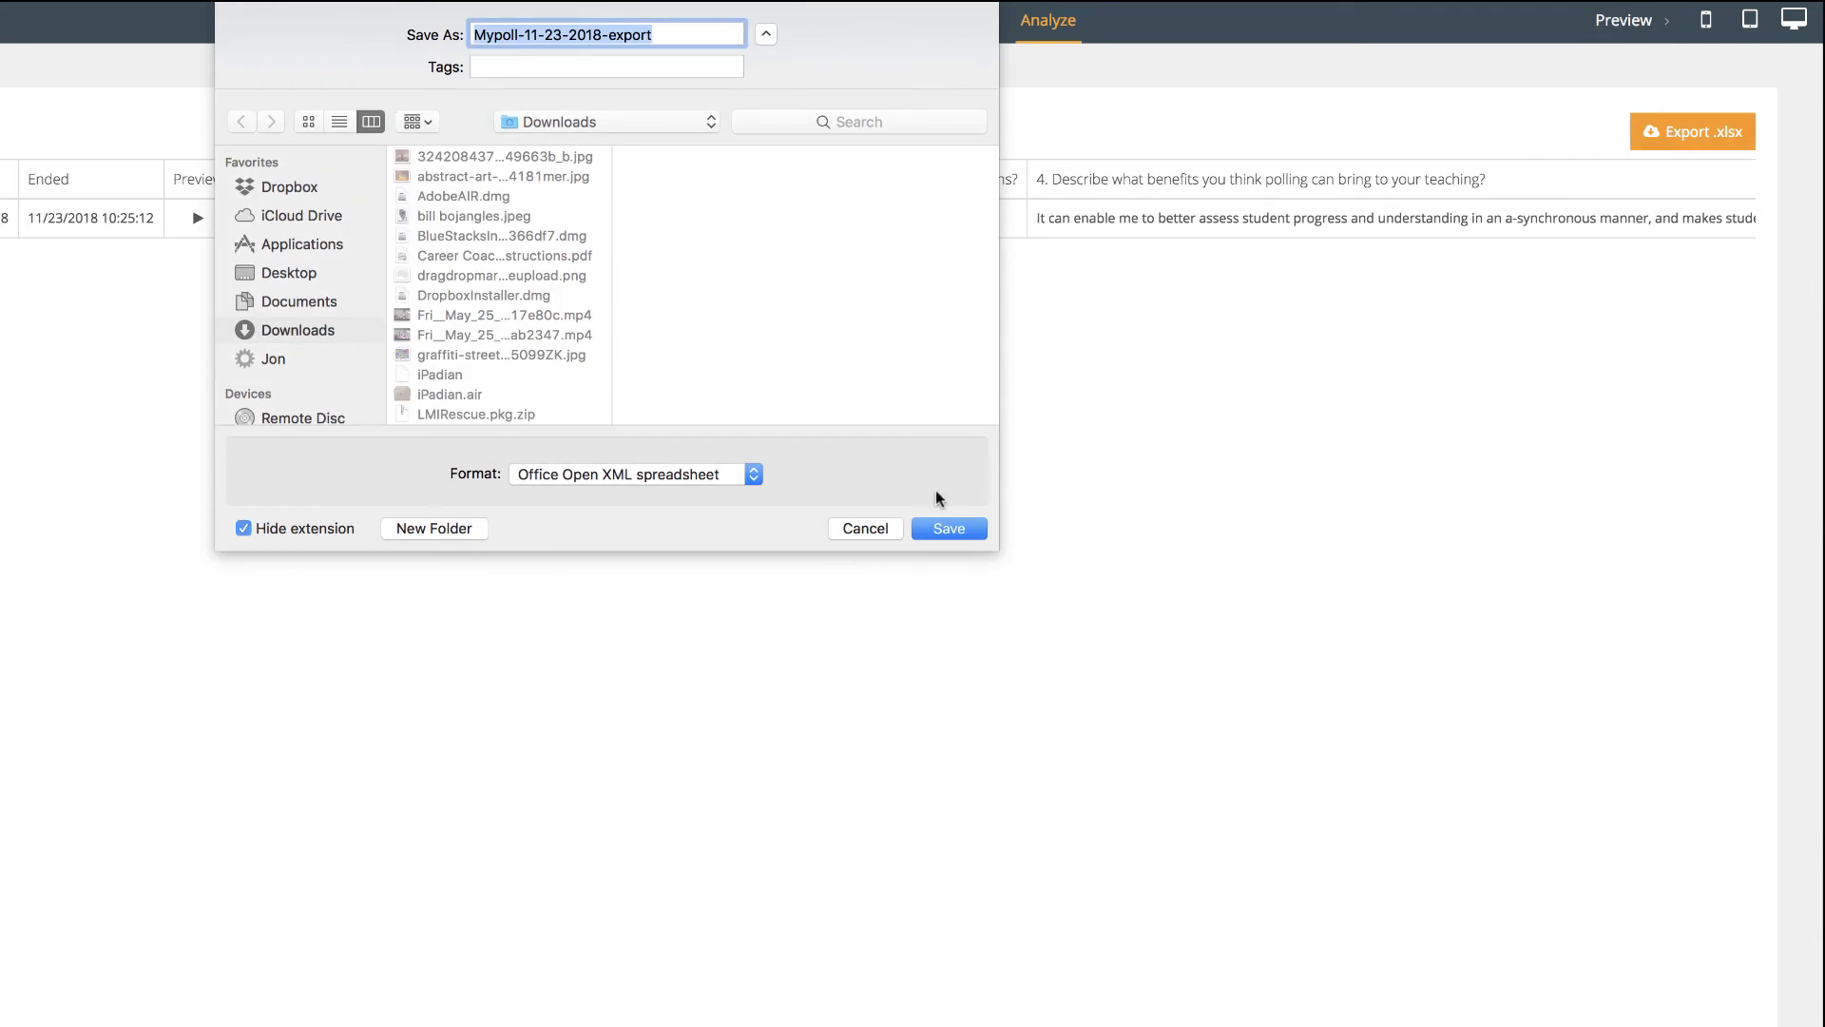
{"action": "left_click", "coordinate": [937, 533]}
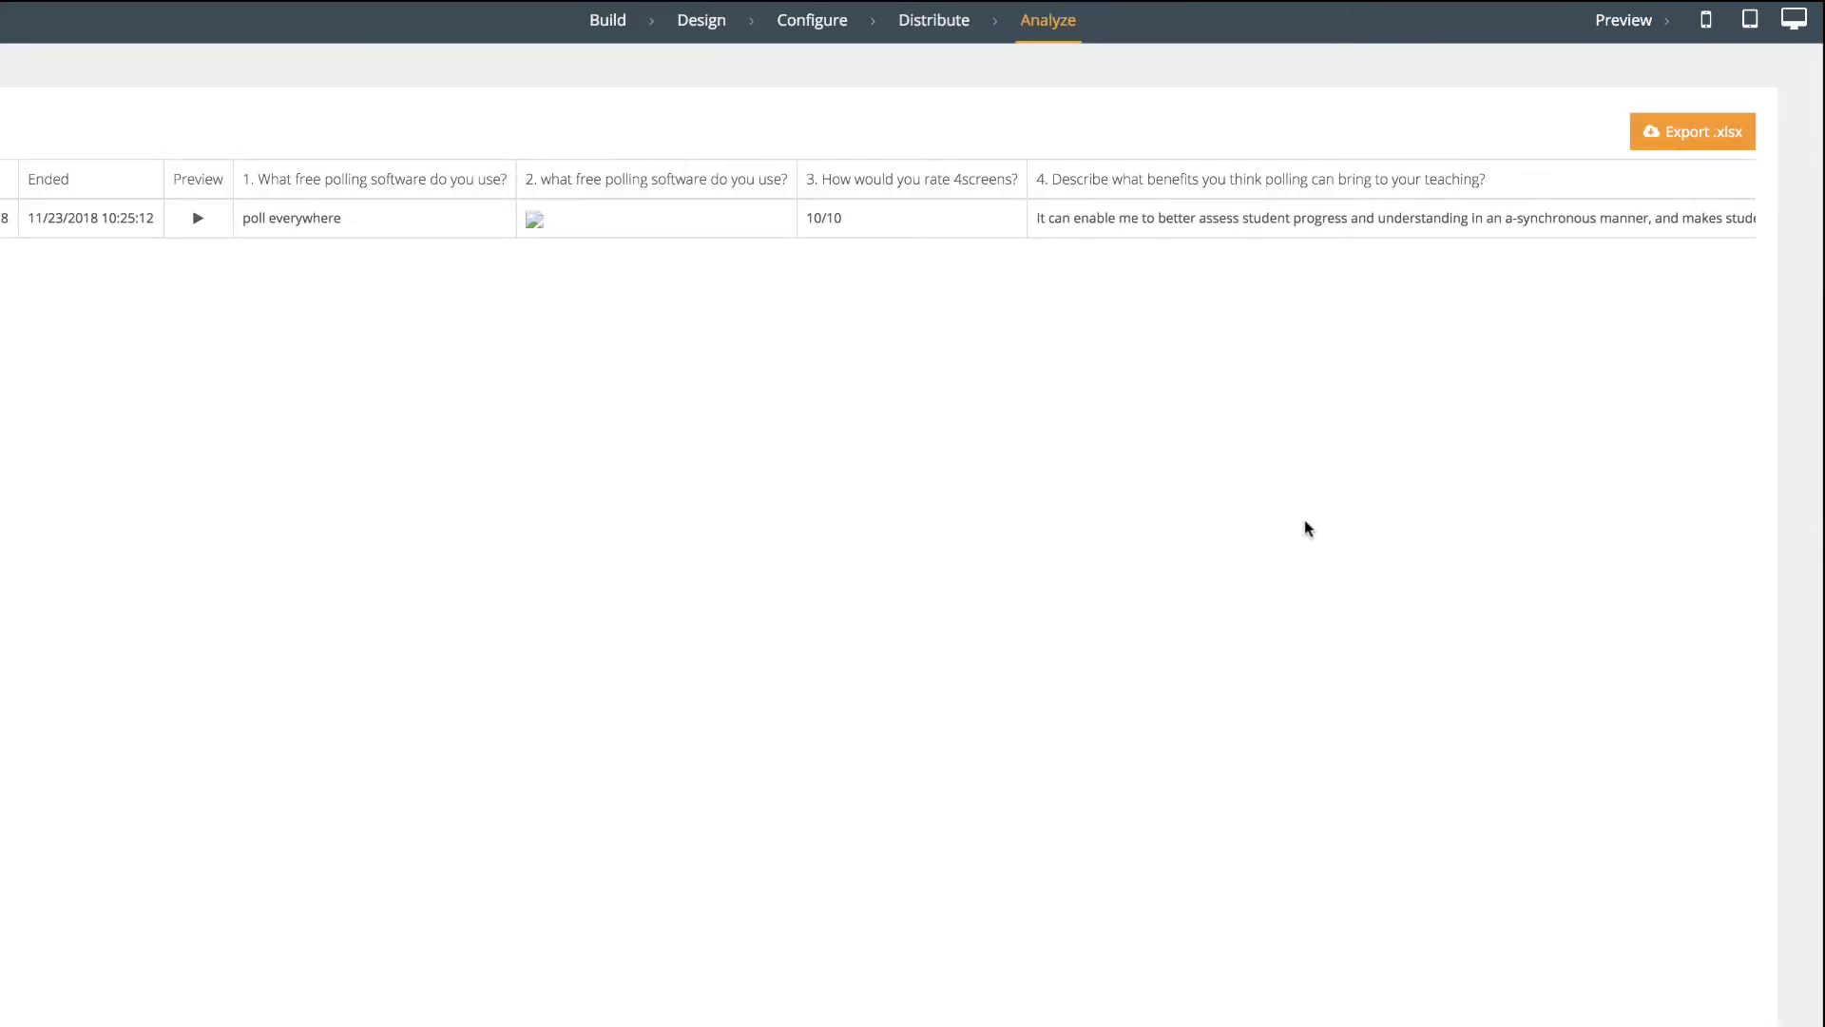
Step: Preview the poll on a phone in portrait and landscape, on a tablet and on desktop, and close the preview
{"action": "left_click", "coordinate": [1707, 19]}
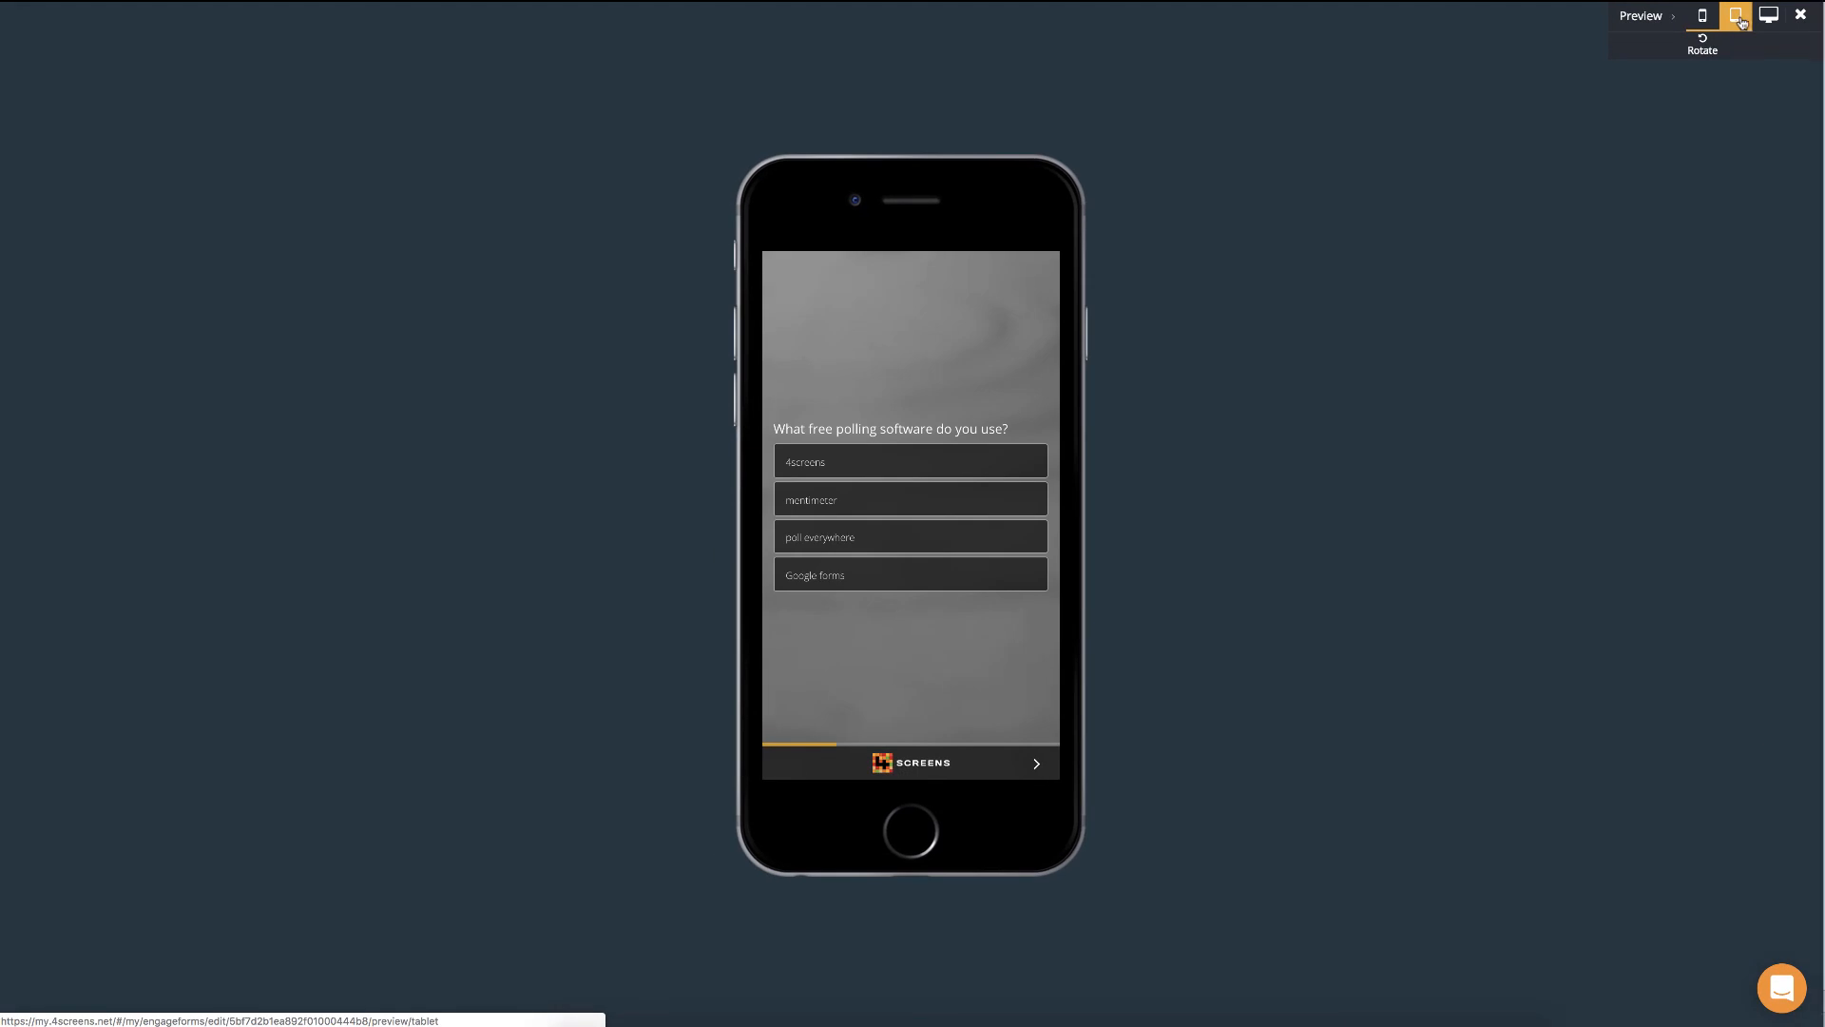
{"action": "left_click", "coordinate": [1702, 39]}
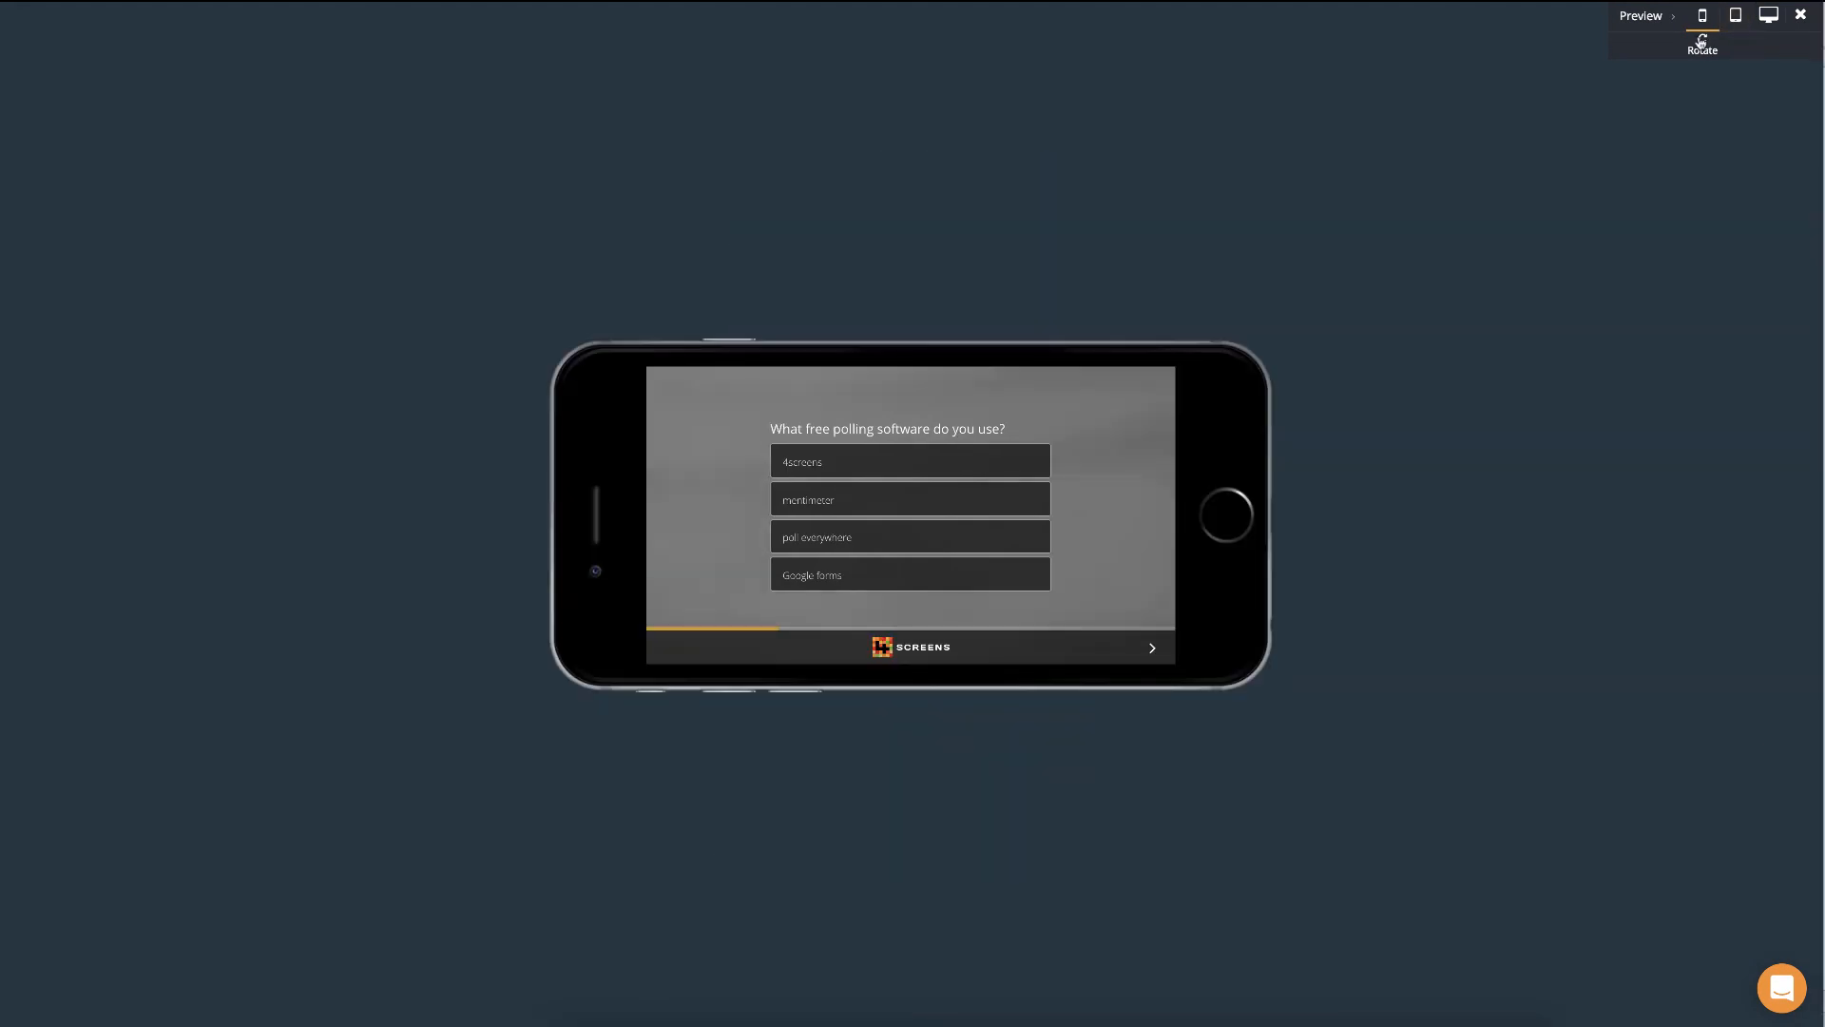
{"action": "left_click", "coordinate": [1737, 28]}
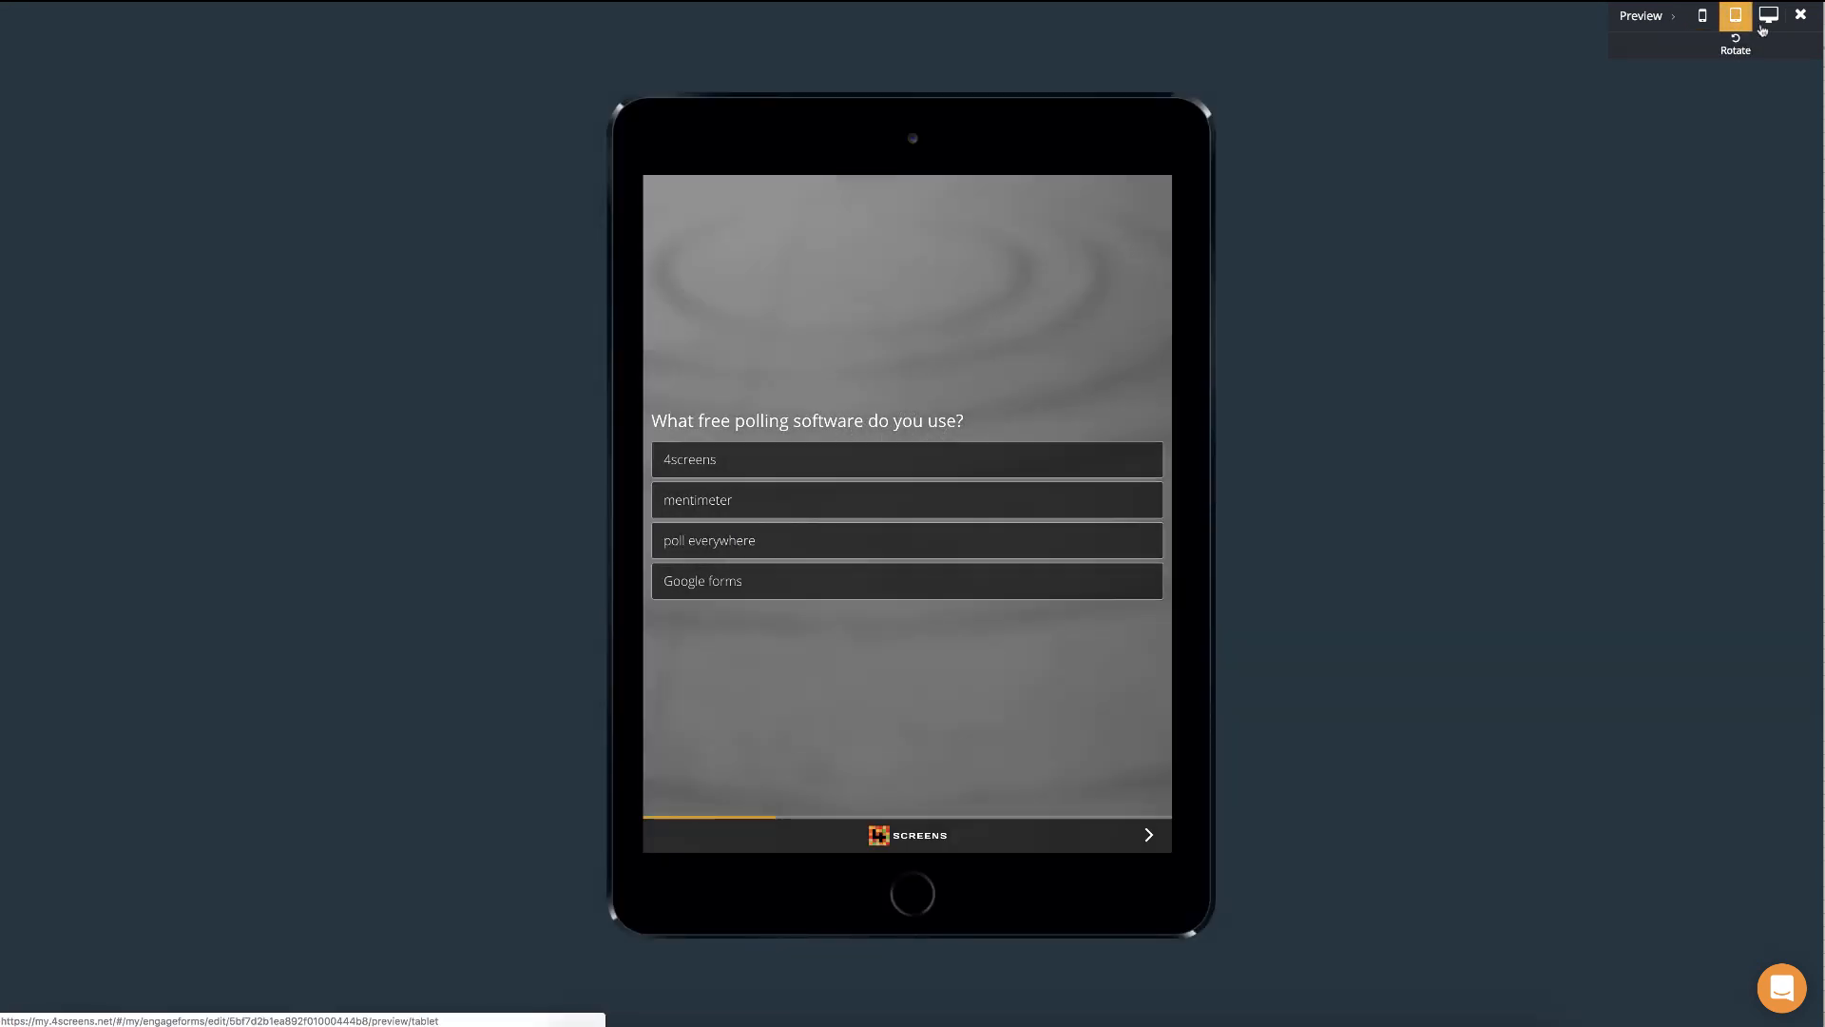
{"action": "left_click", "coordinate": [1768, 26]}
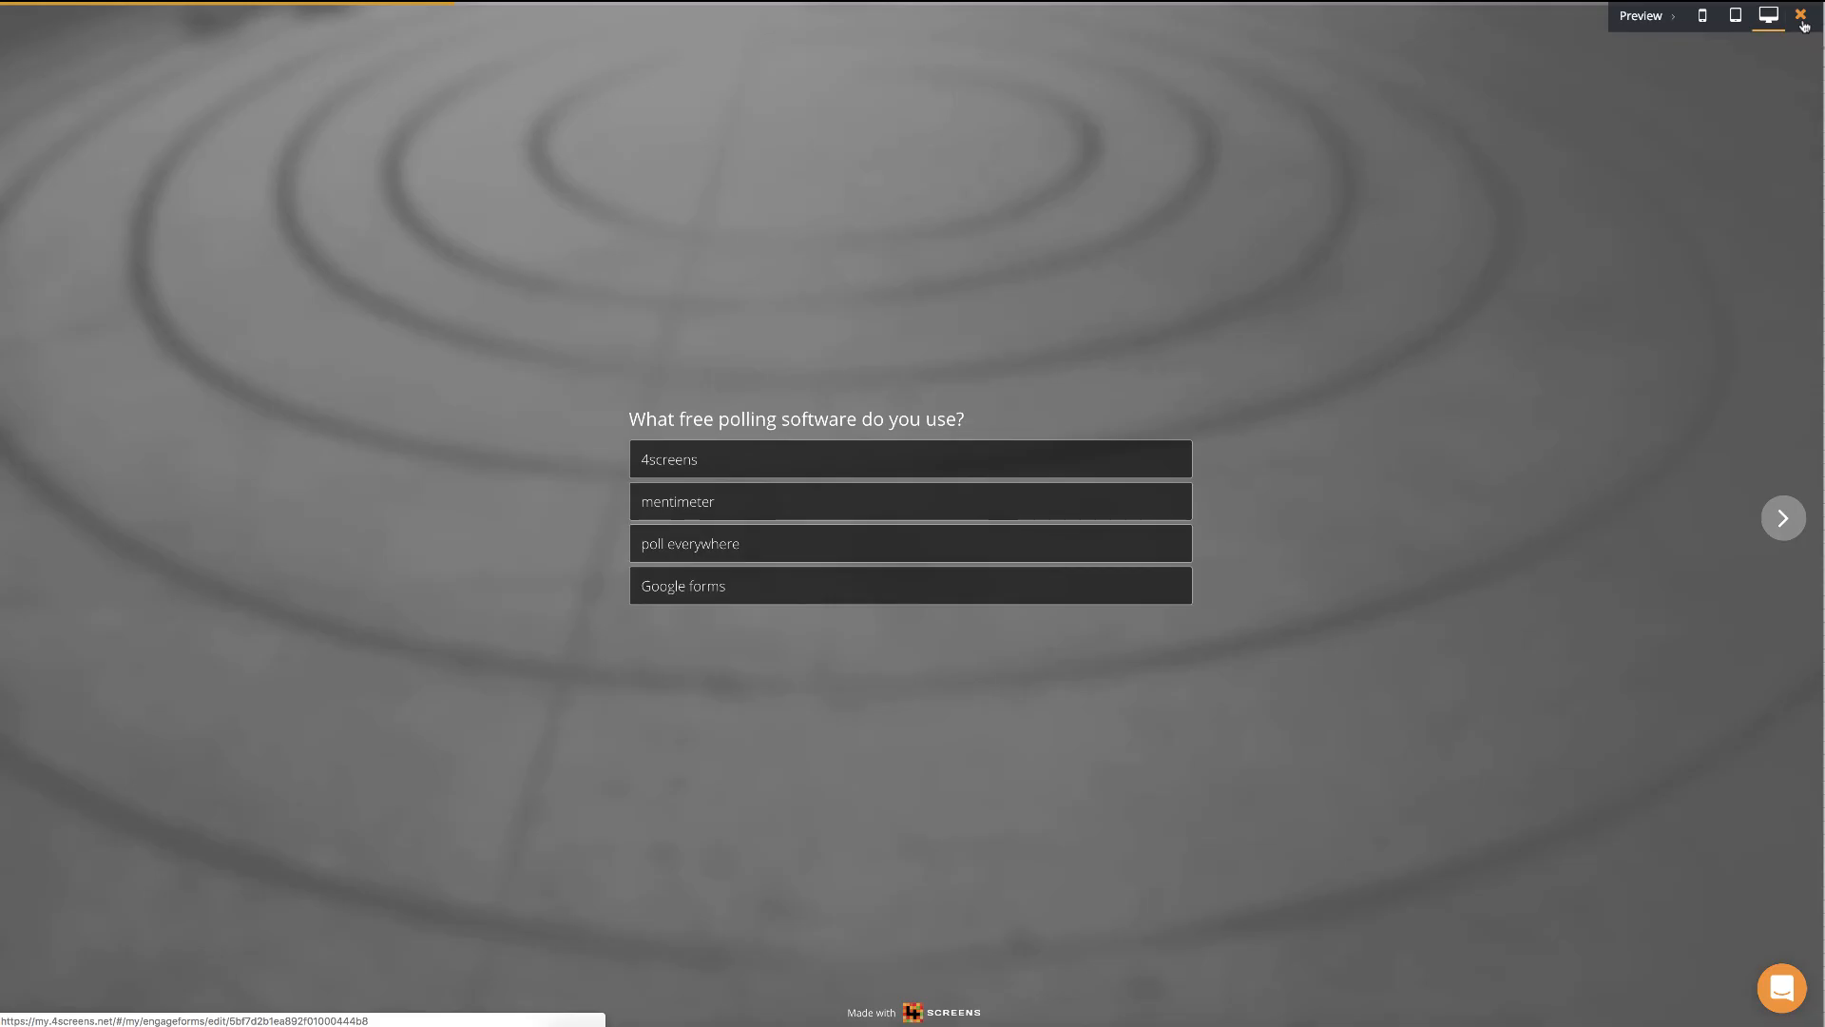
{"action": "left_click", "coordinate": [1804, 24]}
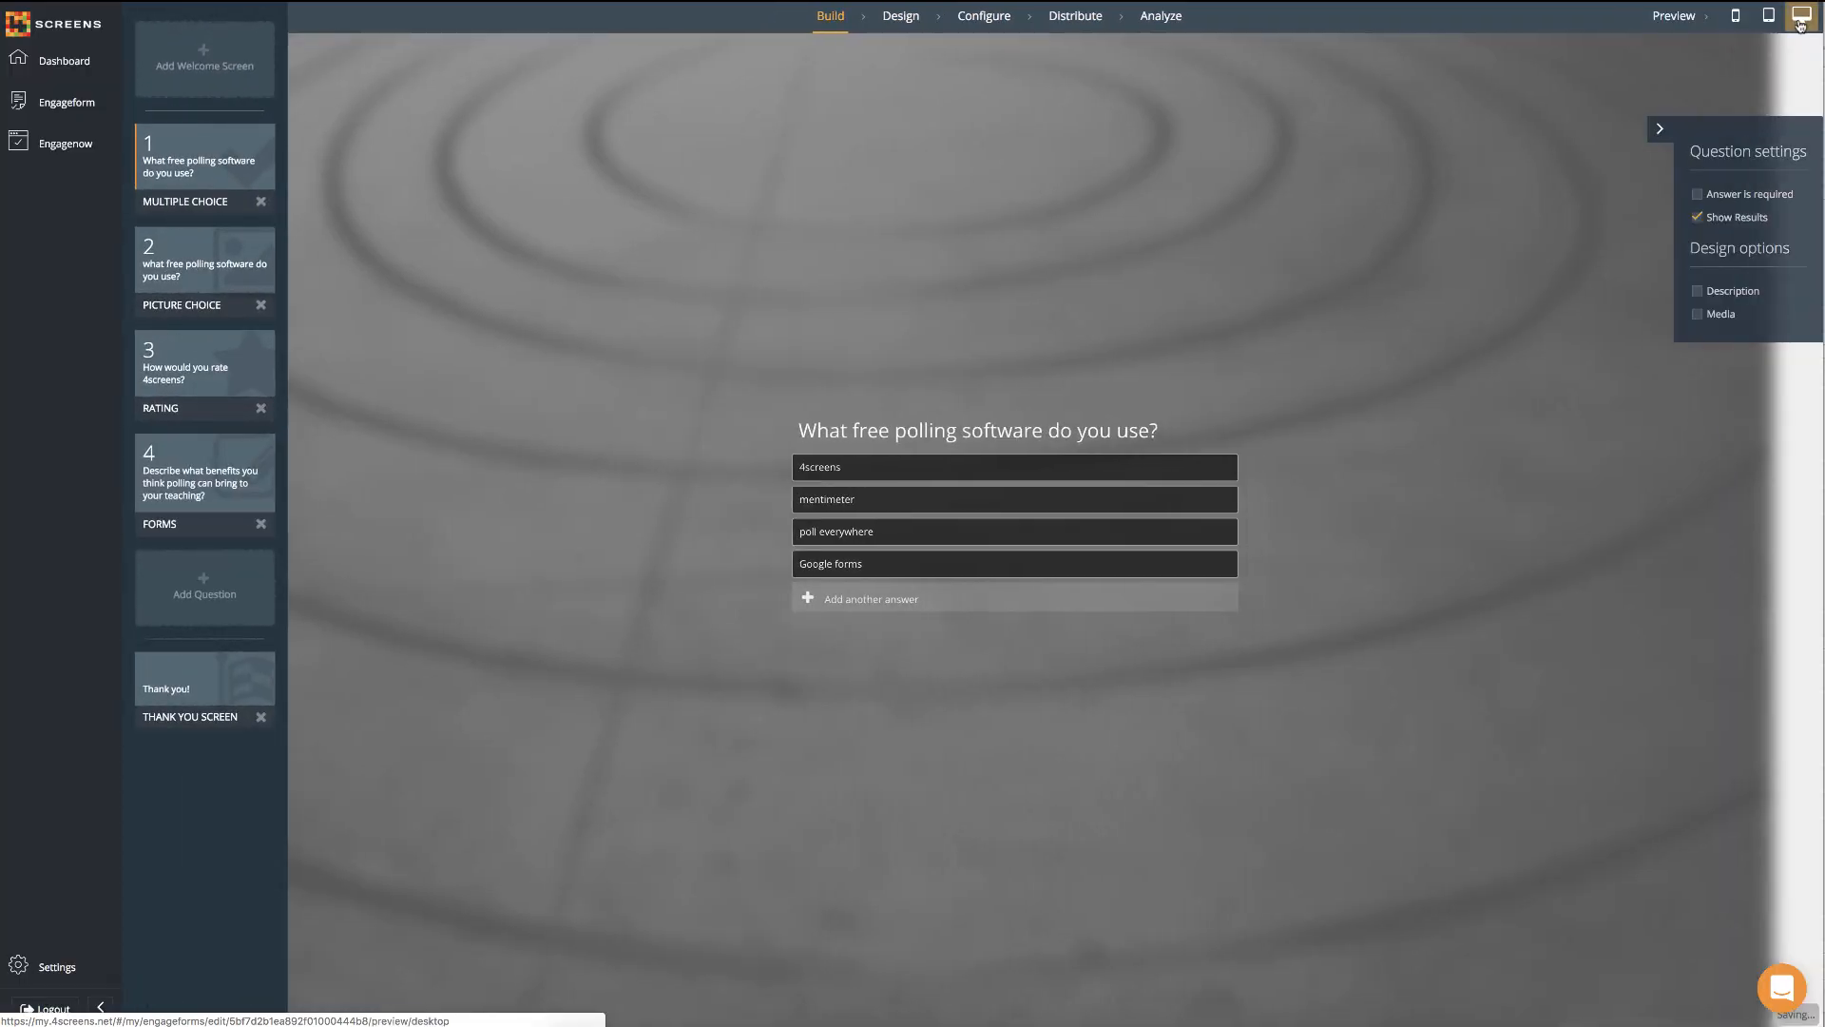